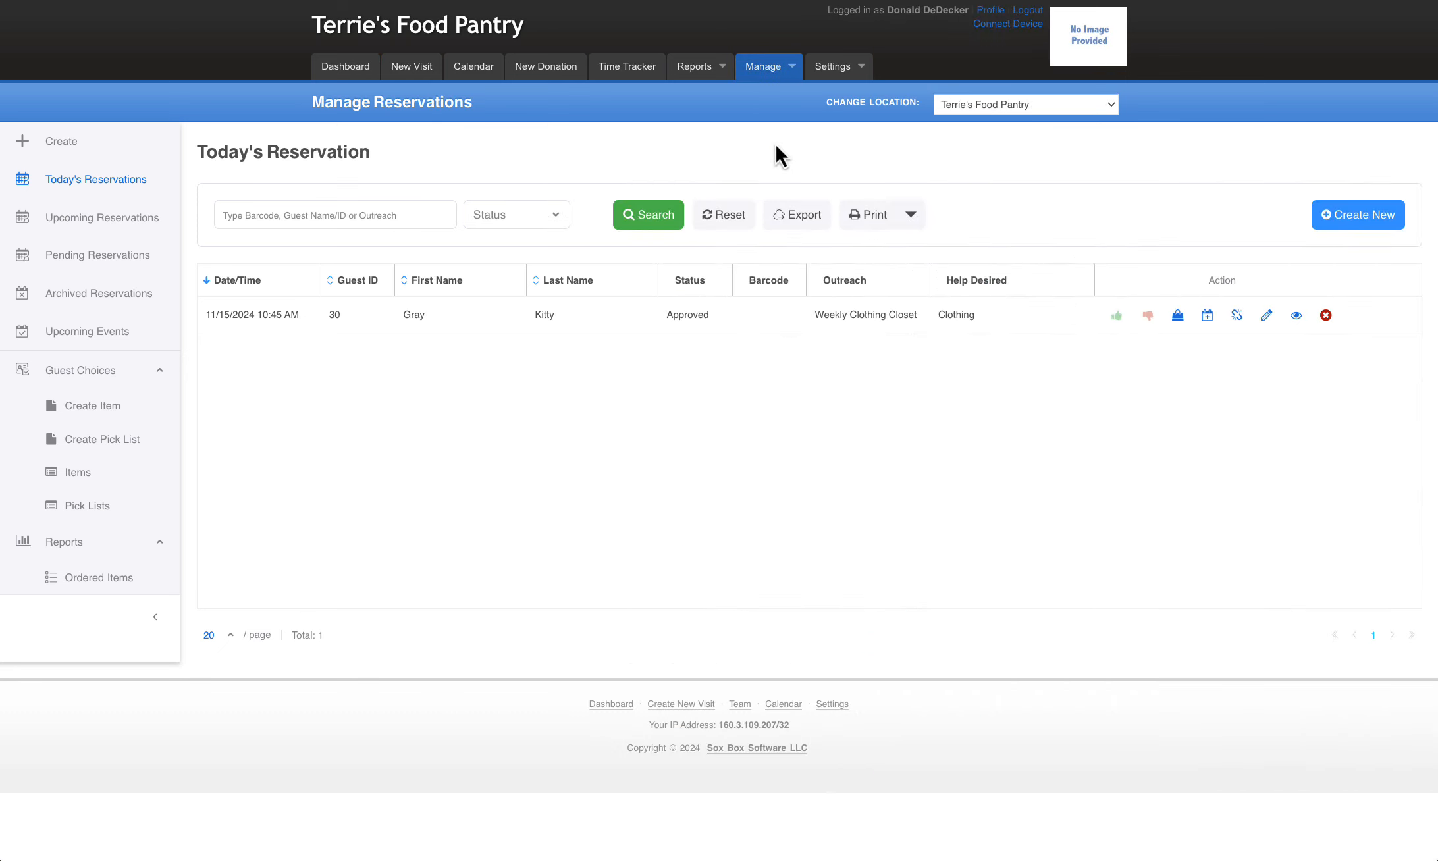
Open today's 10:45 AM Weekly Clothing Closet reservation for editing and review its help options and available time slots
click(109, 188)
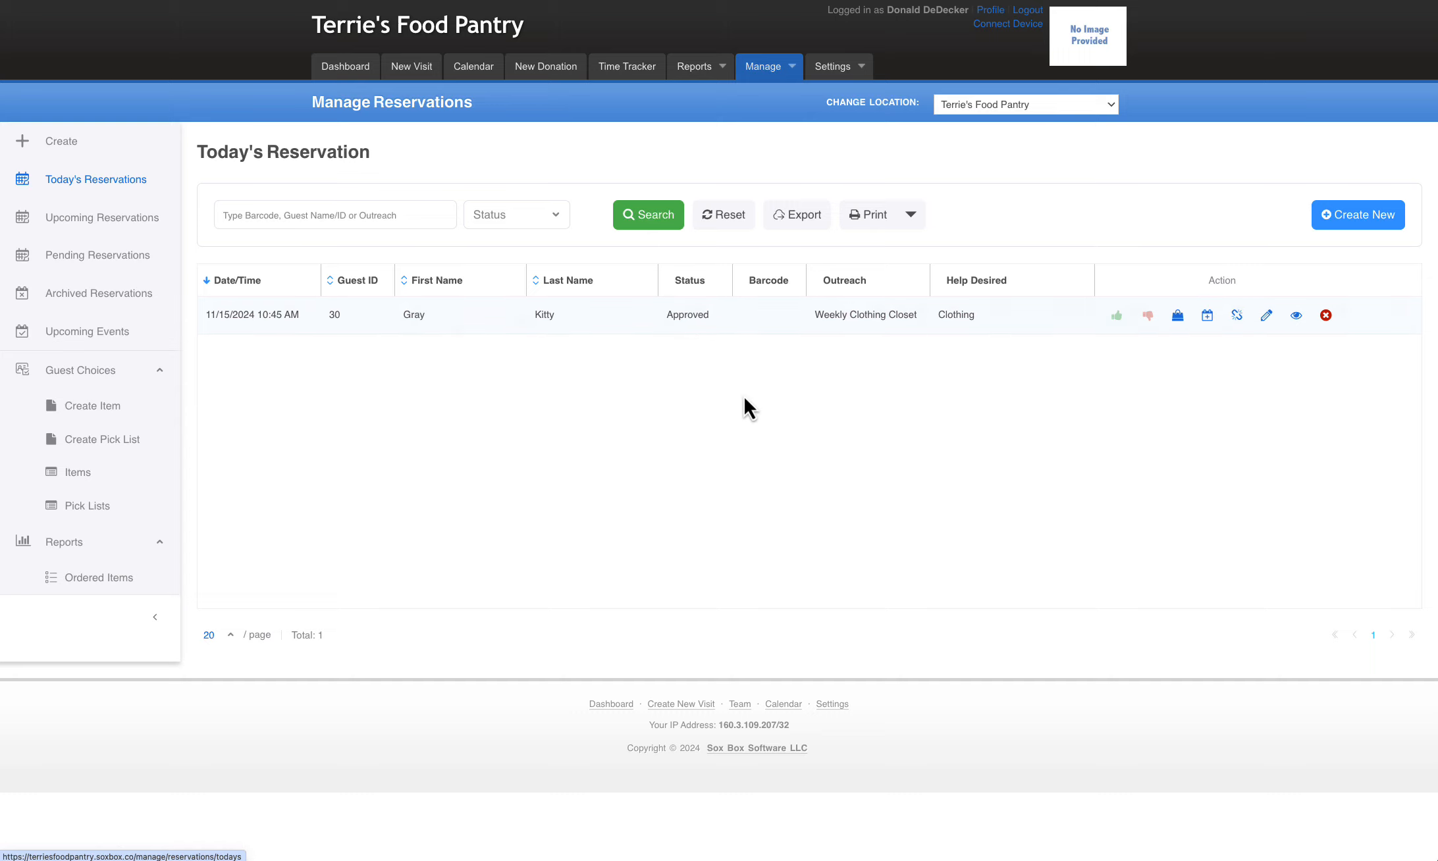
click(1267, 317)
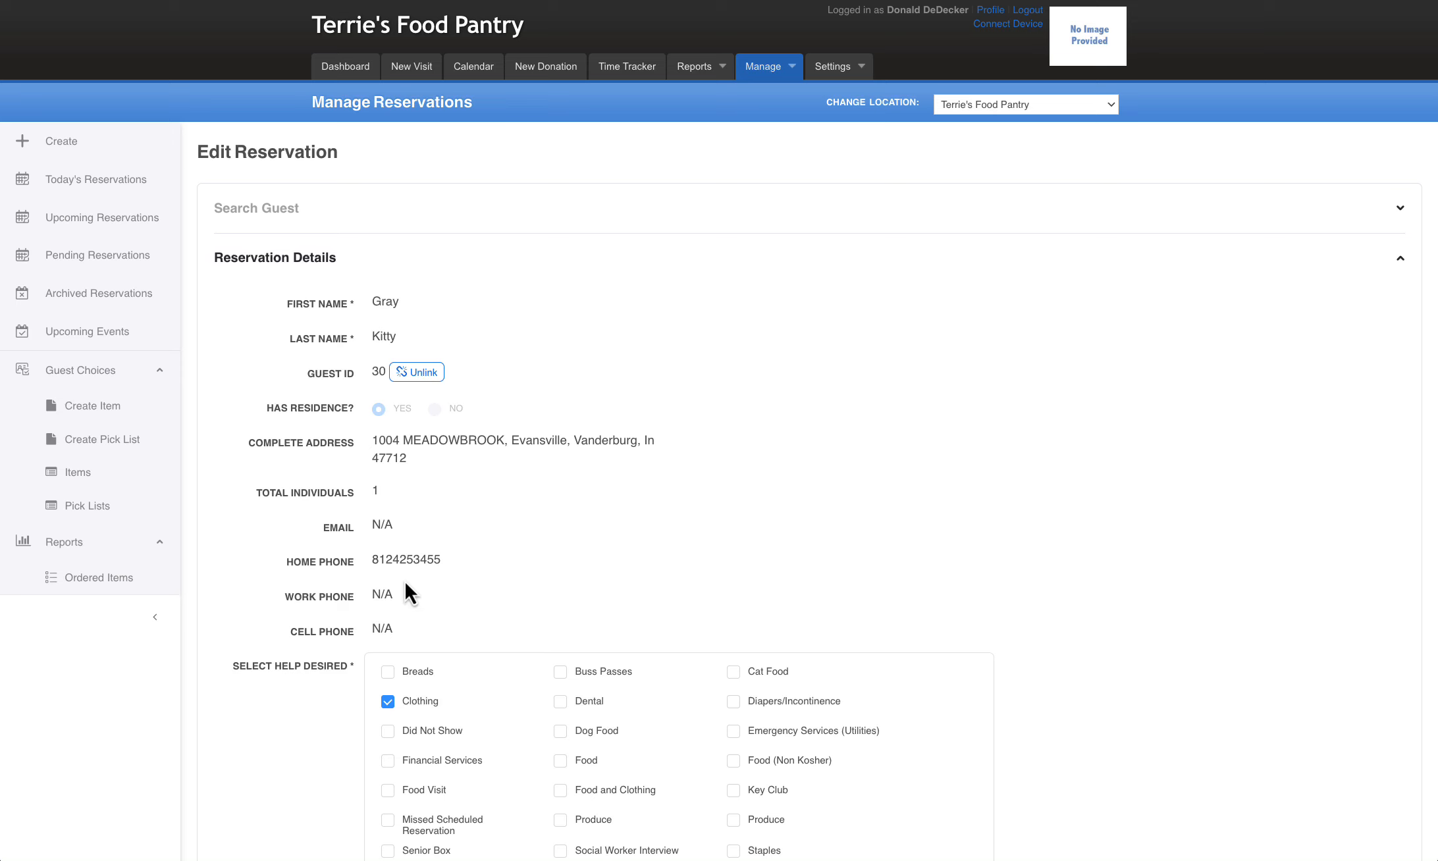
scroll(913, 565, down, 5)
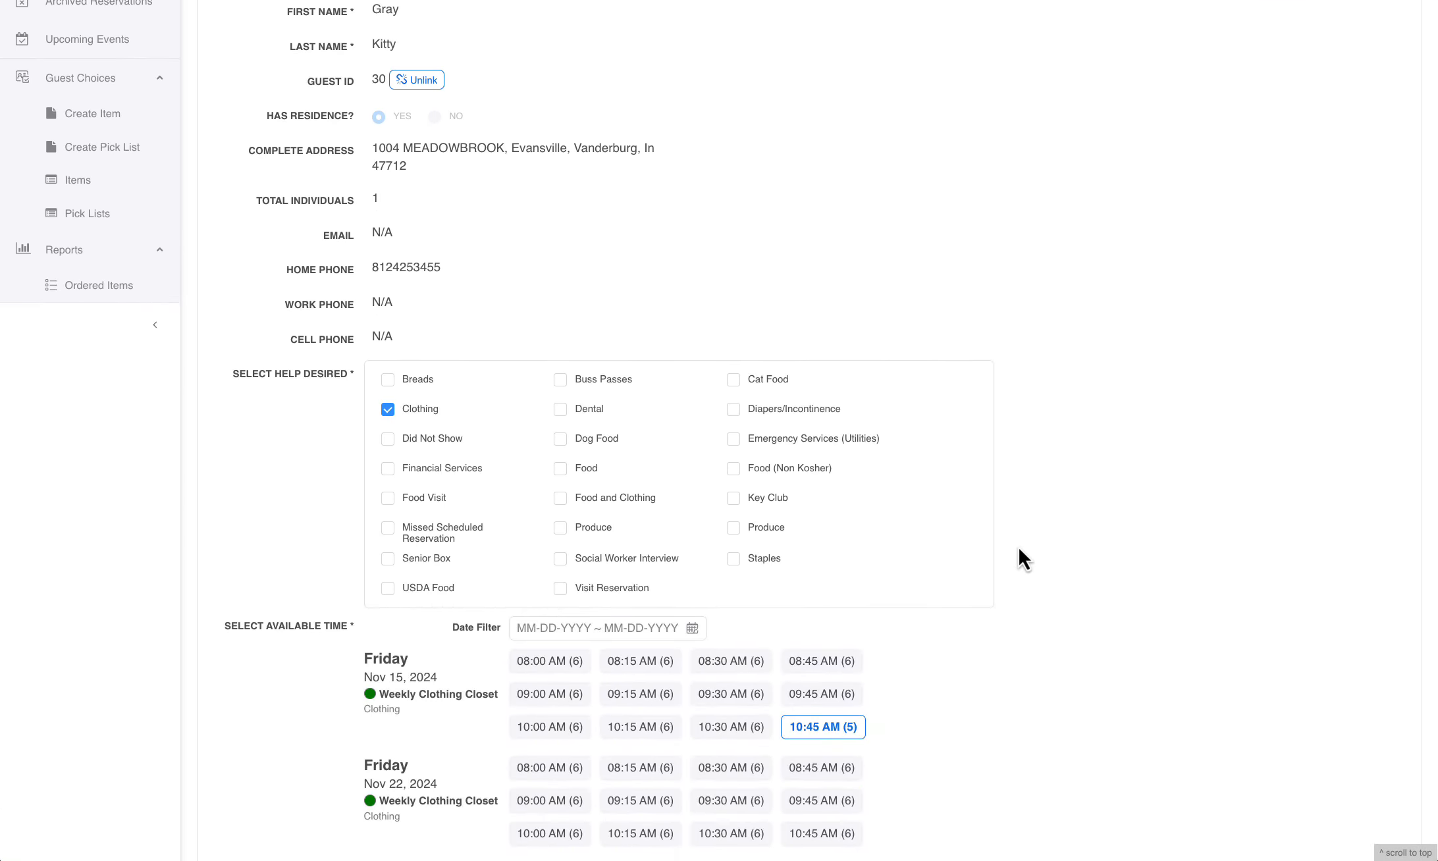
scroll(1018, 549, down, 1)
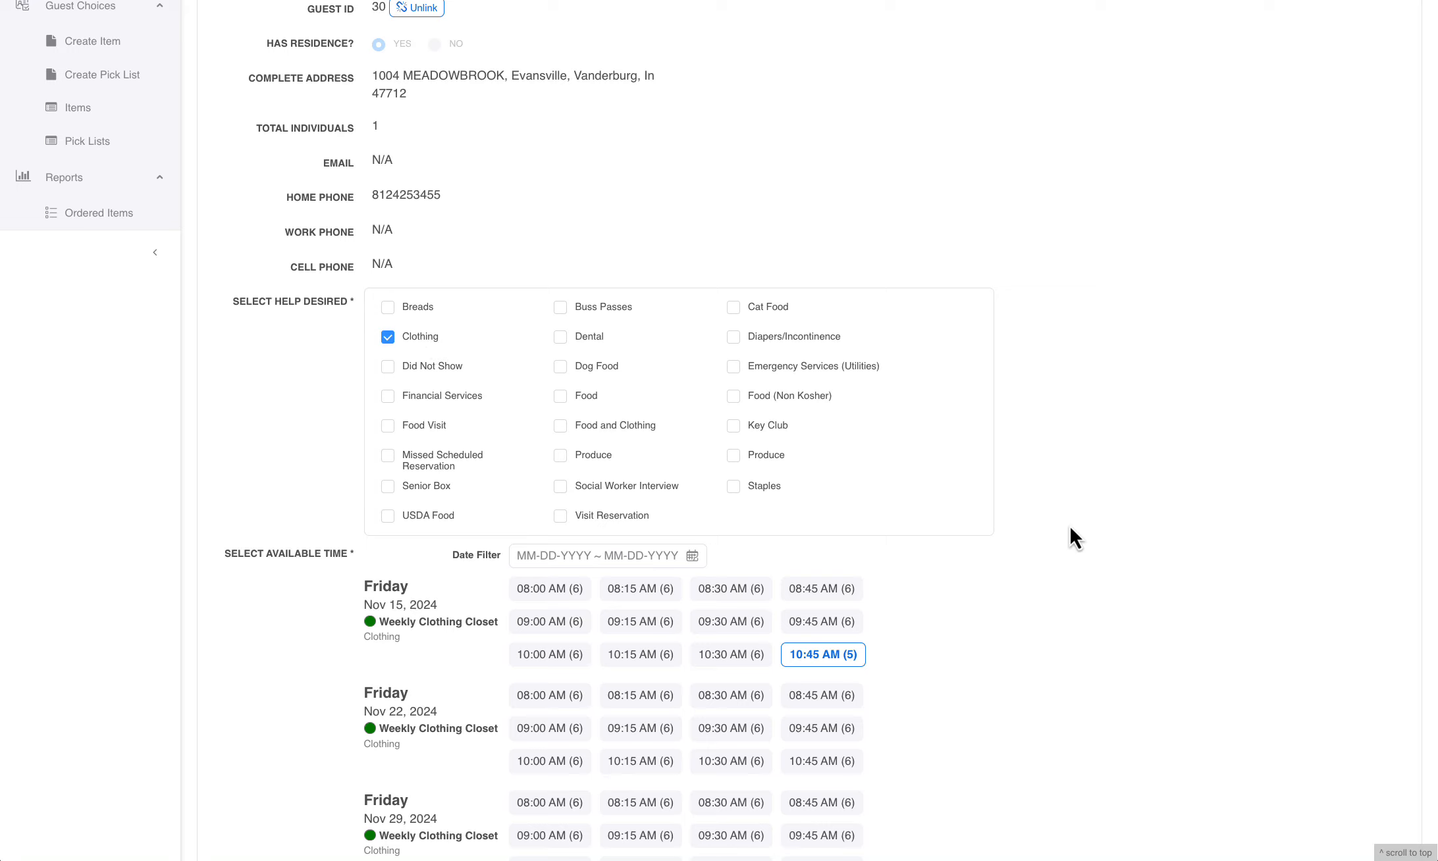
scroll(1072, 529, down, 3)
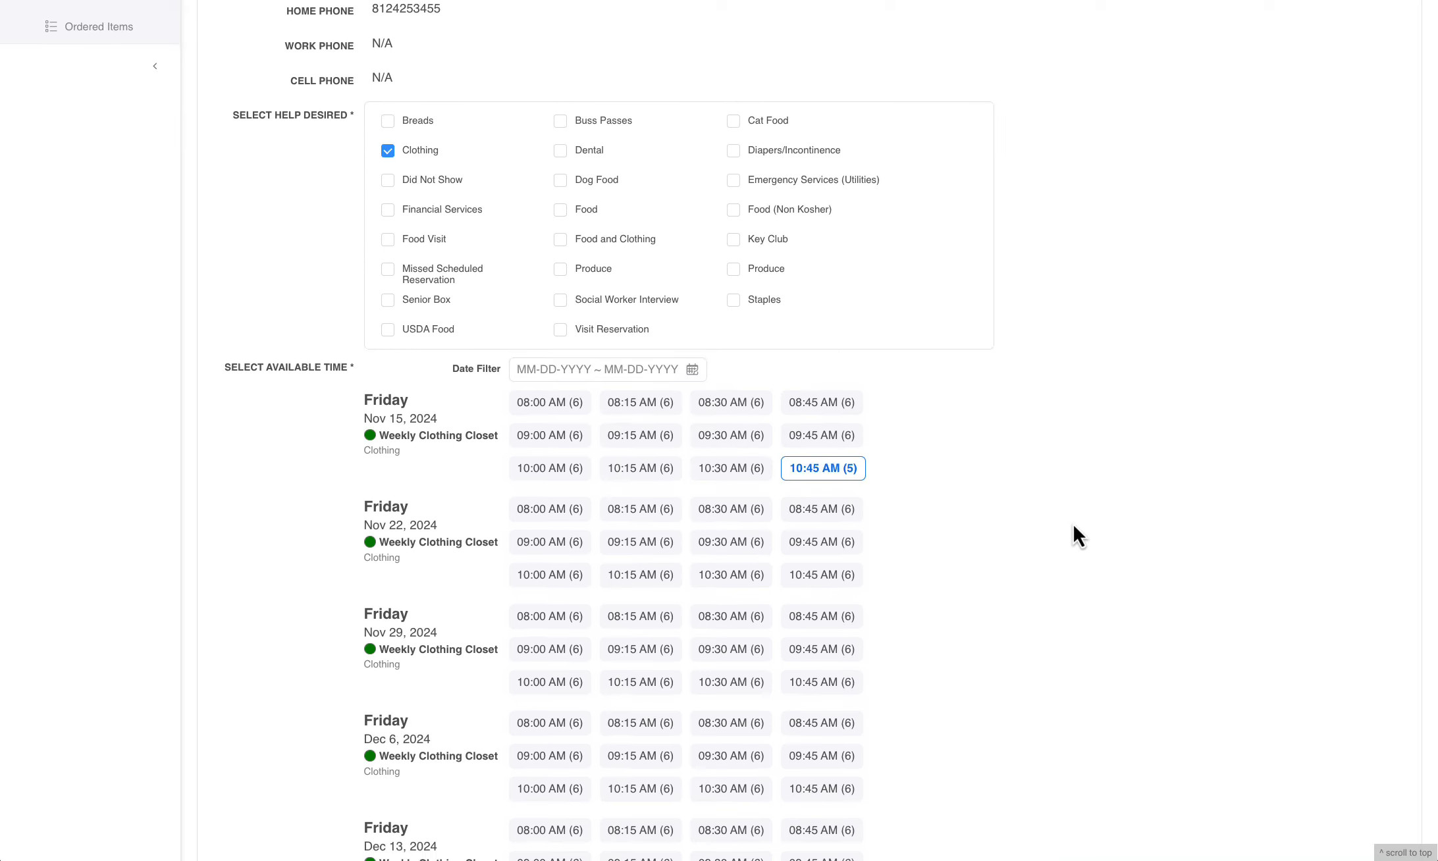
click(740, 475)
click(817, 477)
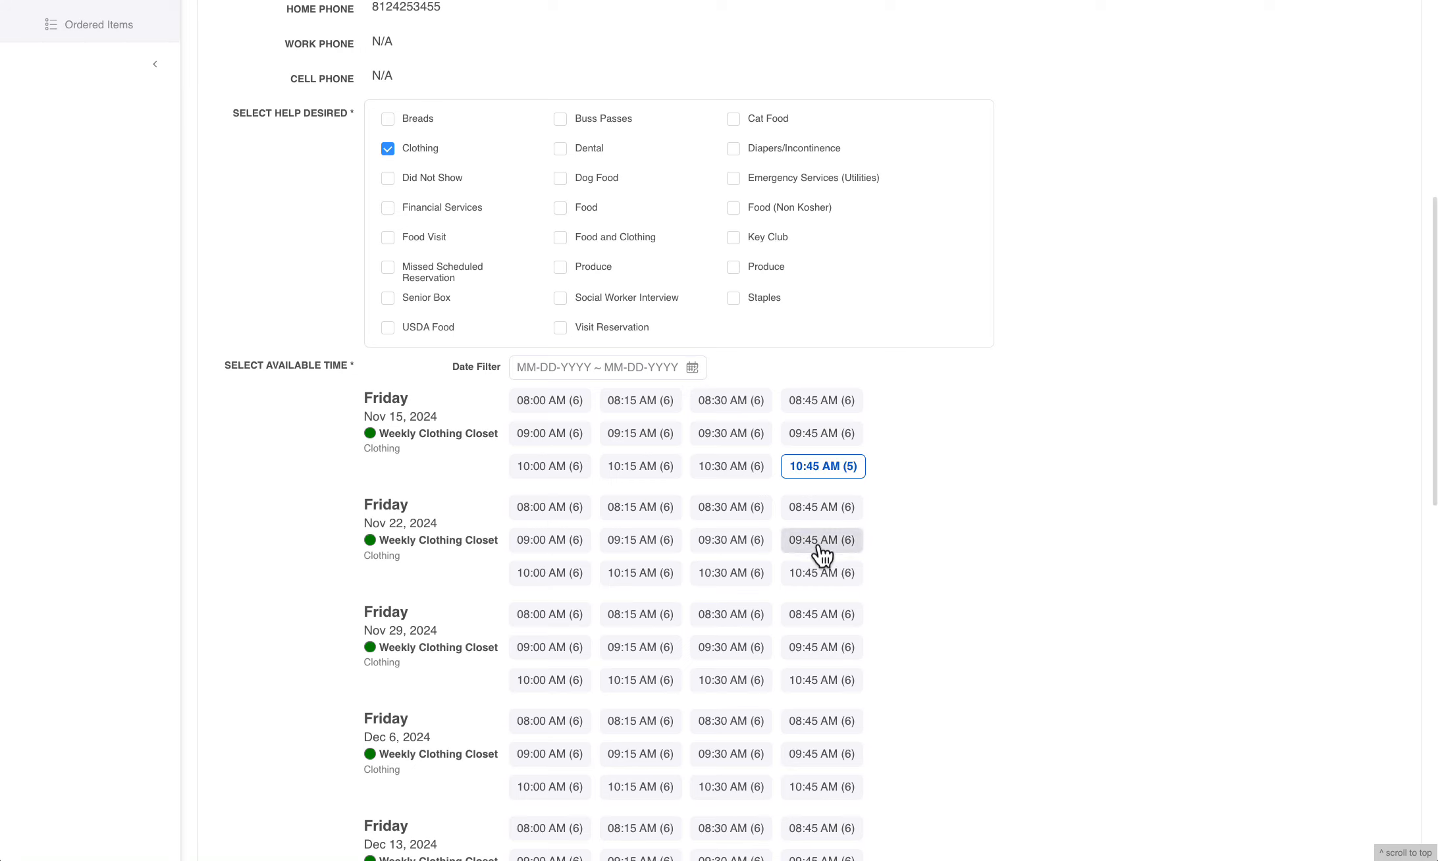
scroll(940, 613, down, 1)
scroll(937, 612, down, 5)
scroll(758, 356, down, 2)
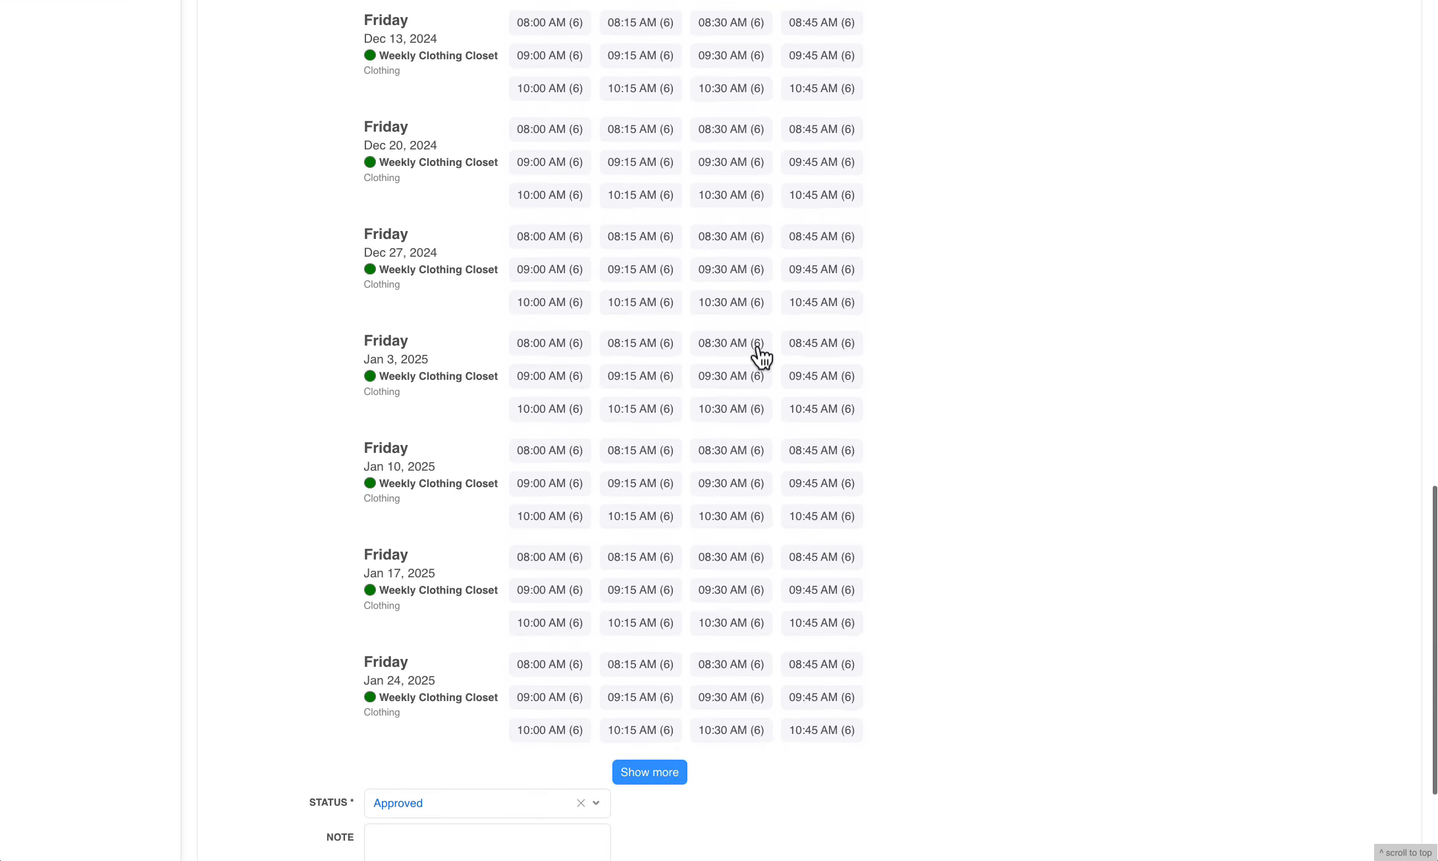
scroll(1007, 559, down, 3)
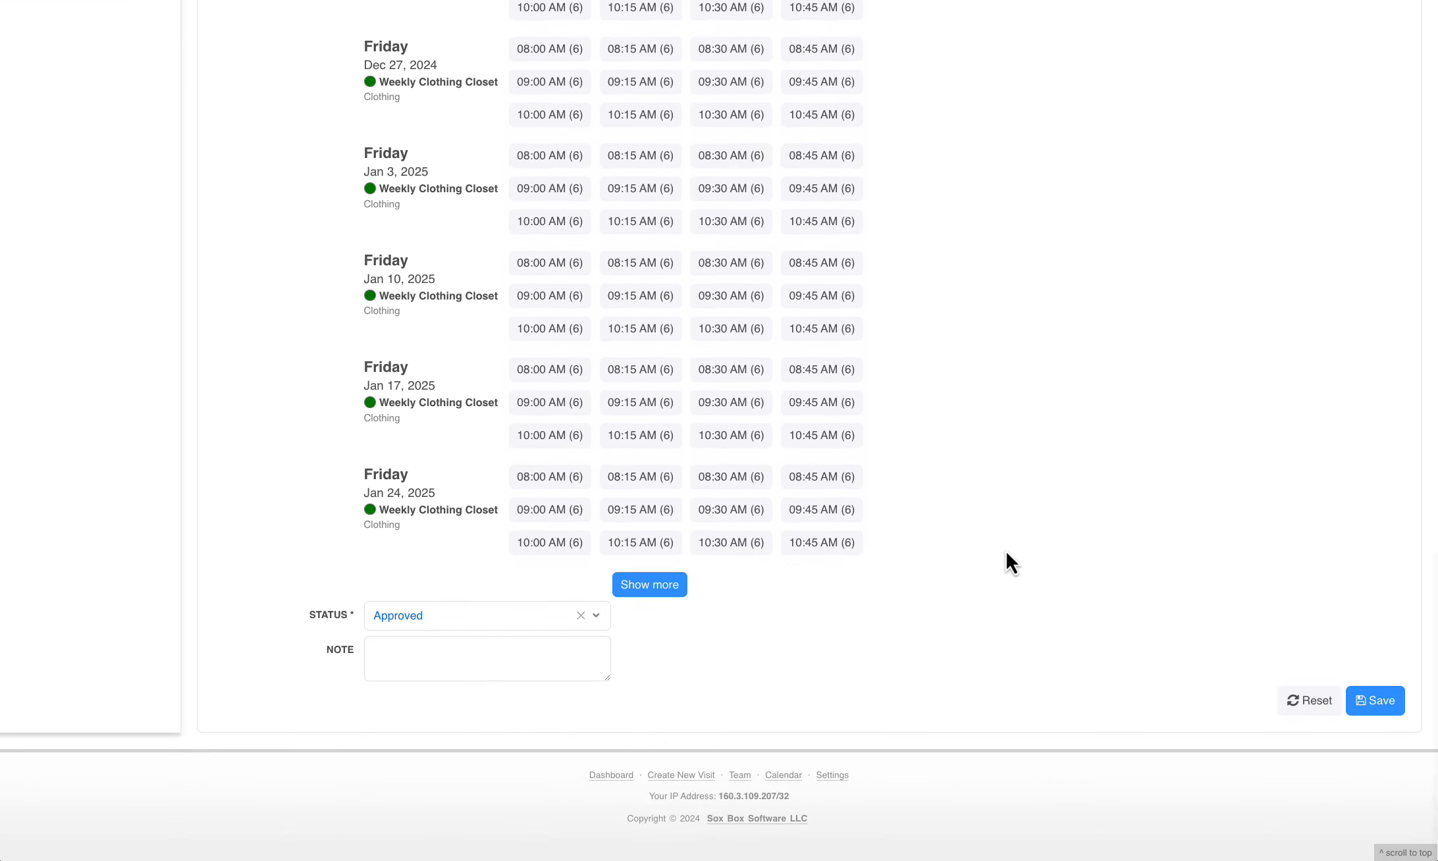
Set the reservation's status to Pending and save the reservation
click(443, 621)
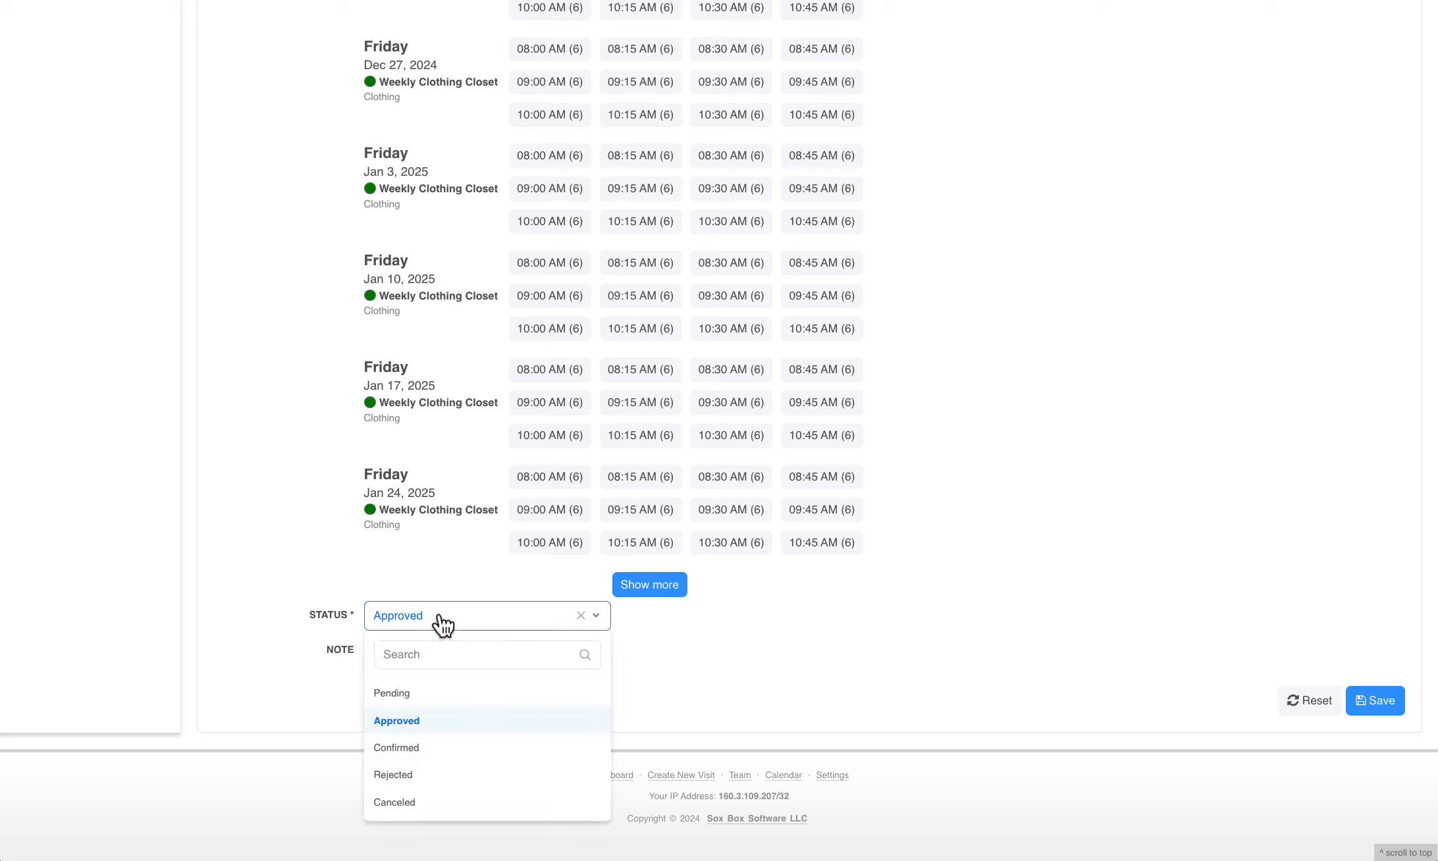
click(434, 696)
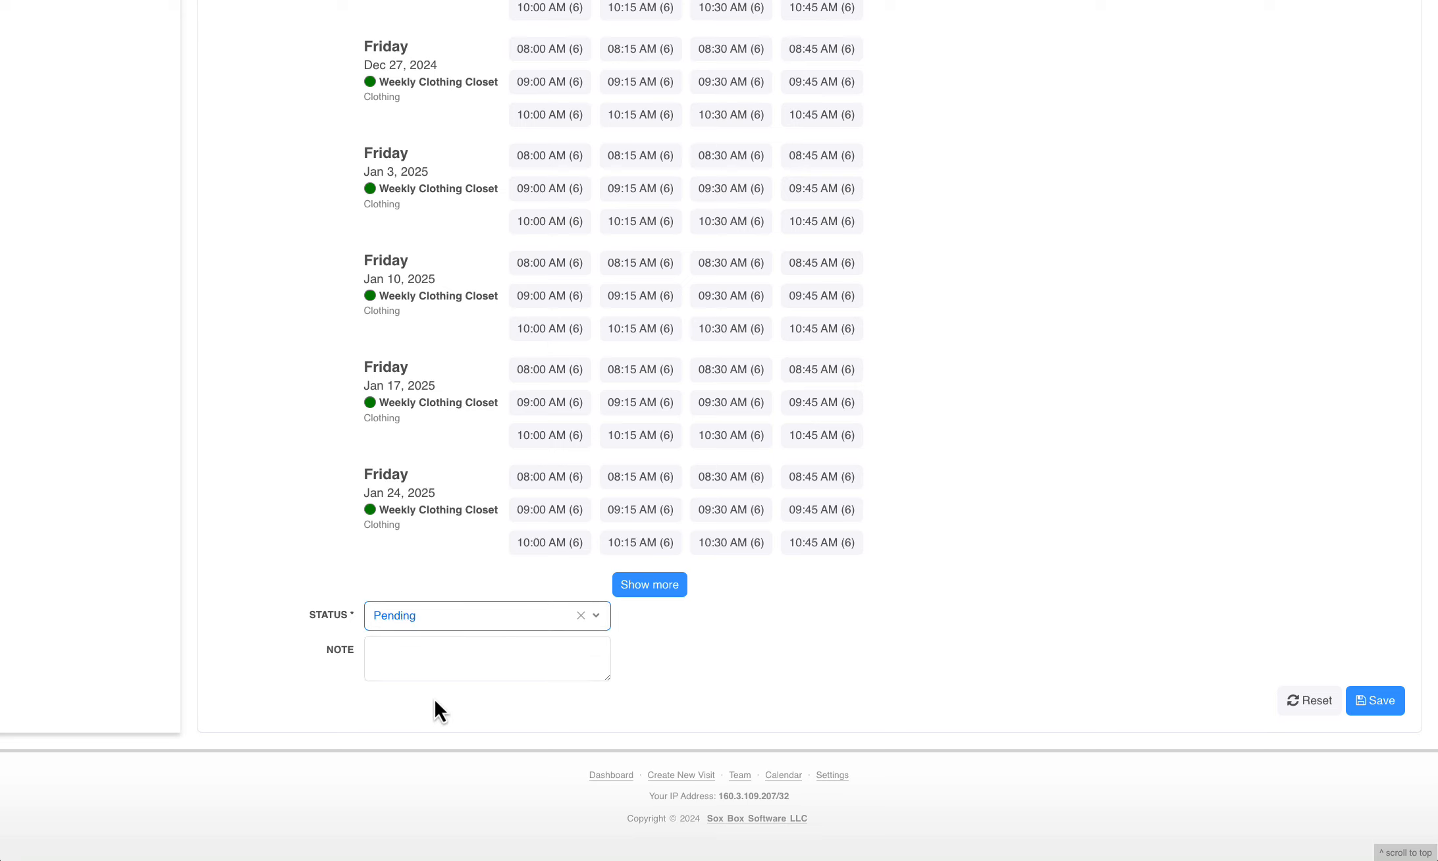
click(1383, 704)
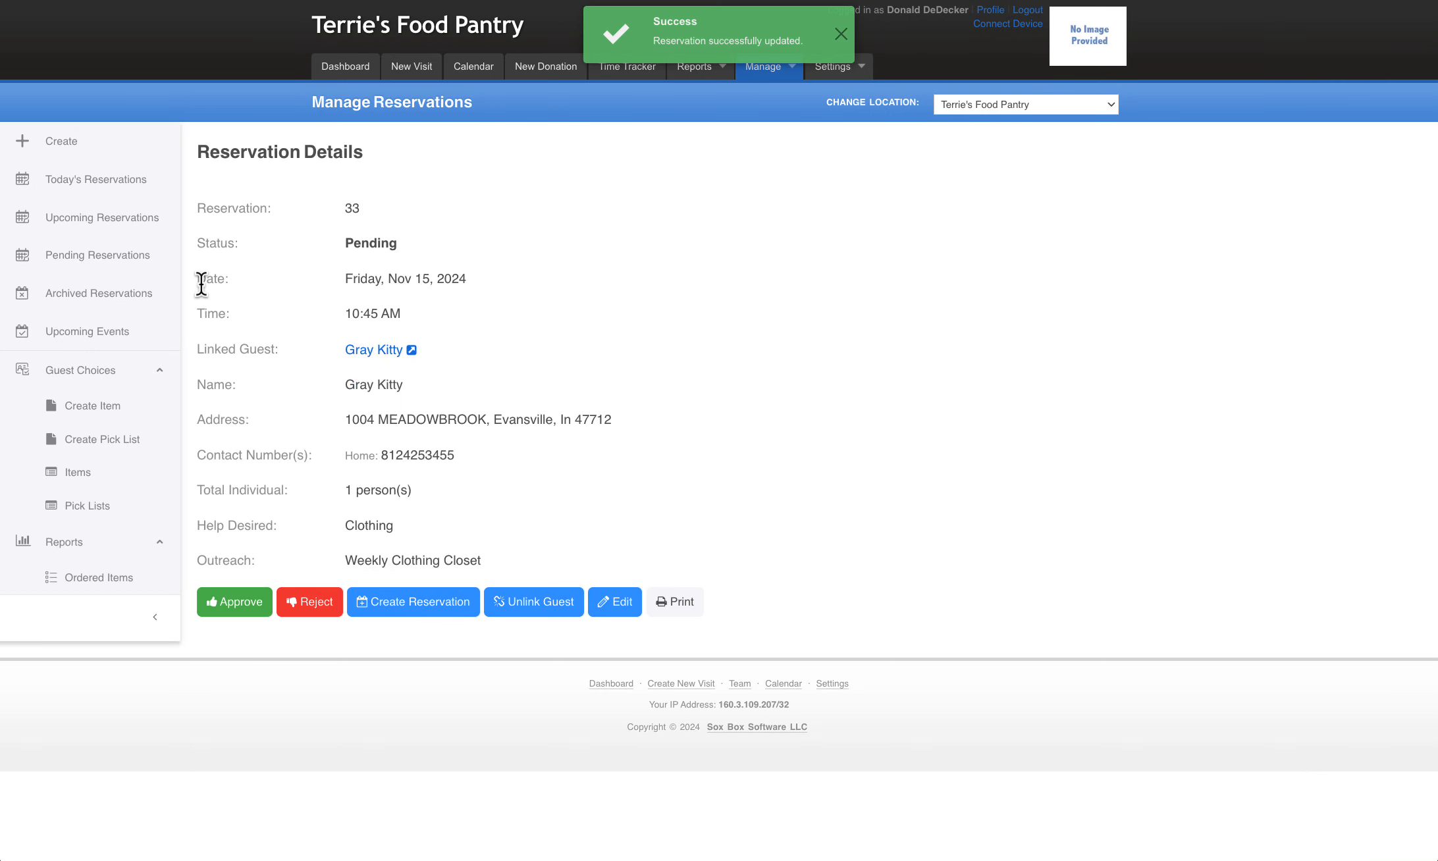
Approve the pending 10:45 AM reservation from Today's Reservations and return to that list
click(89, 185)
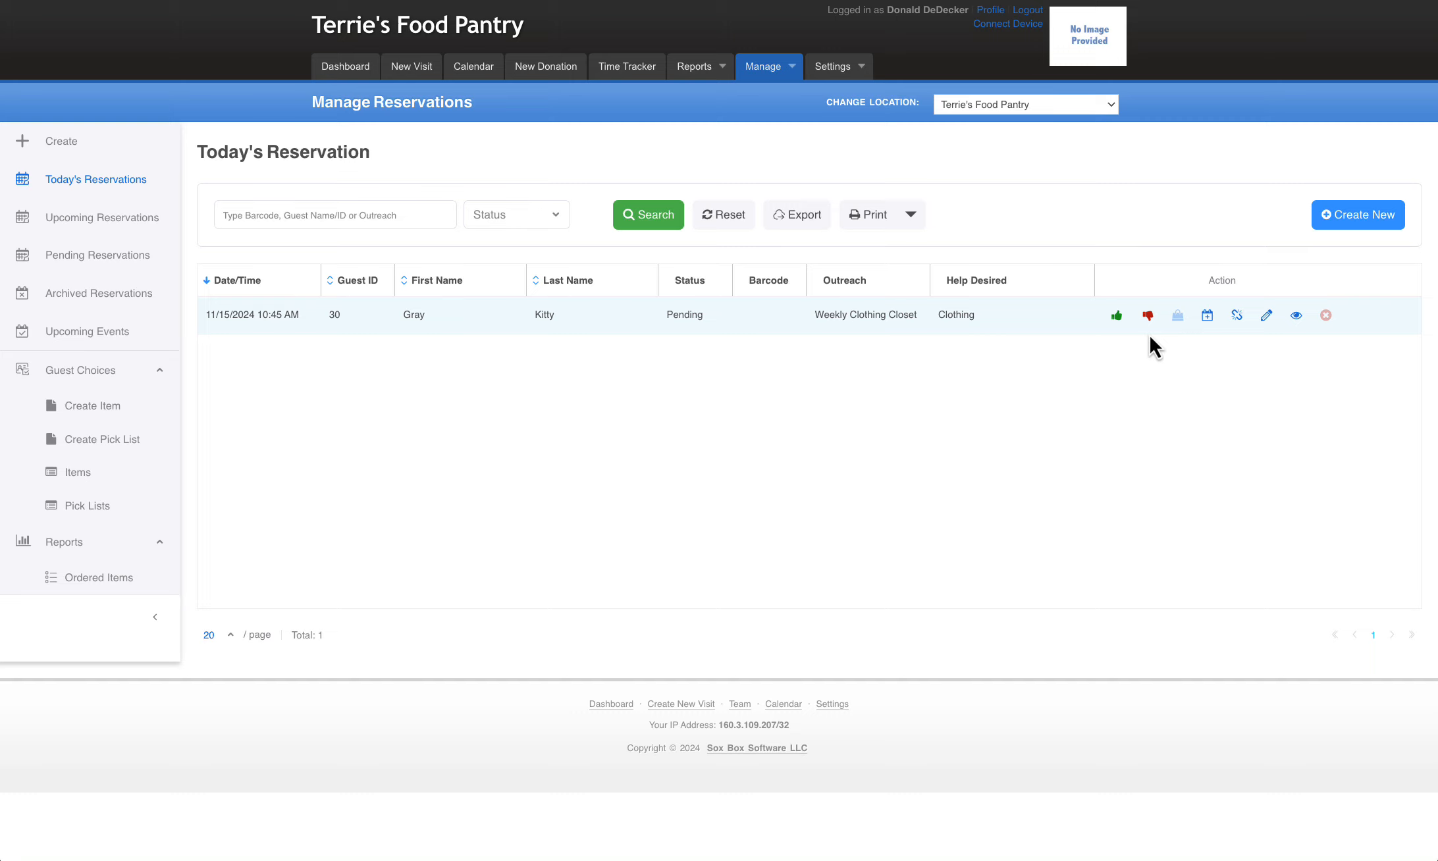
click(1117, 316)
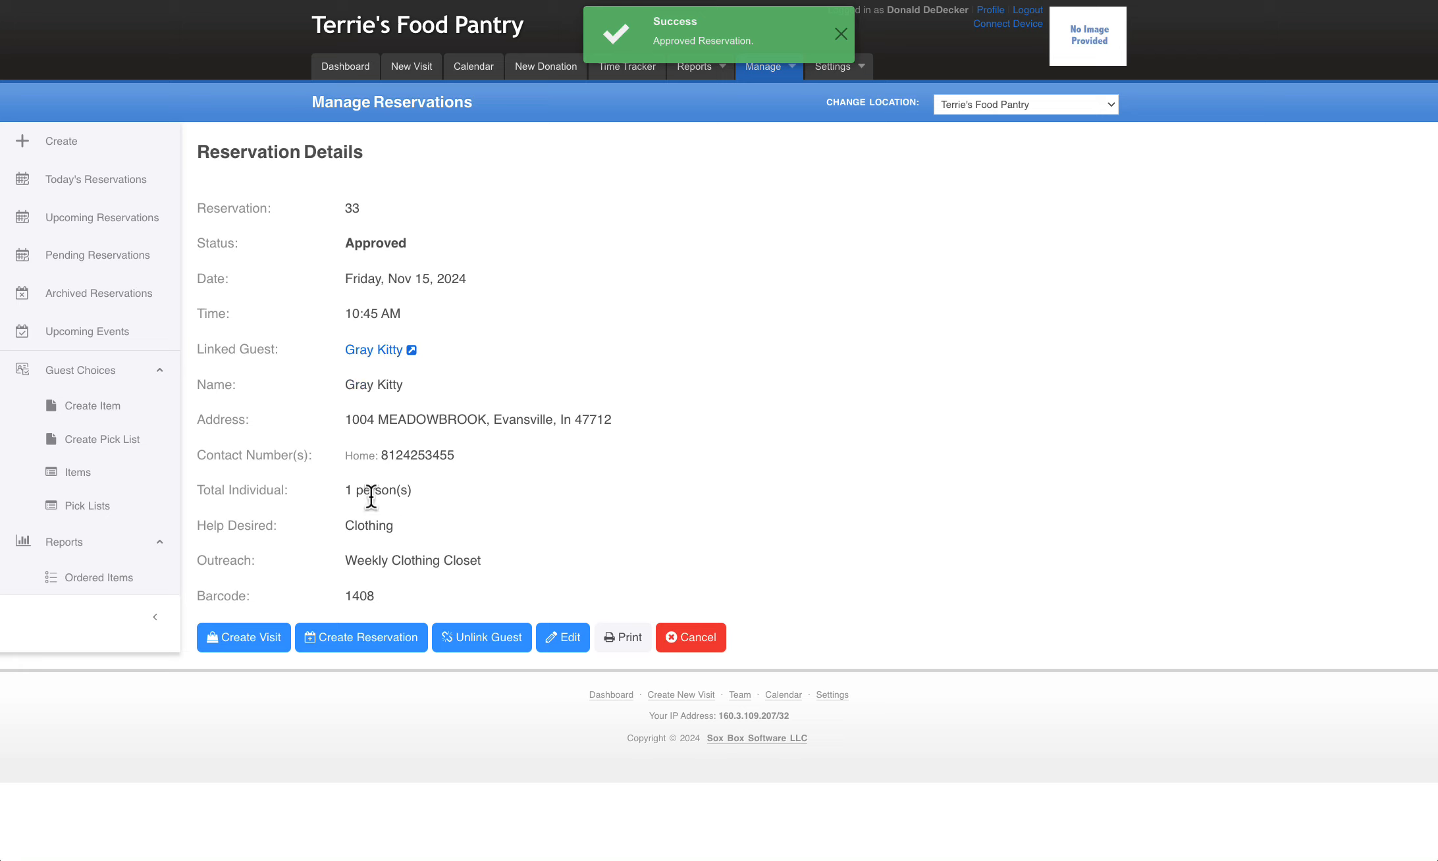
click(108, 191)
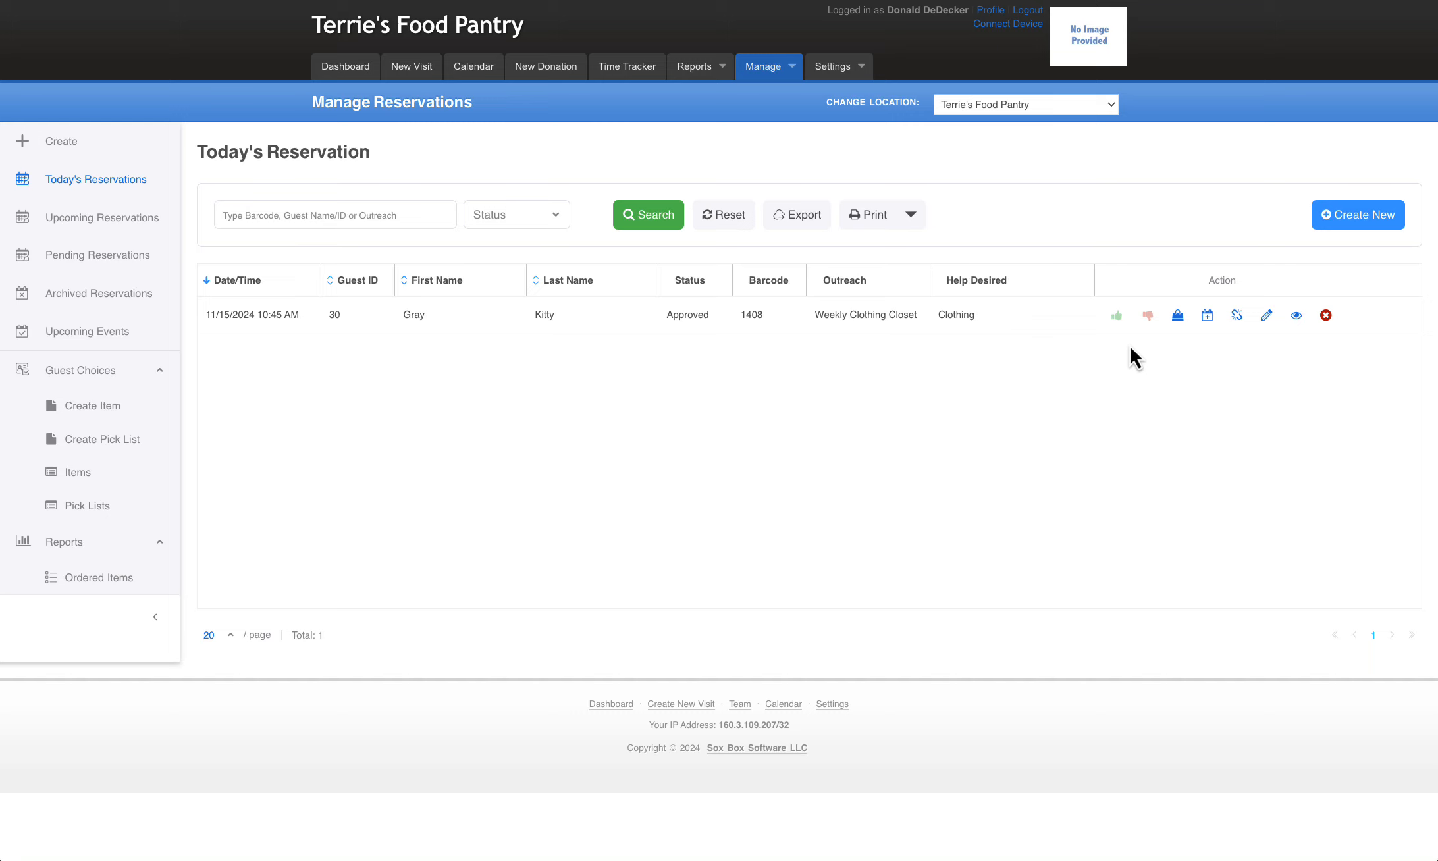
Open the 10:45 AM reservation for editing and review the status options it can be given
click(1266, 316)
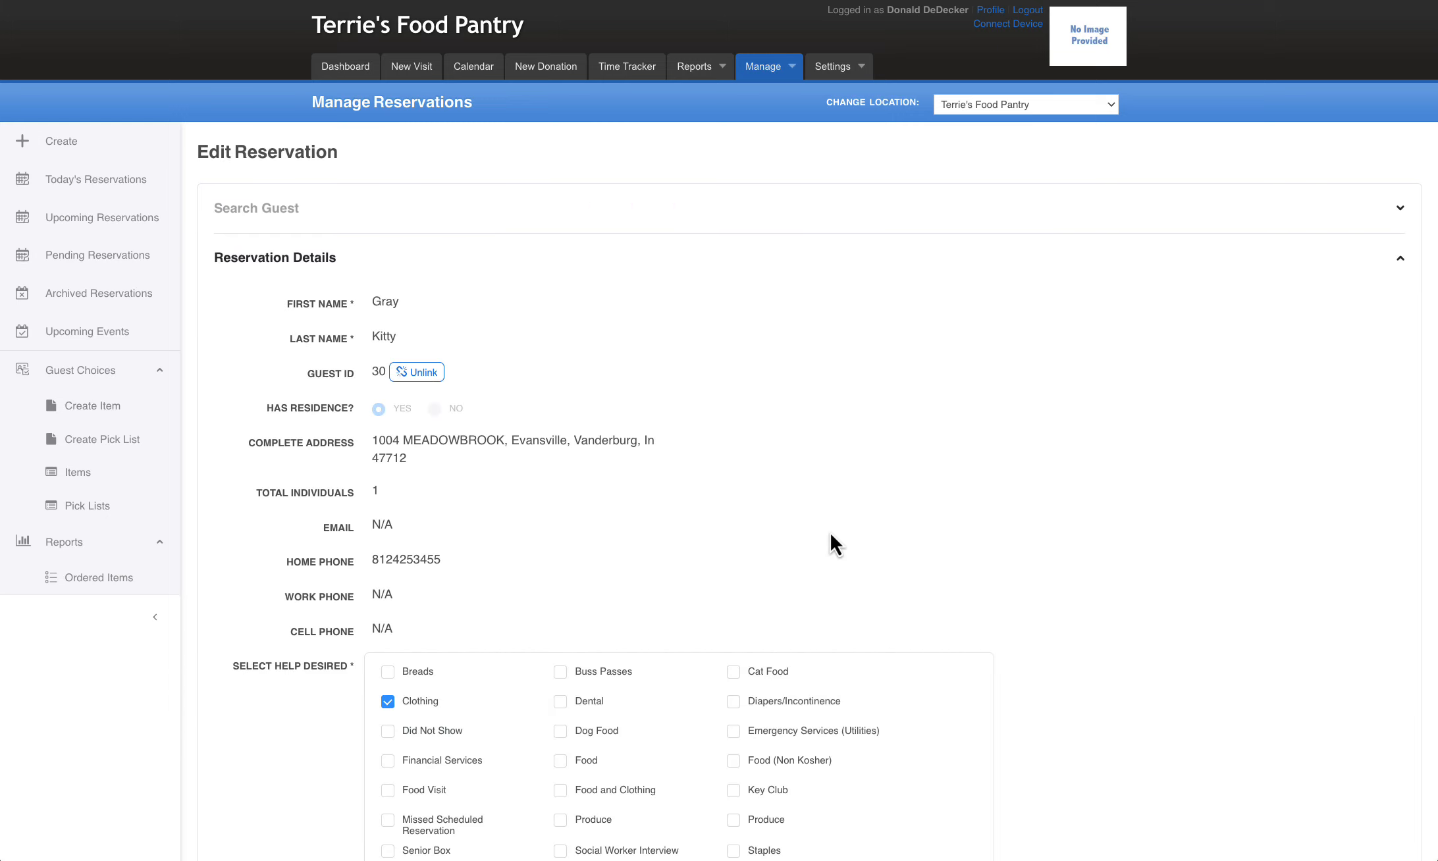
scroll(831, 540, down, 10)
scroll(842, 540, down, 10)
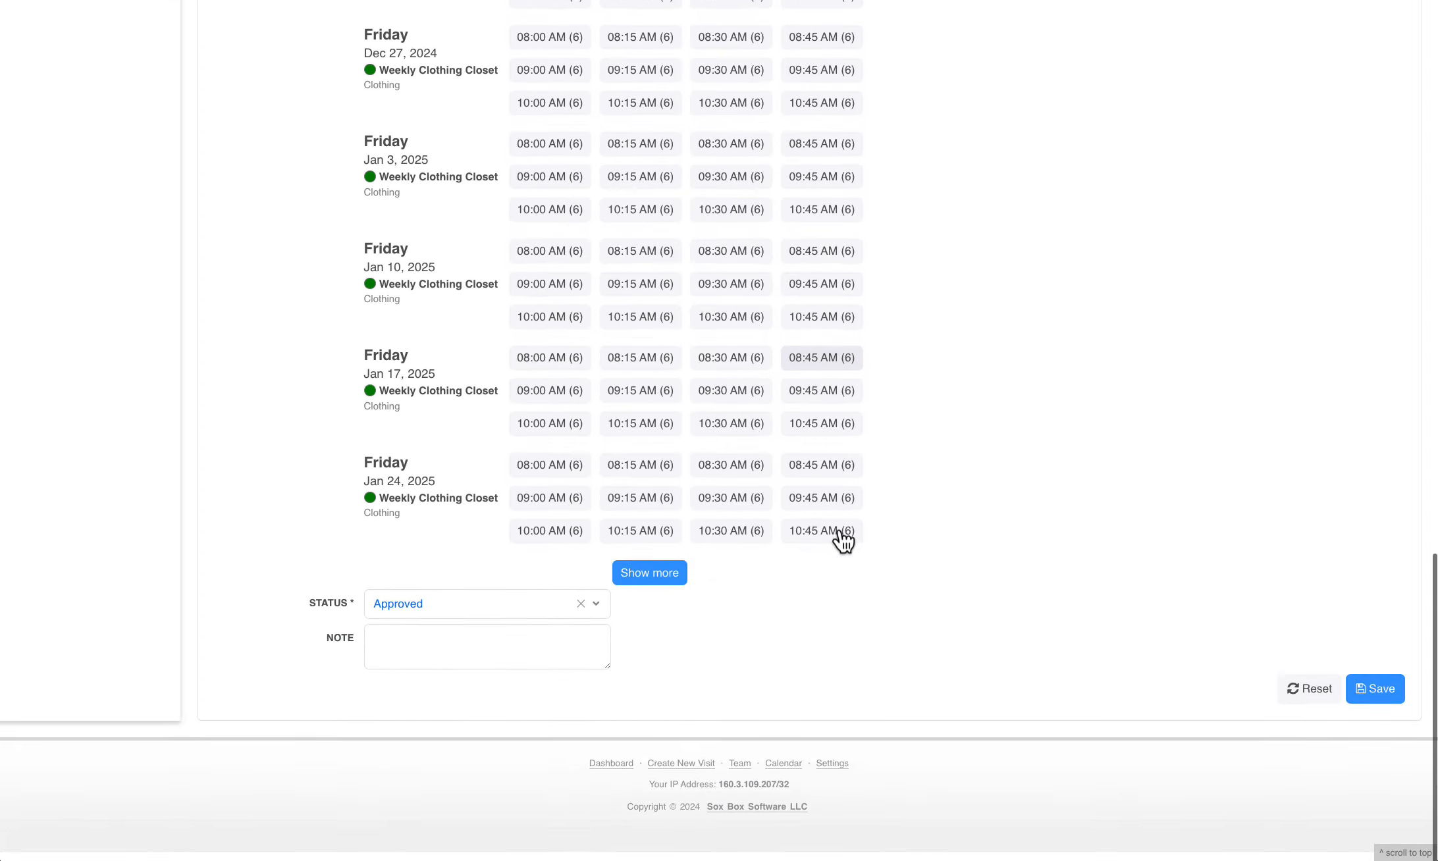
click(518, 631)
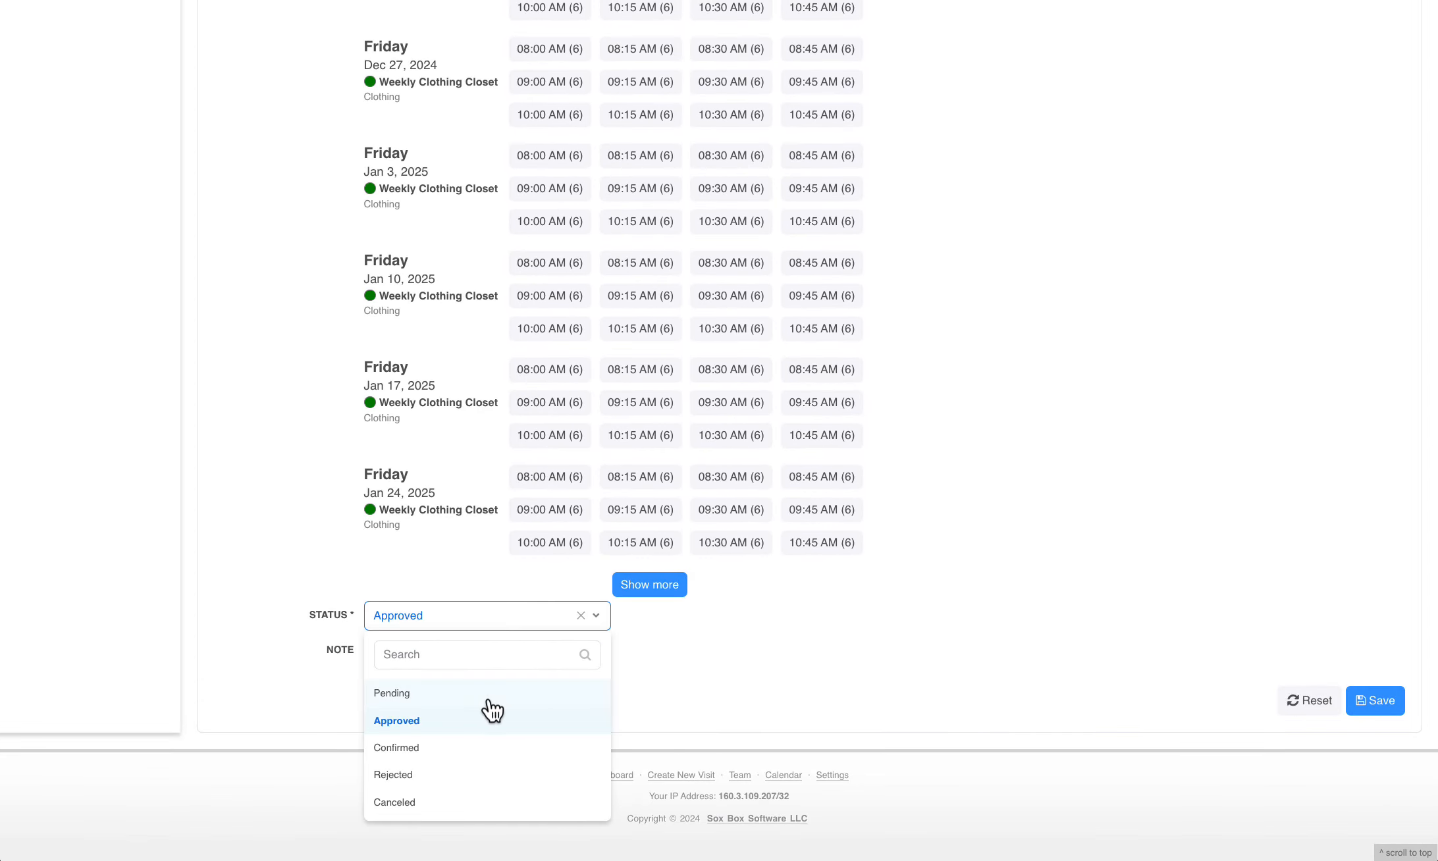
scroll(489, 703, up, 1)
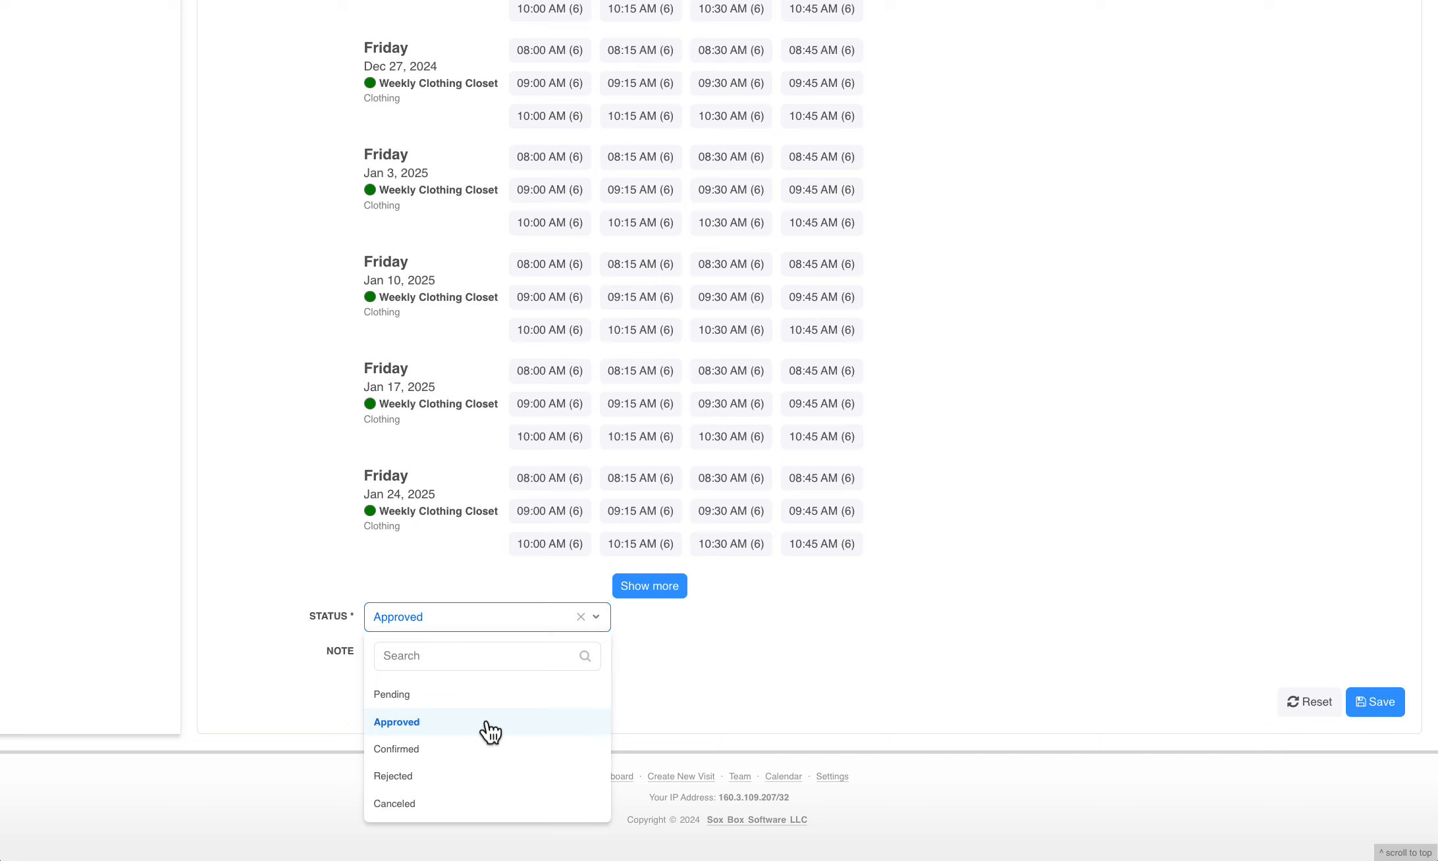
scroll(487, 760, up, 1)
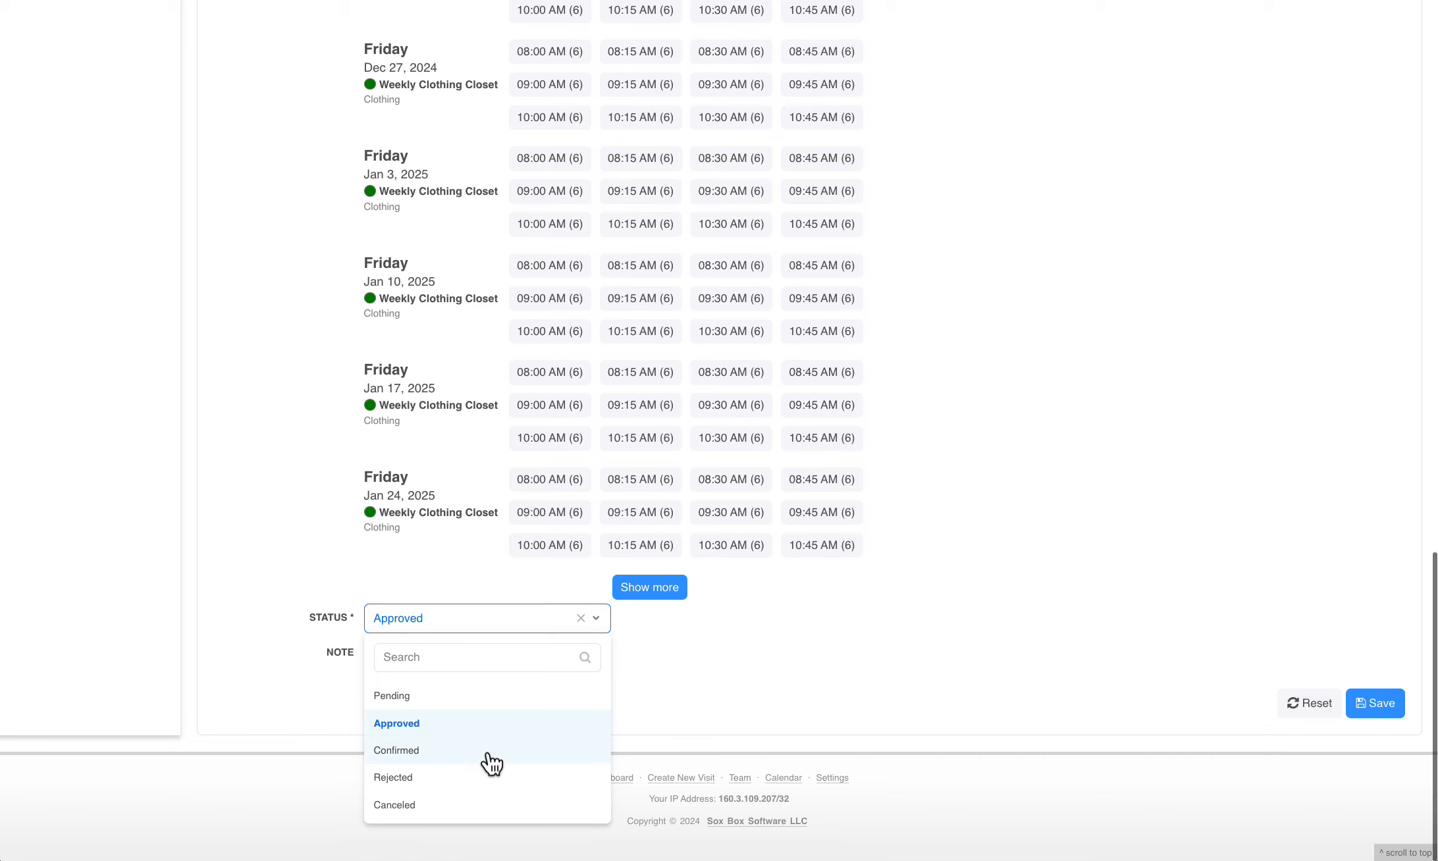
scroll(490, 763, down, 1)
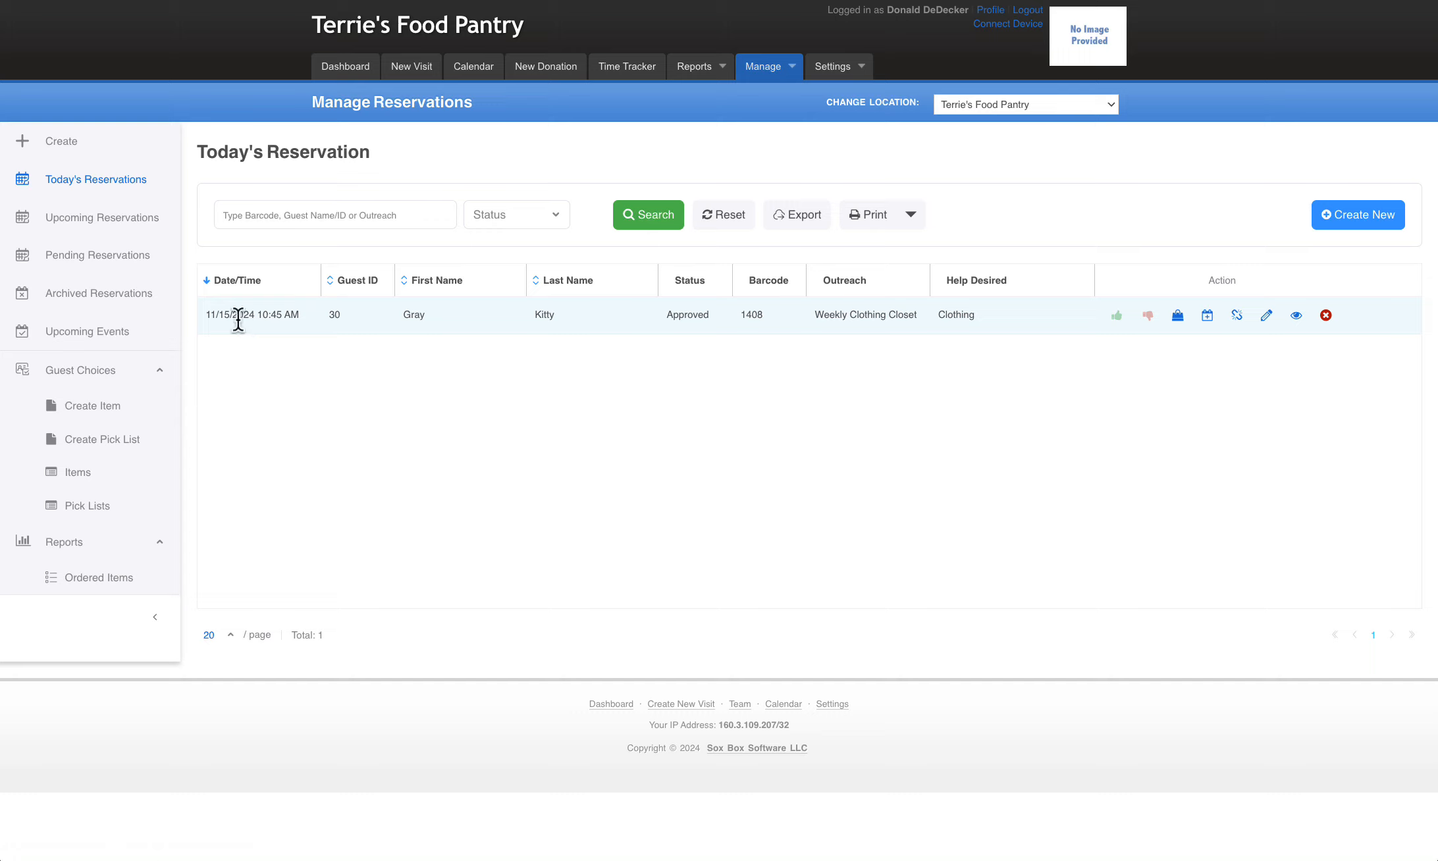
Create a visit from today's 10:45 AM reservation, keep Clothing as the help desired, and save the visit
click(1177, 317)
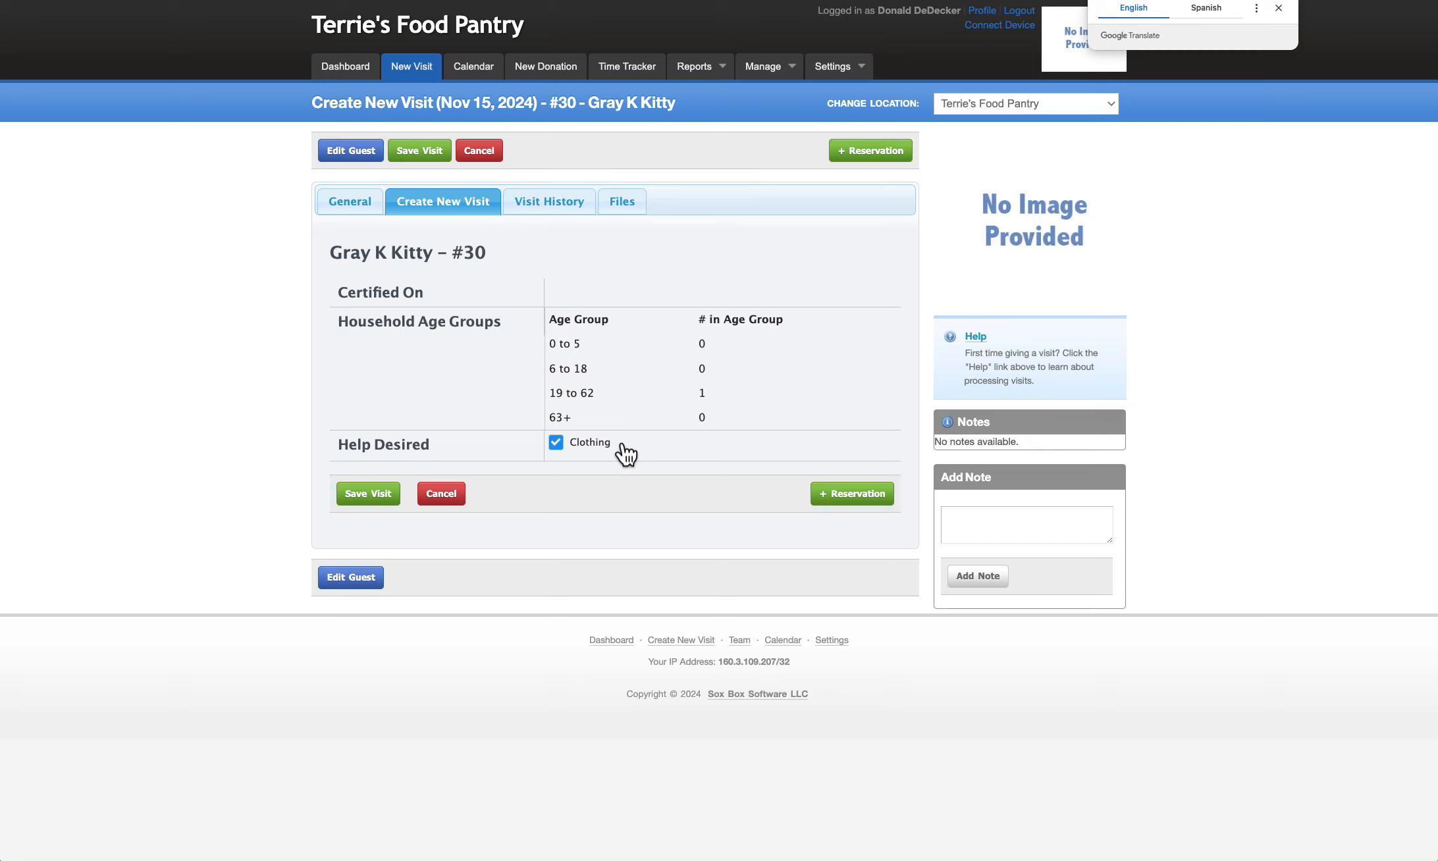
click(365, 498)
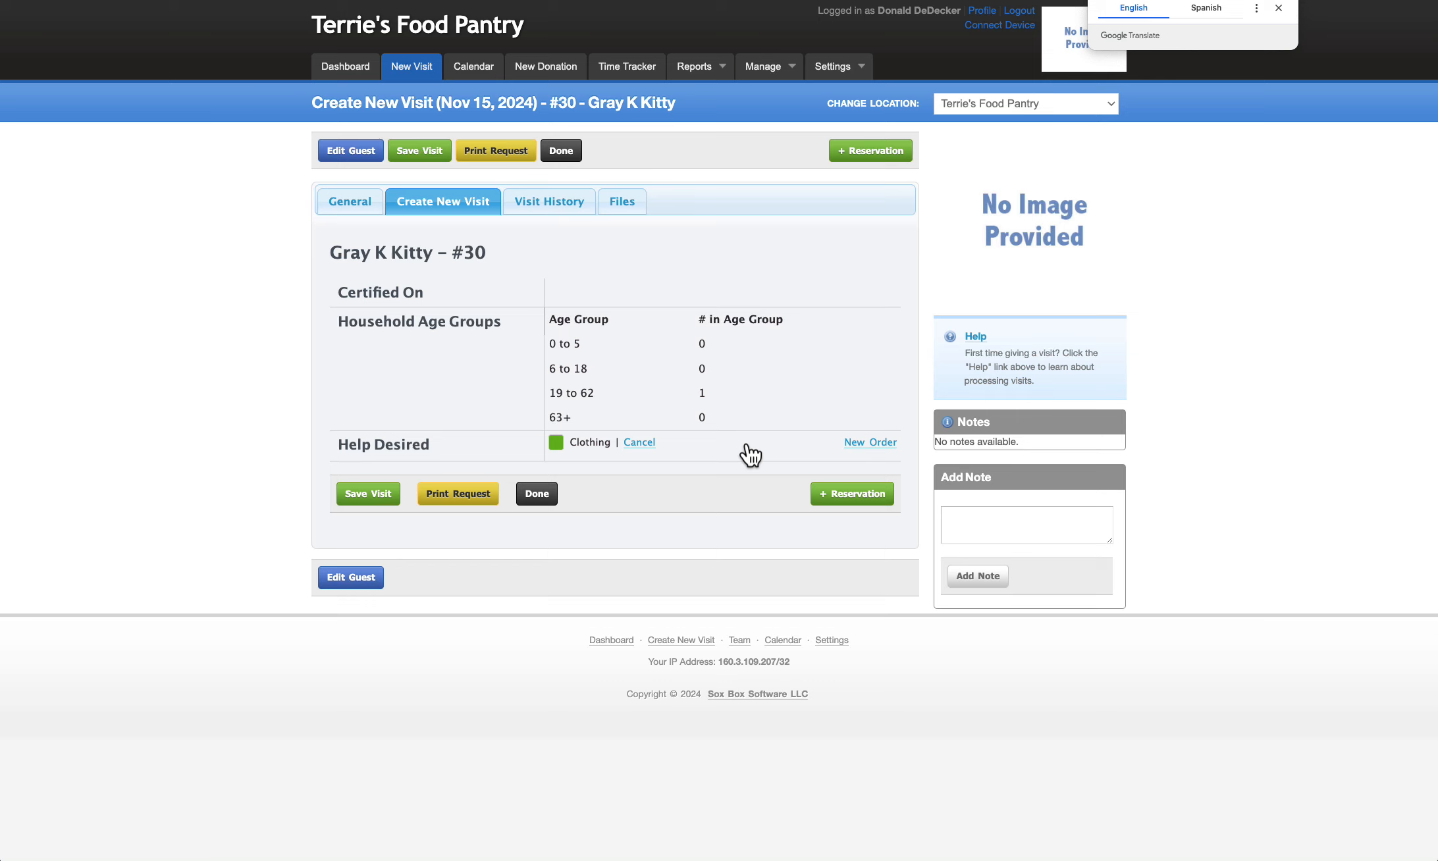
Add a follow-up reservation for the same guest with Clothing help on Dec 13, 2024 at 10:45 AM, and save it
click(854, 495)
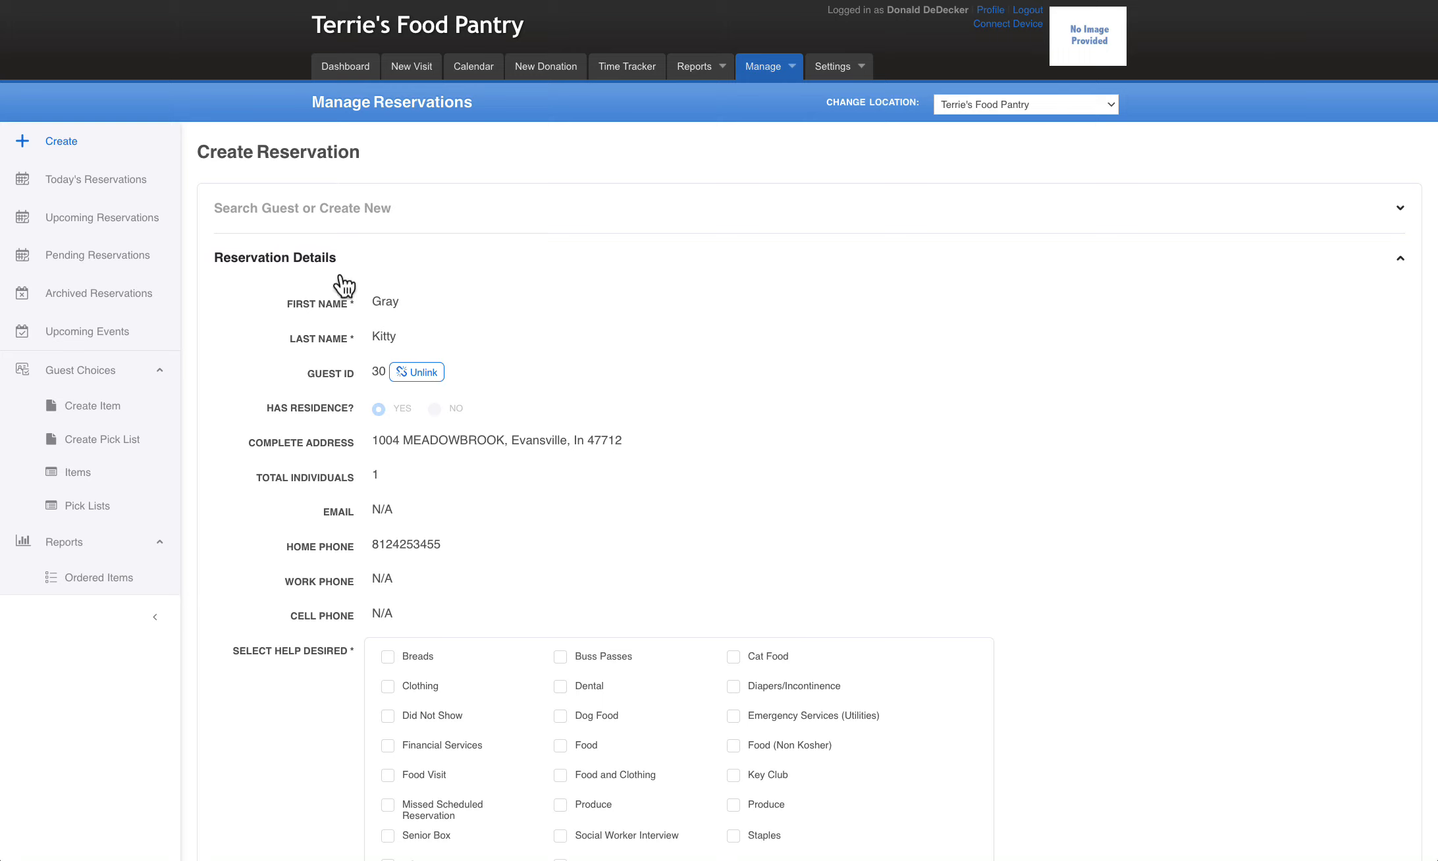
scroll(870, 571, down, 5)
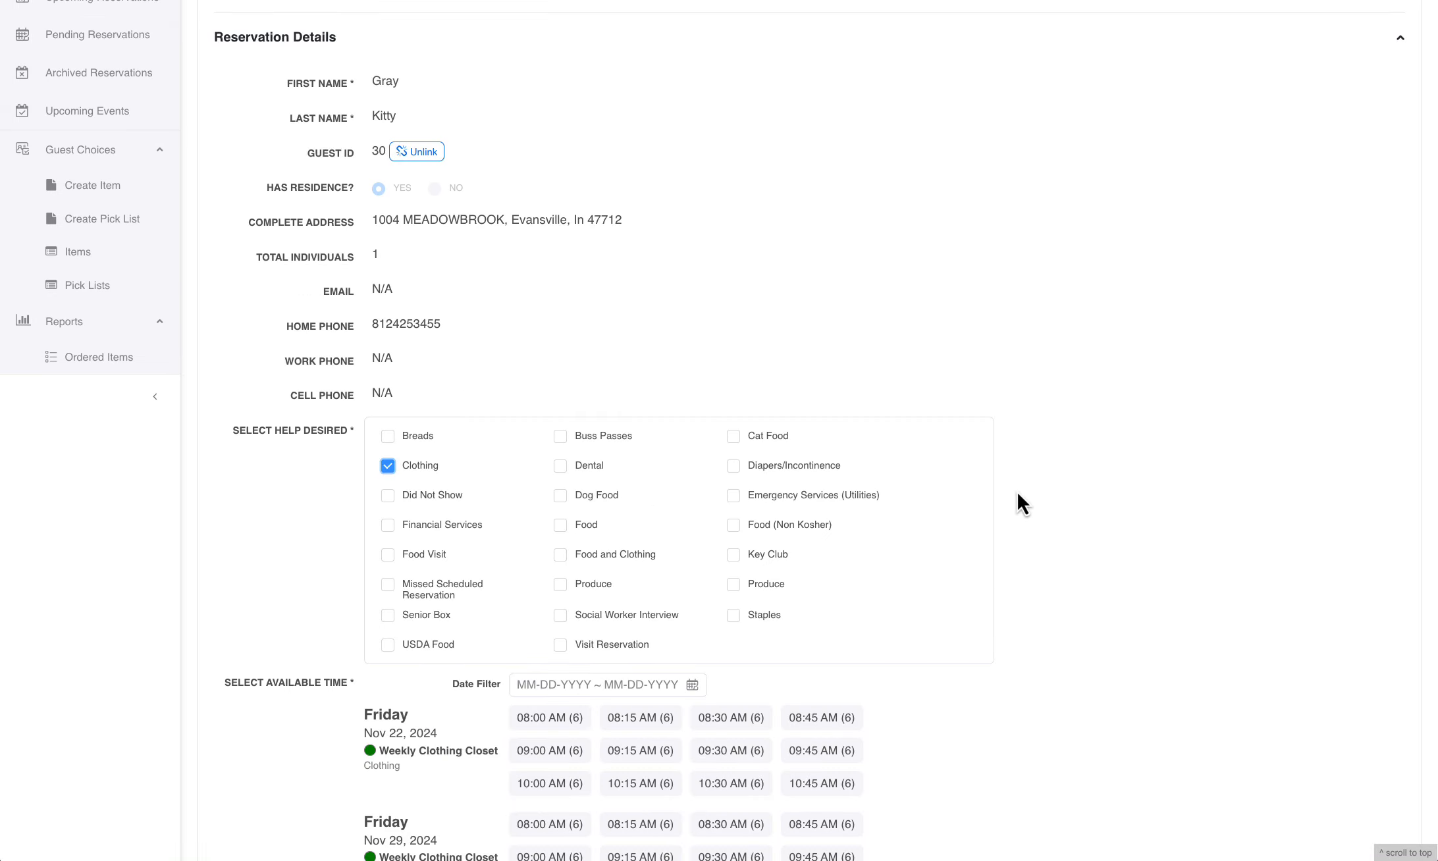
scroll(1016, 500, down, 3)
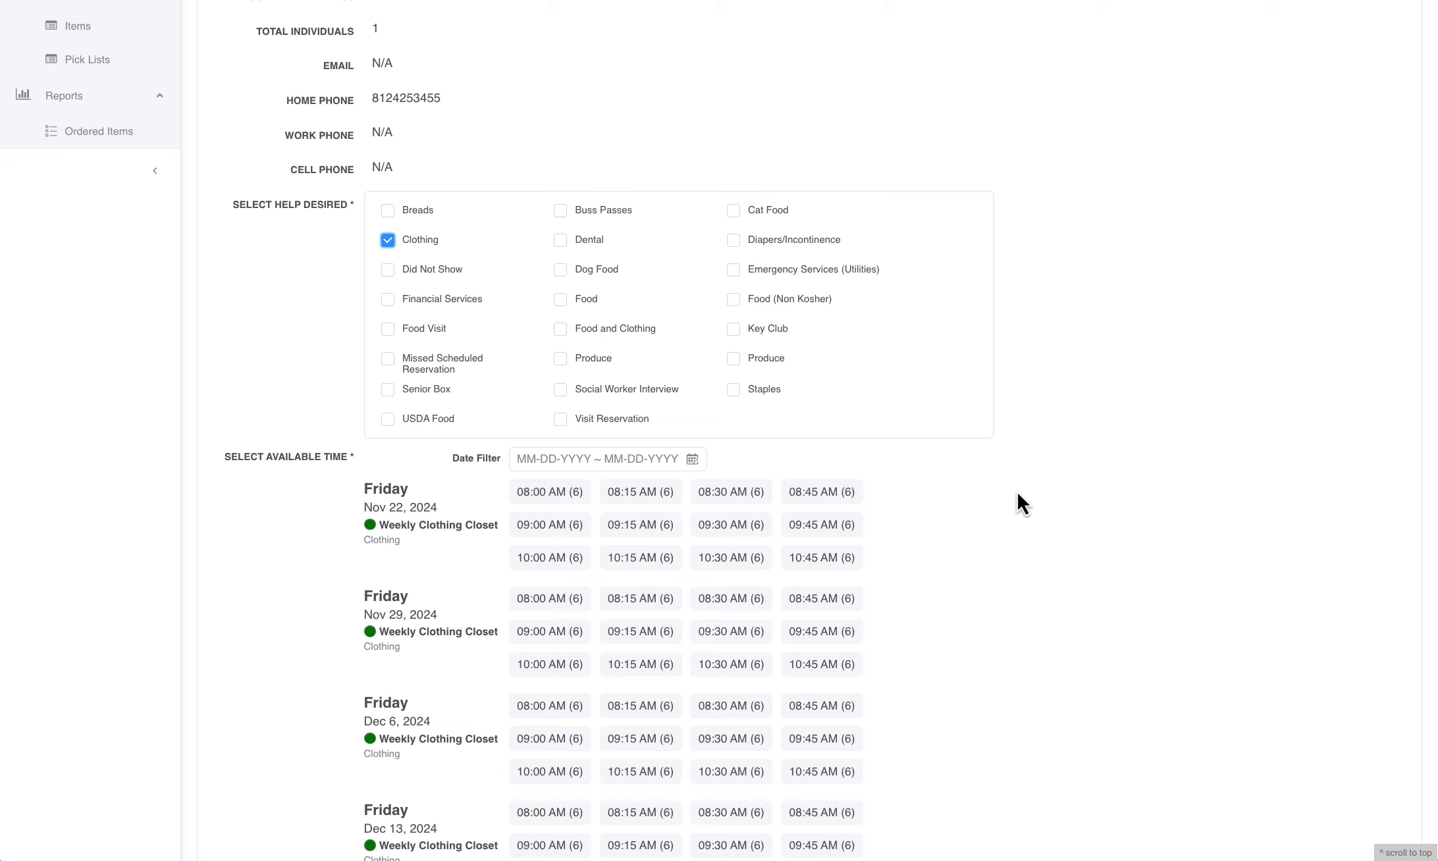
scroll(968, 631, down, 1)
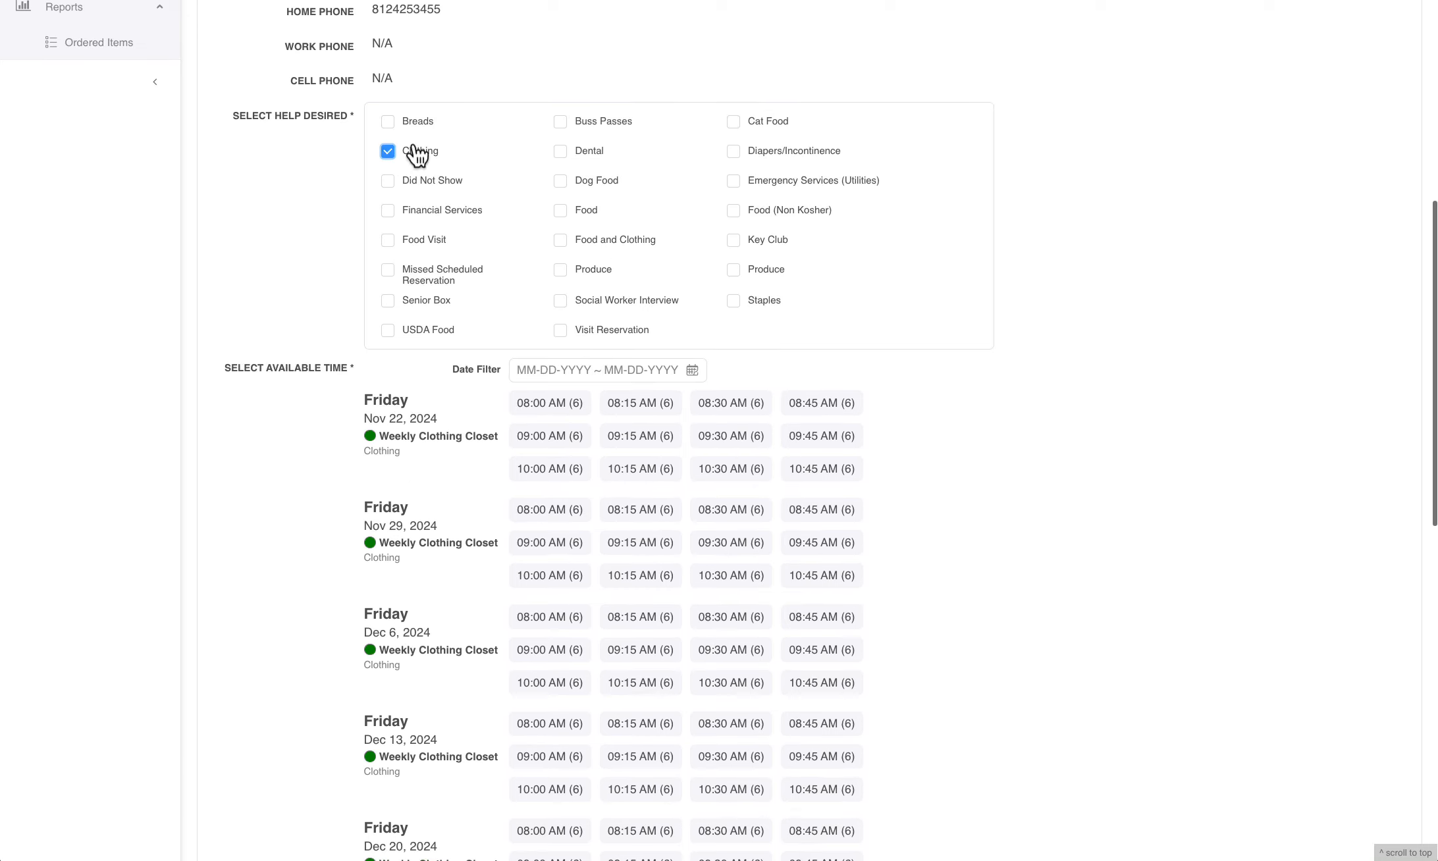
scroll(703, 619, down, 2)
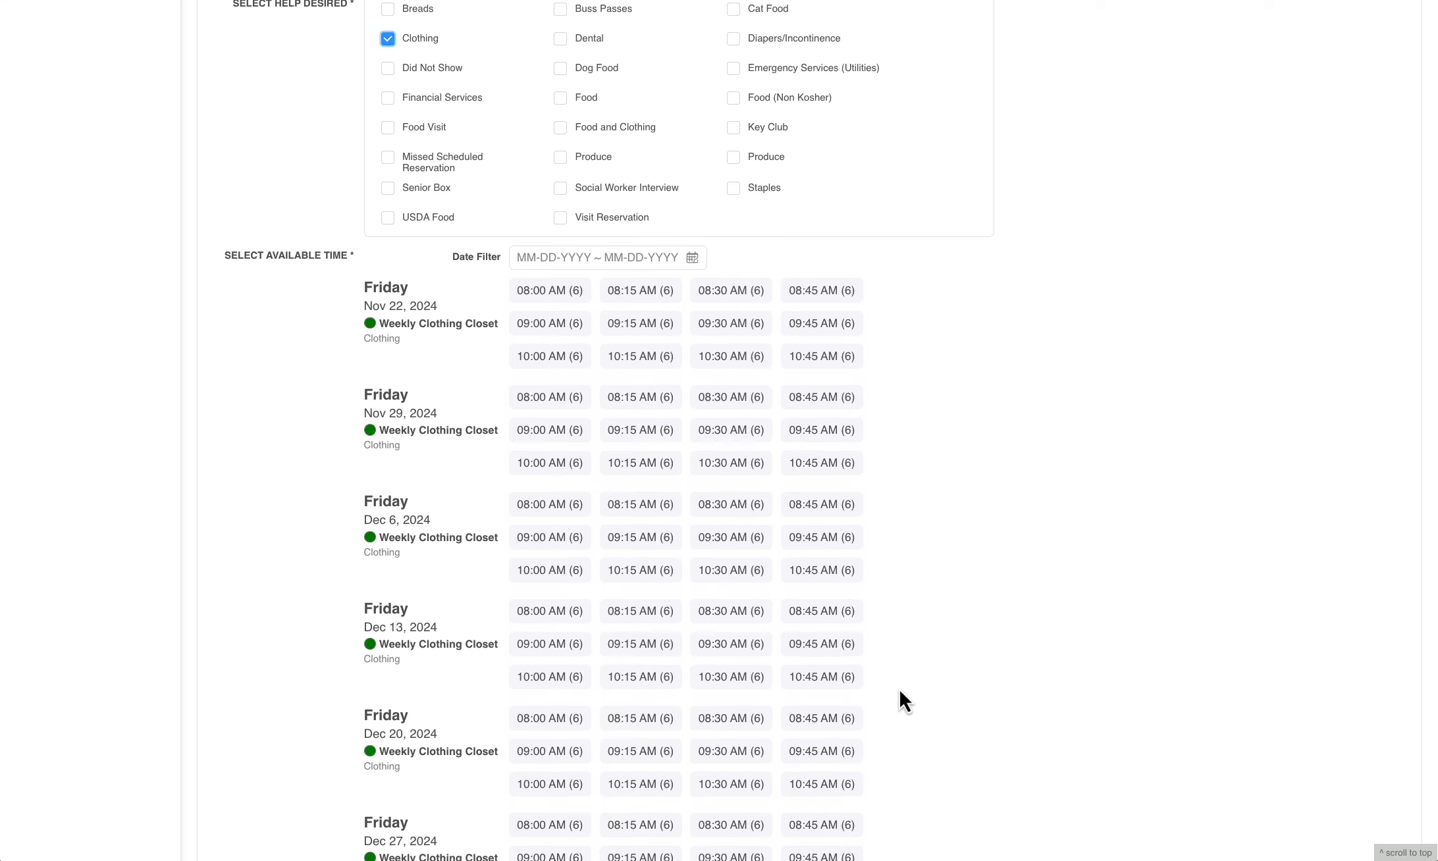
click(852, 678)
scroll(1226, 668, down, 5)
scroll(1228, 663, down, 5)
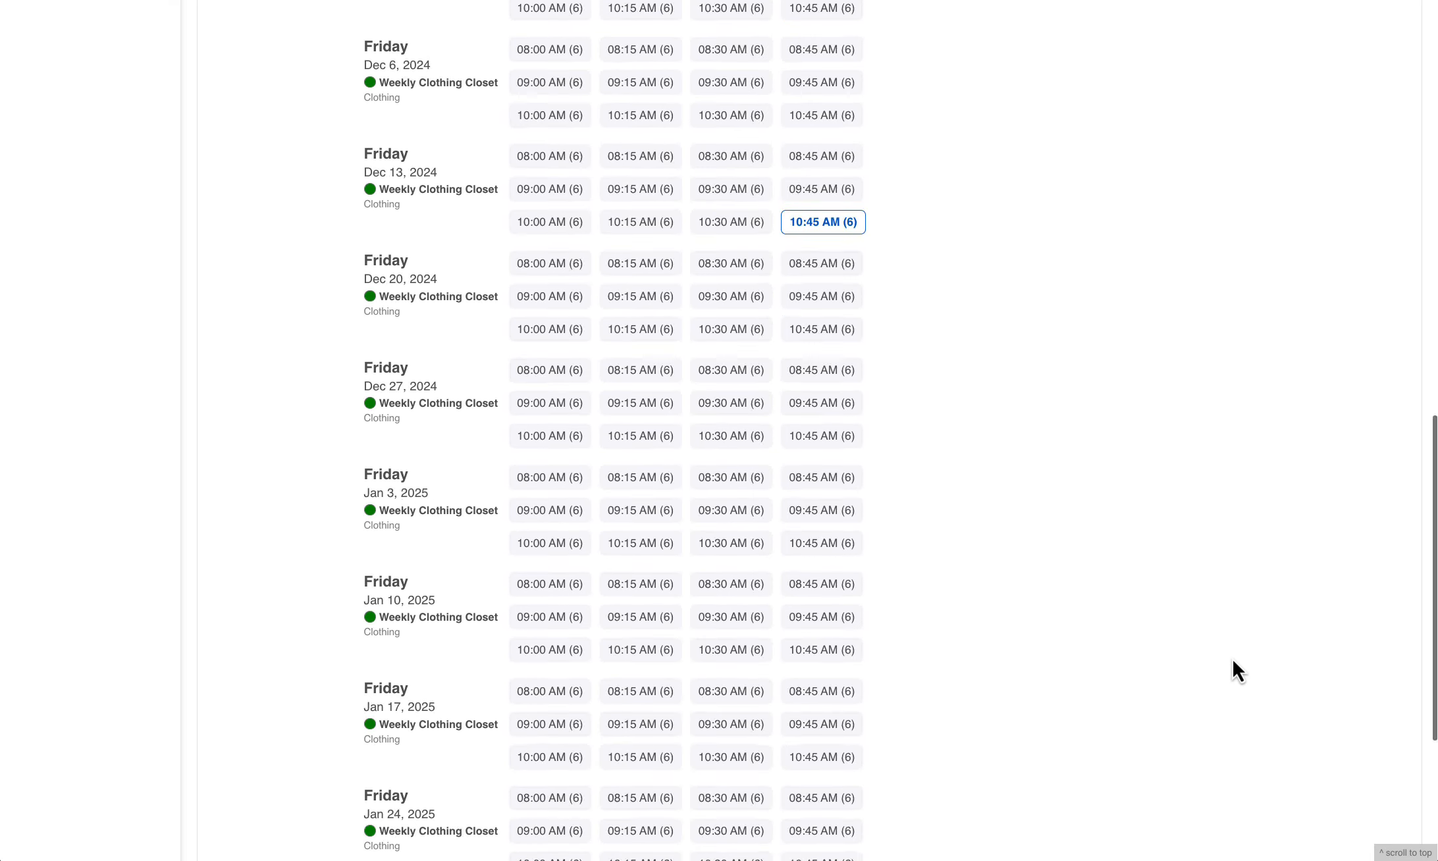
click(1401, 709)
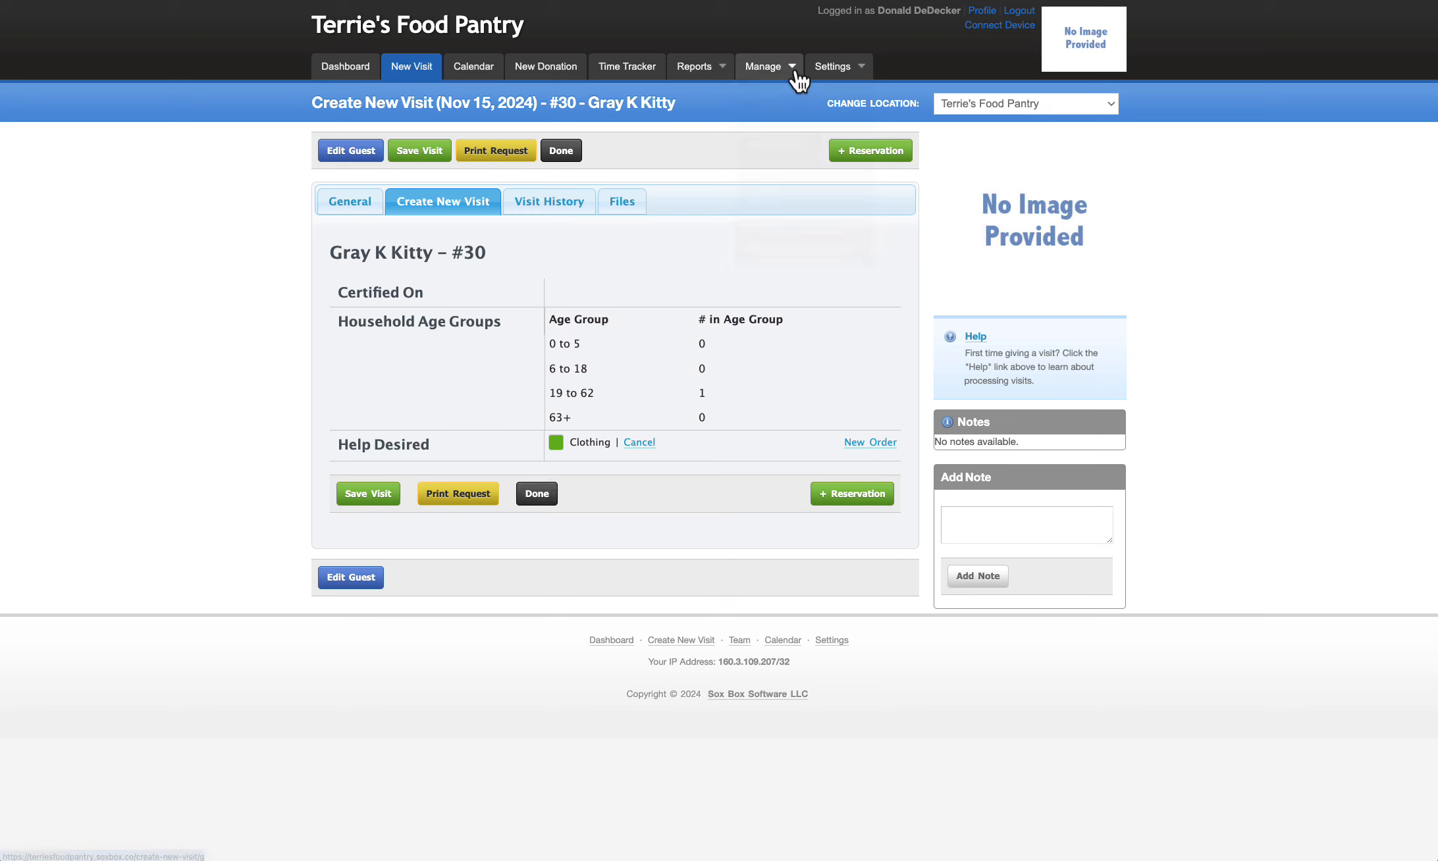
View the details and linked visit of today's 10:45 AM reservation, and return to the reservations list
click(767, 73)
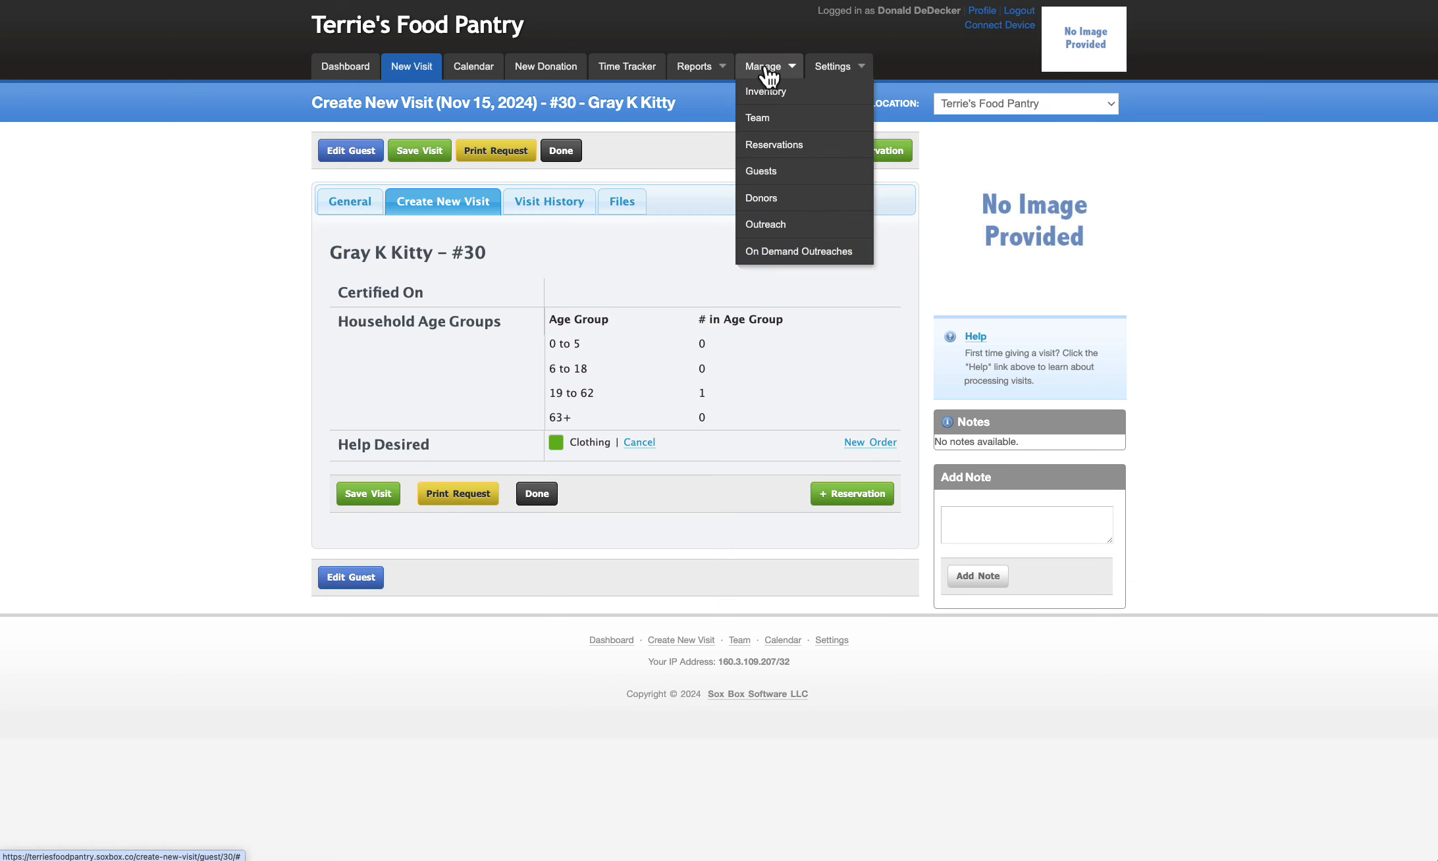
click(772, 146)
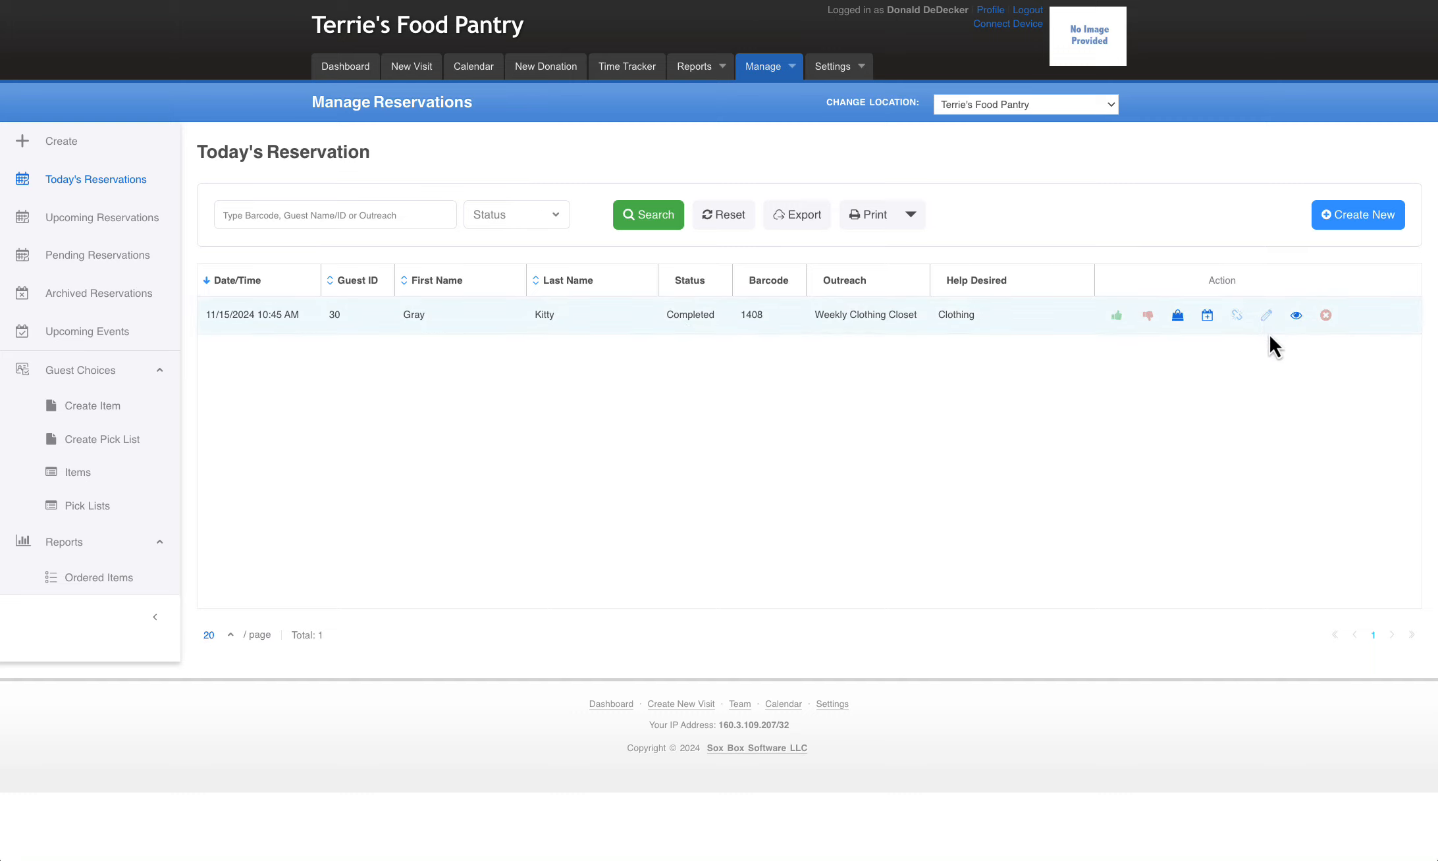
click(1295, 316)
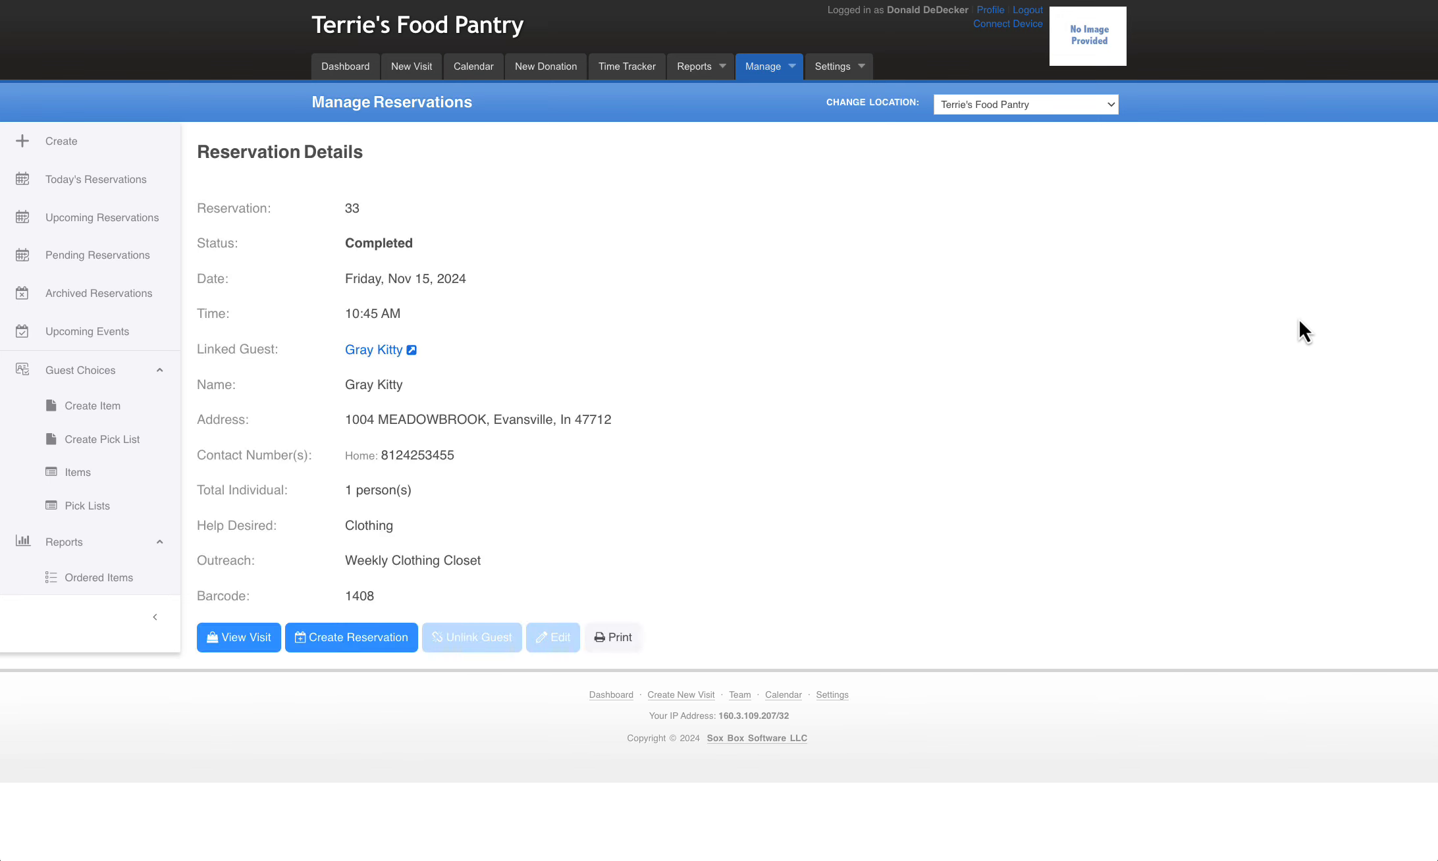
click(243, 642)
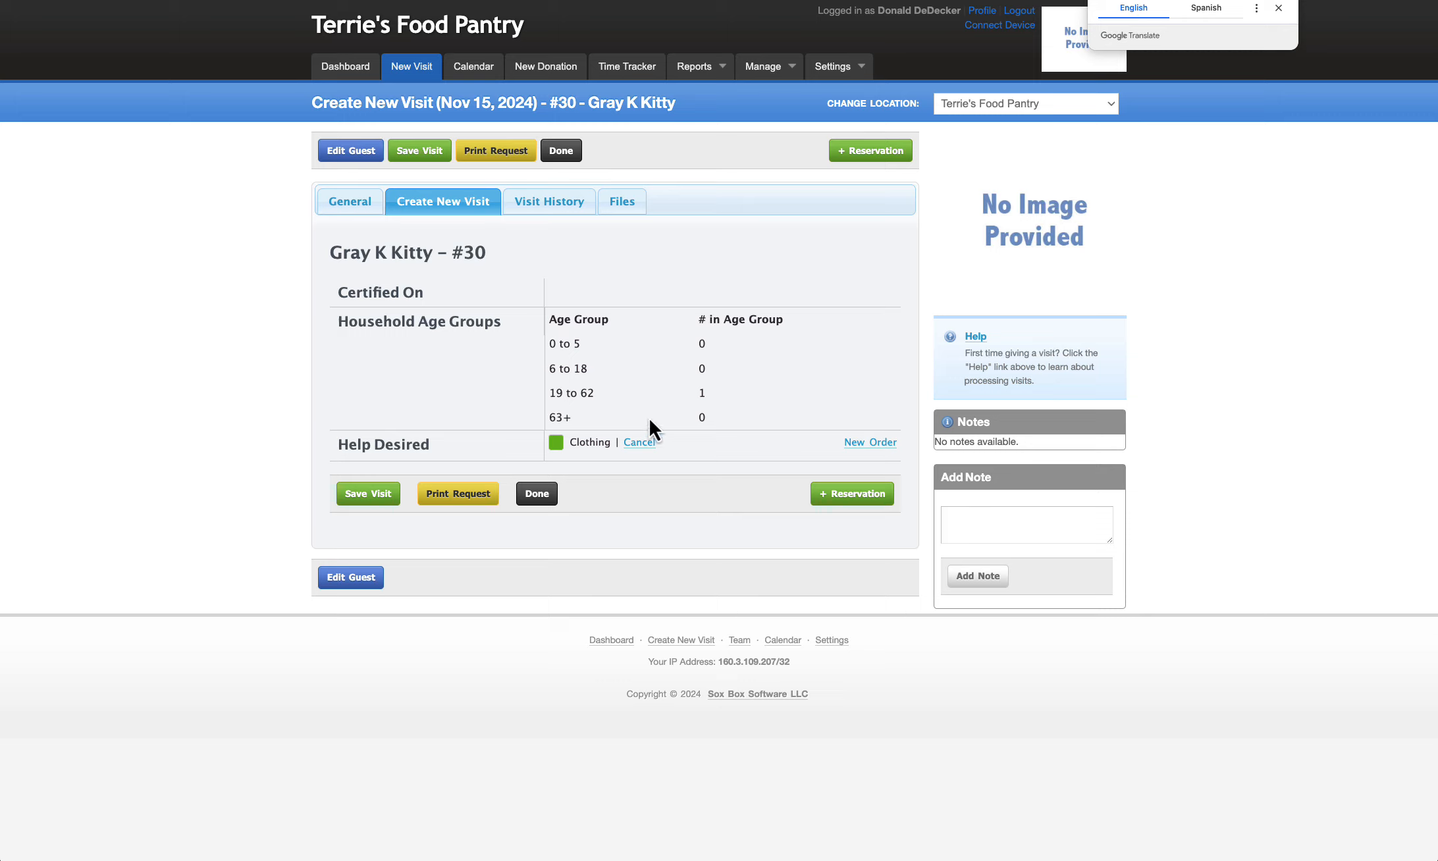
mouse_move(777, 66)
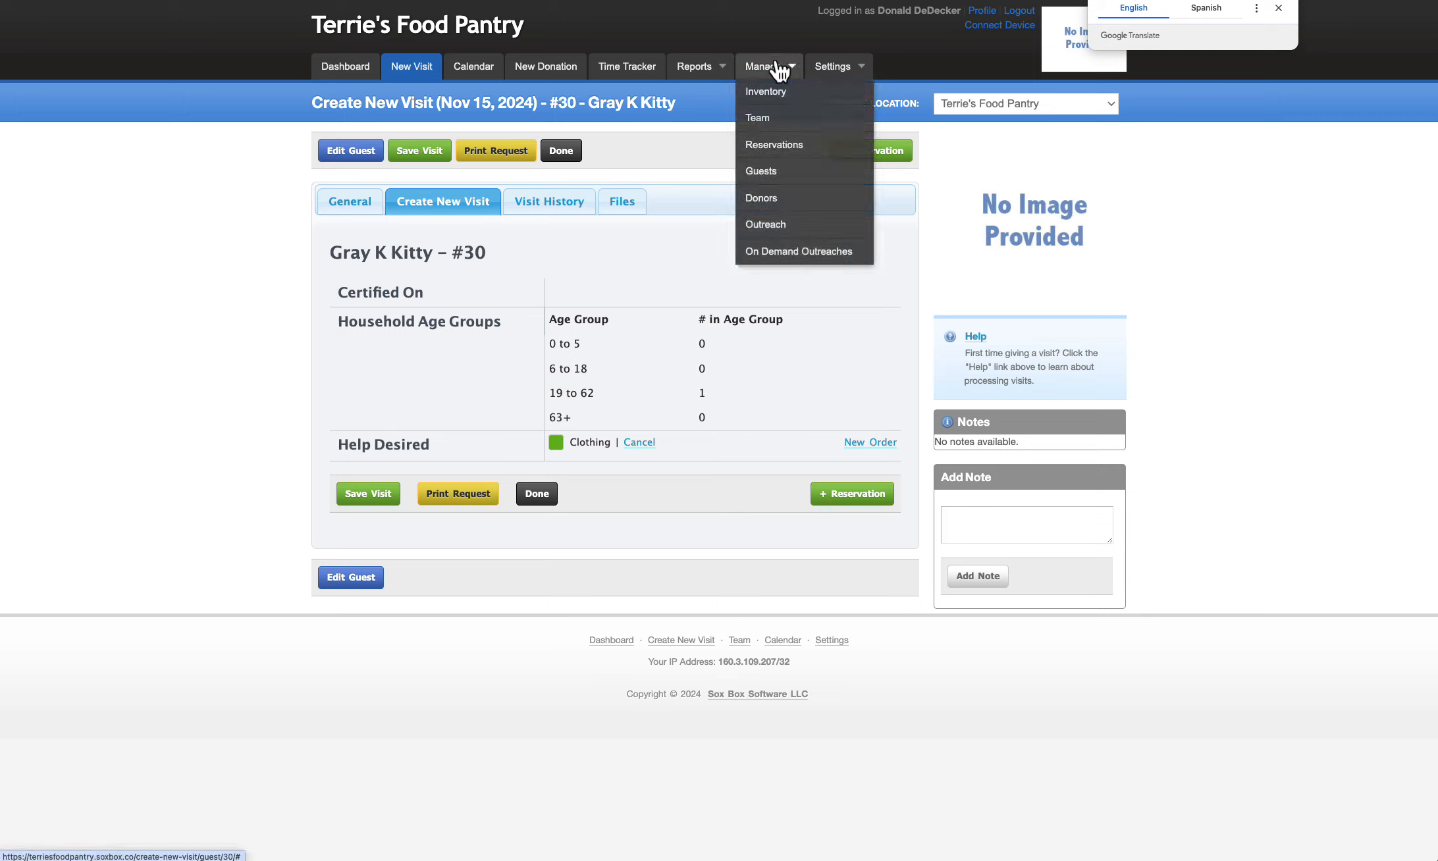
click(766, 143)
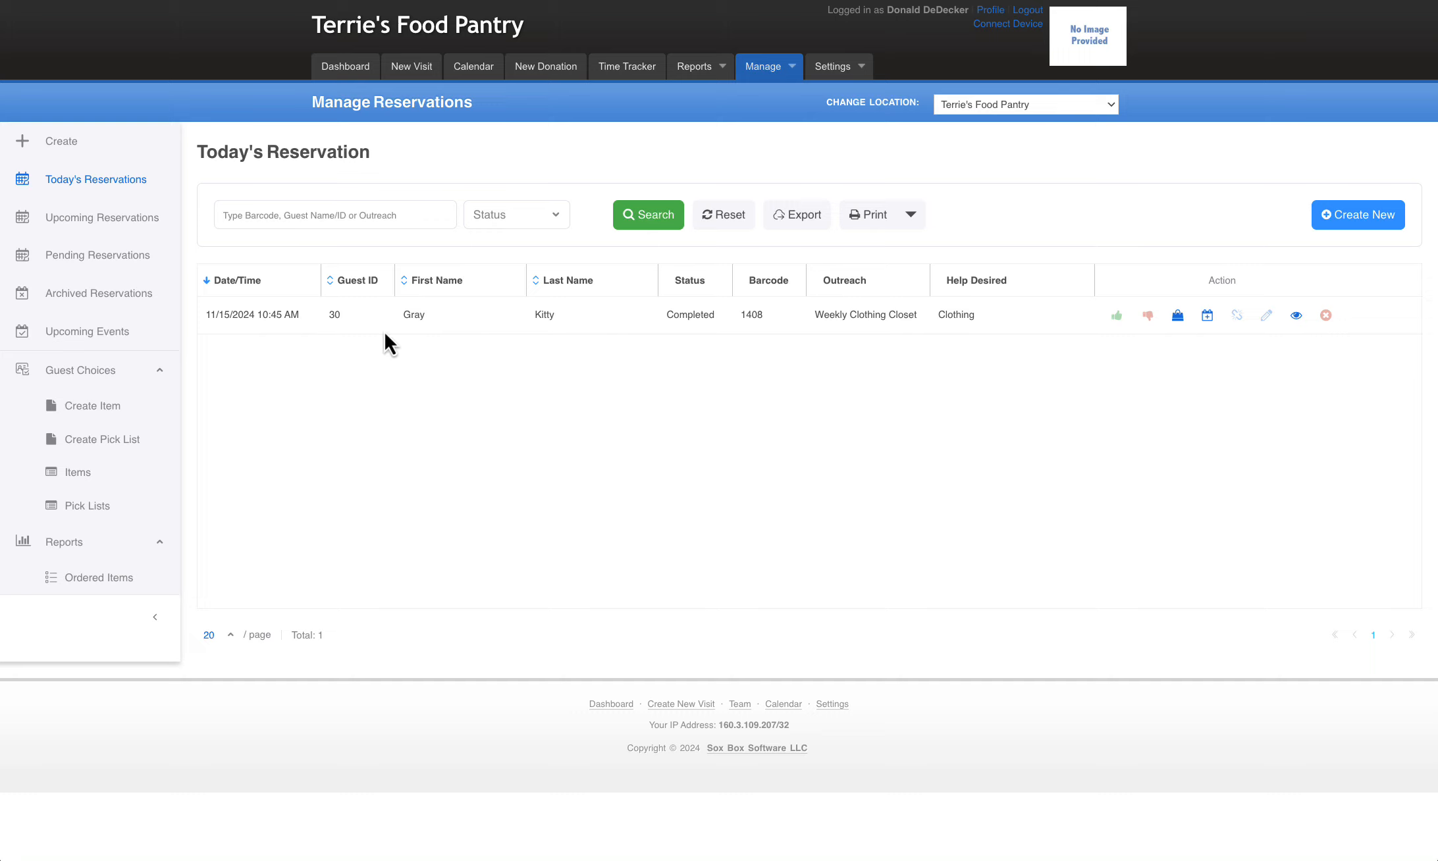
View the details and ordered items of the 11/19/2024 10:20 AM reservation among the upcoming reservations
click(118, 221)
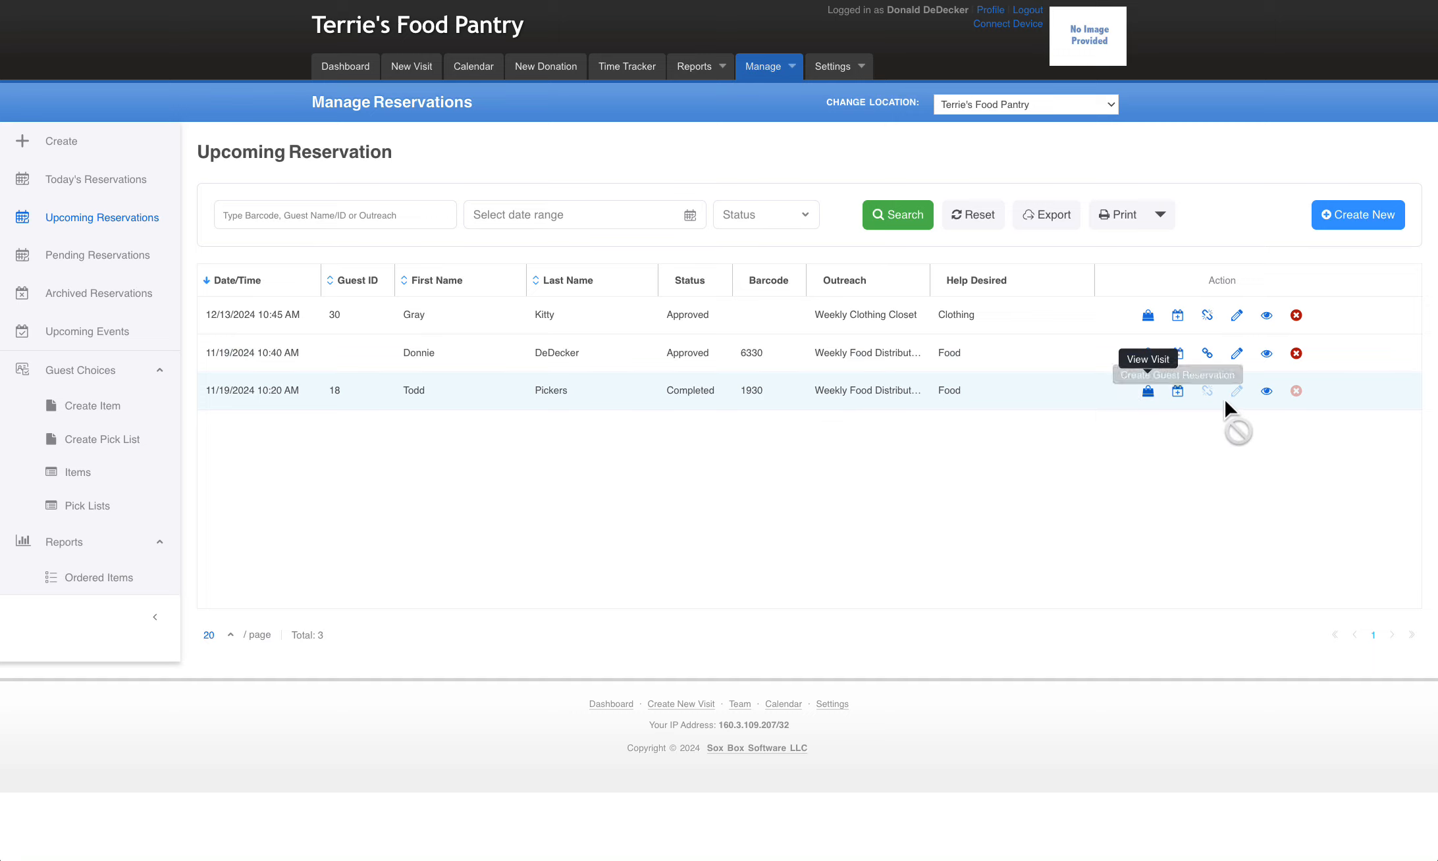
click(1266, 391)
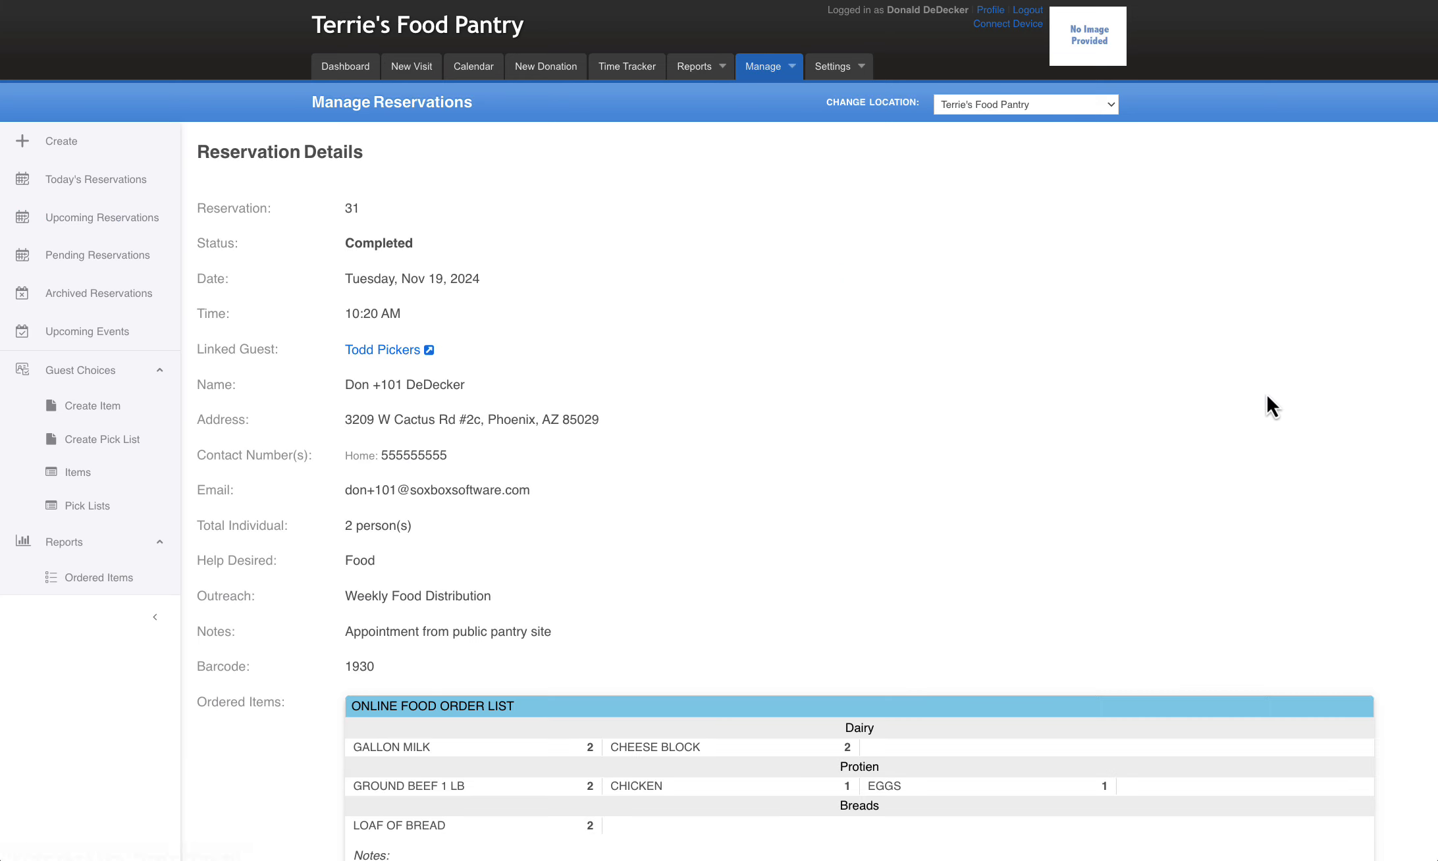
scroll(1031, 464, down, 7)
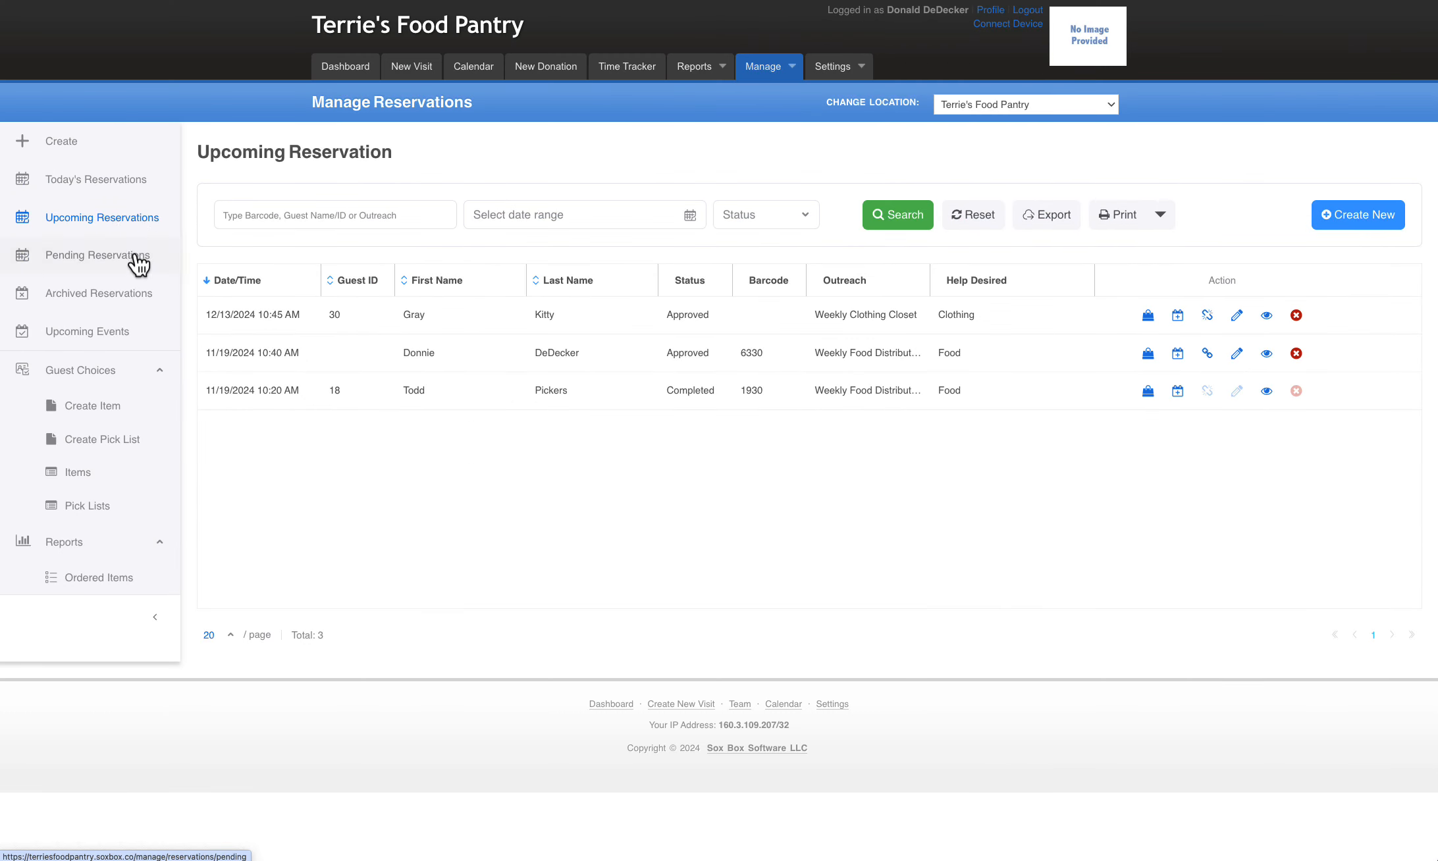
Review the pending reservations, the archived reservations and the list of upcoming events
click(137, 260)
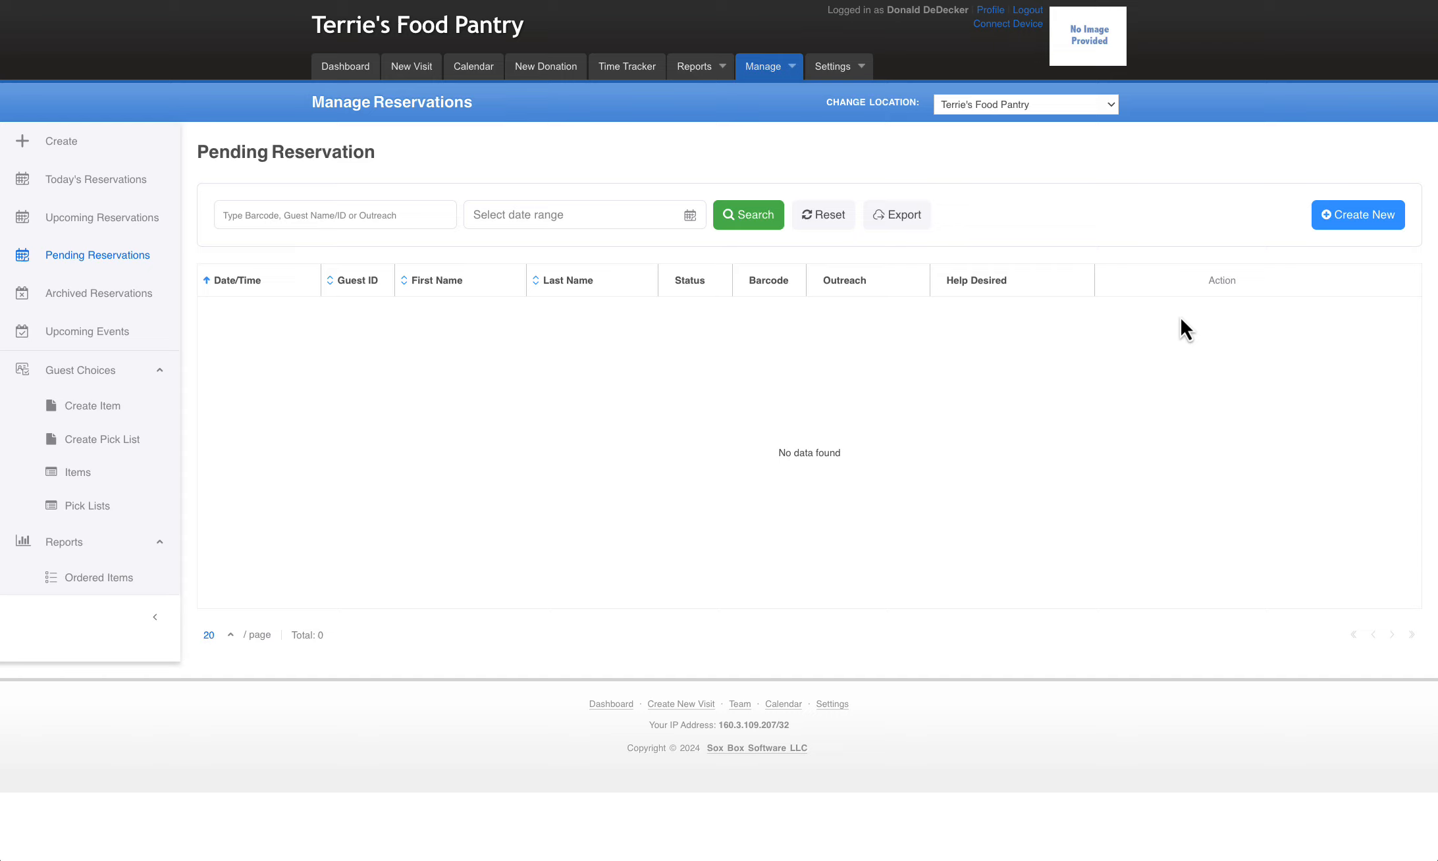
click(104, 303)
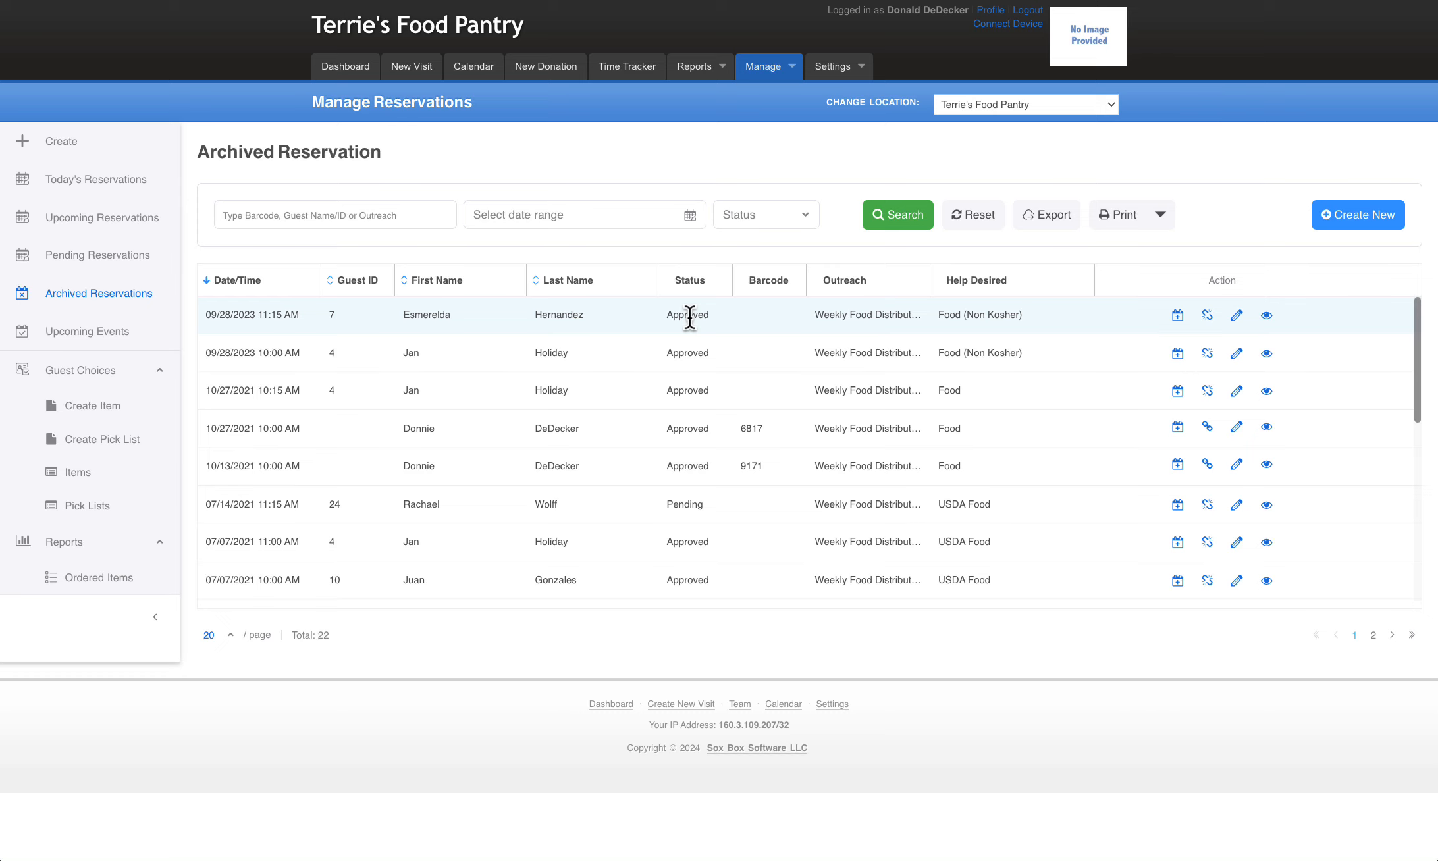
click(94, 333)
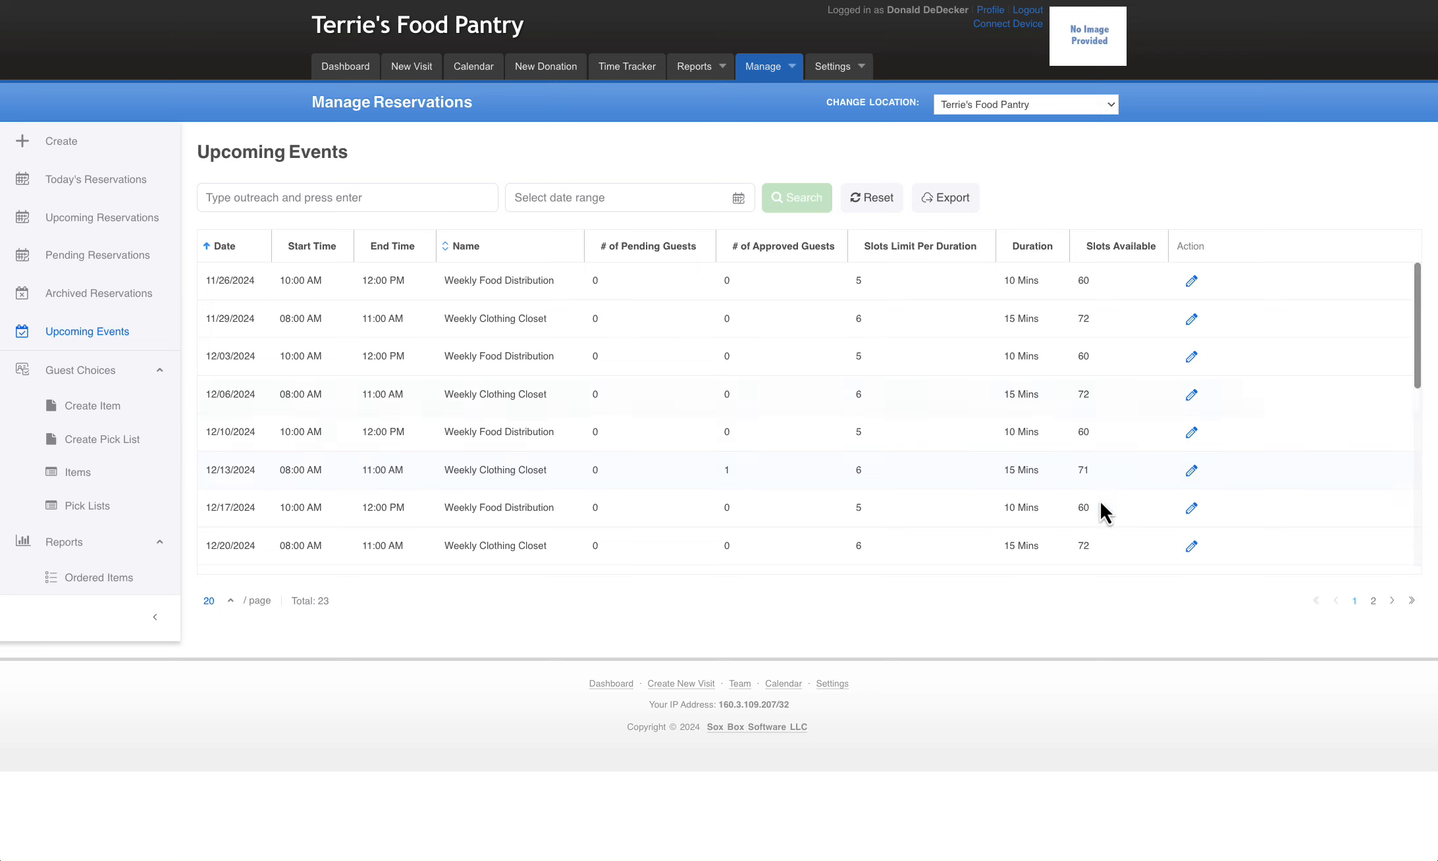
scroll(1093, 465, down, 2)
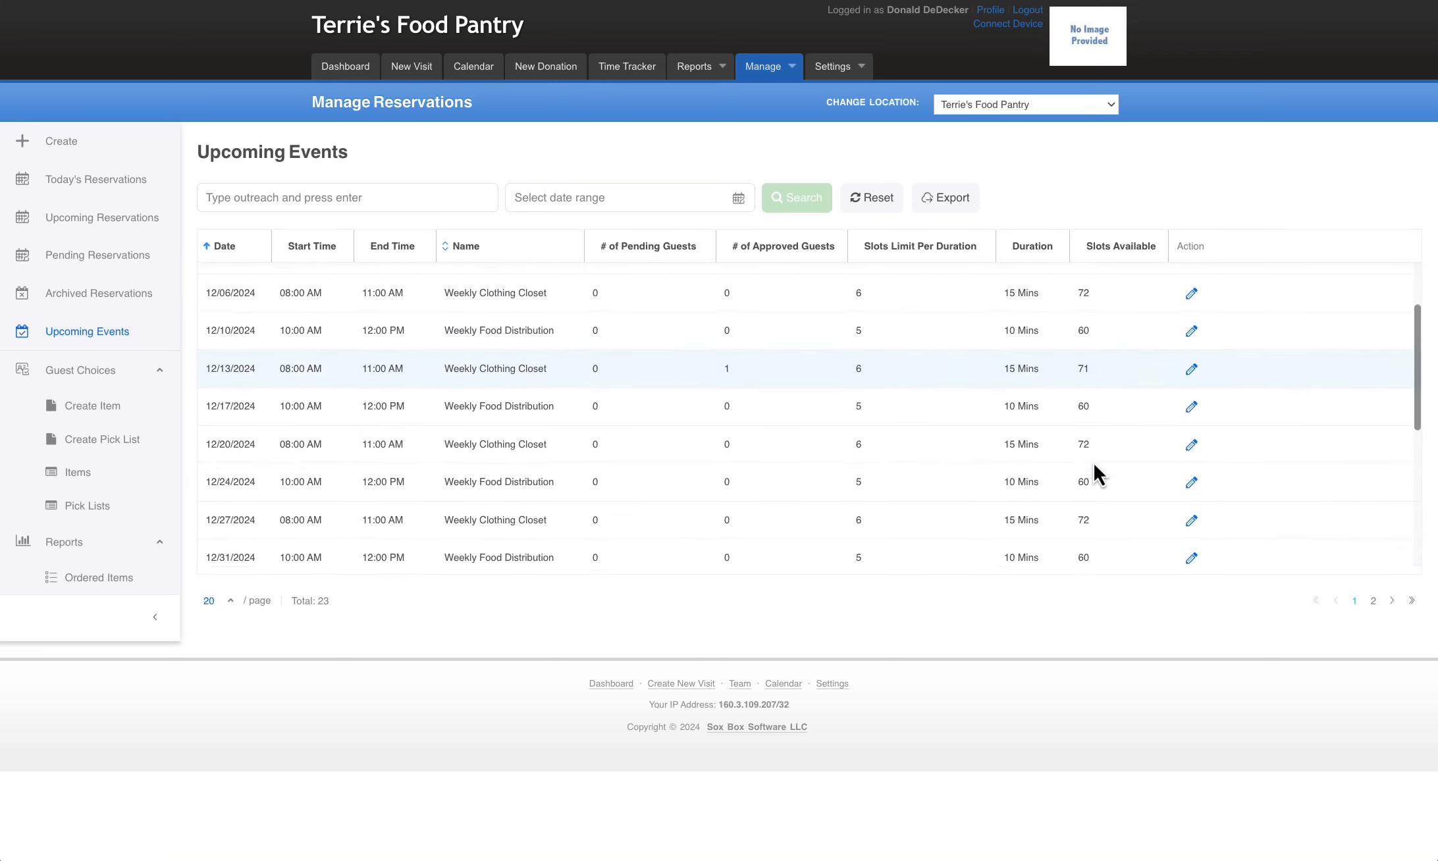
scroll(1094, 465, down, 1)
scroll(1094, 464, up, 3)
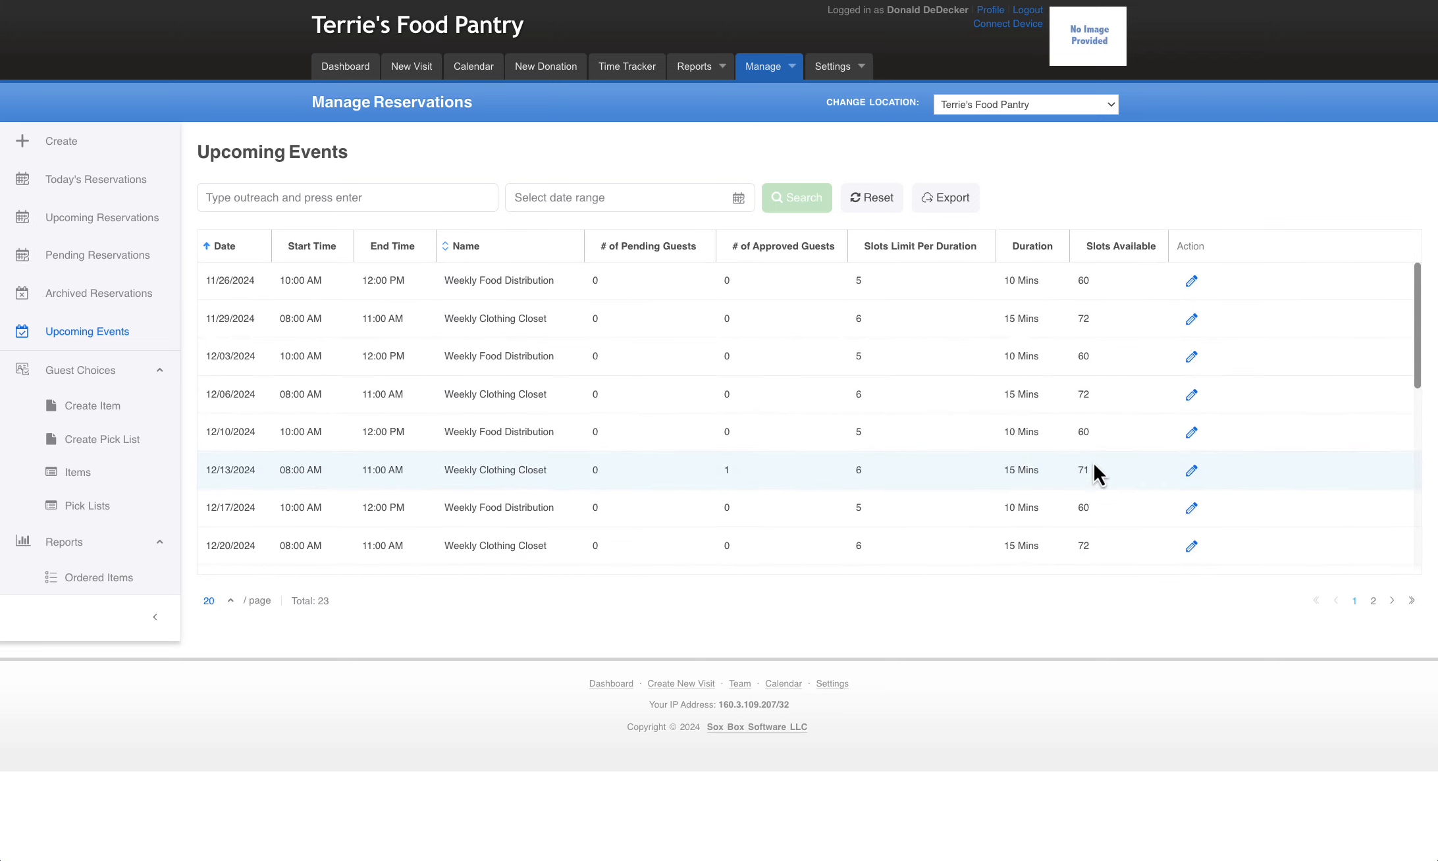
Open the 12/13/2024 Weekly Clothing Closet event for editing, keep 6 reservations per duration, and set its start time to 07:45 AM
click(1191, 471)
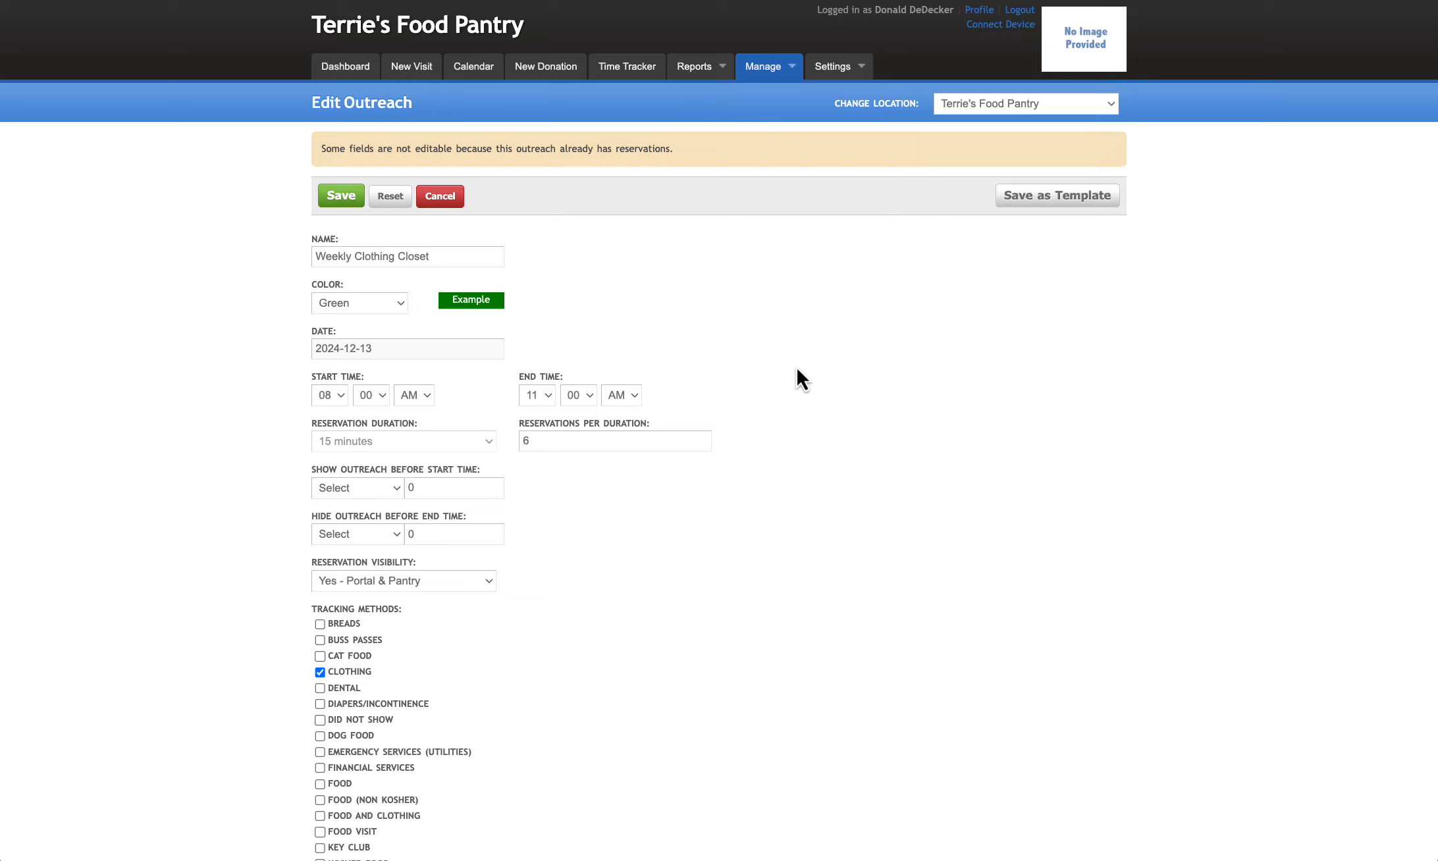
scroll(796, 379, down, 1)
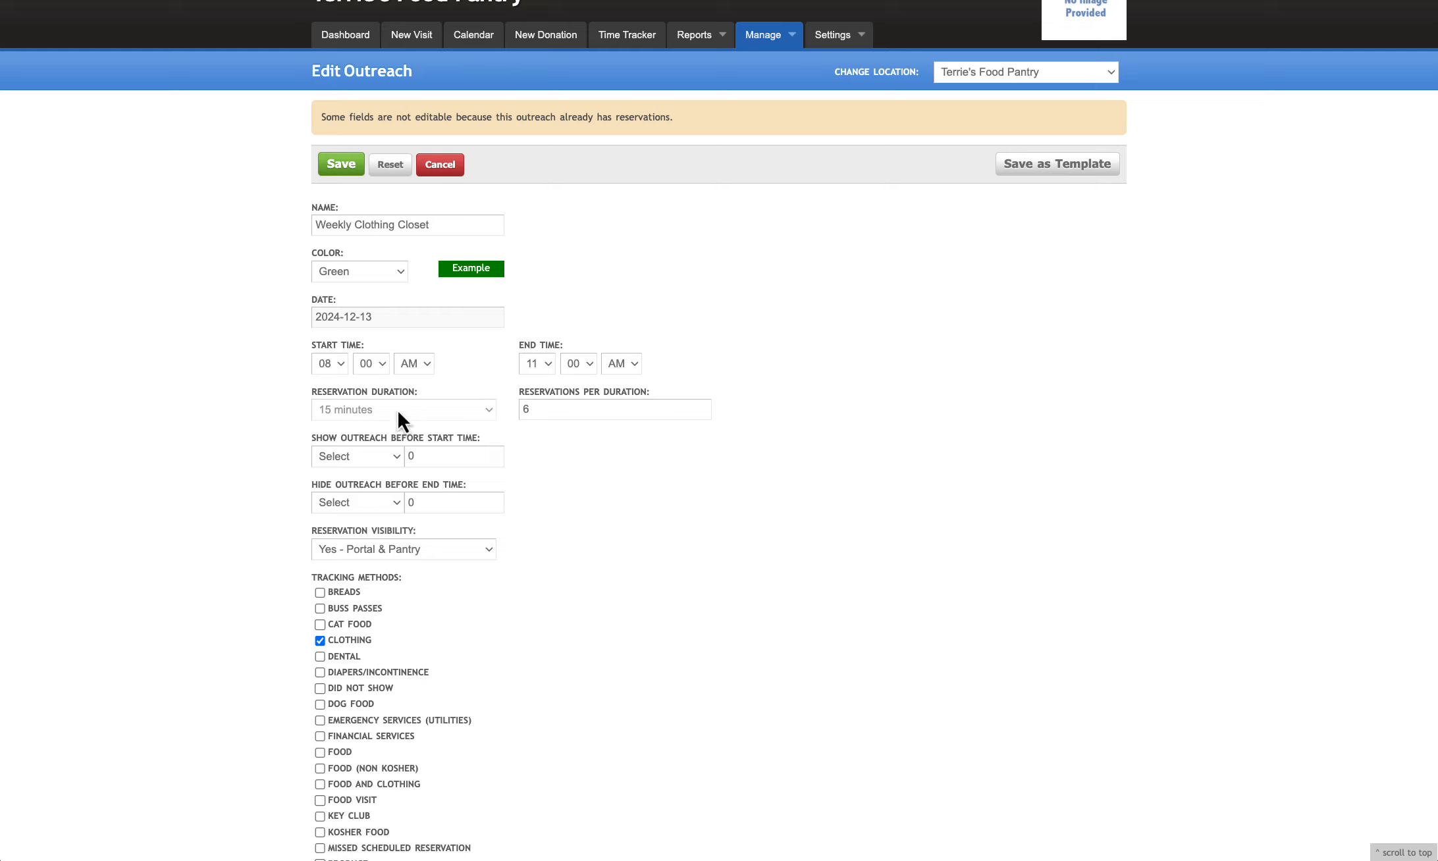
click(524, 409)
text(6)
click(339, 366)
click(342, 347)
click(379, 368)
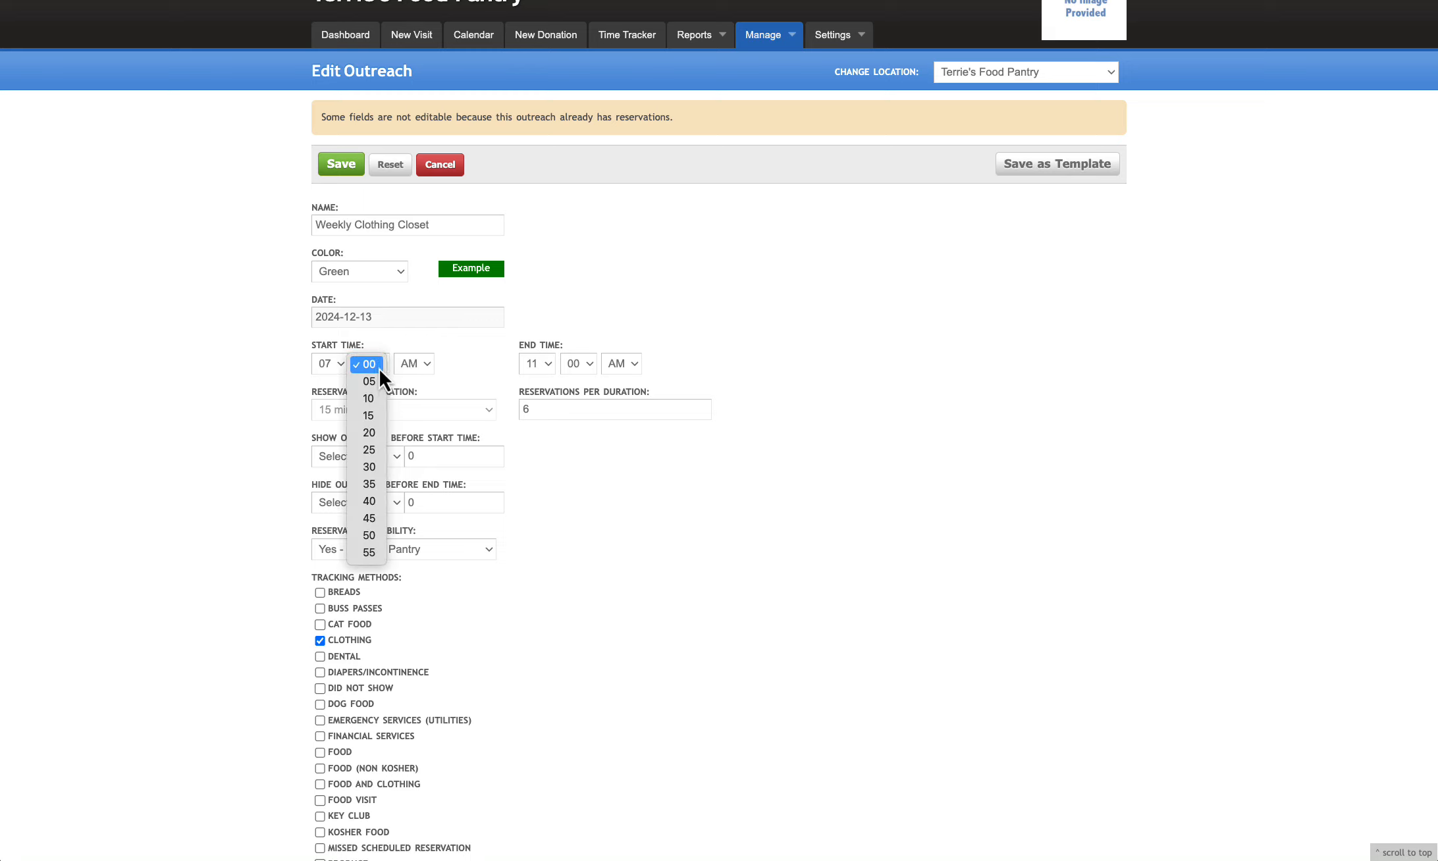
click(375, 518)
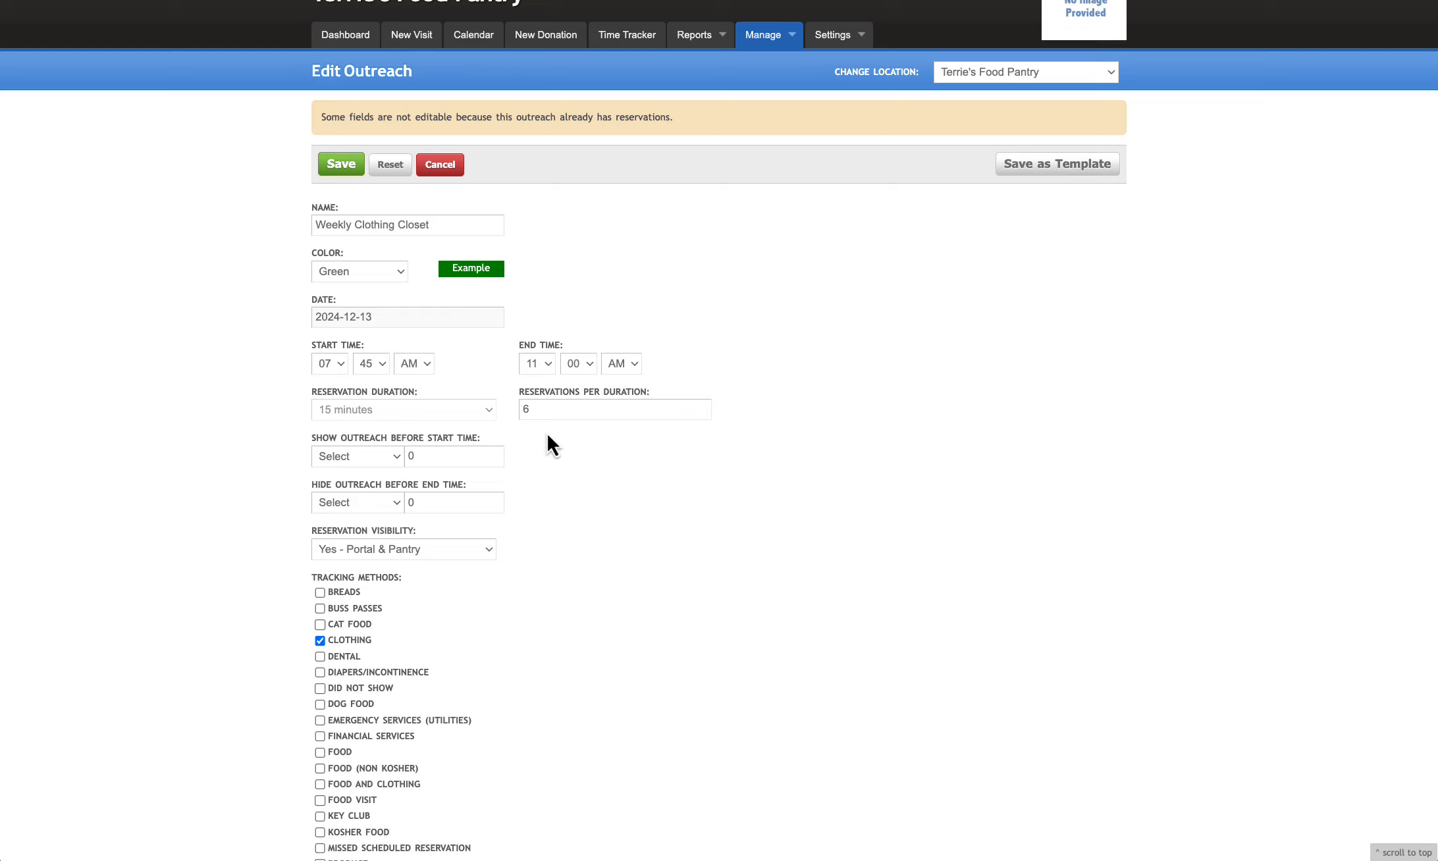
Set the outreach to show 2 days before its start time
scroll(573, 434, down, 1)
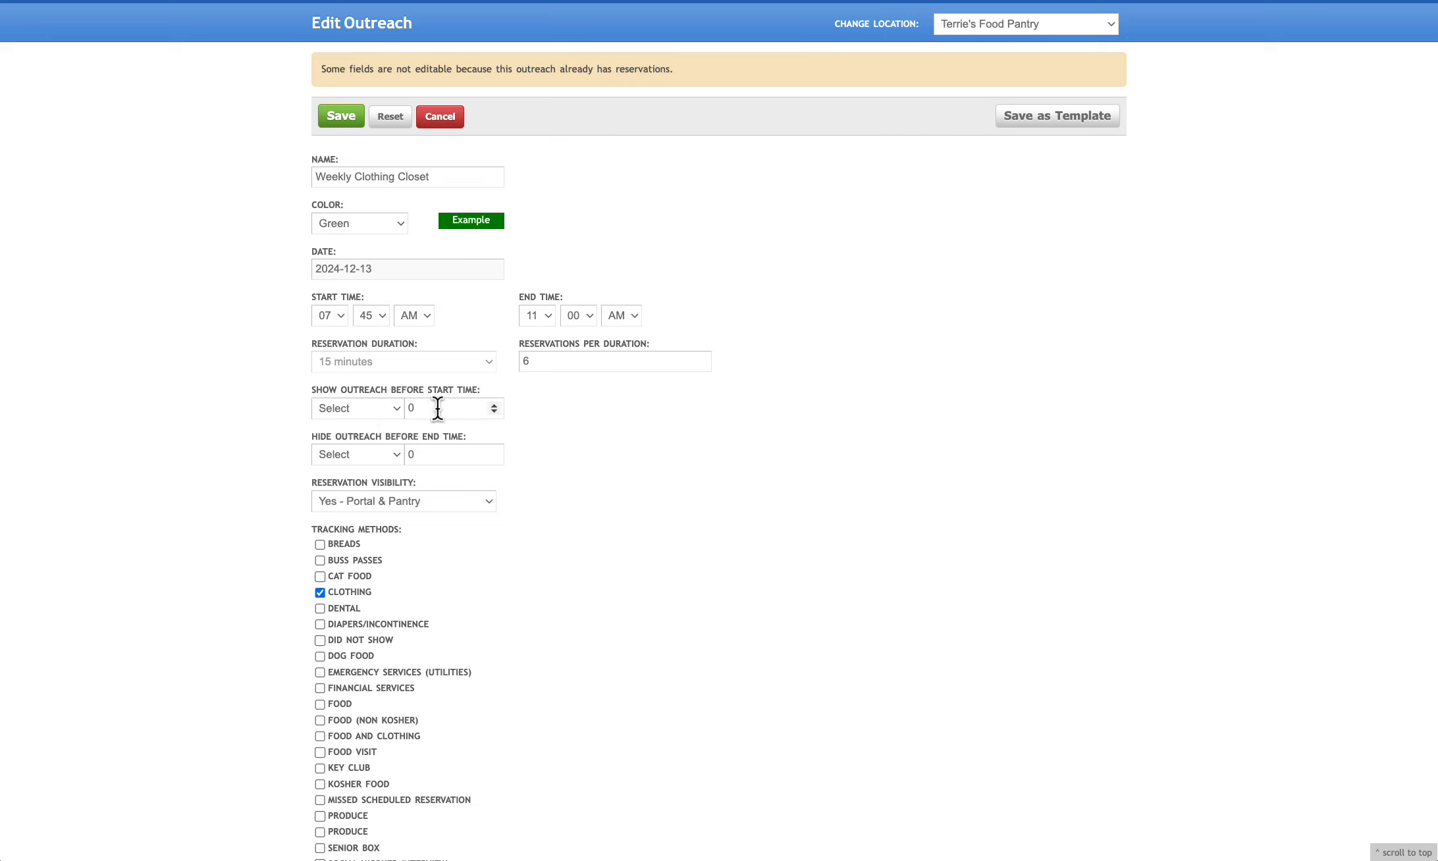
click(398, 410)
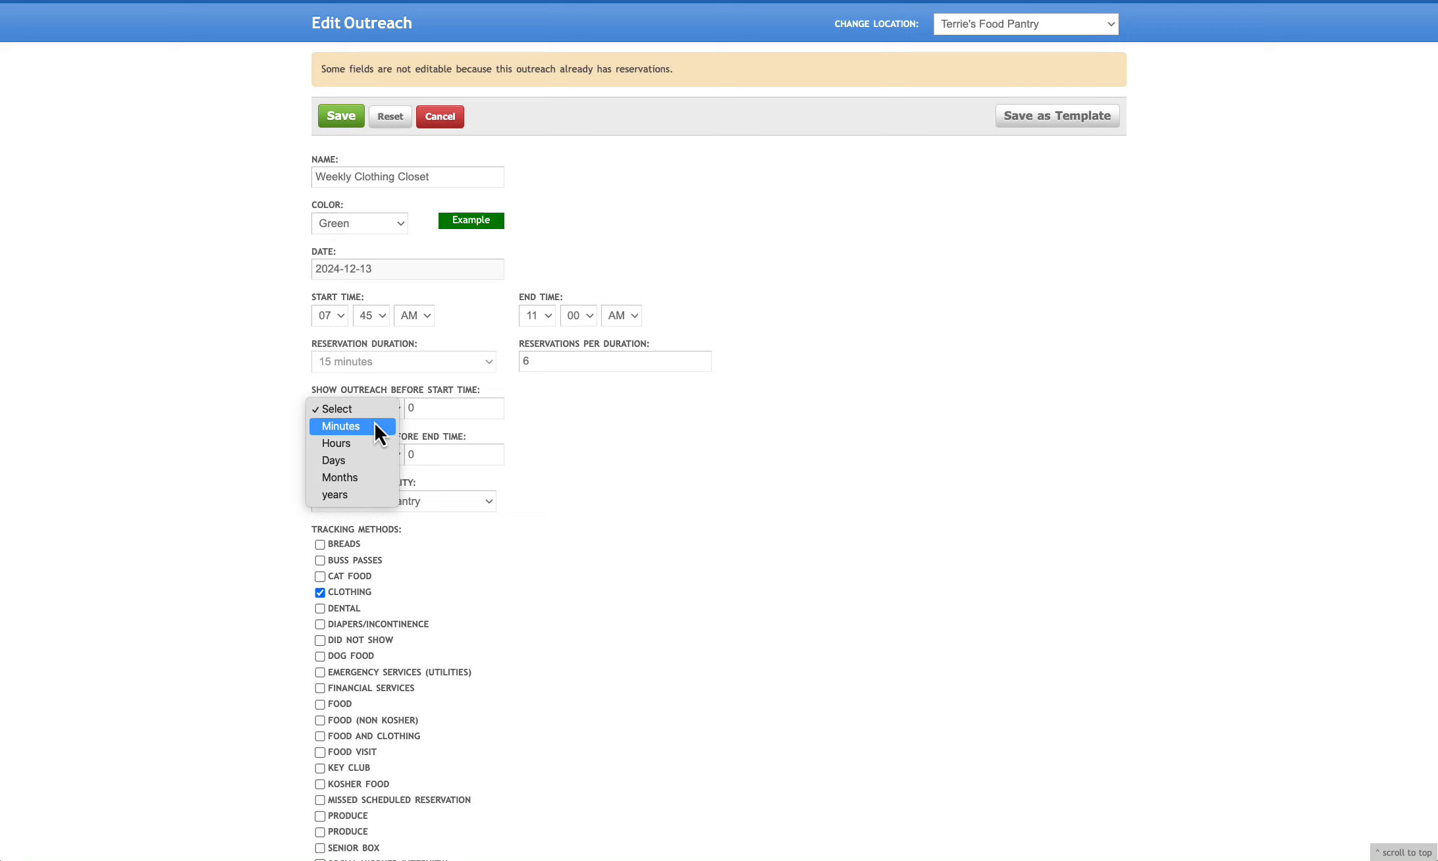
click(358, 460)
key(Tab)
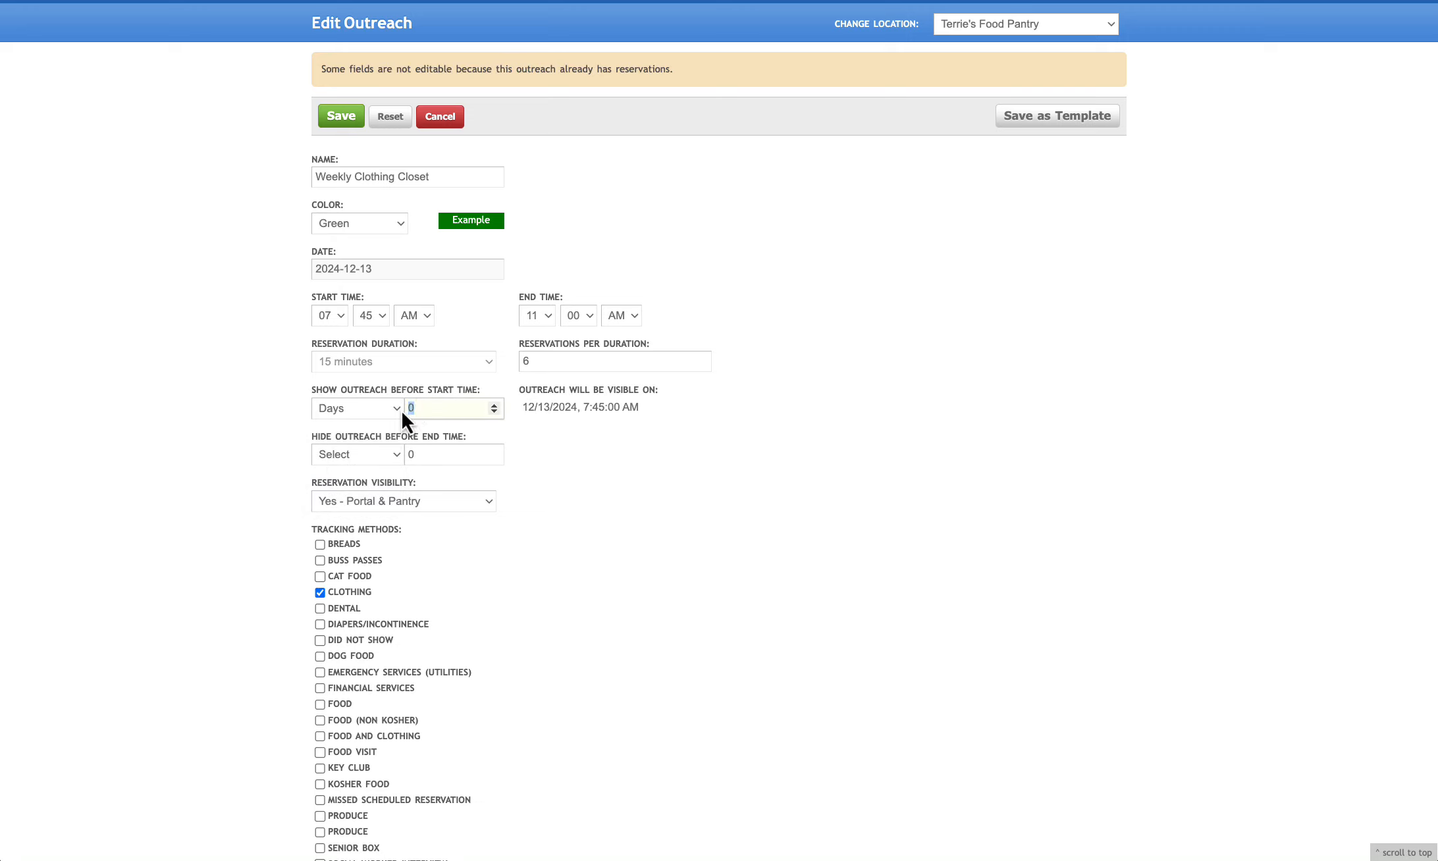
text(2)
click(757, 410)
scroll(369, 435, up, 1)
Set the outreach to hide 1 day before its end time, and reset all changes on the form
click(393, 465)
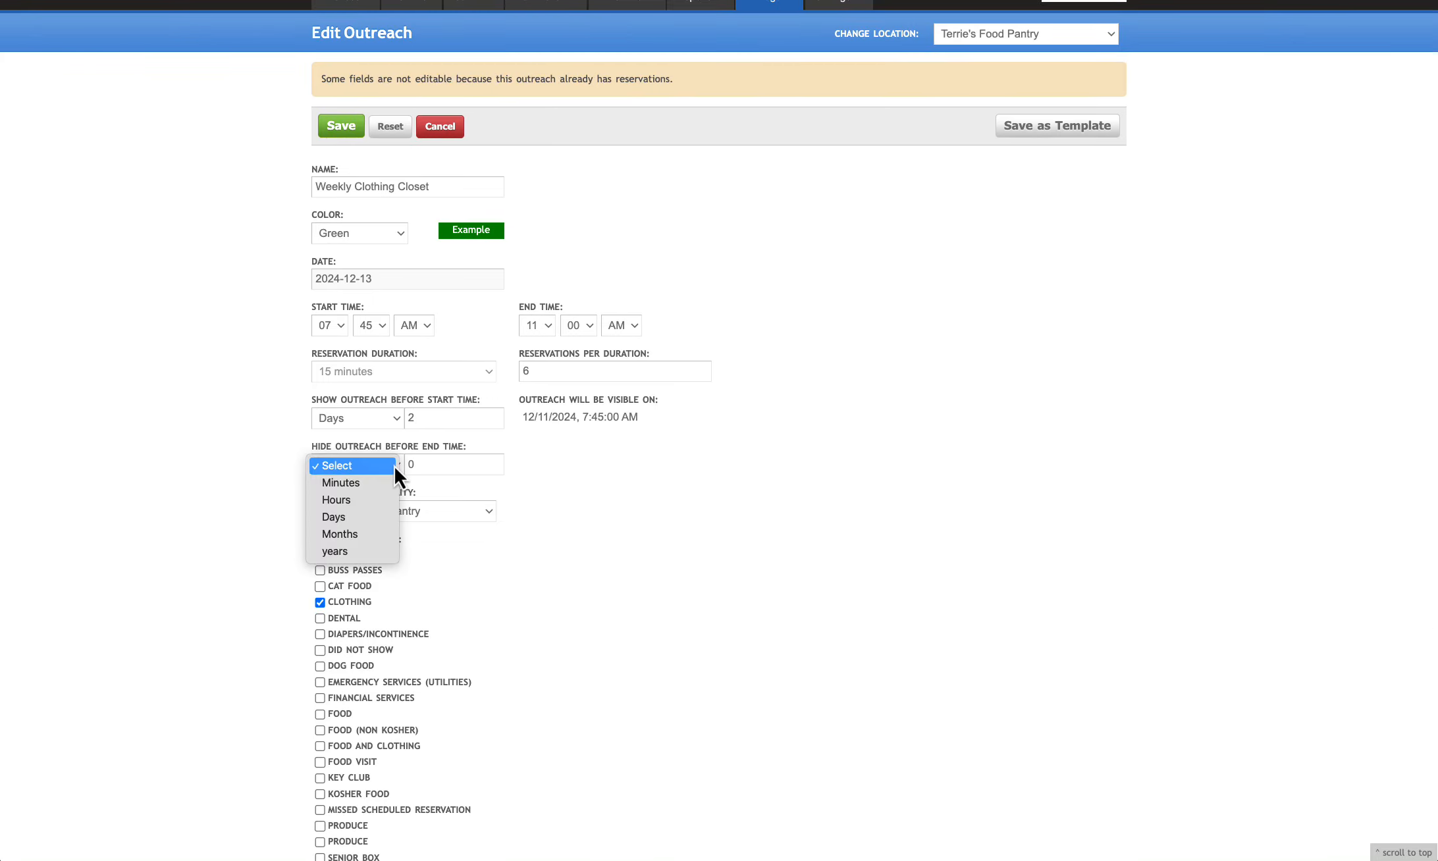
click(353, 519)
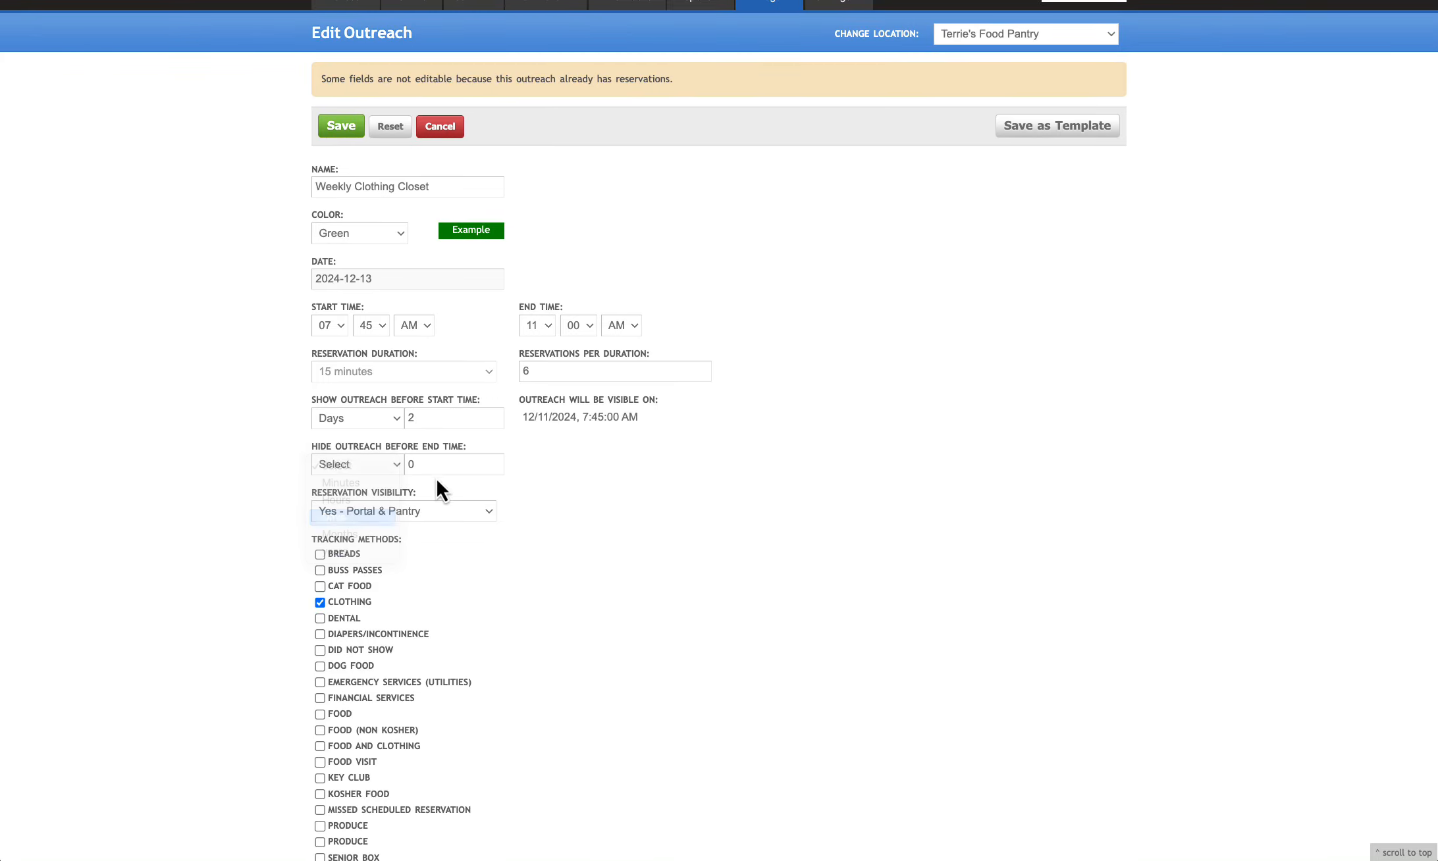
drag(429, 465, 408, 465)
text(1)
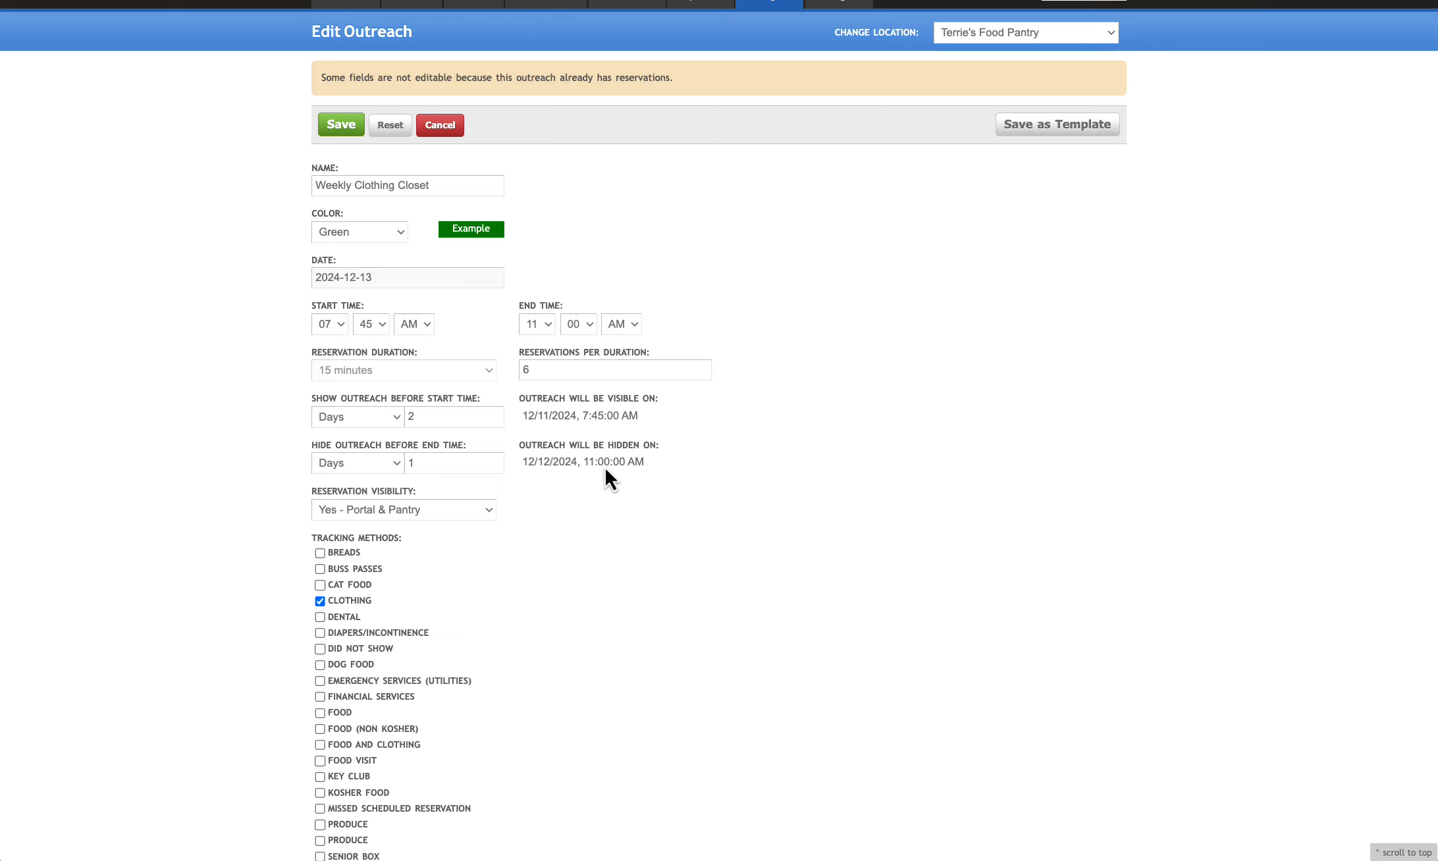
click(390, 461)
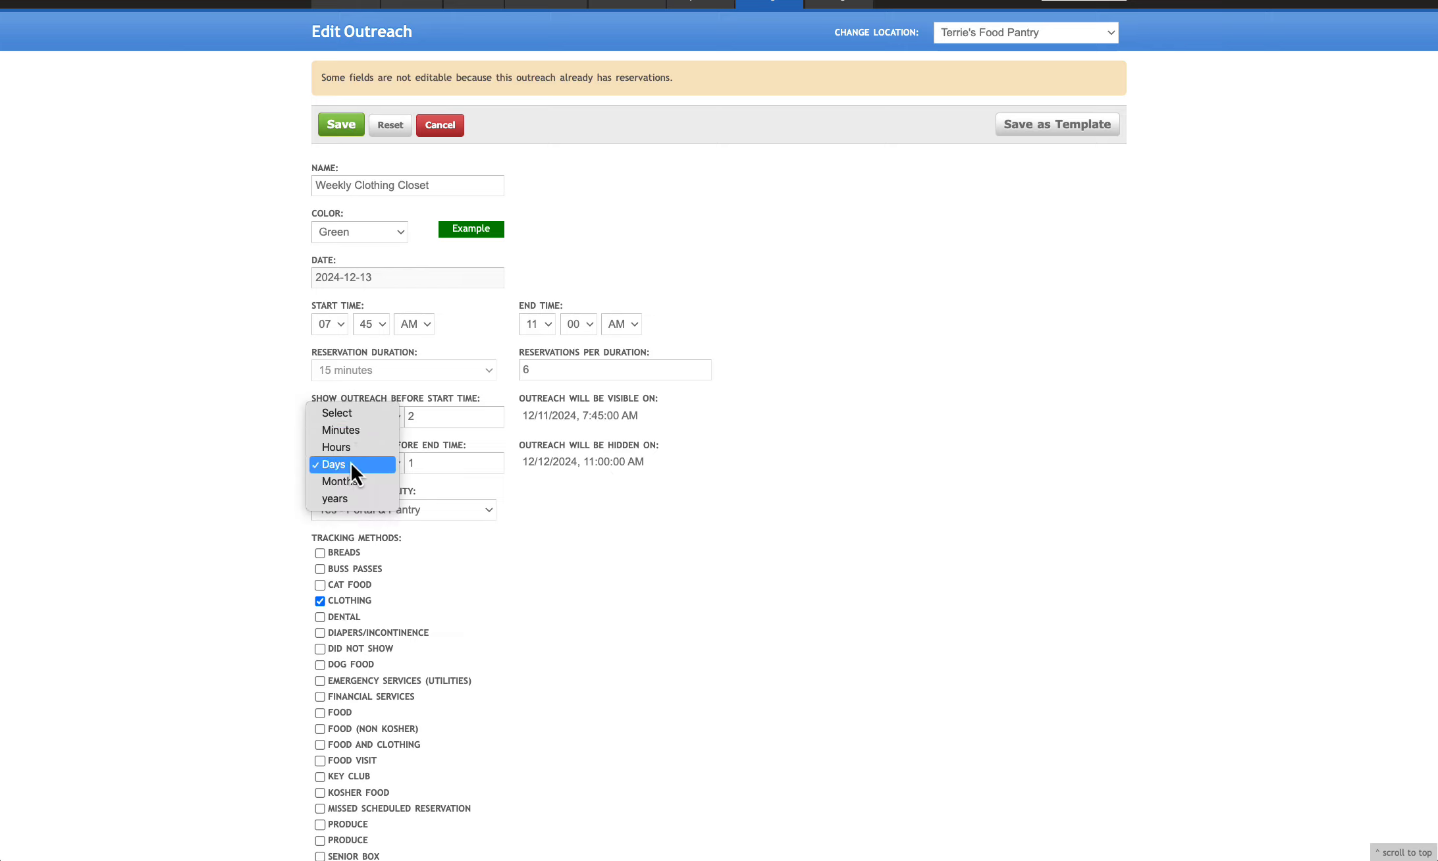
click(511, 483)
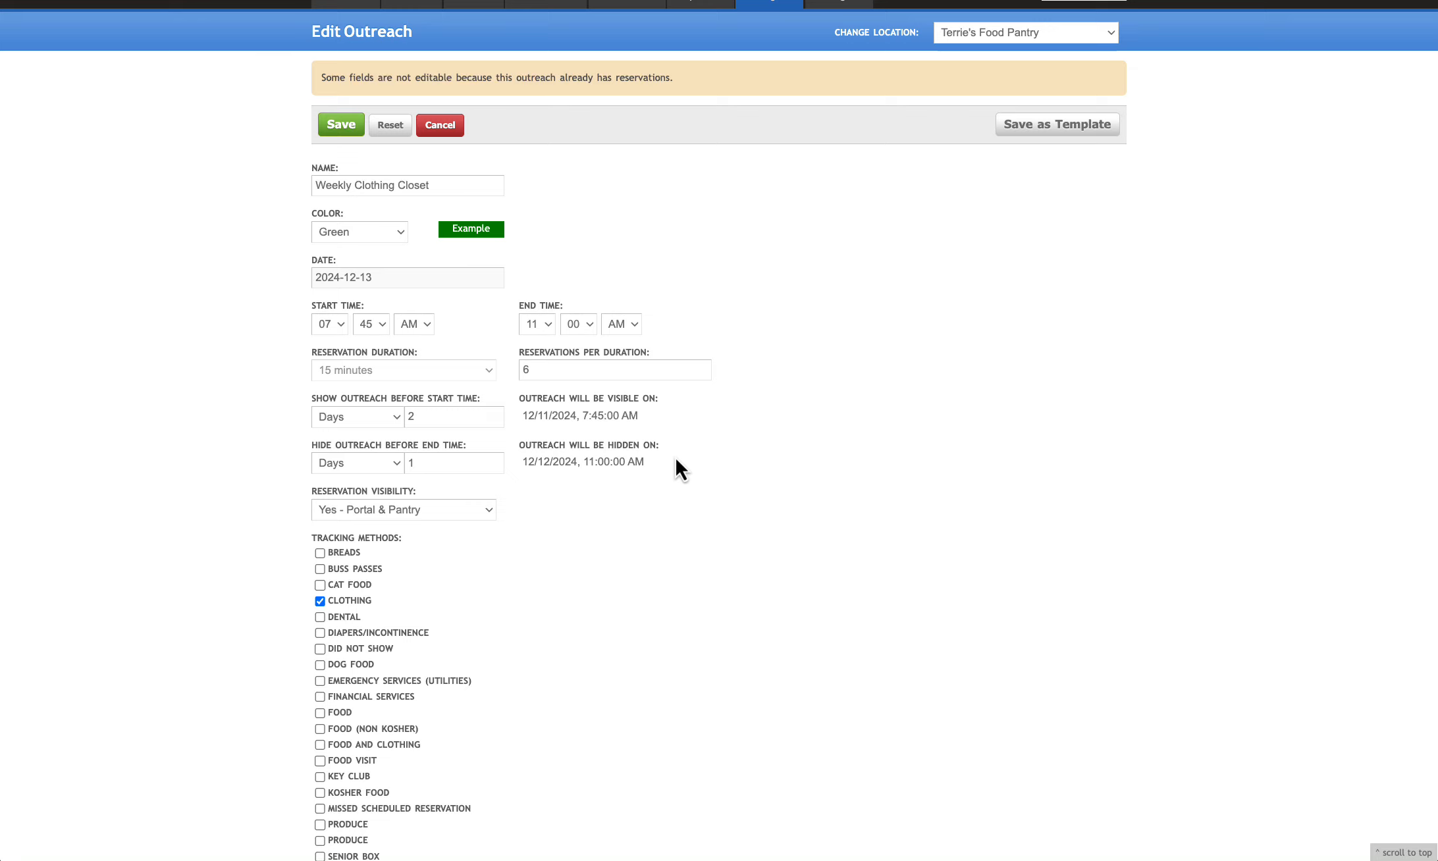
click(397, 127)
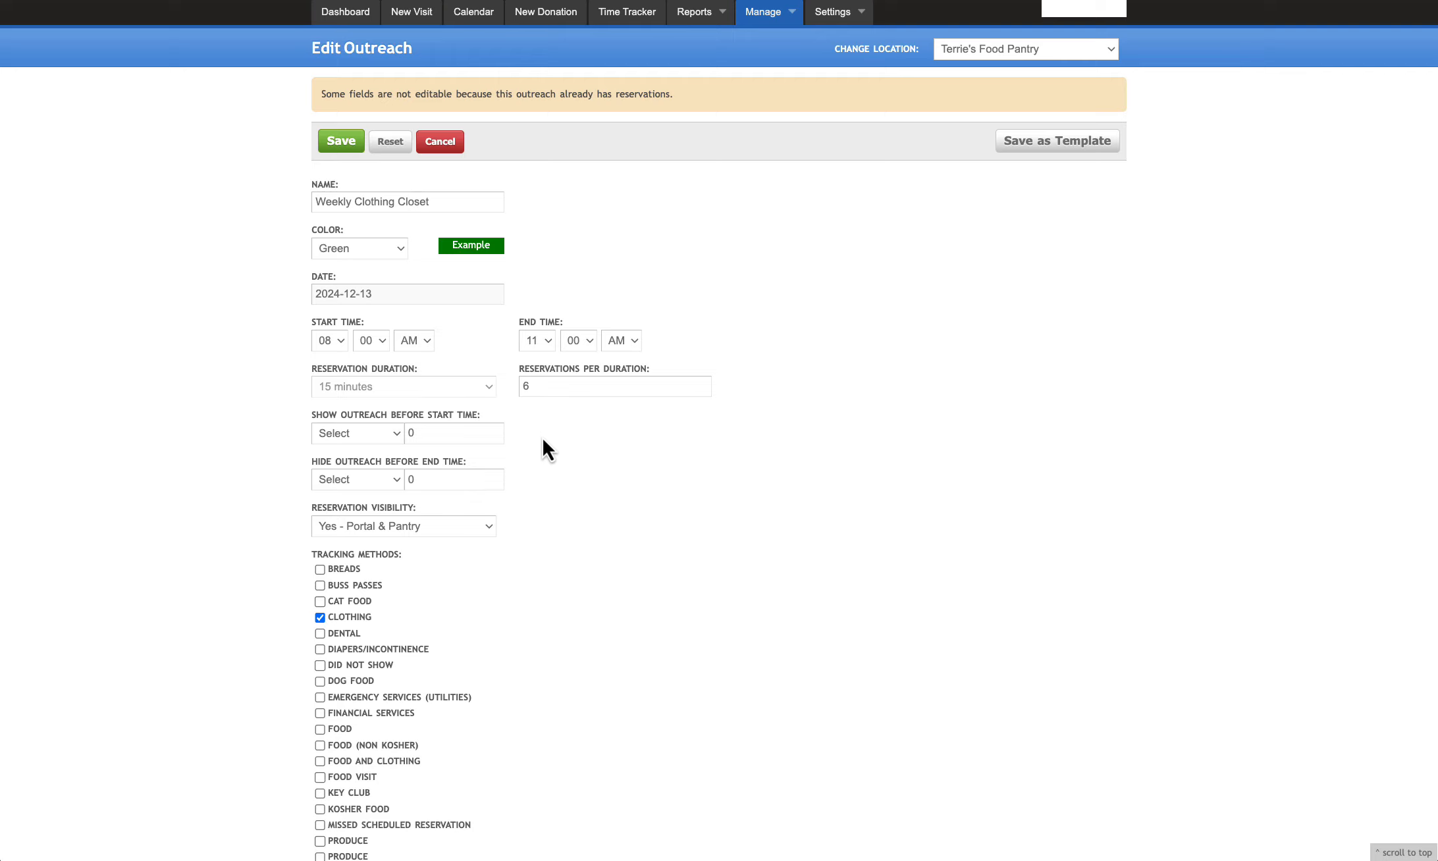
scroll(534, 458, down, 1)
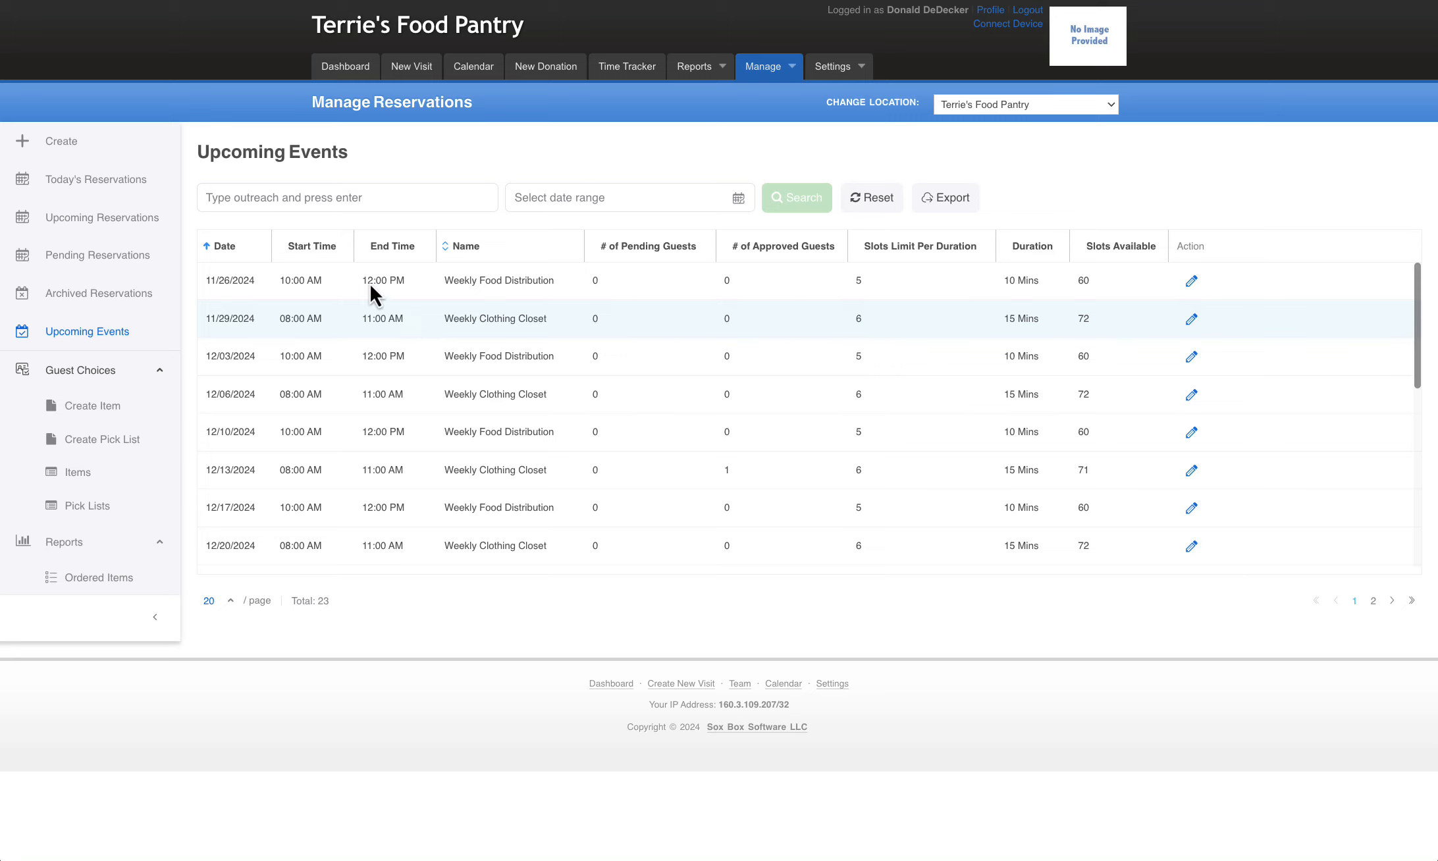
Review the status filter for today's reservations and the date range filter for upcoming reservations without applying either
click(122, 181)
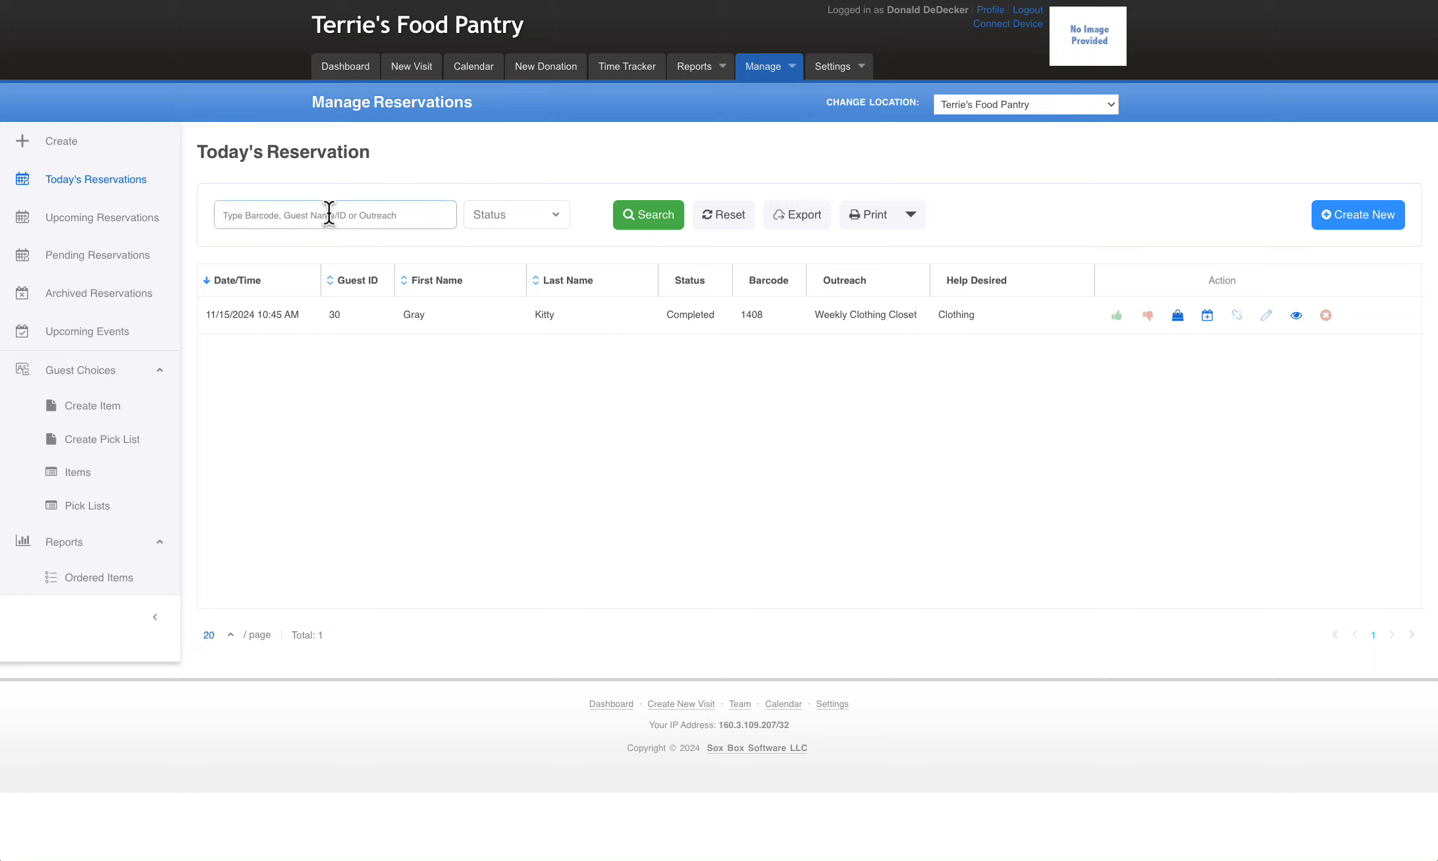
click(235, 214)
click(501, 217)
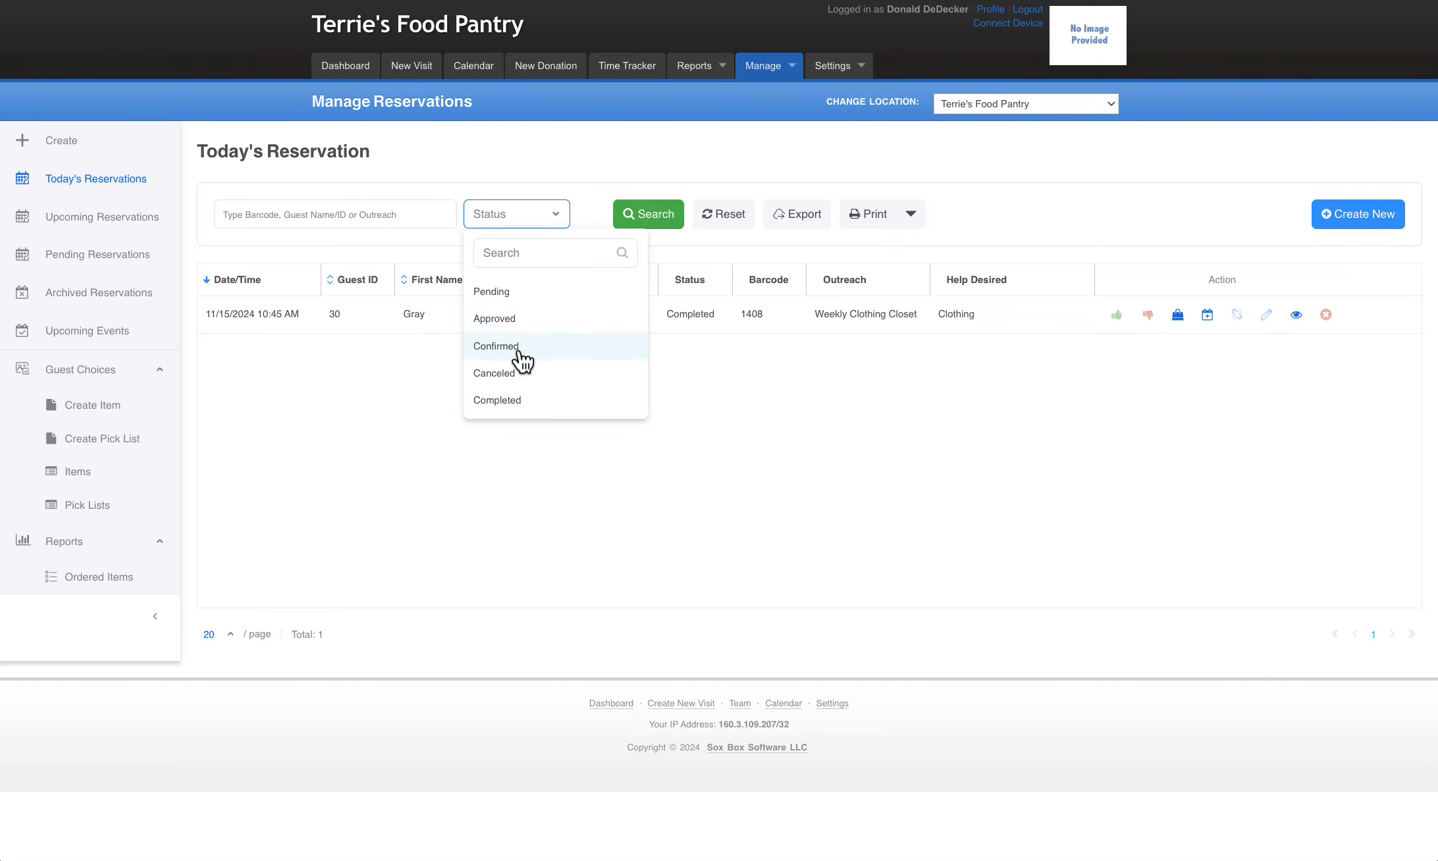
click(122, 220)
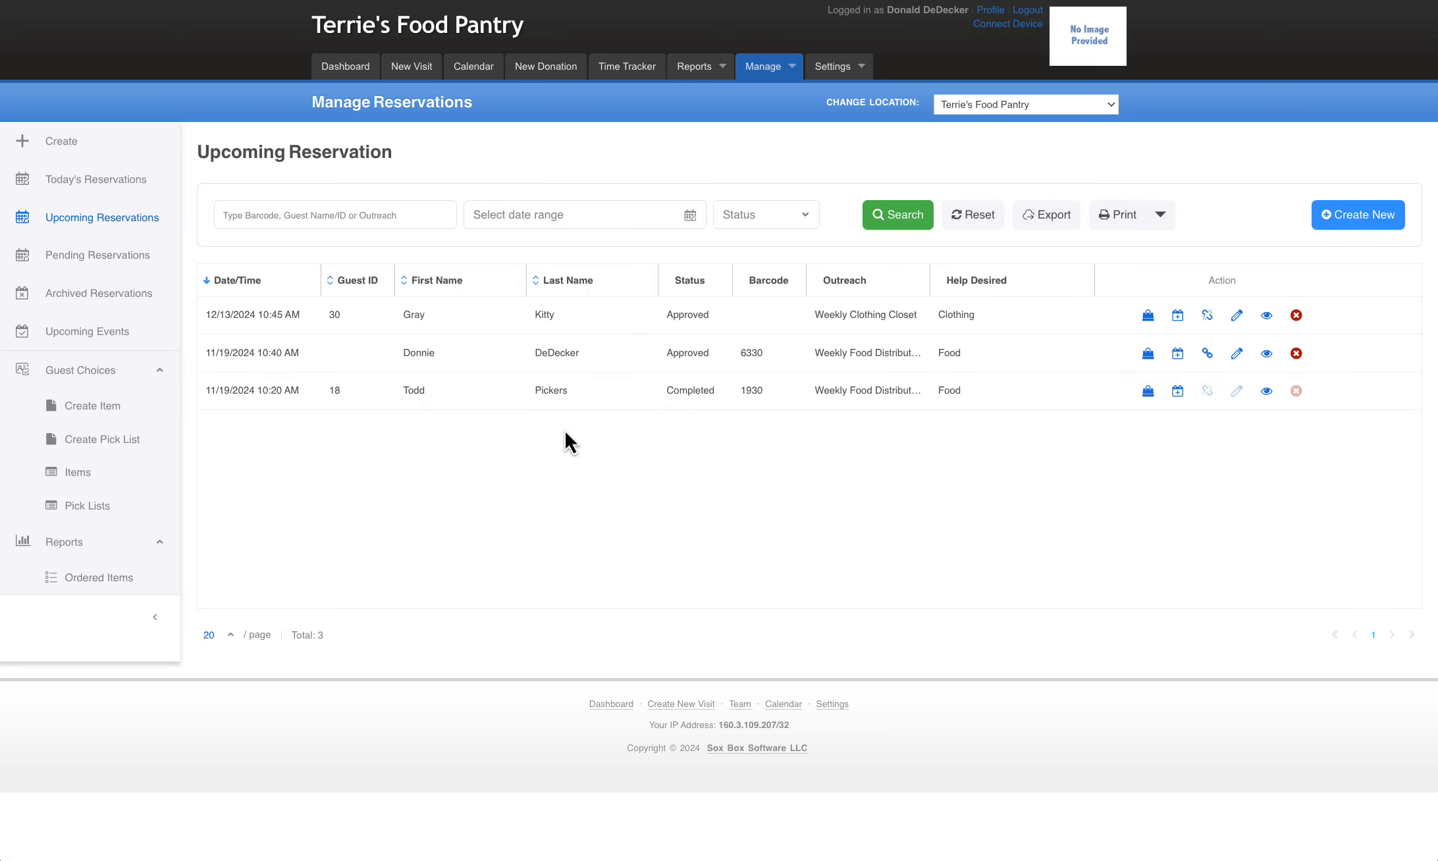
click(608, 229)
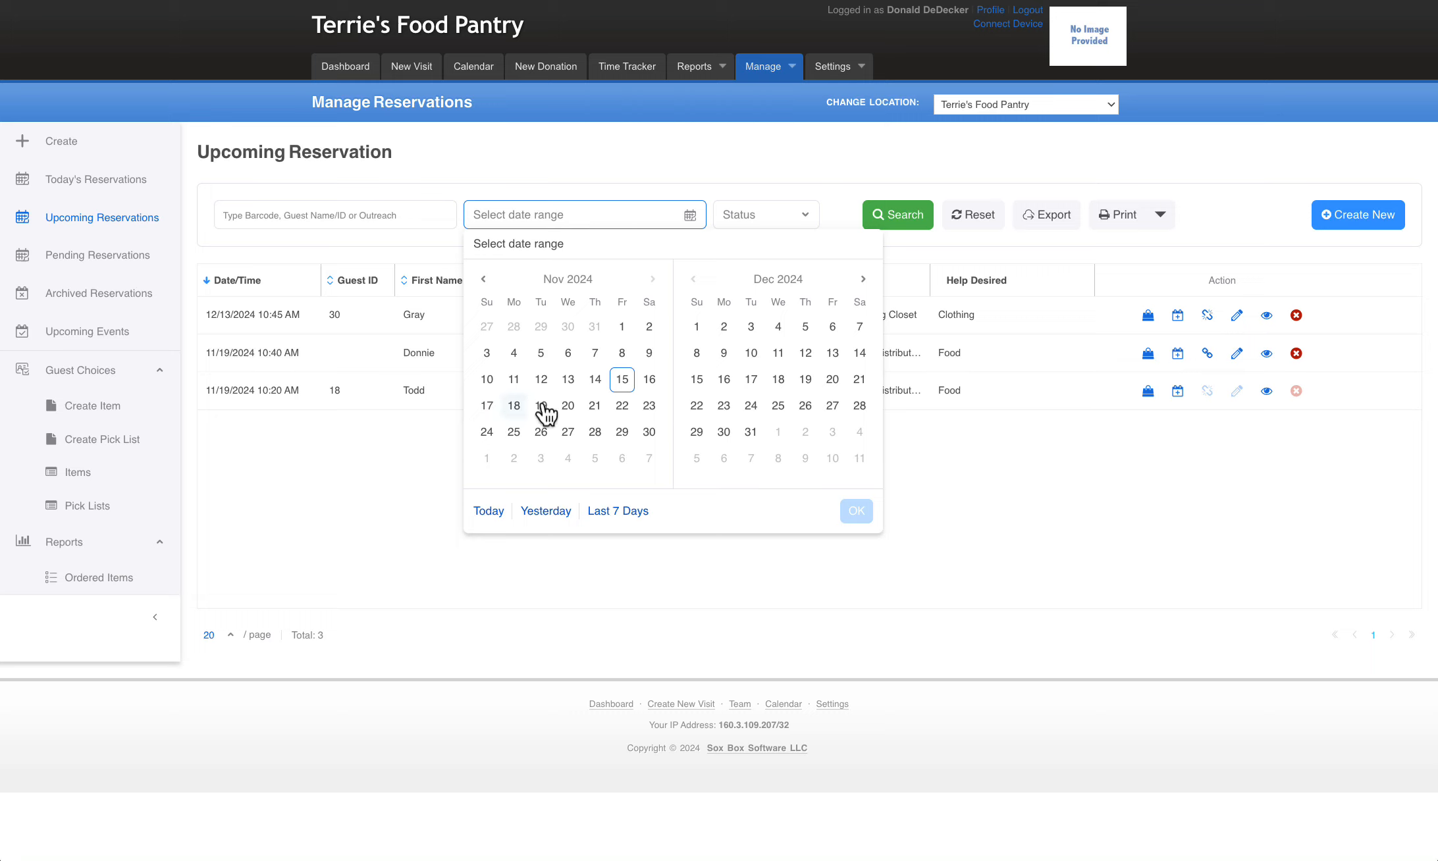
click(649, 156)
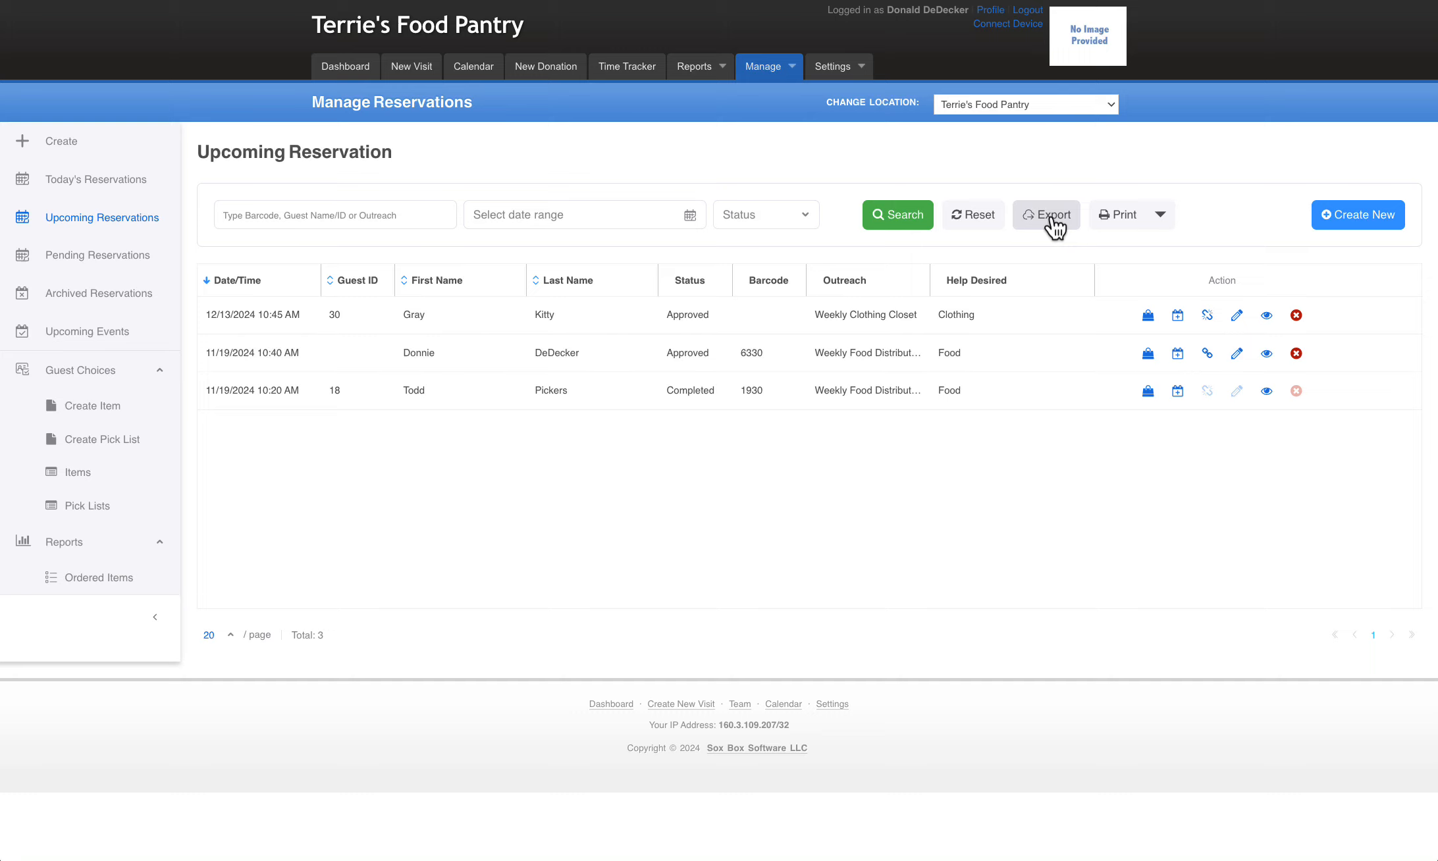
Print the upcoming reservations with the Orders Only option and bring up the resulting PDF
click(1160, 217)
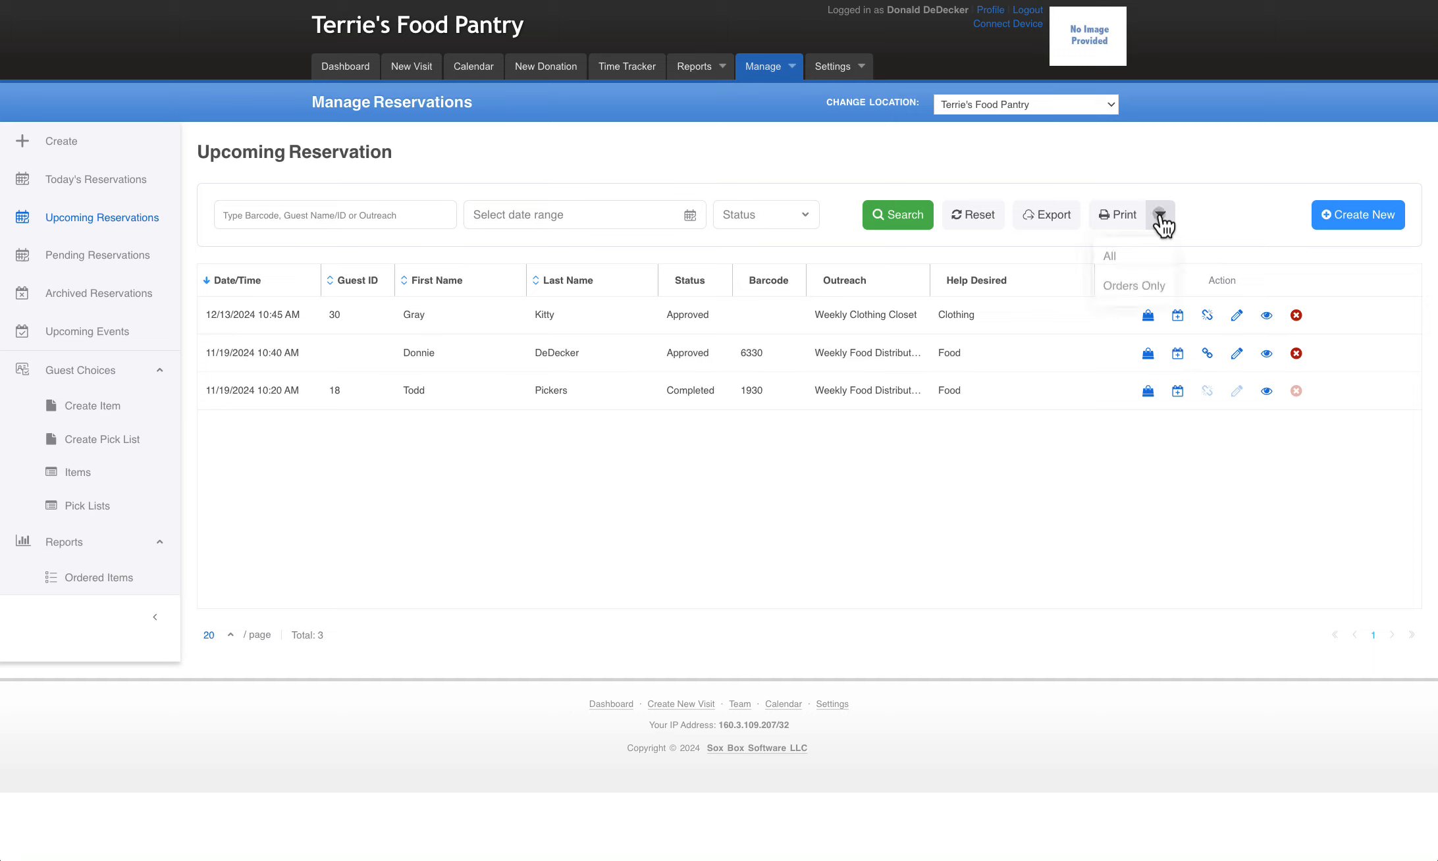
click(1132, 288)
drag(0, 7, 622, 127)
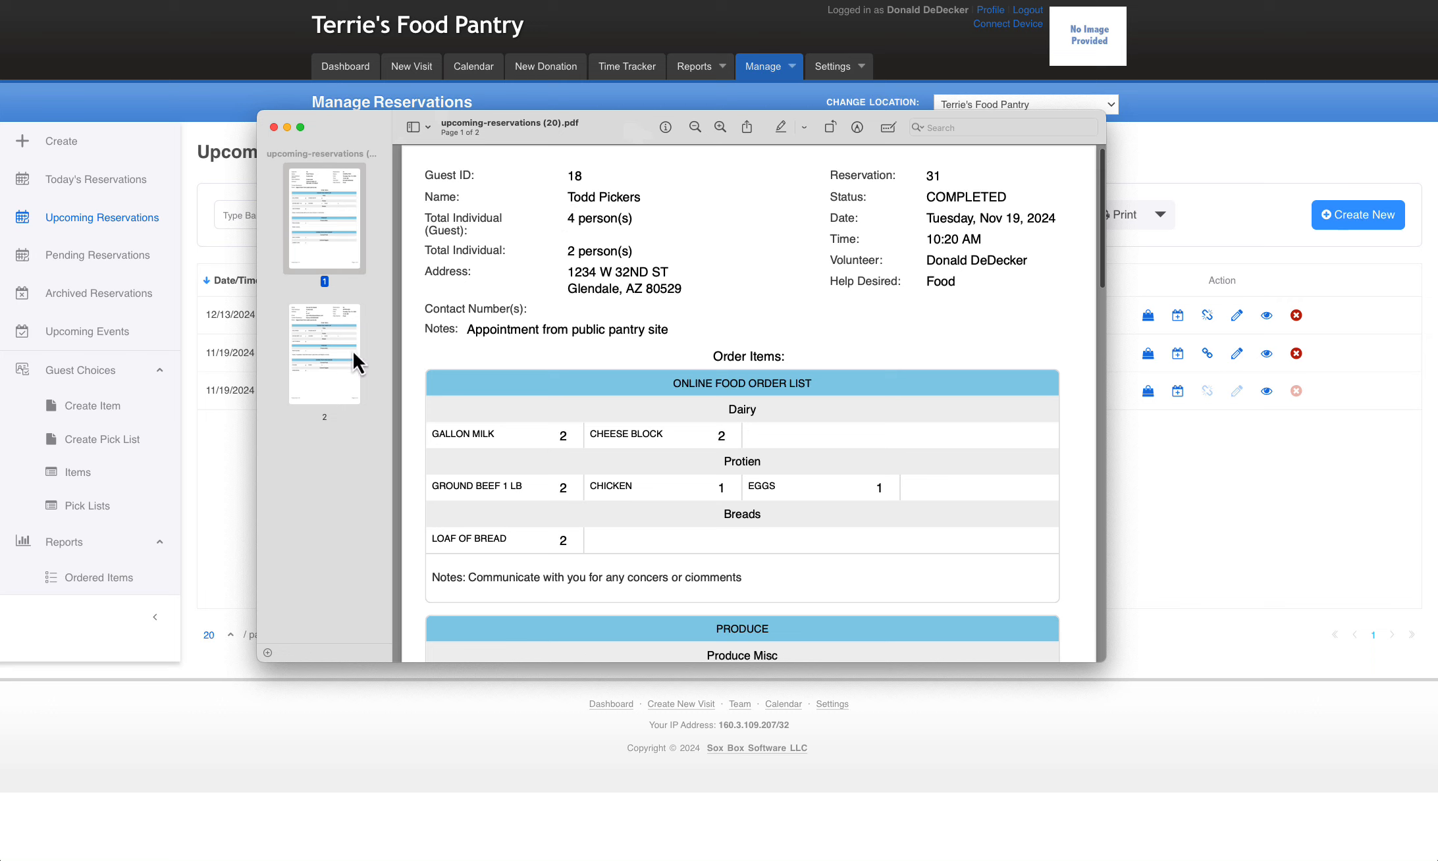
Examine the order items and notes for the reservations on both pages of the printed PDF
click(317, 359)
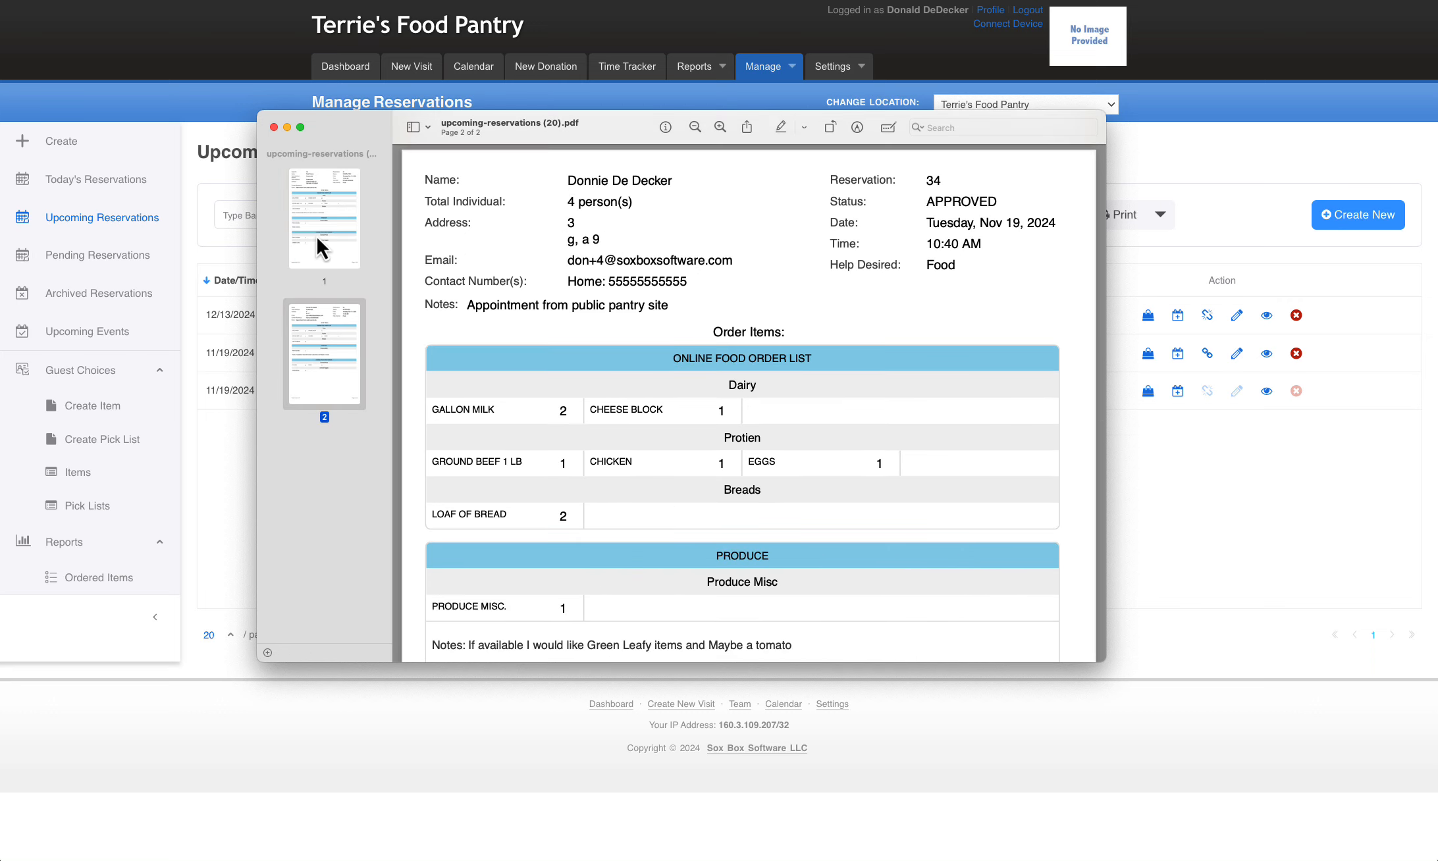
click(315, 235)
click(321, 360)
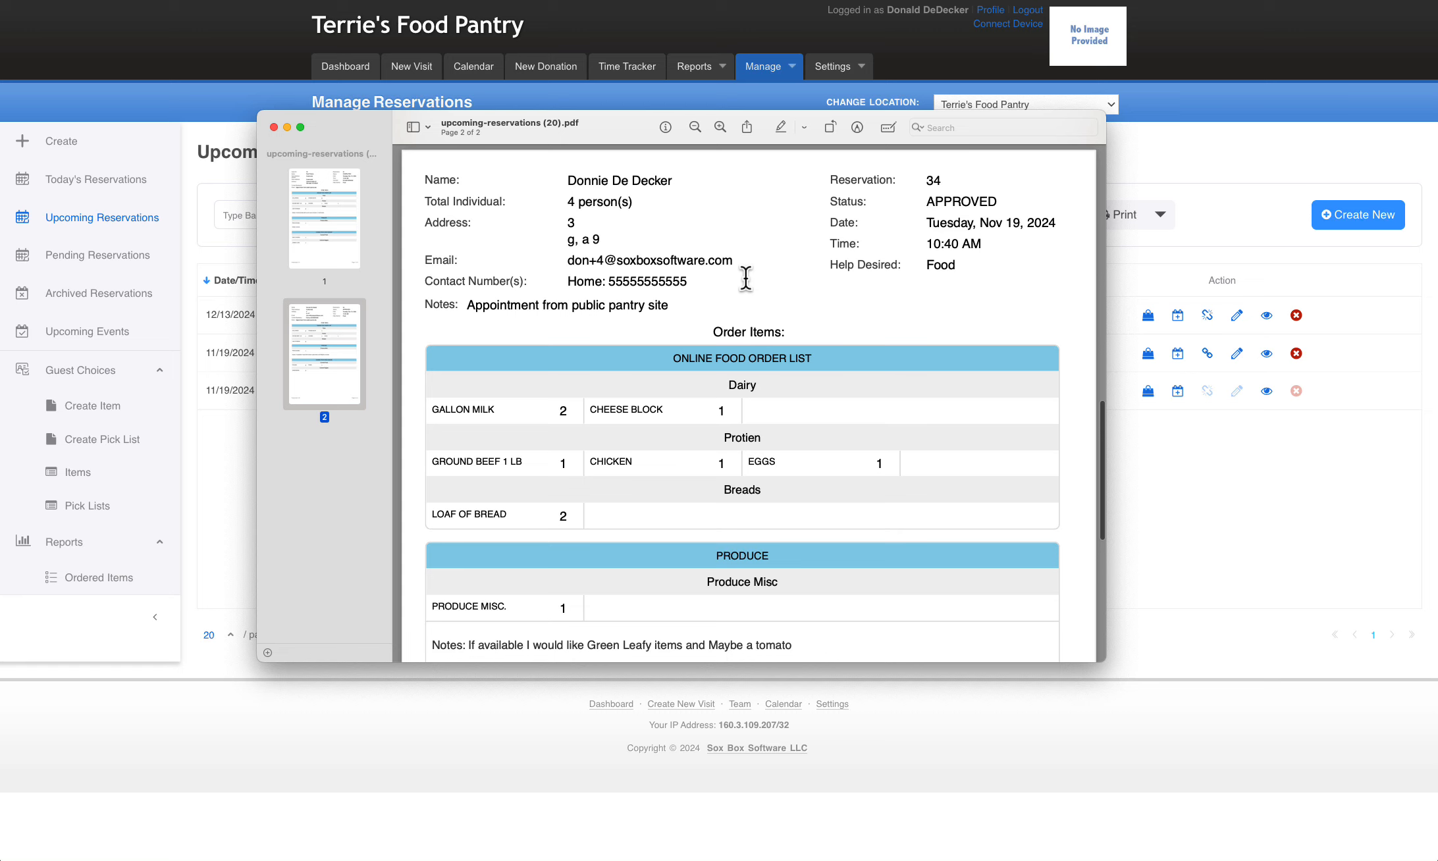
scroll(812, 427, down, 3)
scroll(813, 427, down, 3)
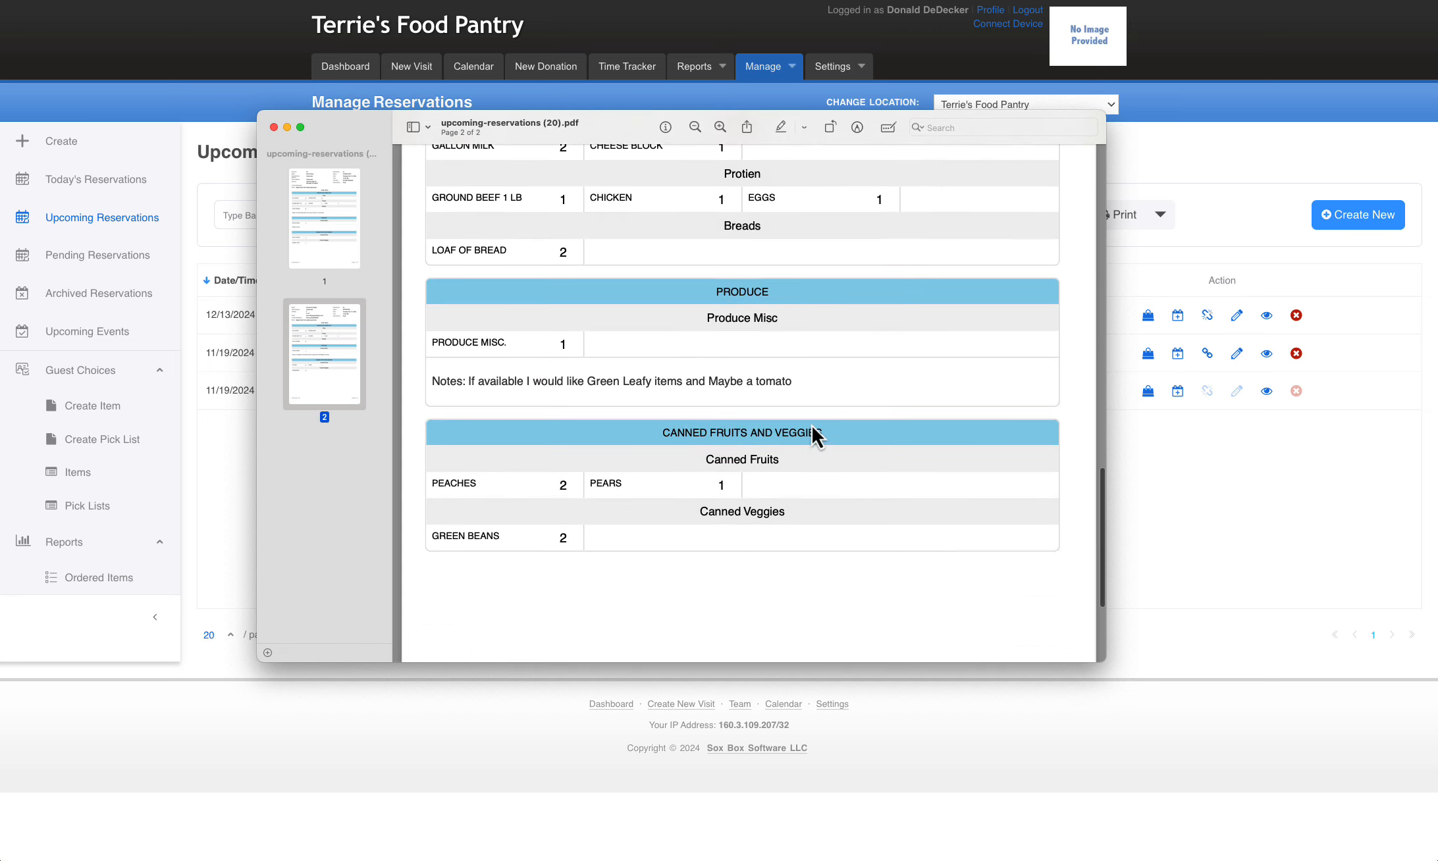
scroll(811, 423, up, 5)
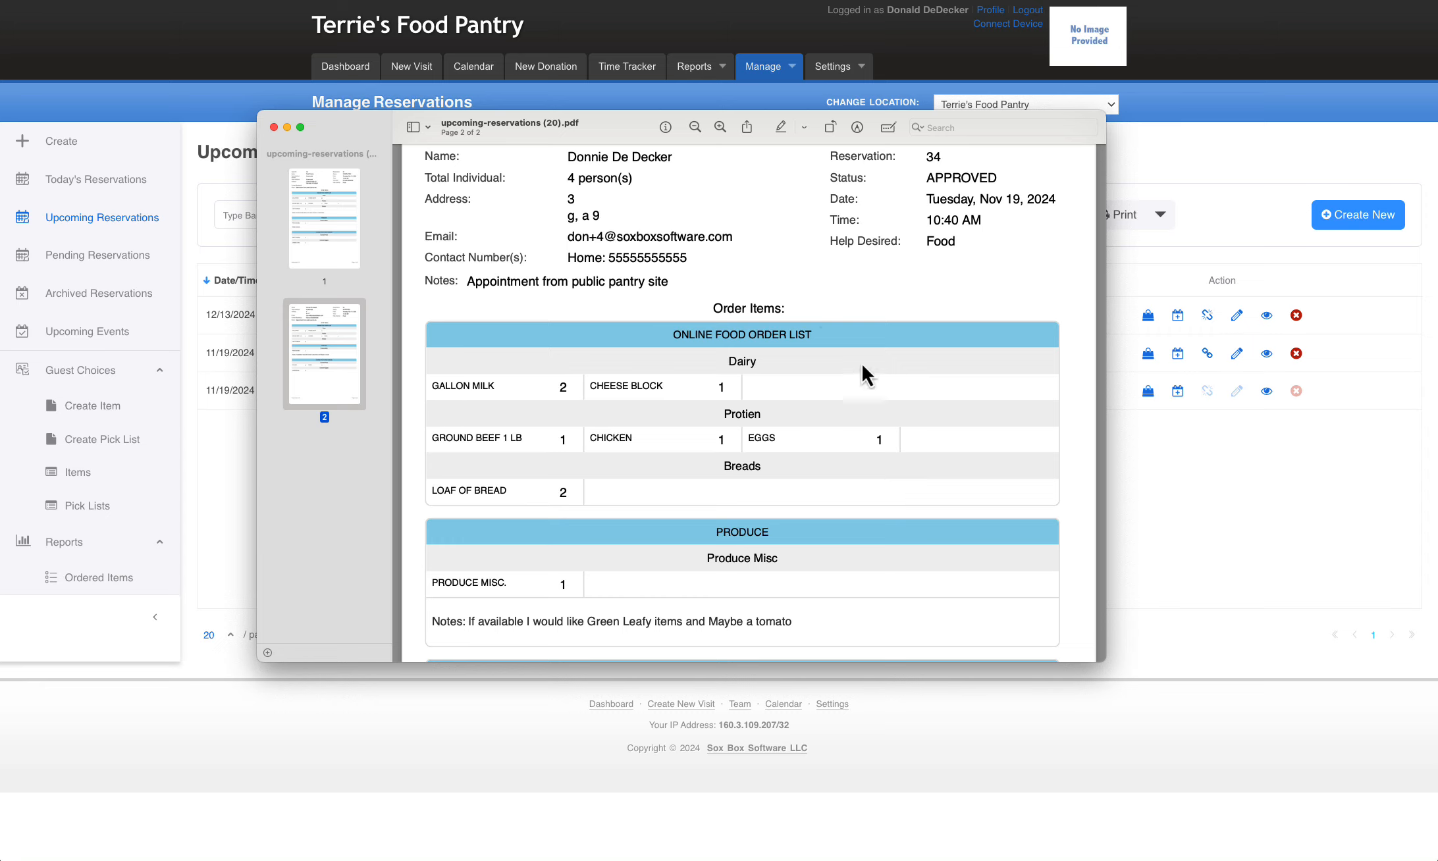
scroll(814, 372, down, 3)
scroll(814, 372, down, 2)
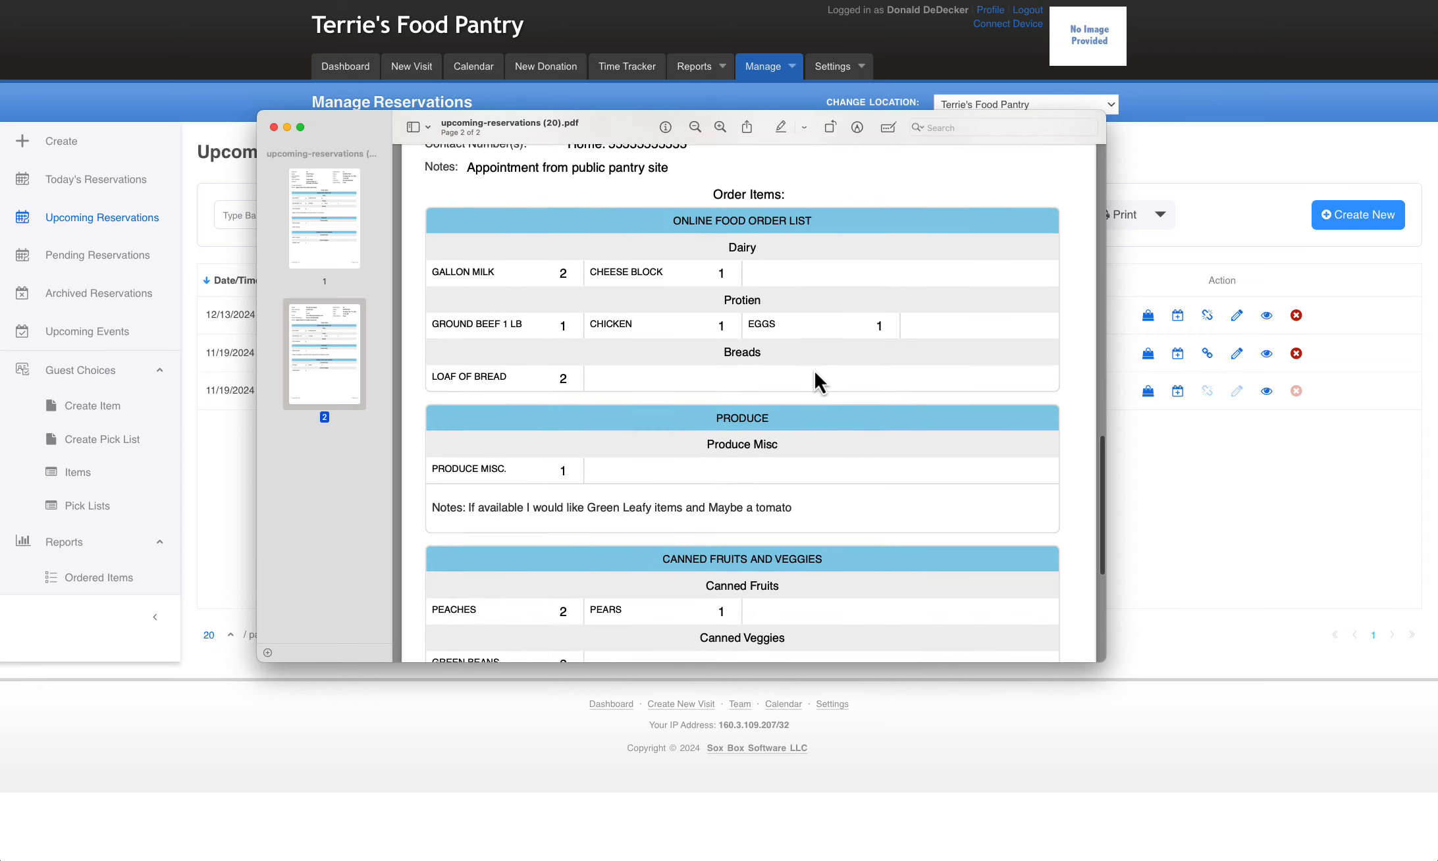
Check the reservation details above the order items on the second PDF page, and close the PDF
scroll(814, 372, up, 4)
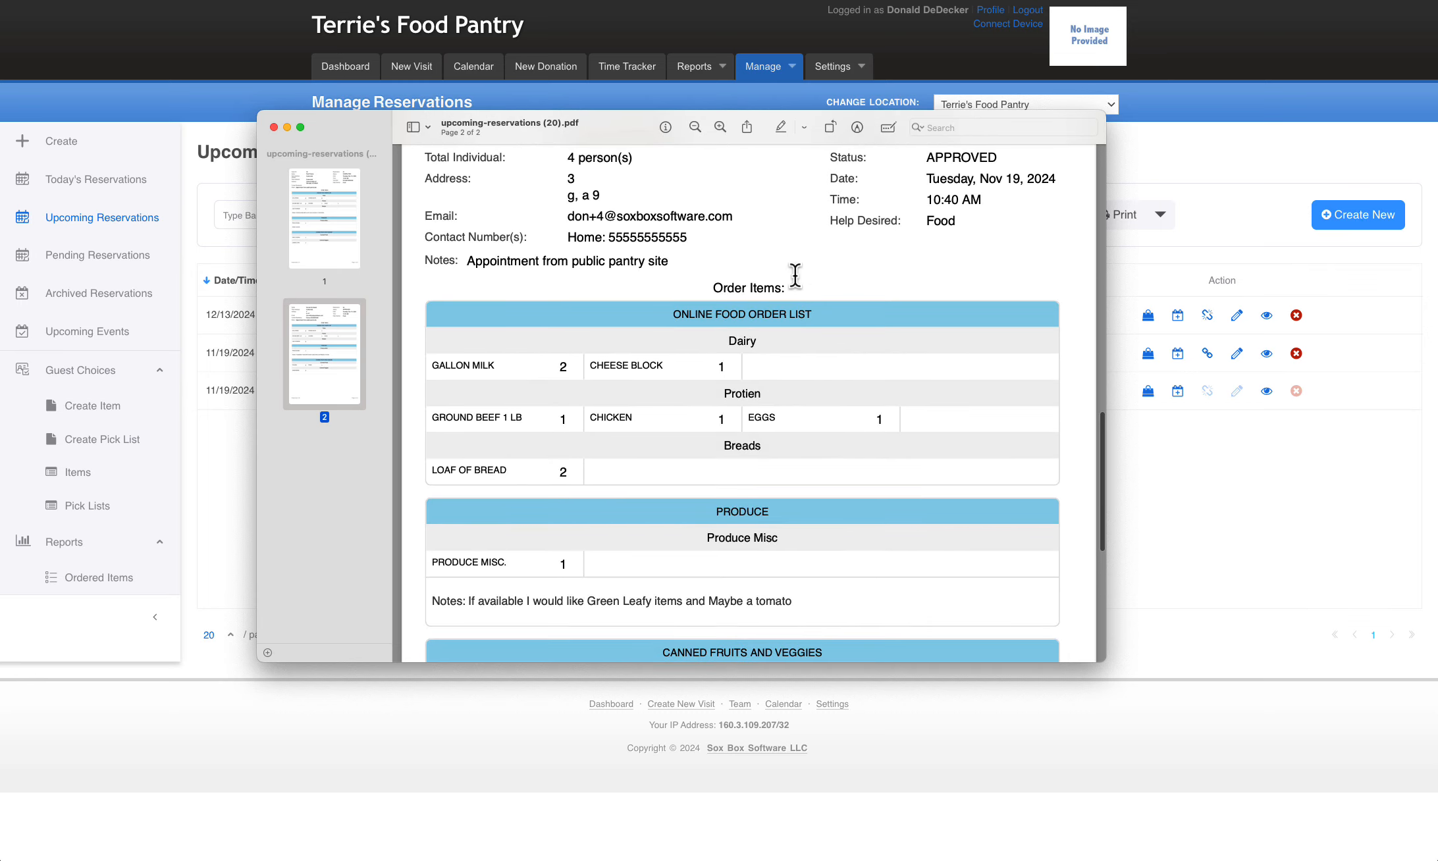
scroll(776, 274, up, 3)
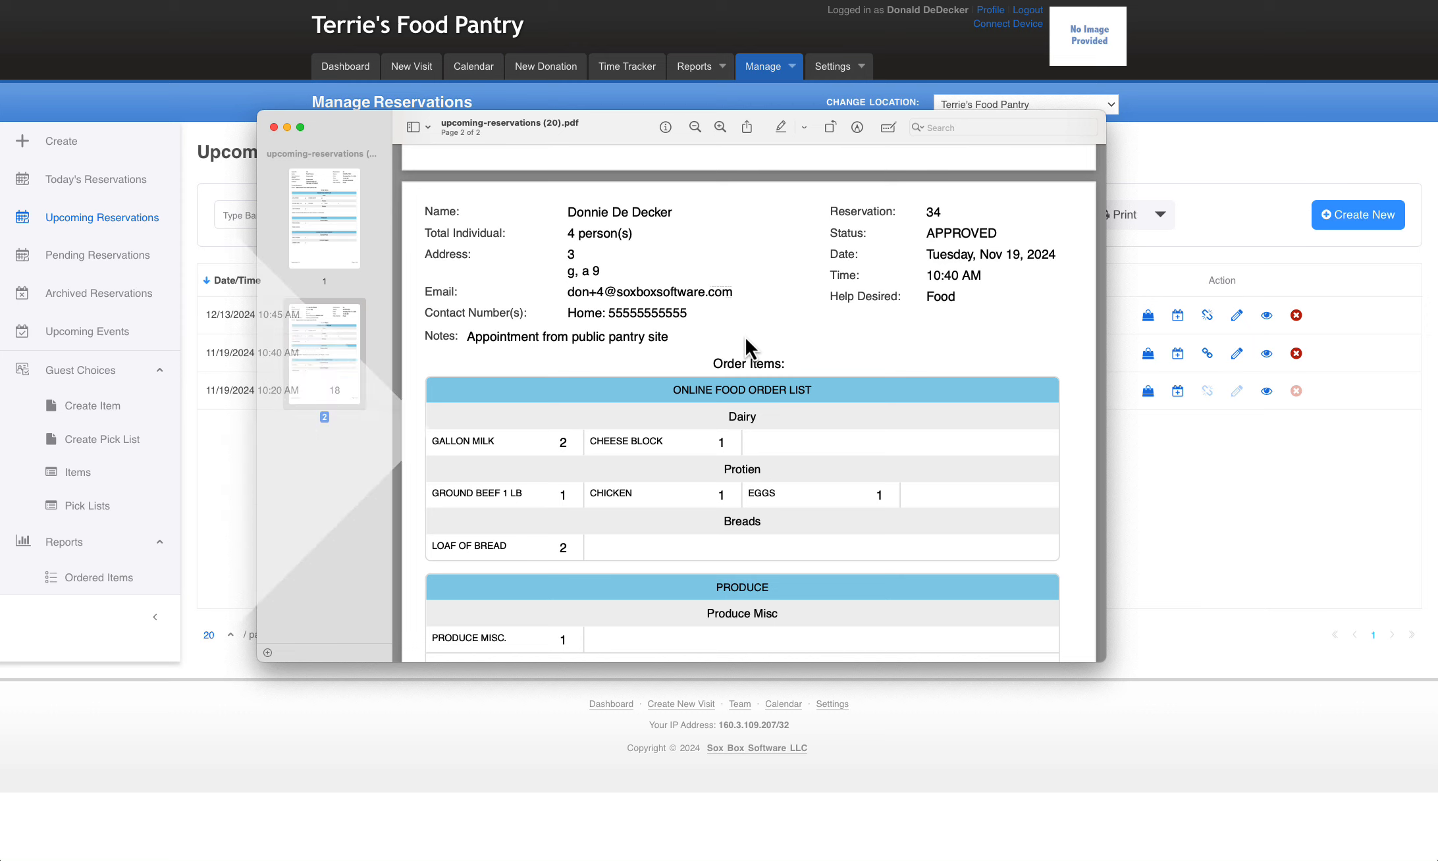
key(super+w)
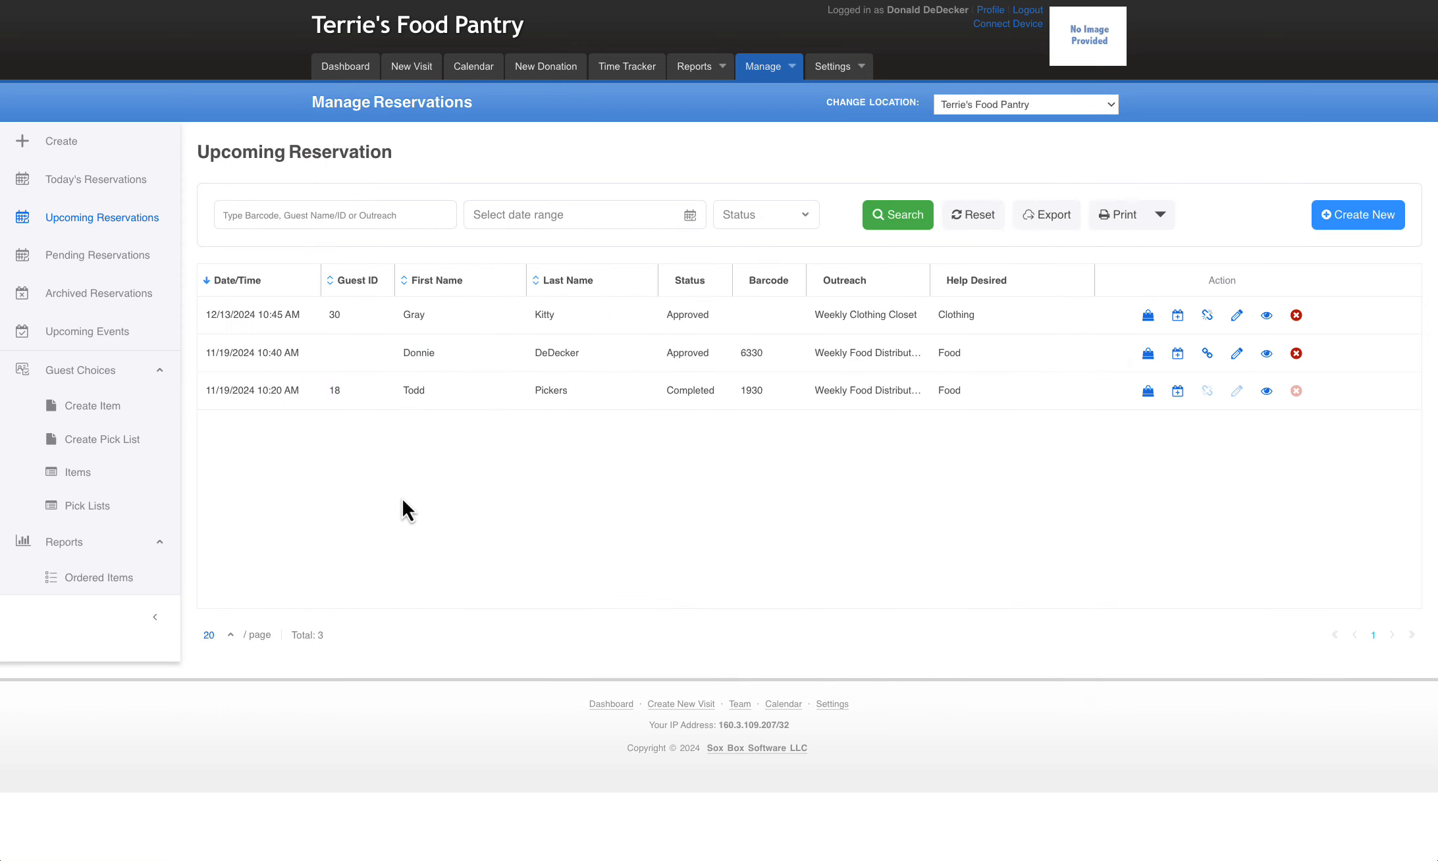
Review the Canned Corn item's details and health indicator setting, and look through the full list of guest choice items
click(78, 472)
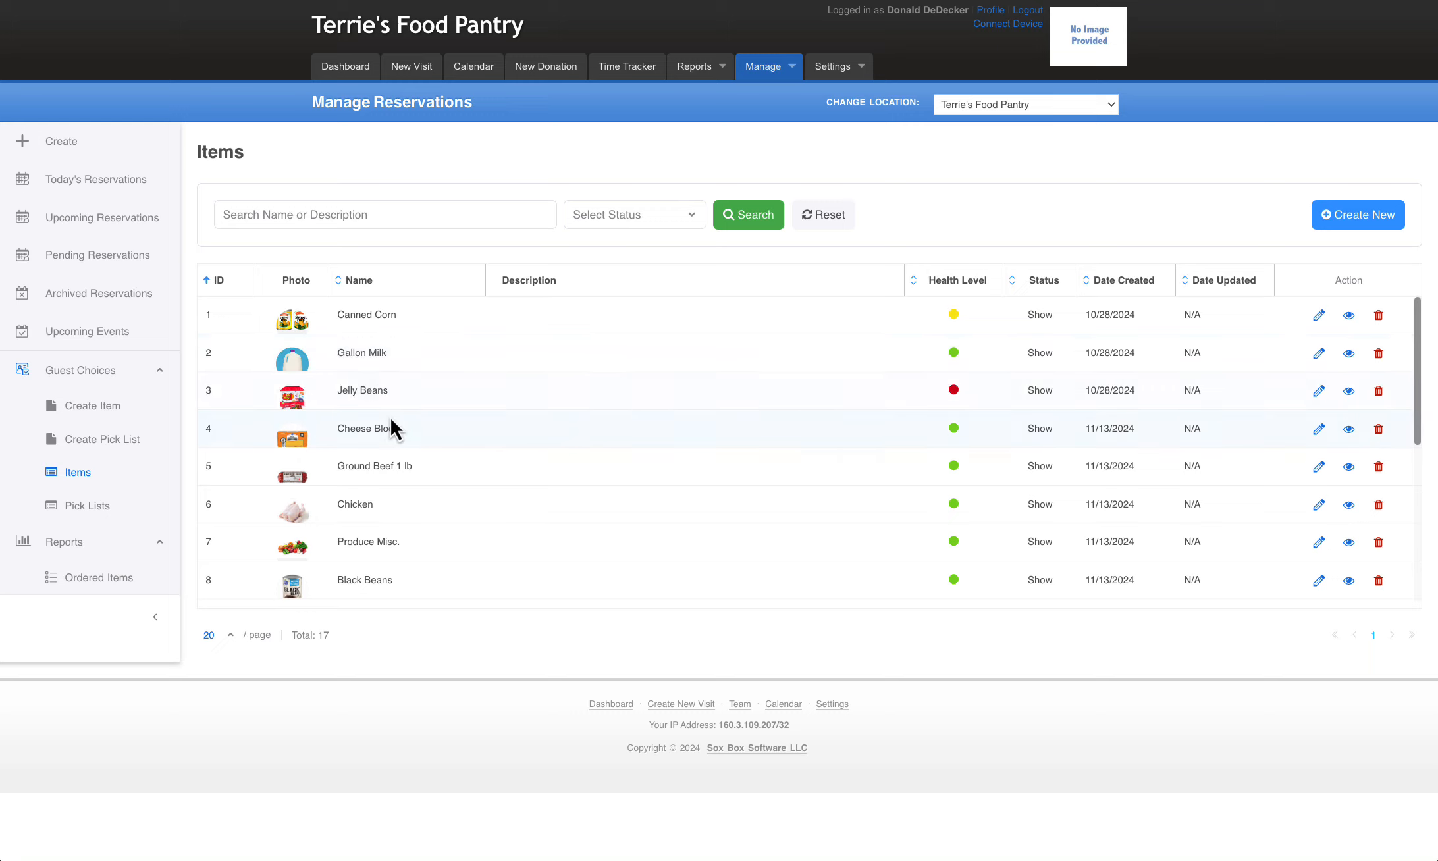
click(1349, 316)
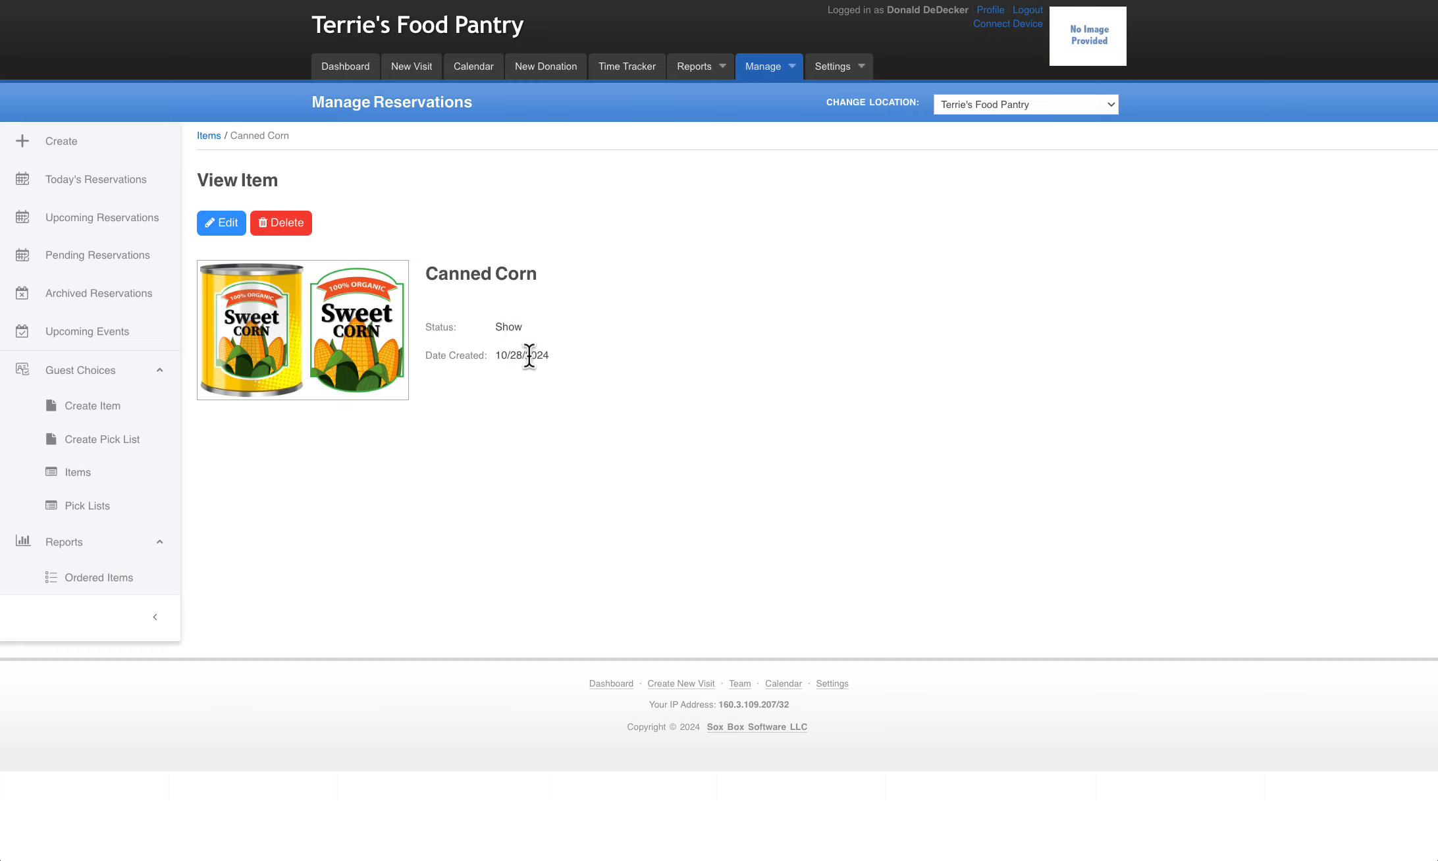
click(222, 226)
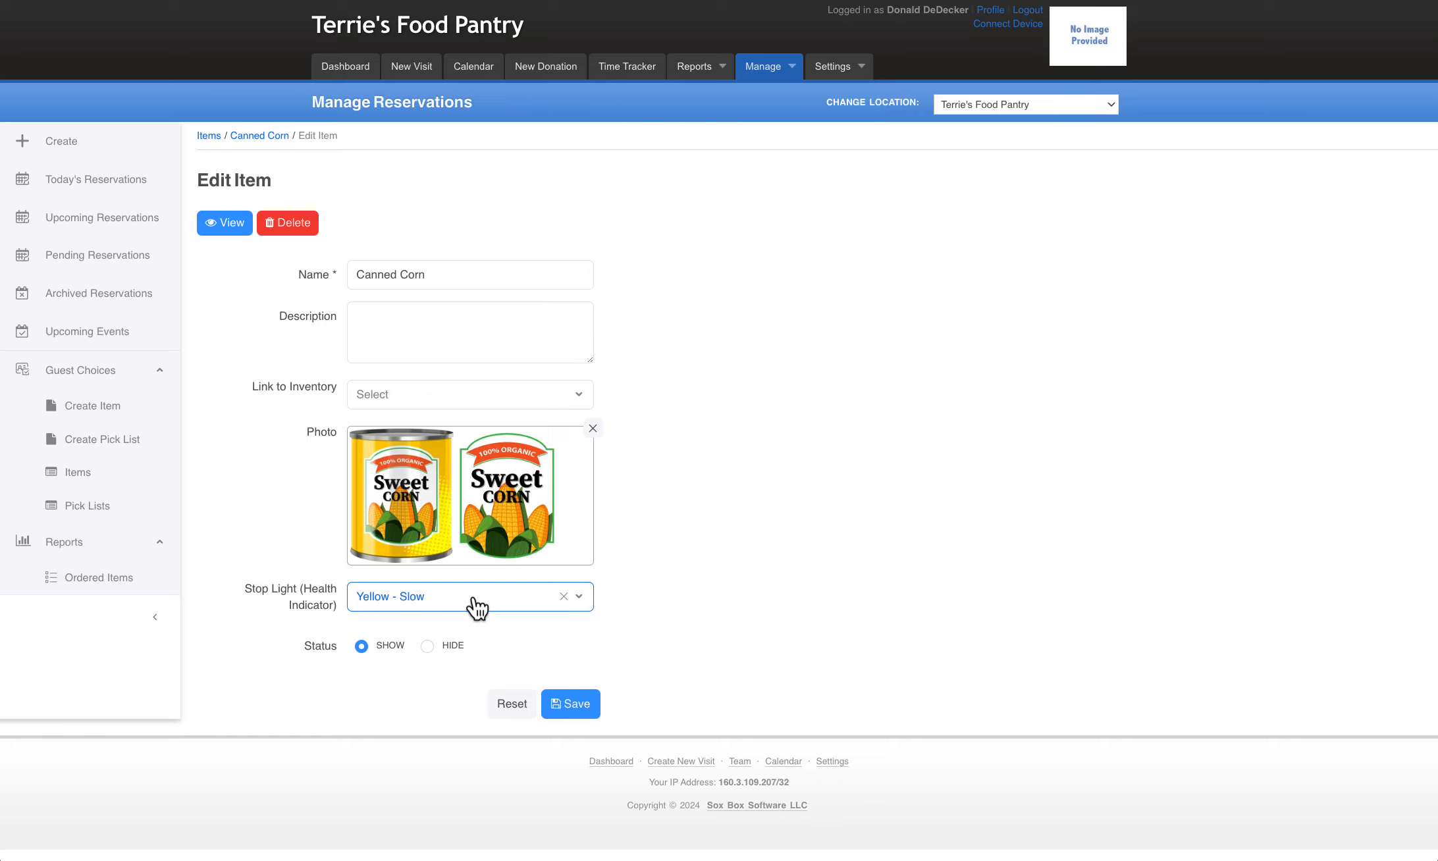
click(477, 609)
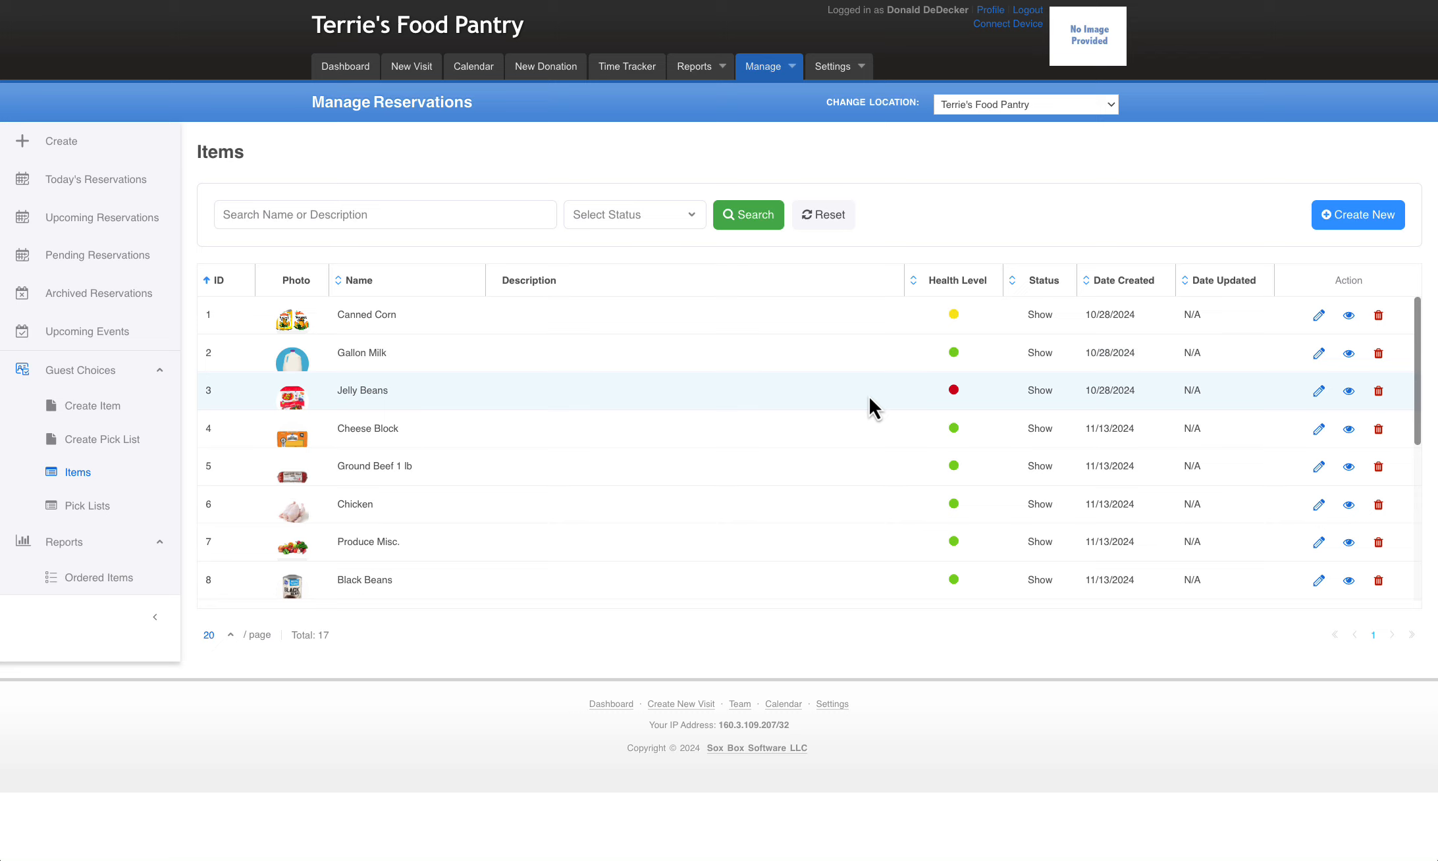
scroll(869, 398, down, 5)
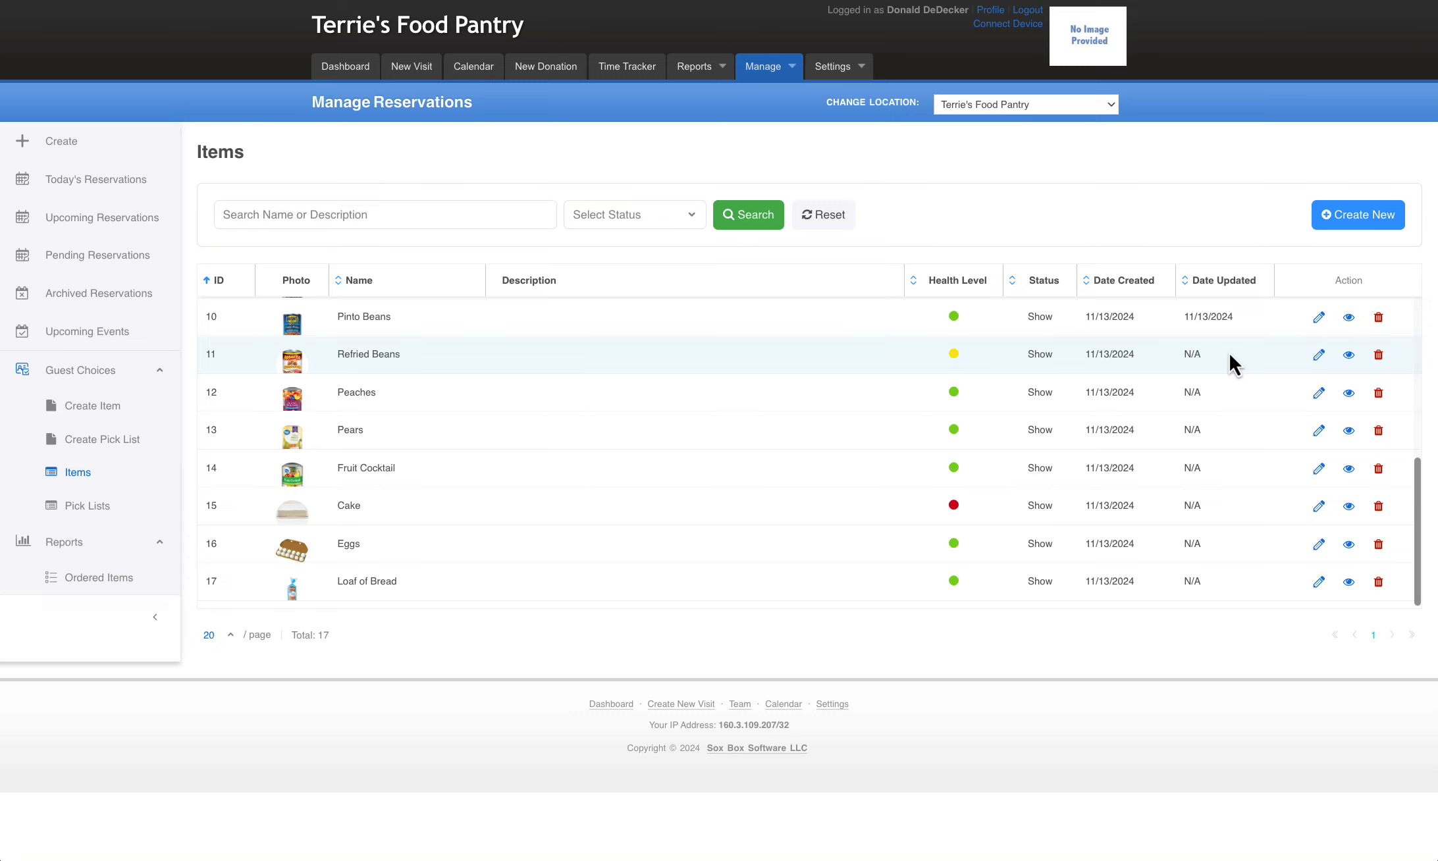
scroll(805, 428, up, 2)
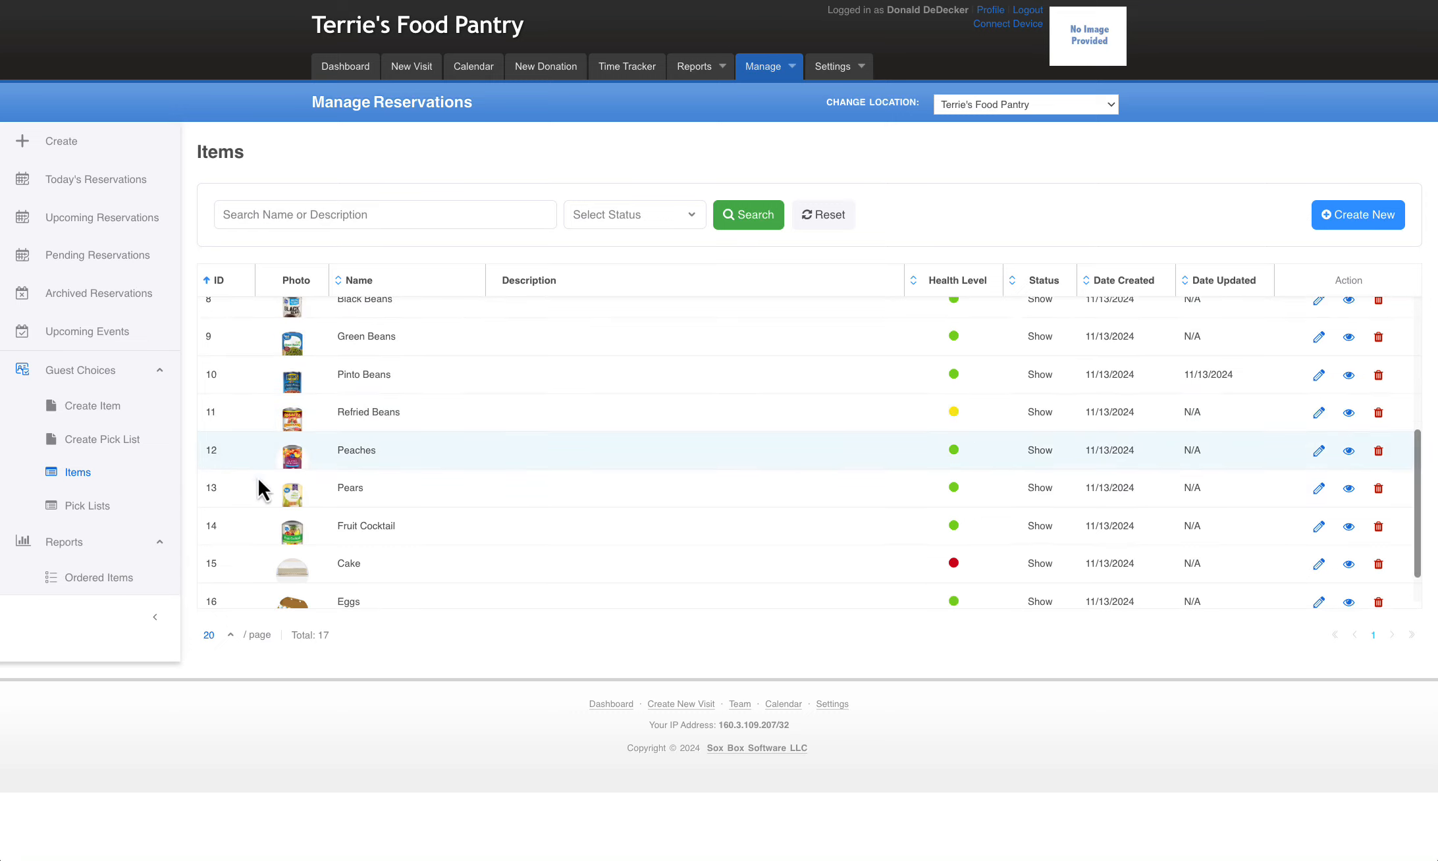
Preview the Online Food Order List pick list in the tablet and desktop views
click(86, 518)
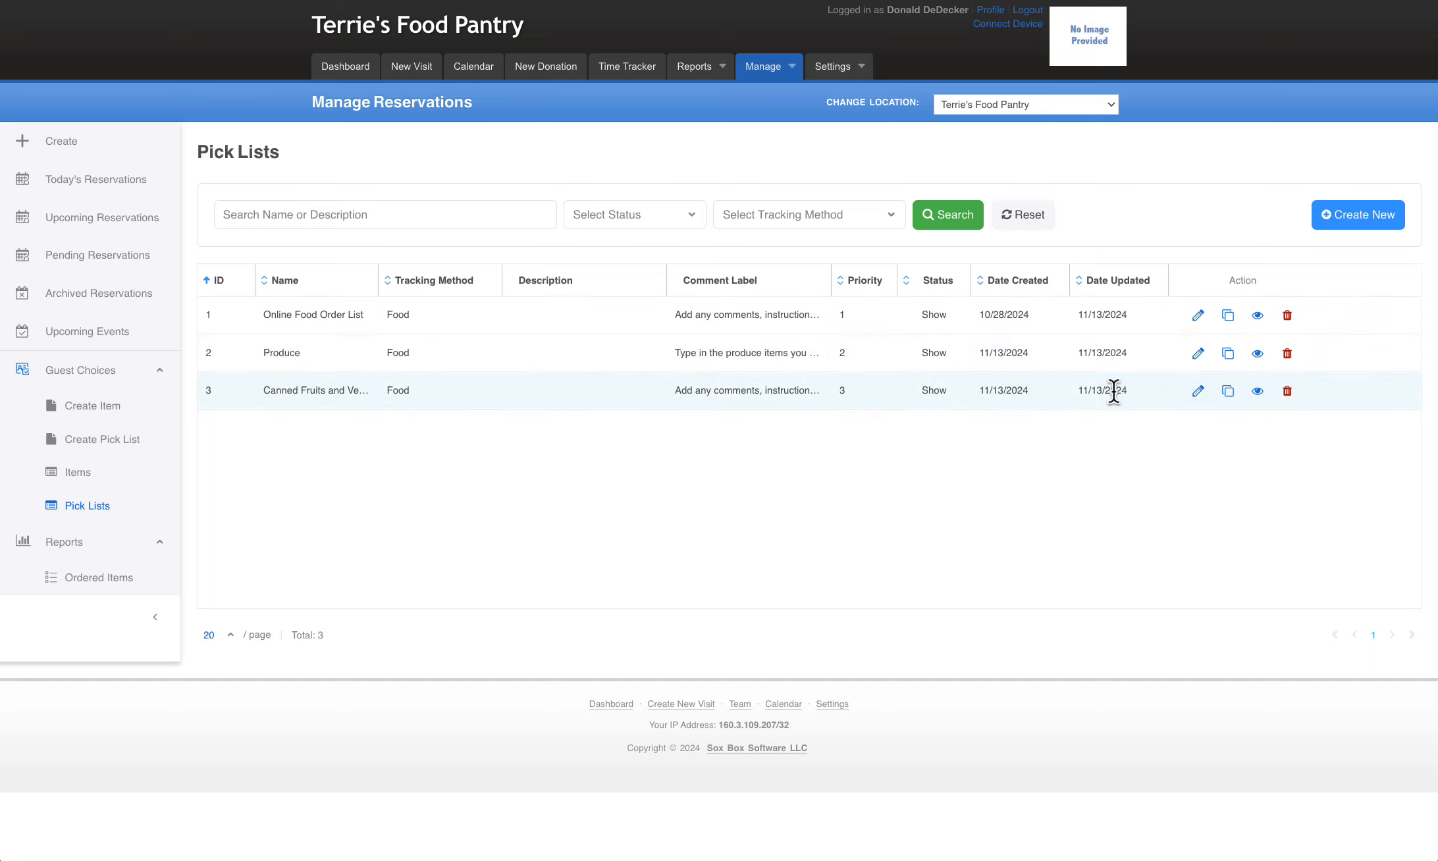
click(1257, 316)
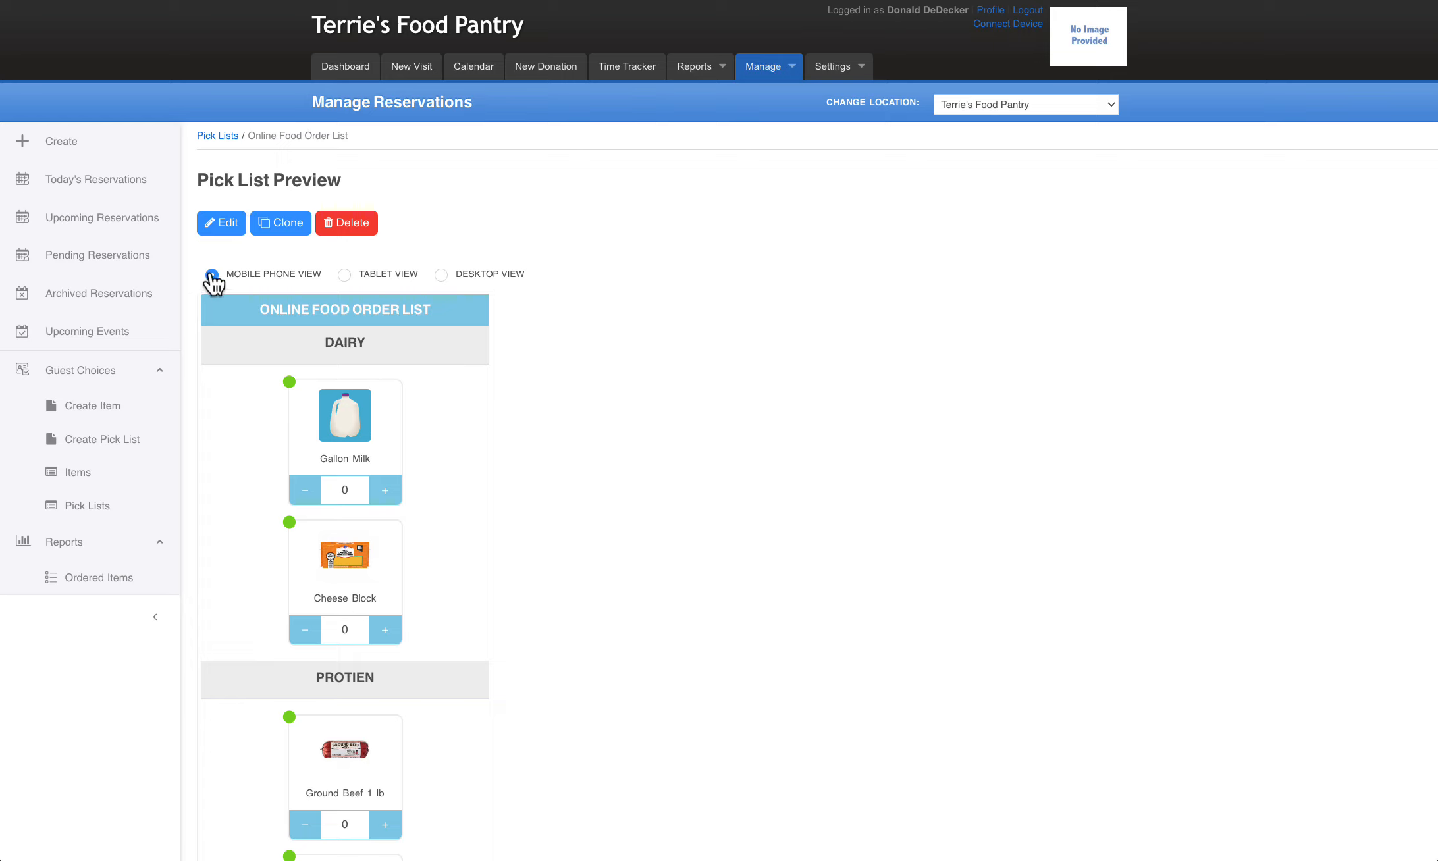
click(344, 275)
scroll(864, 446, down, 3)
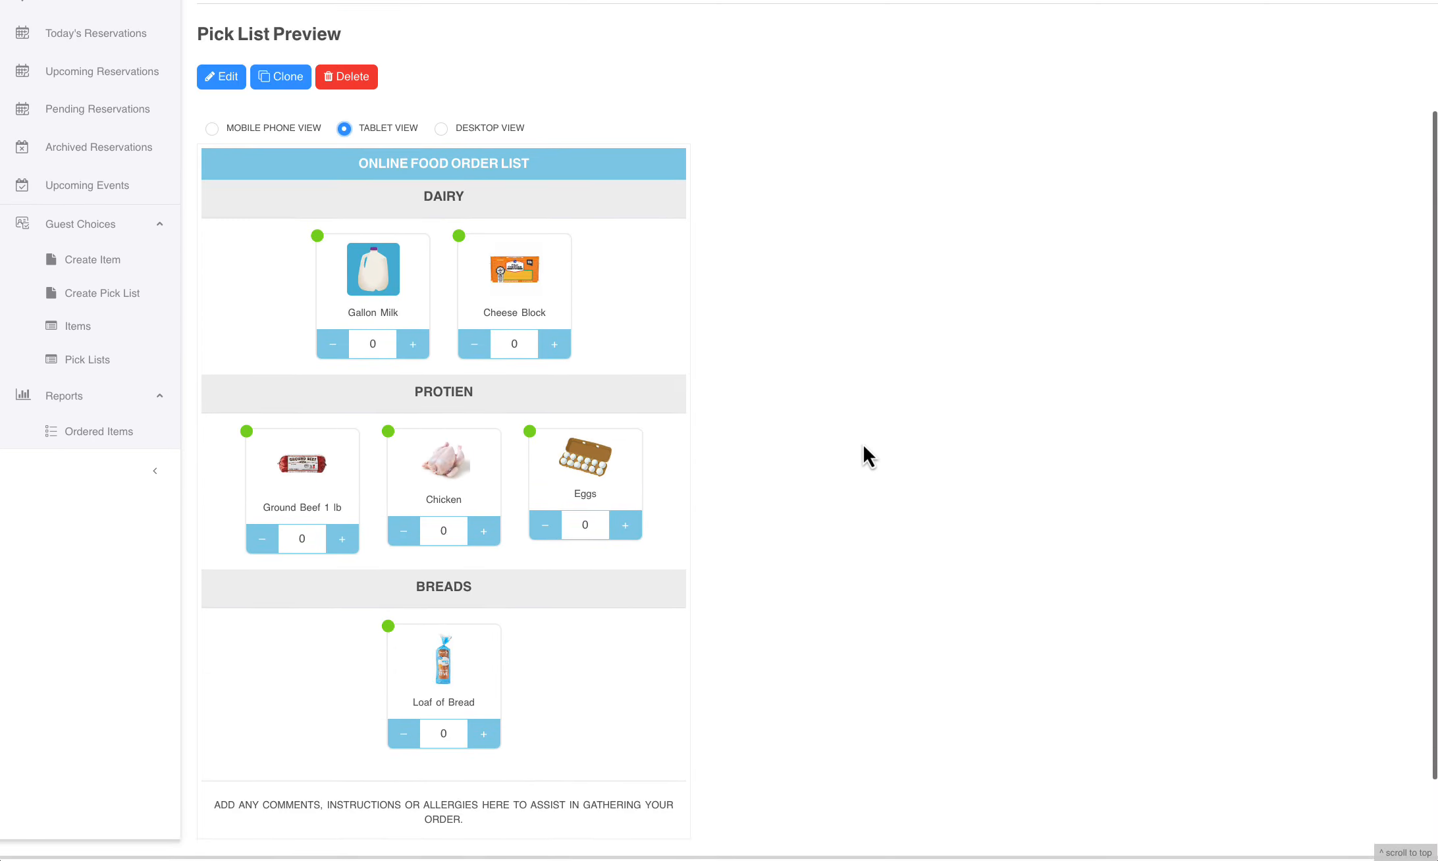
click(441, 129)
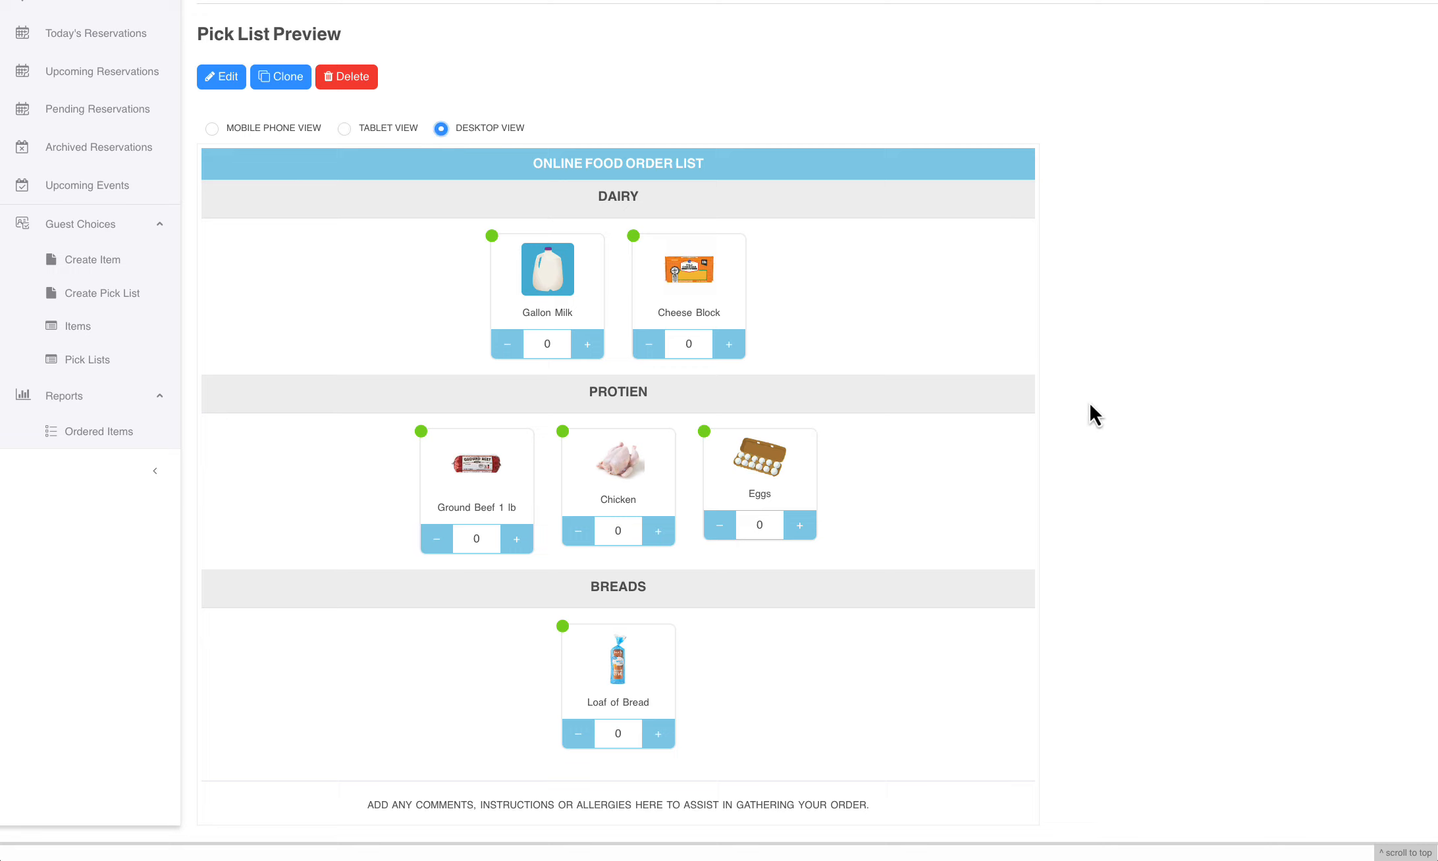
scroll(1108, 428, down, 1)
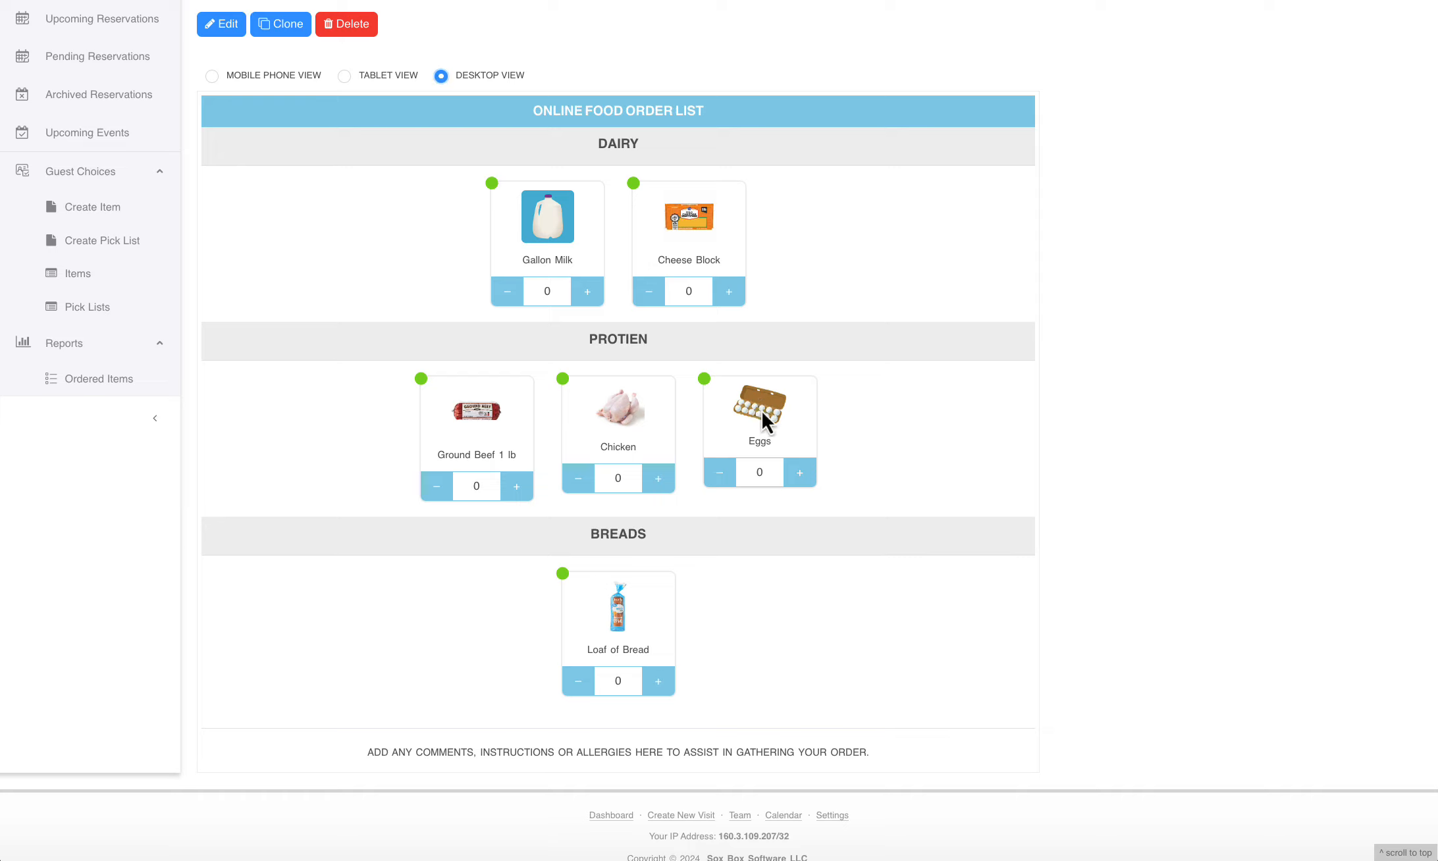
Rearrange the pick list preview so that Eggs comes first in the Protien category, ahead of Ground Beef 1 lb and Chicken
drag(761, 410, 511, 406)
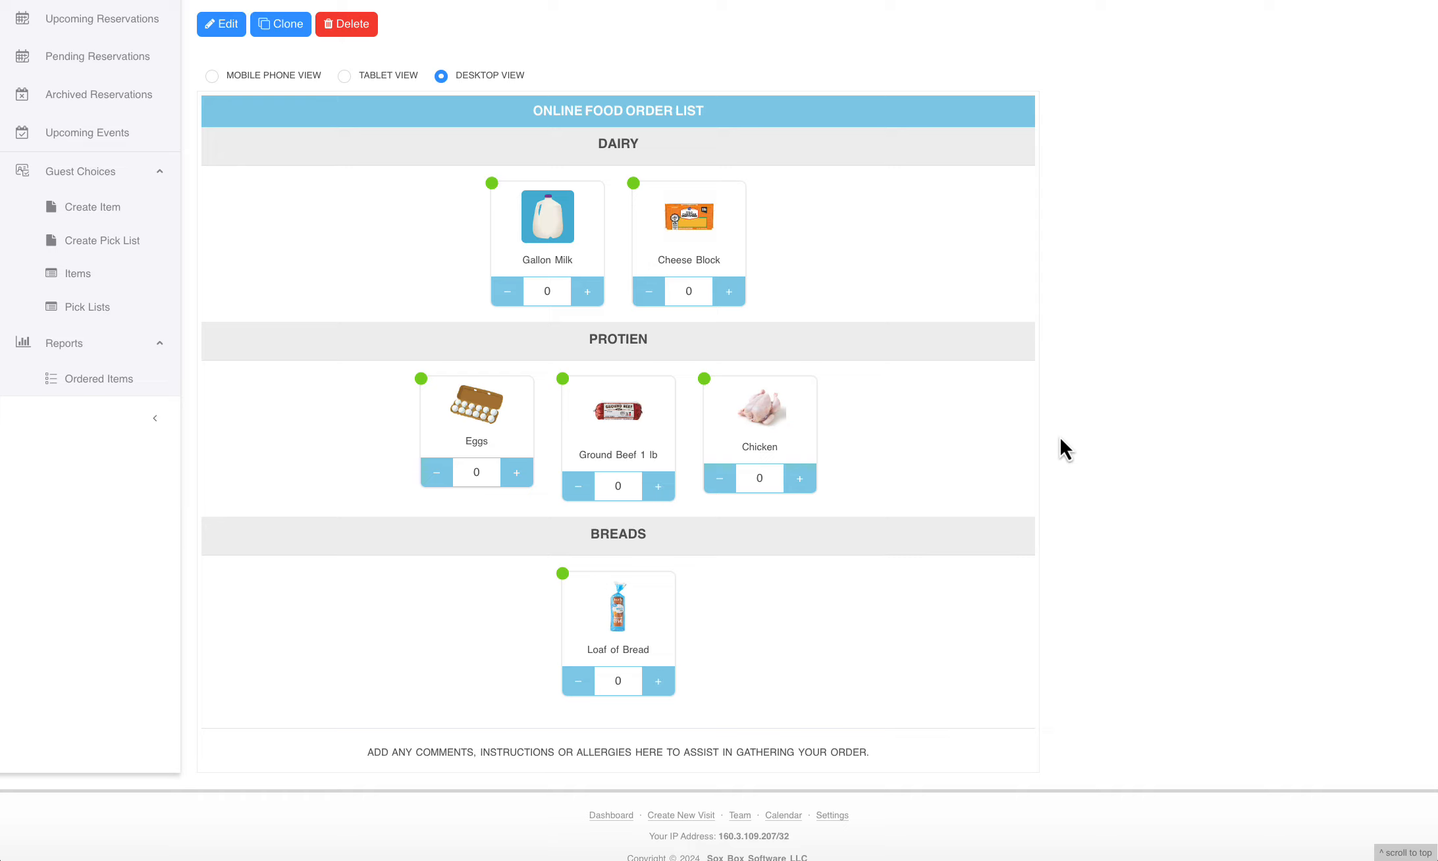
drag(466, 353, 412, 227)
drag(484, 408, 586, 399)
Open the Online Food Order List for editing from the pick lists, and review its Name, Tracking Method Link and Description fields
click(91, 310)
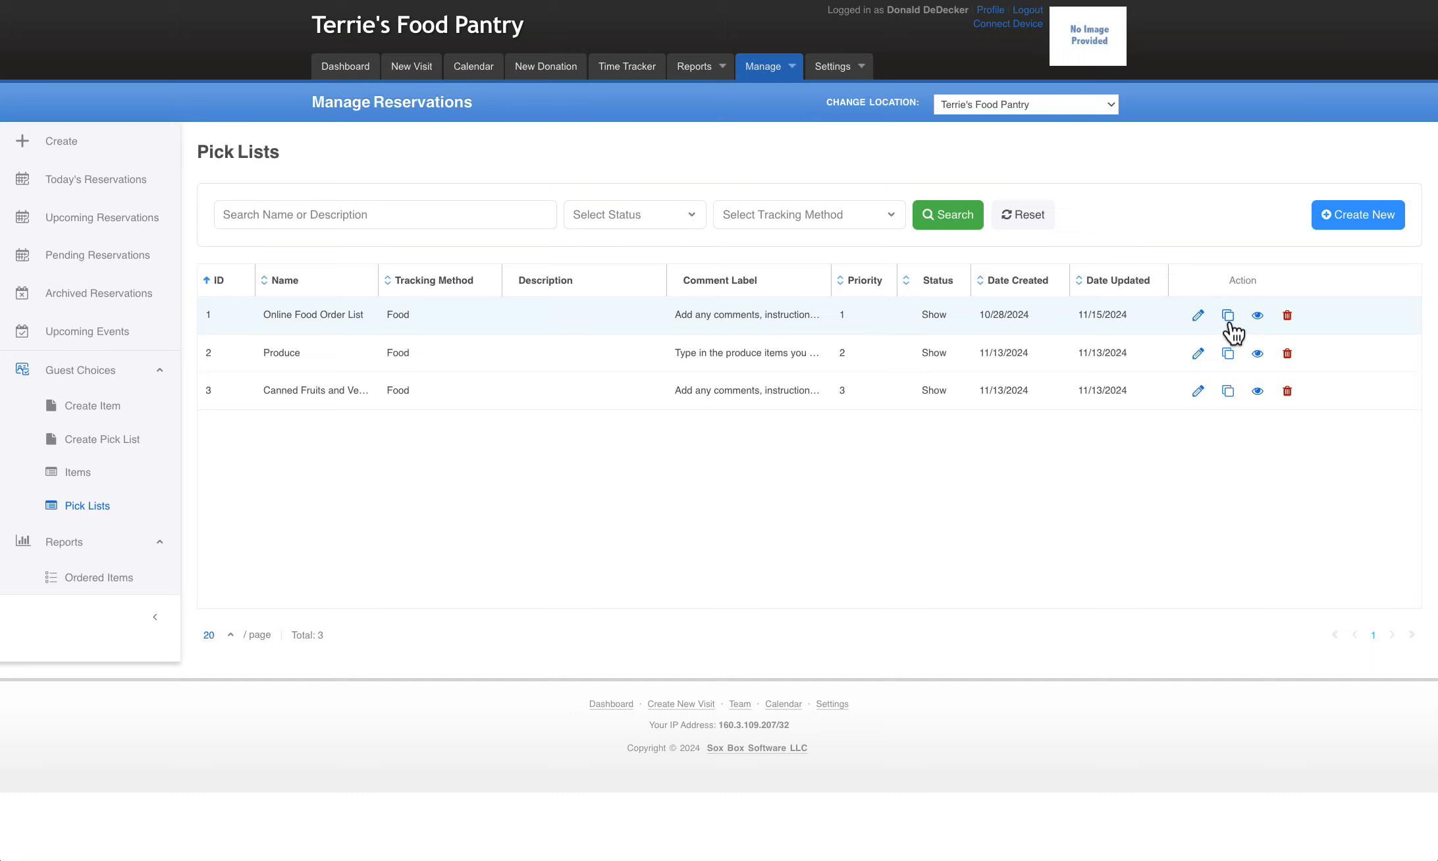
click(1197, 316)
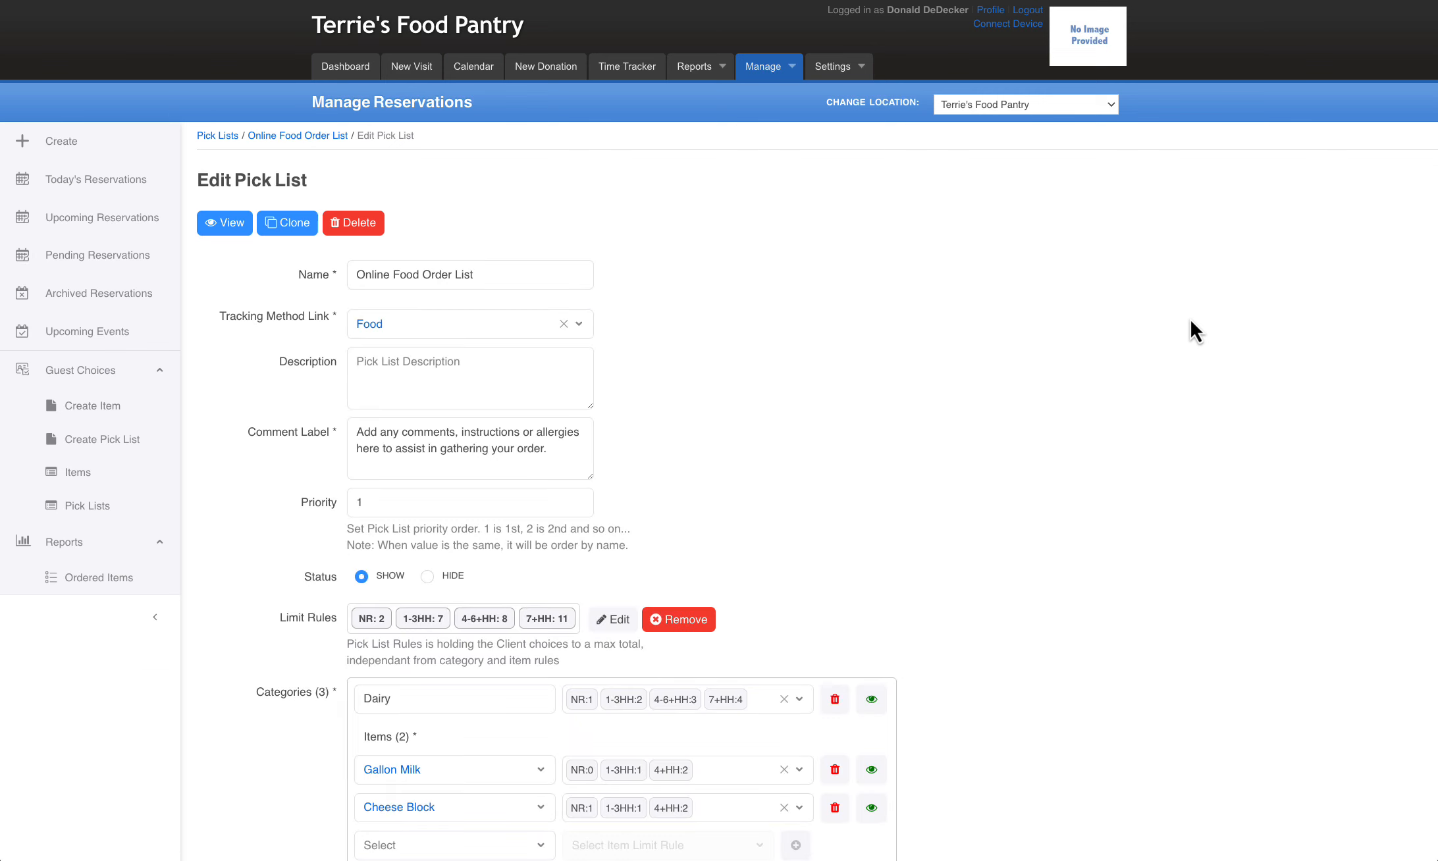
scroll(1018, 414, down, 3)
click(398, 96)
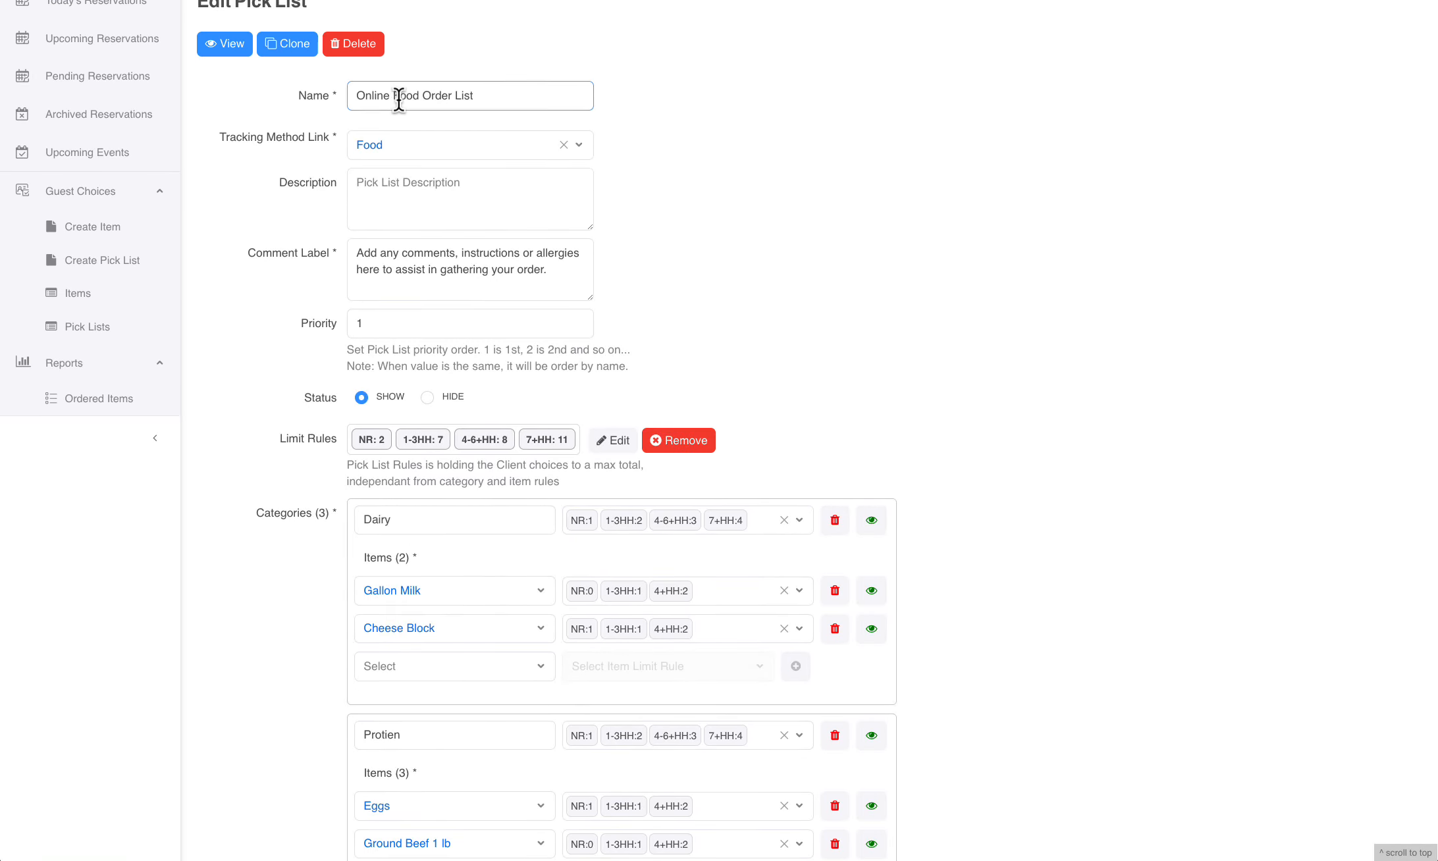
click(438, 146)
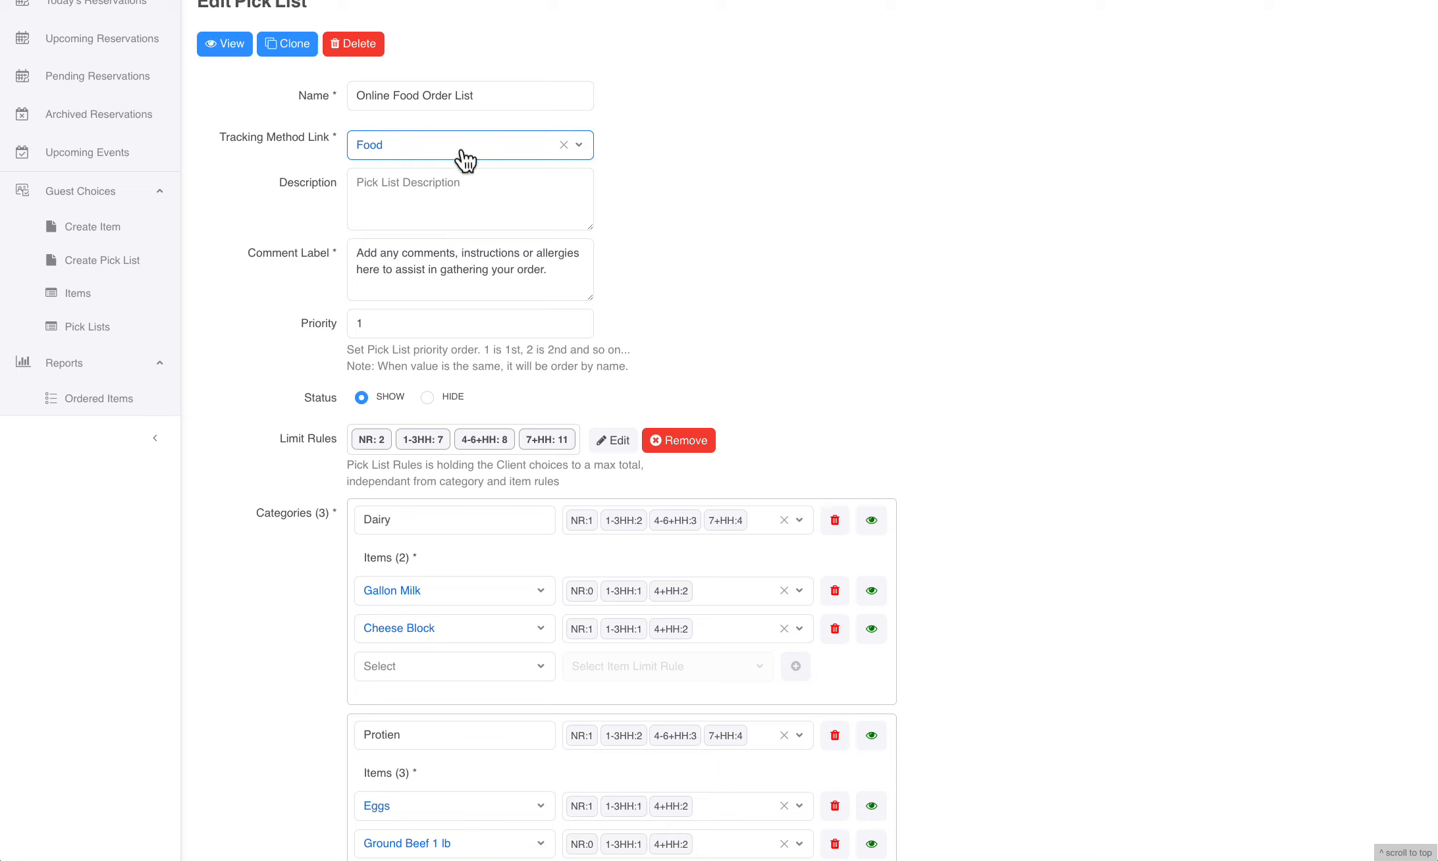
click(1088, 361)
scroll(1092, 361, down, 2)
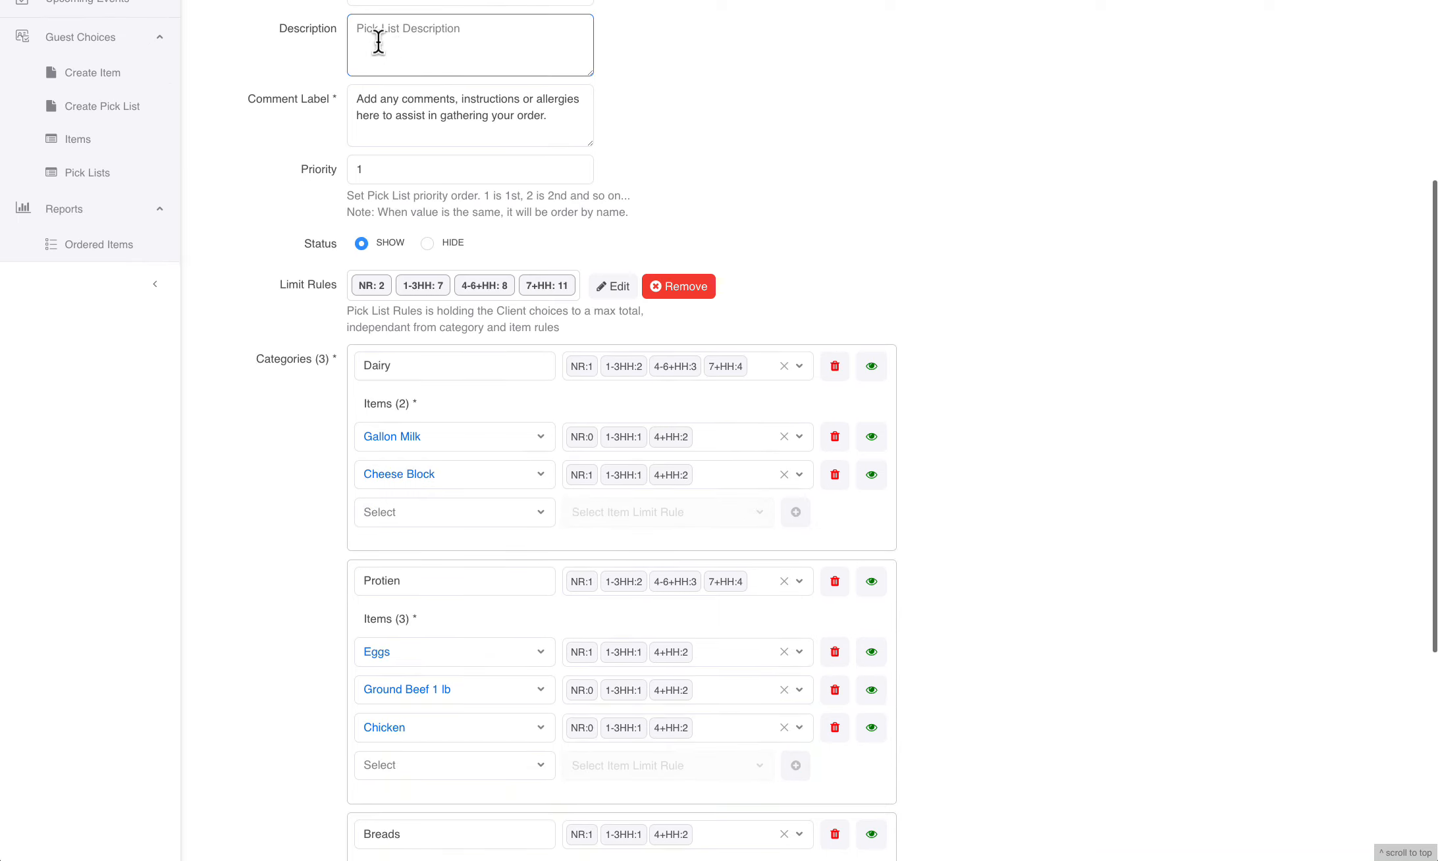
Review the Comment Label text, highlighting "or allergies", and check the Priority field without changing either
click(413, 98)
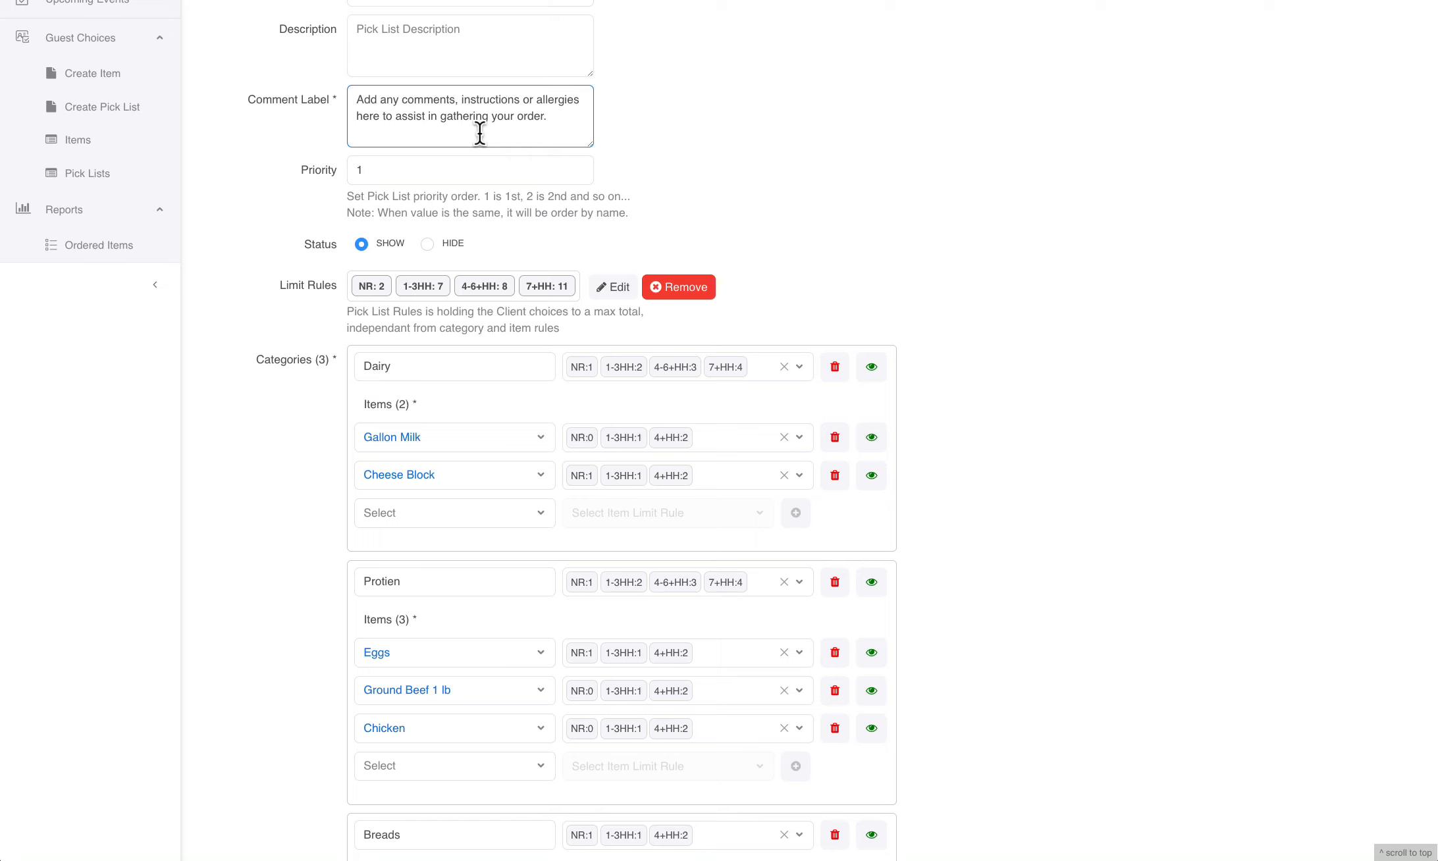
click(524, 100)
drag(523, 100, 586, 99)
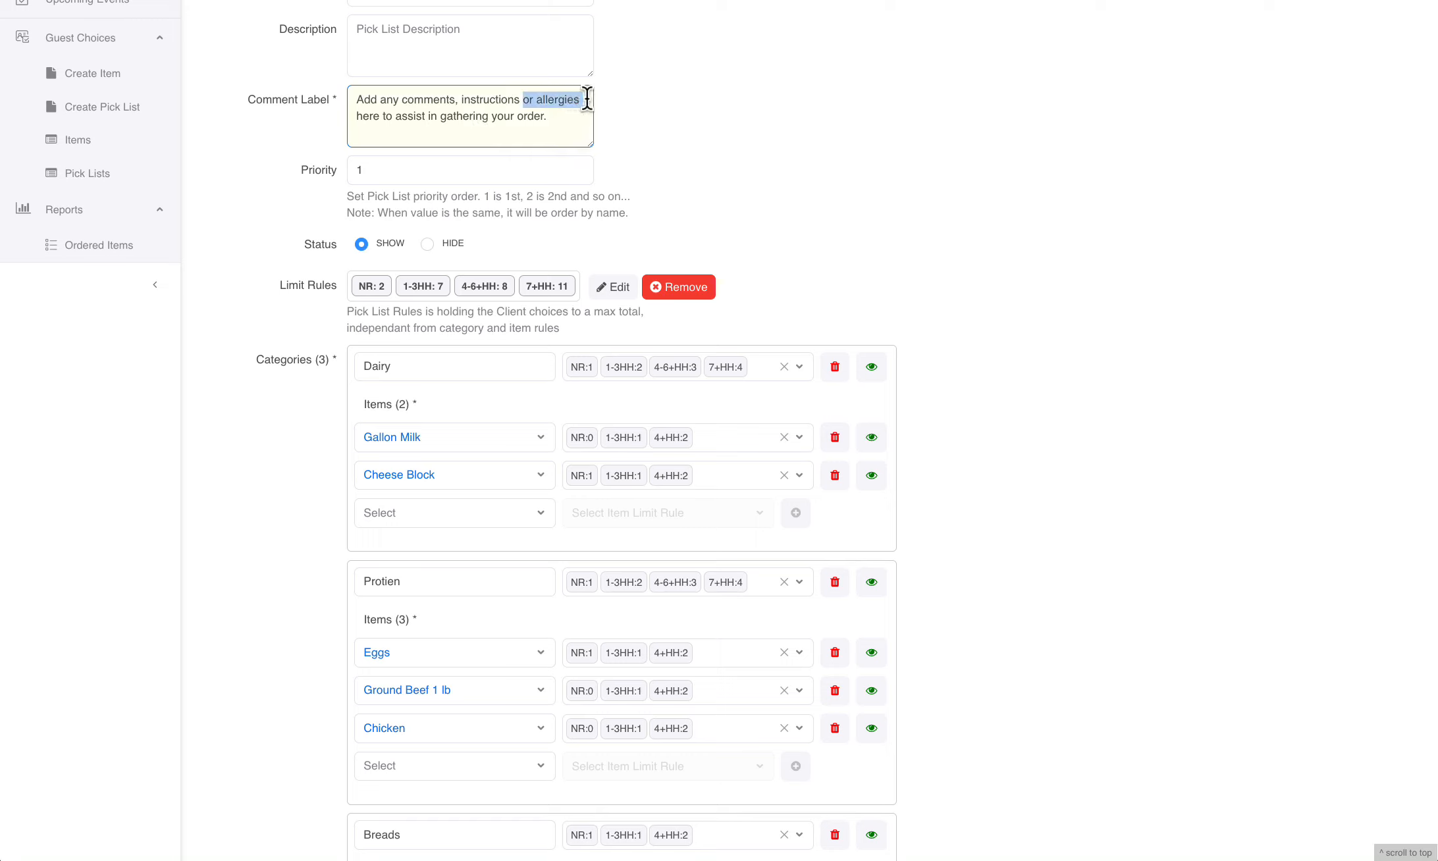
click(719, 149)
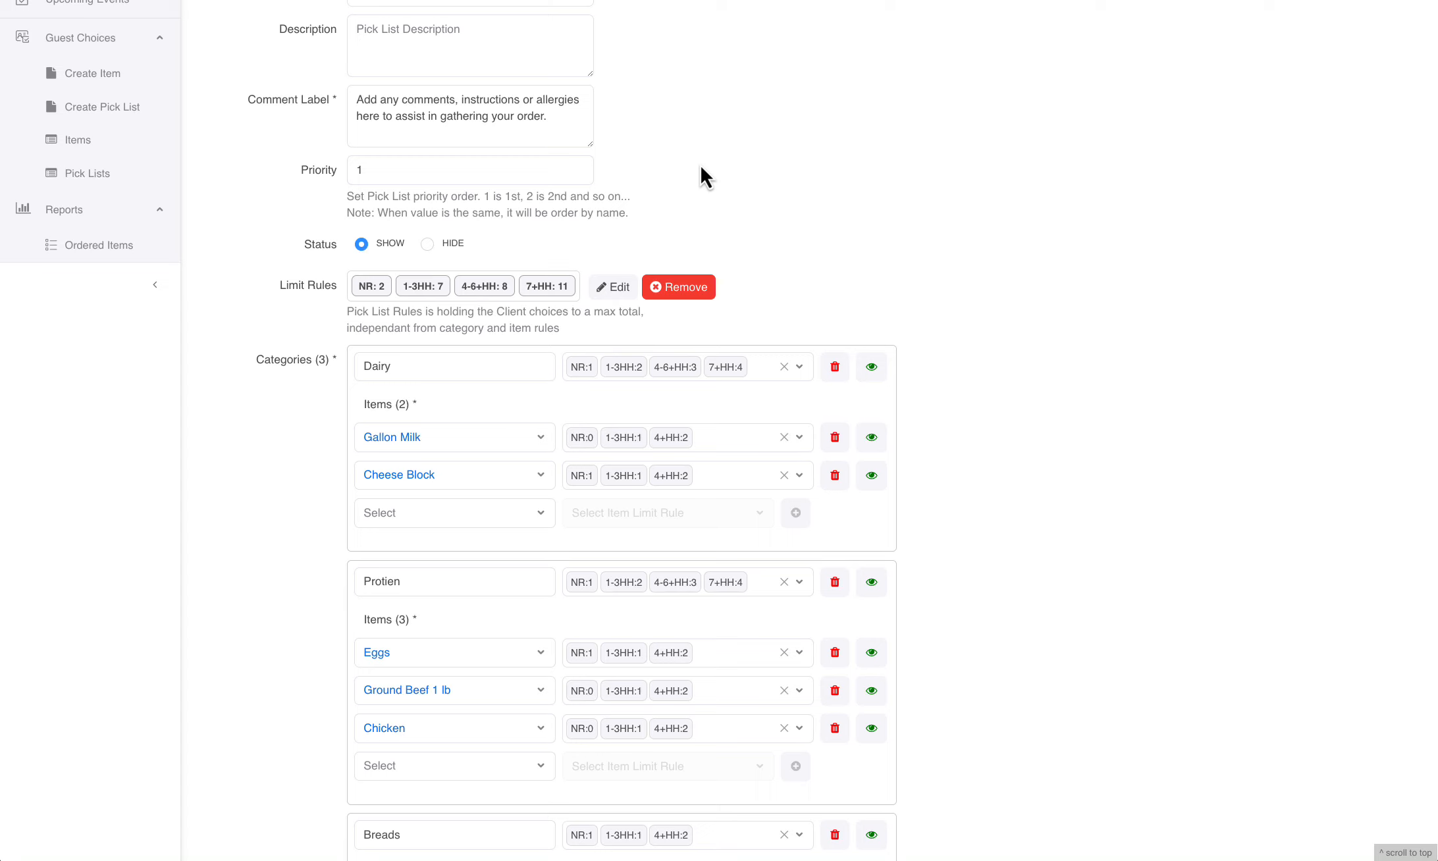
scroll(757, 195, down, 1)
click(371, 113)
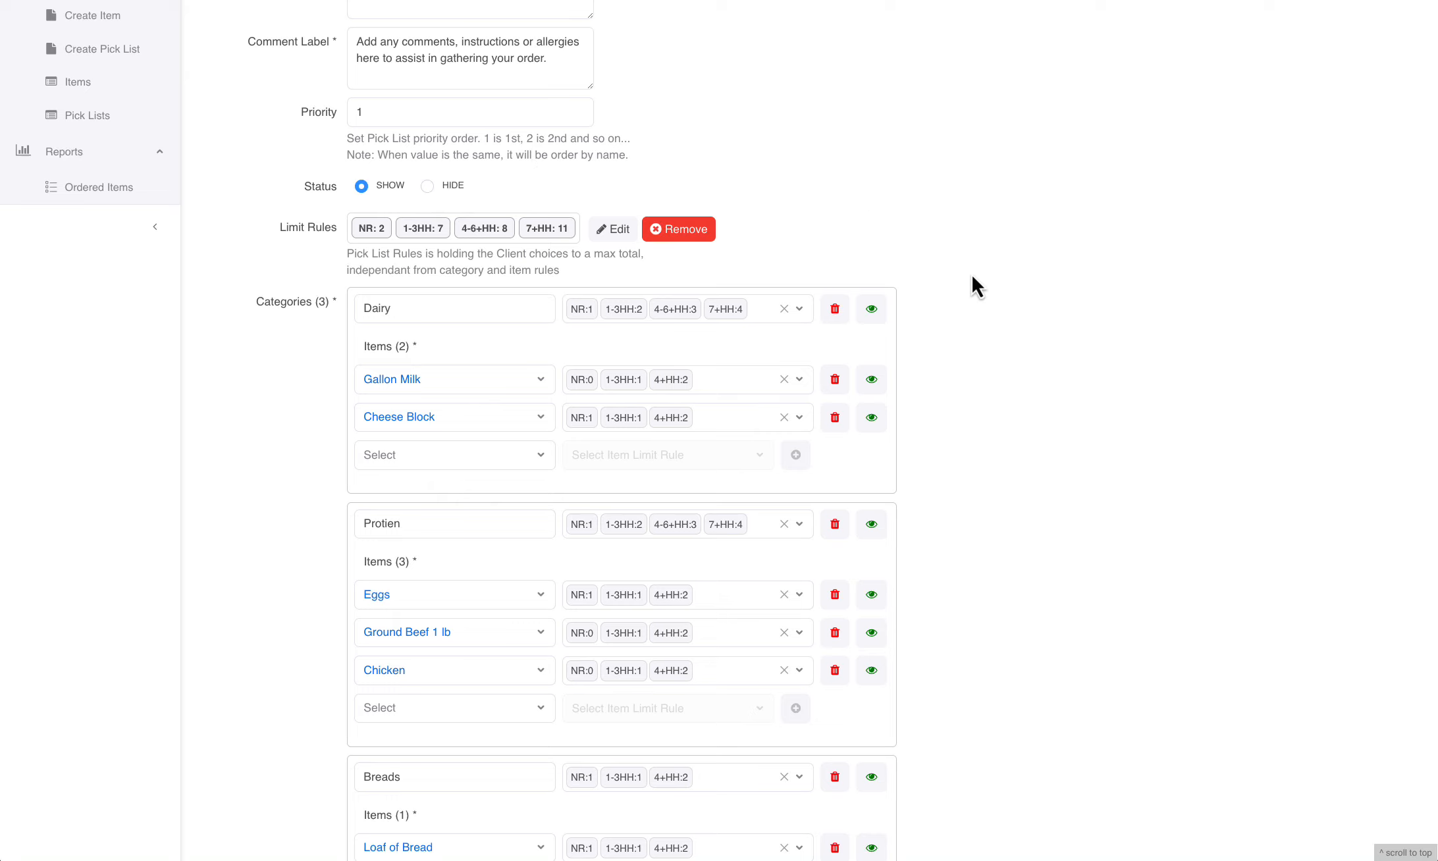
Examine the Dairy, Protien and Breads categories and the items listed in each
scroll(971, 273, down, 1)
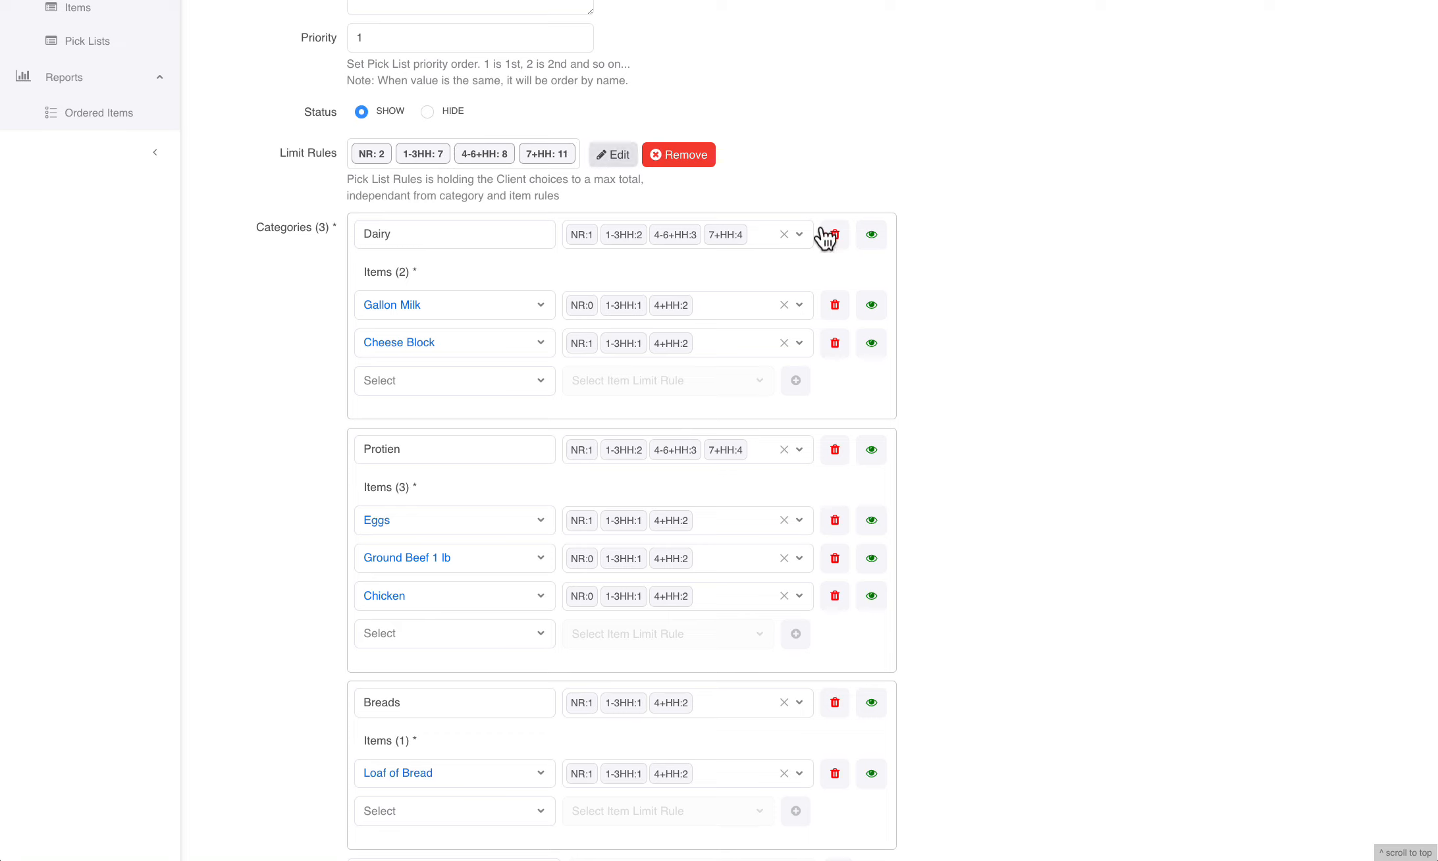
scroll(985, 321, down, 1)
scroll(985, 321, down, 1)
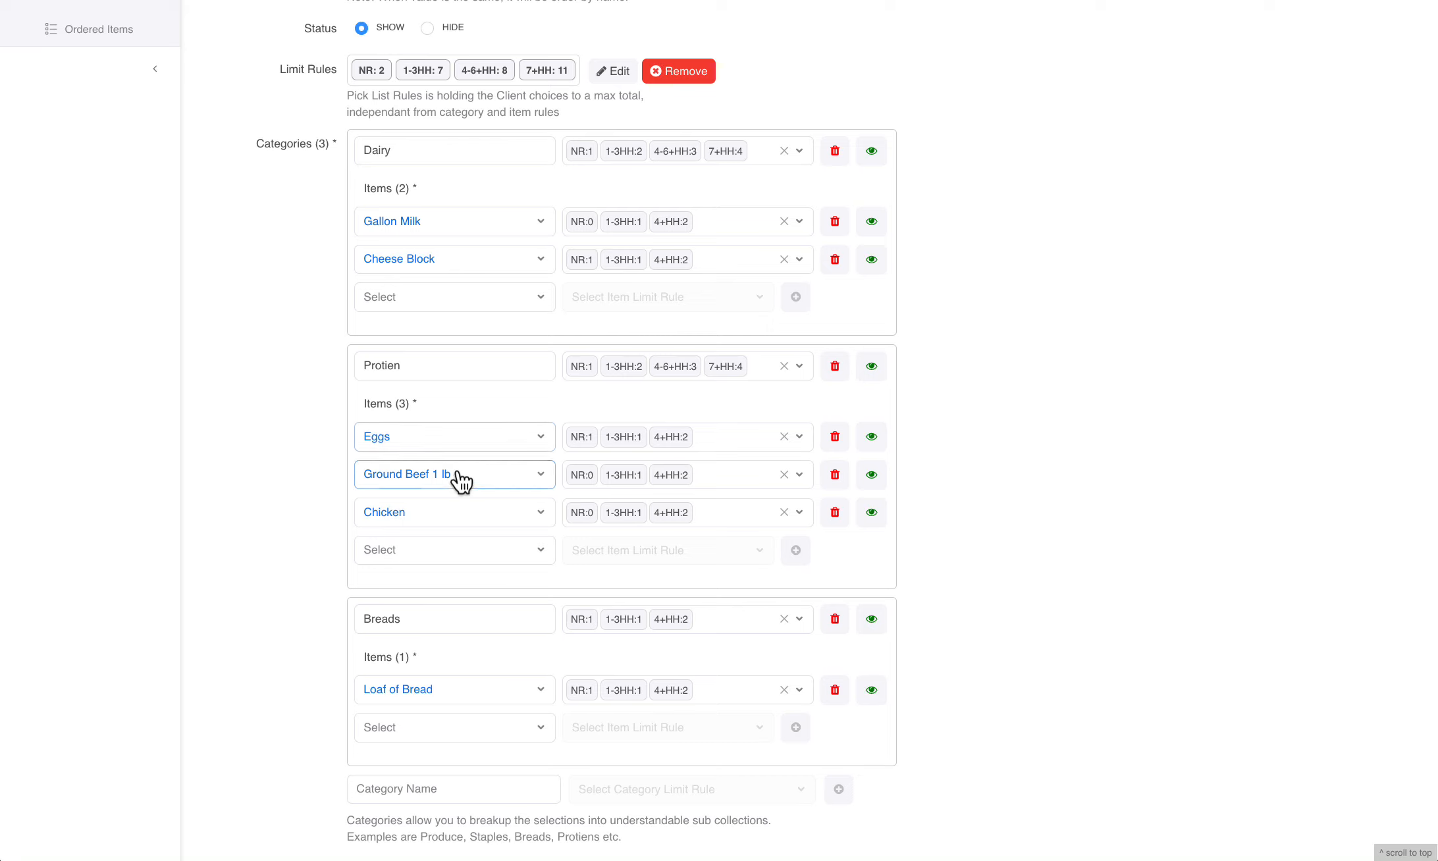
scroll(455, 511, up, 2)
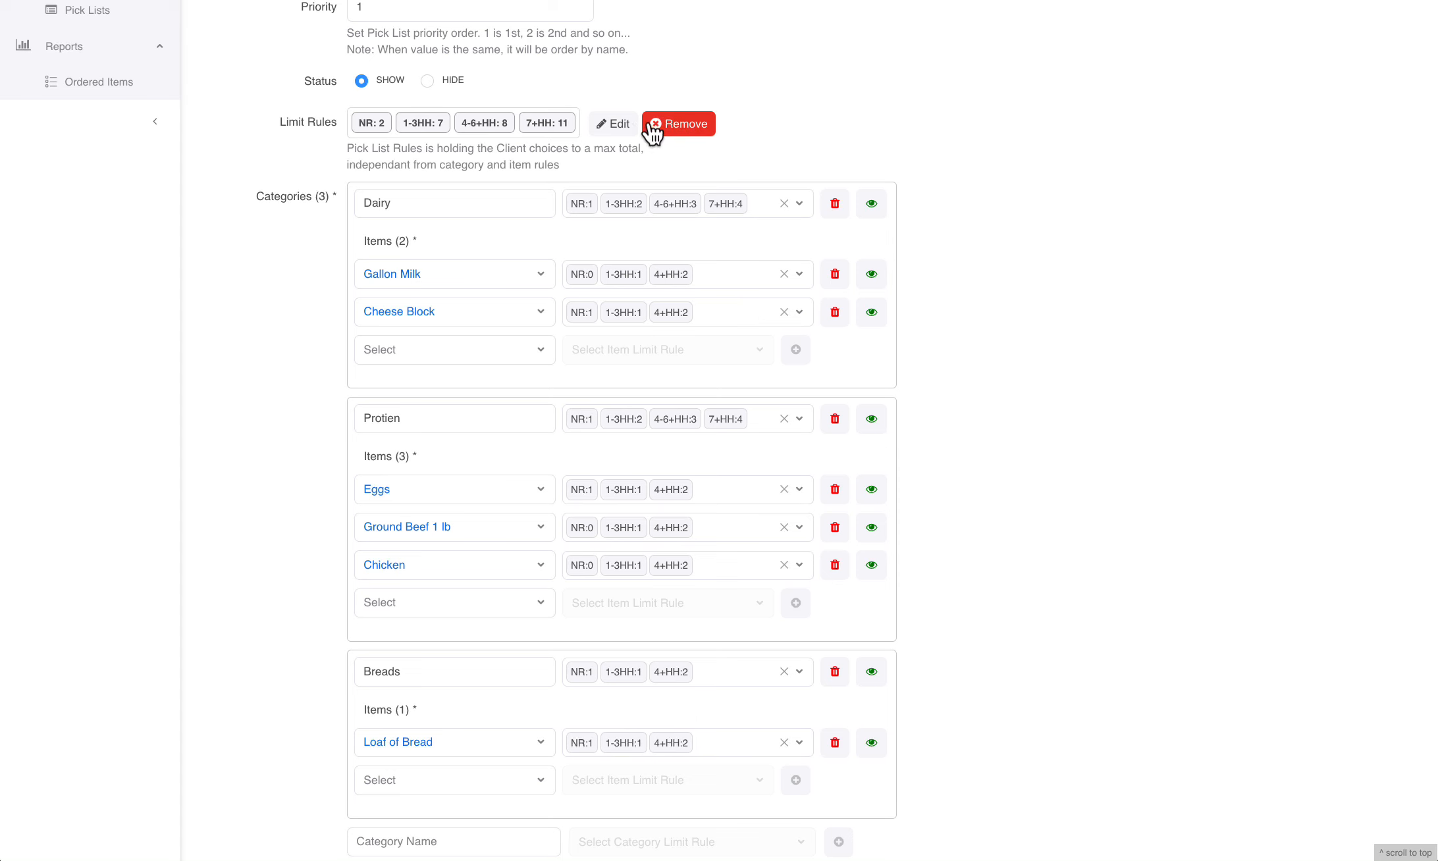
Open the pick list's overall limit rules and try lowering and raising the No Residence item quantity, ending at 2
click(623, 123)
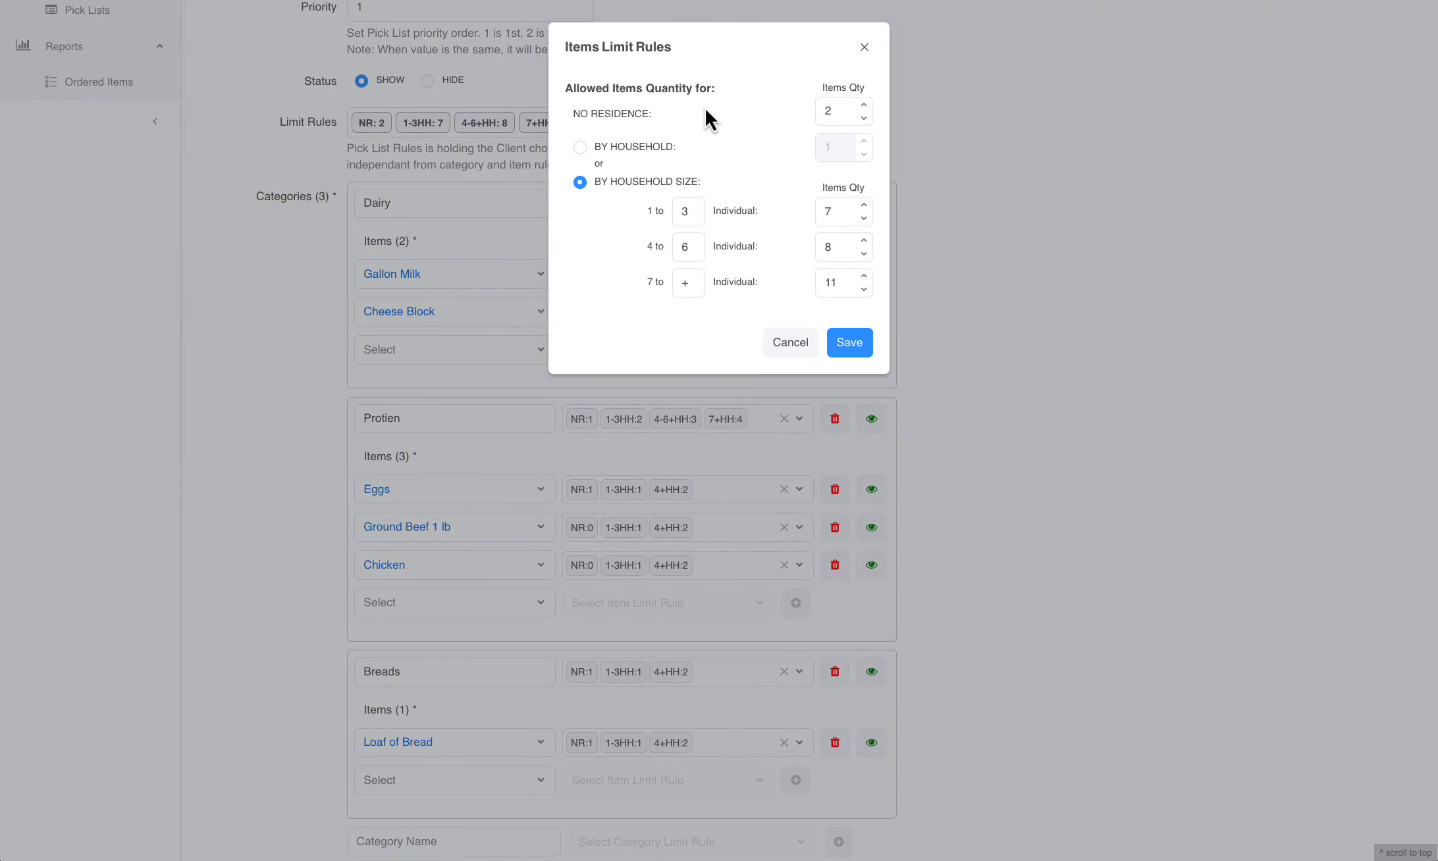
click(841, 115)
click(864, 120)
click(865, 119)
click(864, 104)
click(864, 104)
click(853, 112)
Compare the By Household and By Household Size limit options with their quantity fields, and close the limit rules without saving
click(580, 148)
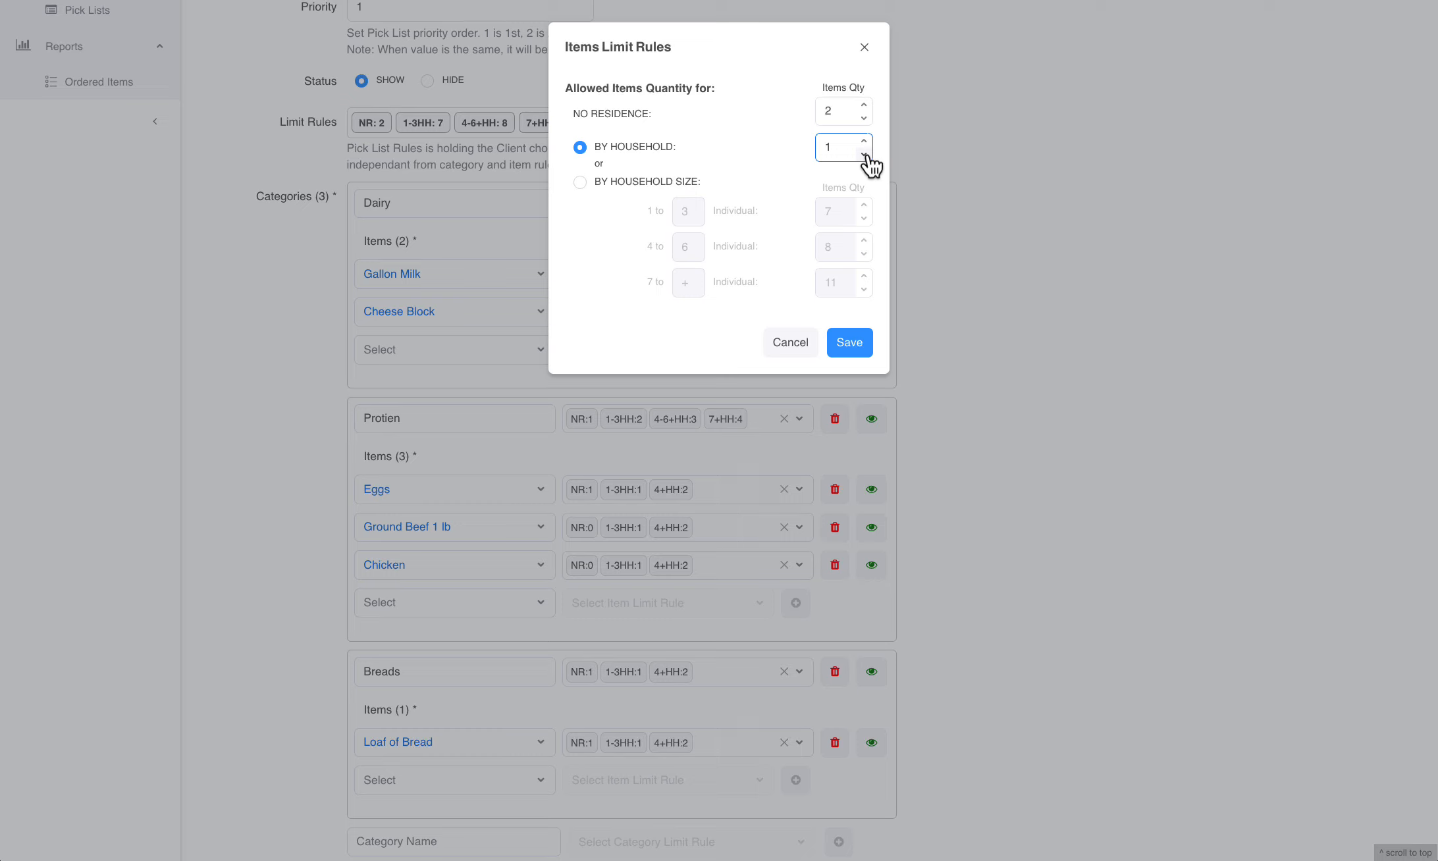
click(579, 183)
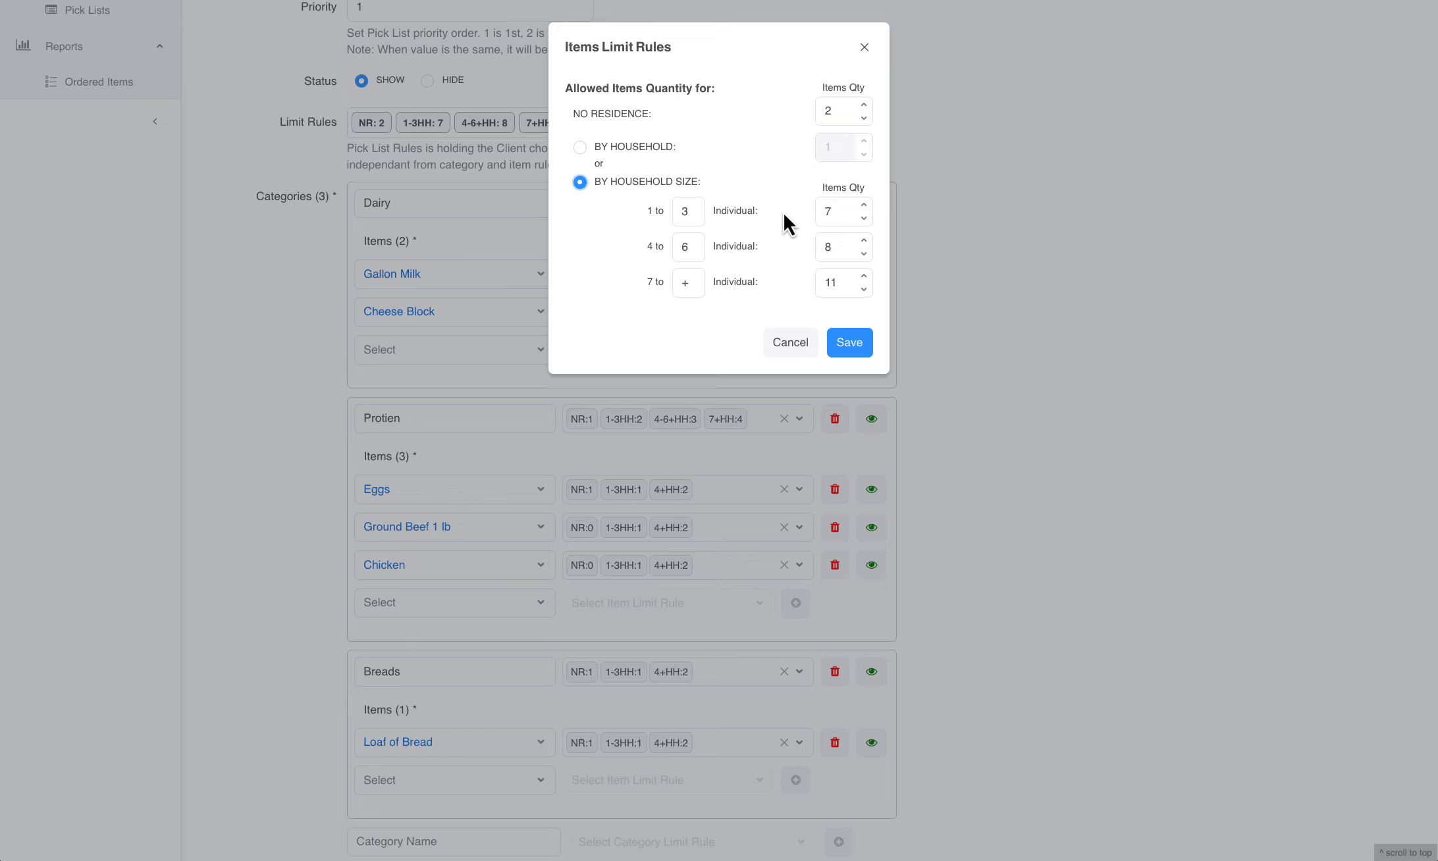
click(835, 224)
click(834, 249)
click(850, 279)
click(675, 284)
click(839, 286)
click(793, 349)
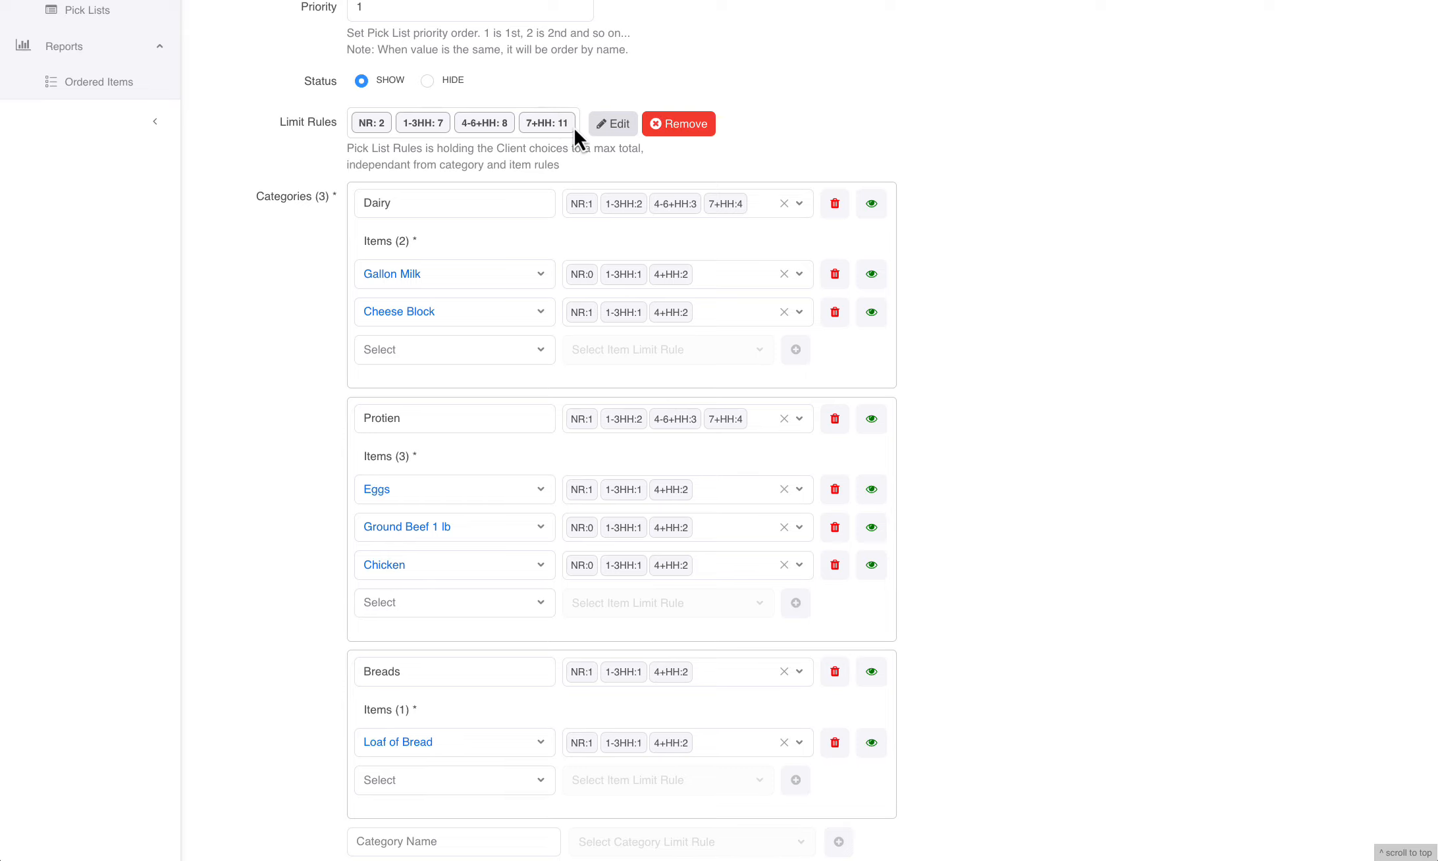
Examine the limit rules assigned to each category and item, down to the end of the pick list form
scroll(882, 263, down, 1)
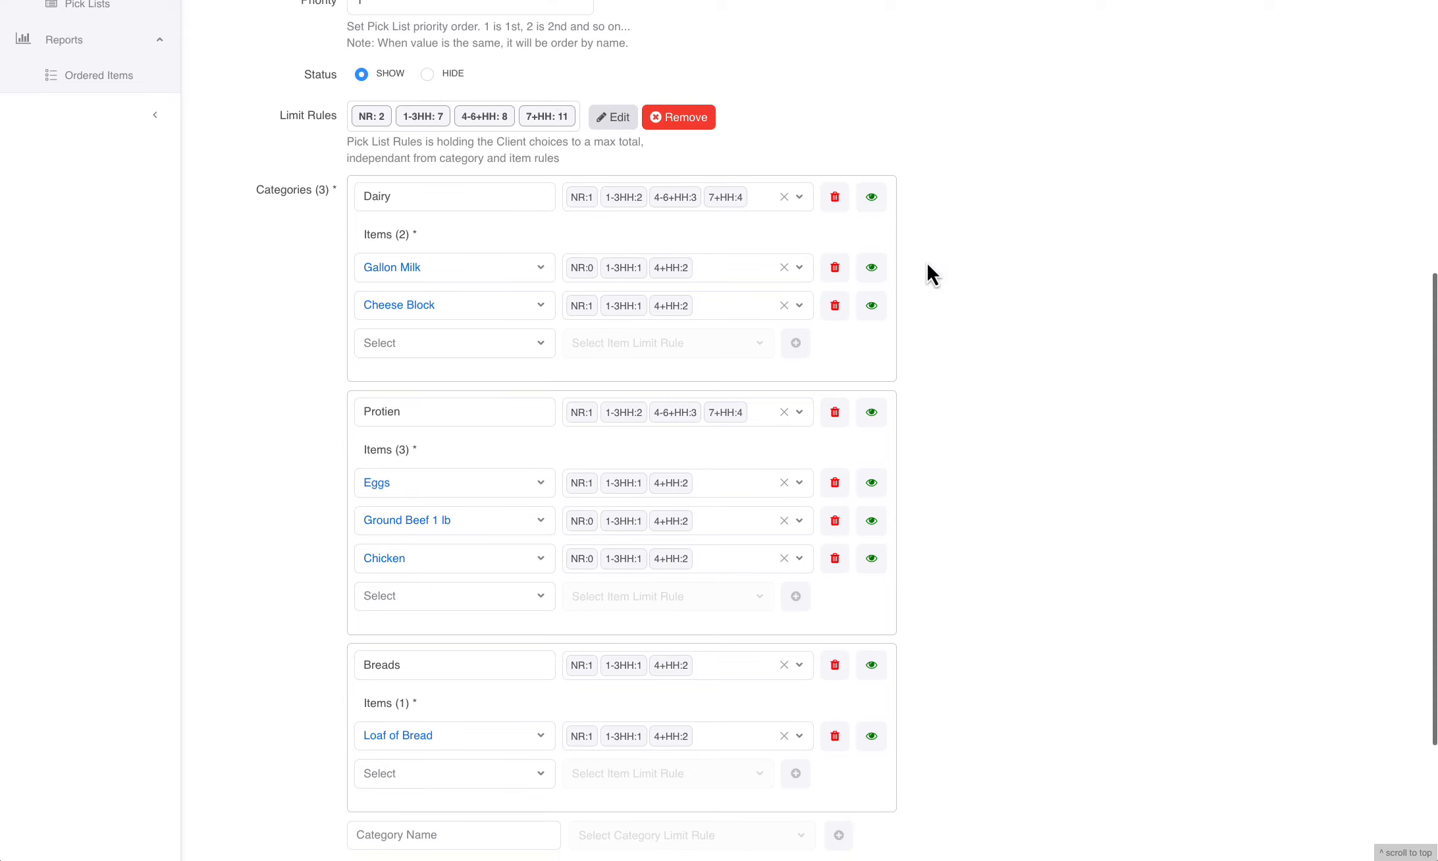
click(604, 208)
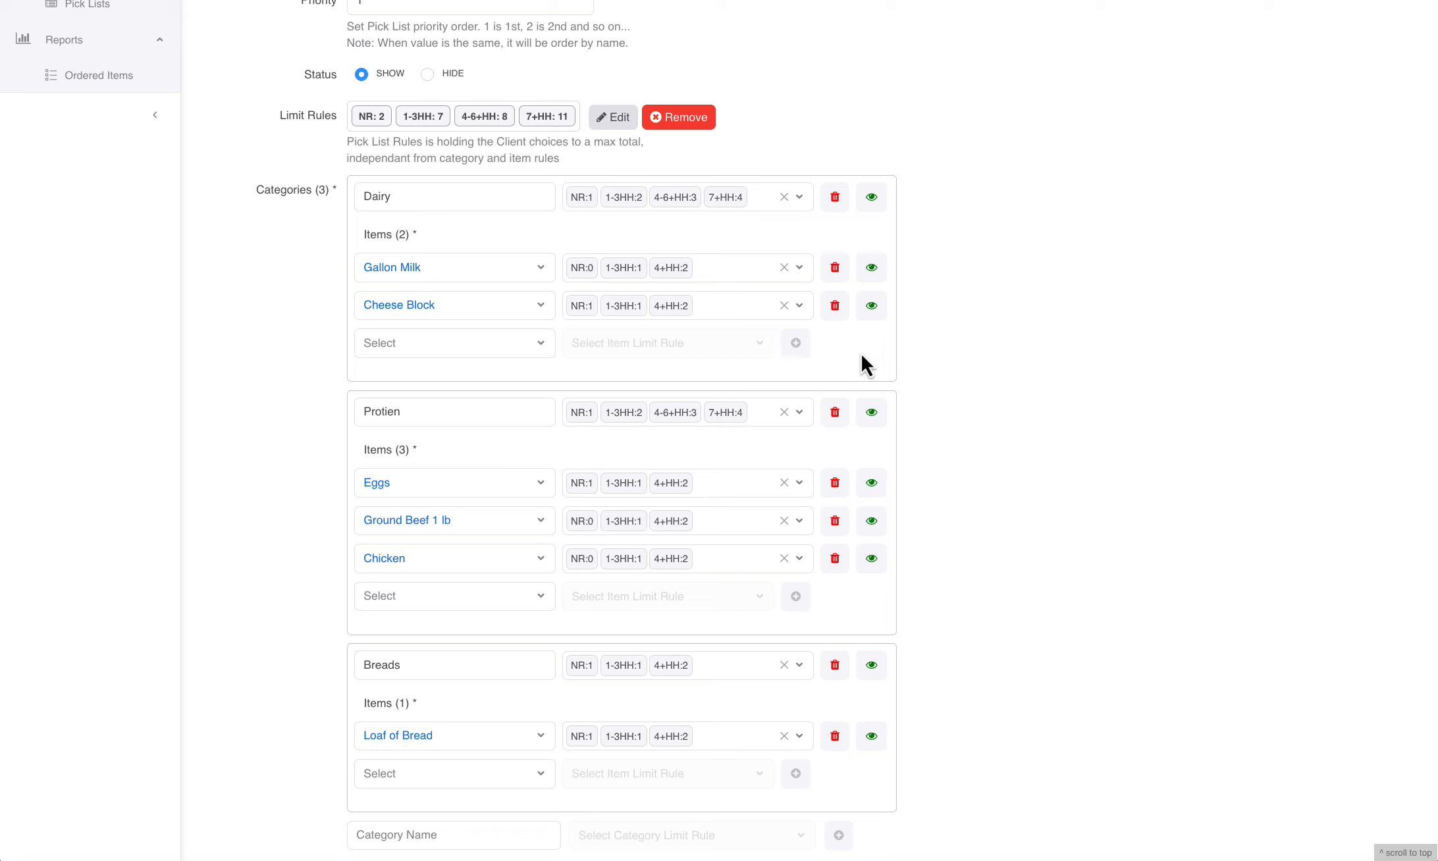
scroll(870, 354, down, 3)
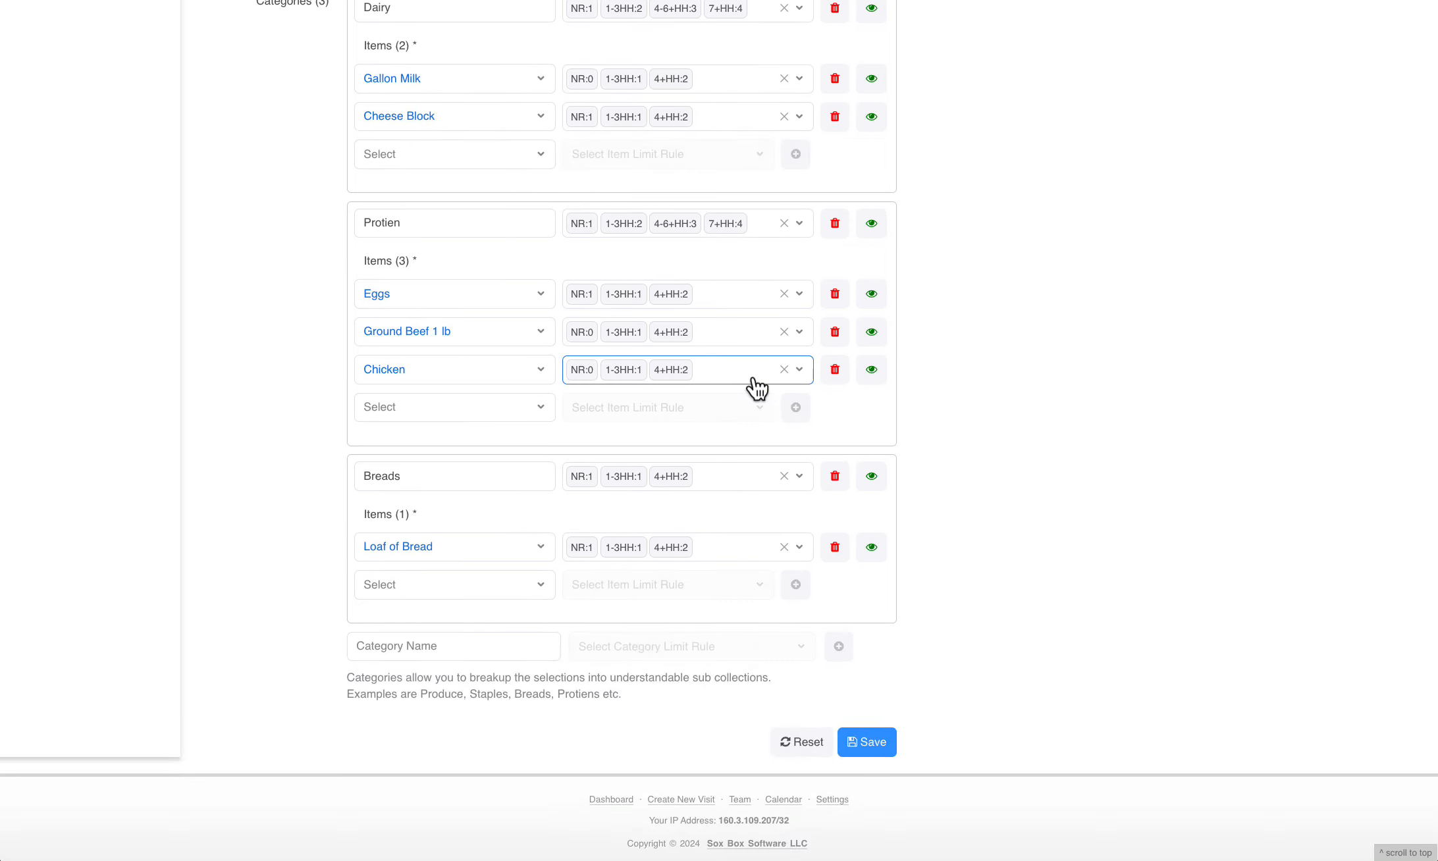
scroll(756, 387, down, 1)
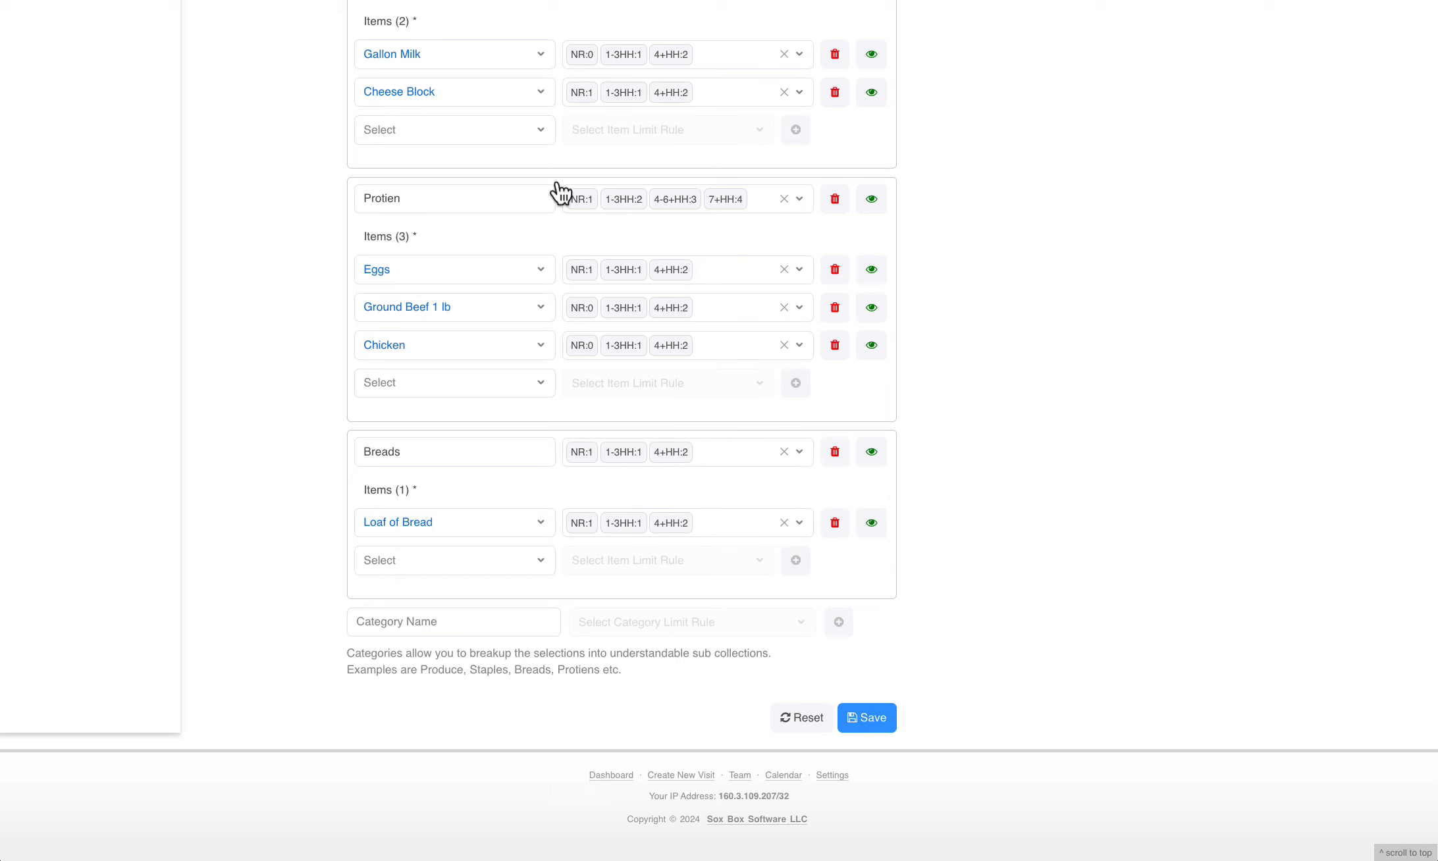
Review the Online Food Order List form from its categories and limit rules back up to the list name
scroll(652, 470, up, 1)
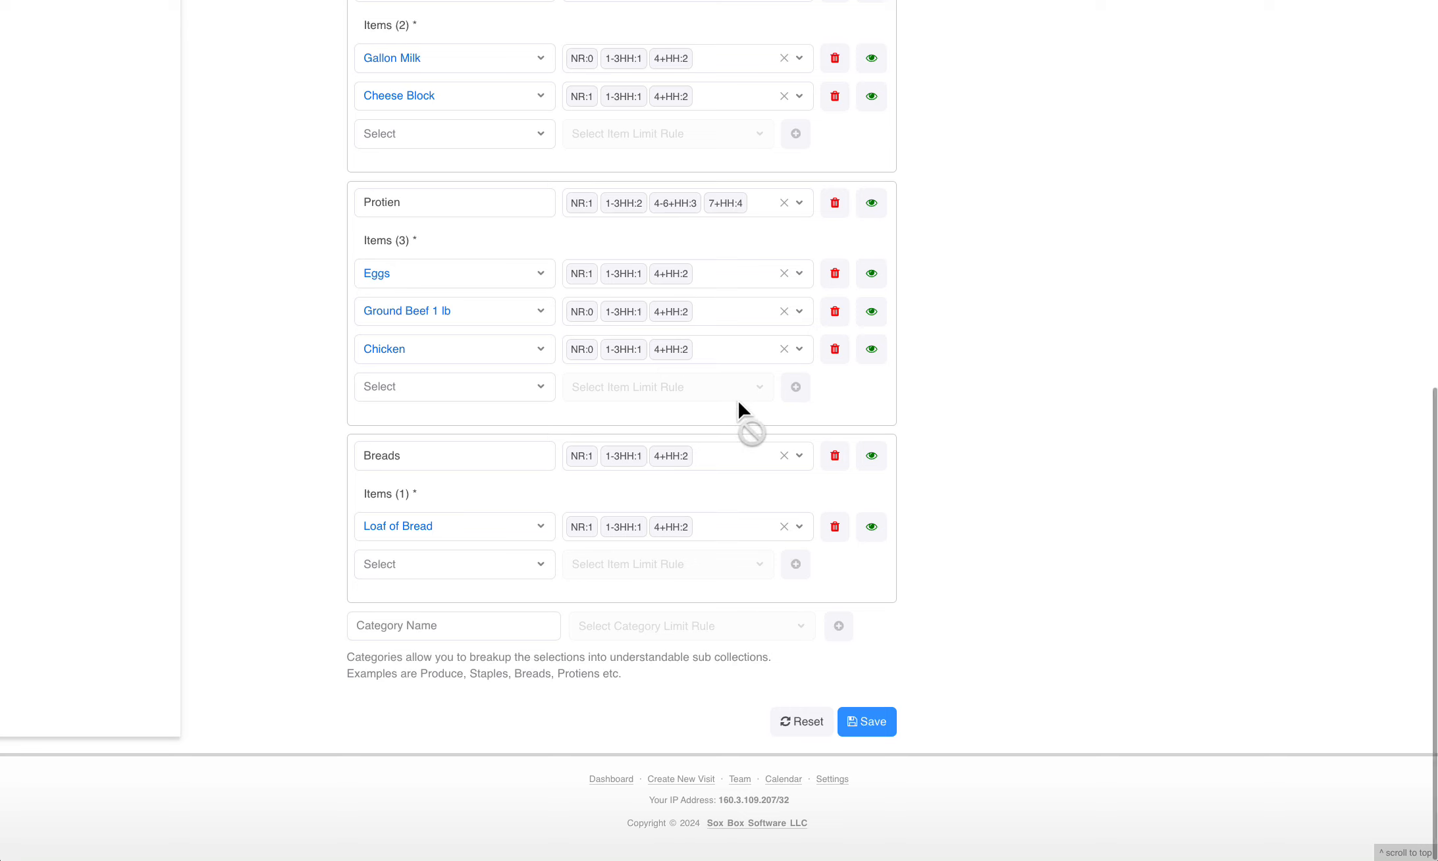
scroll(722, 411, up, 3)
scroll(712, 402, up, 1)
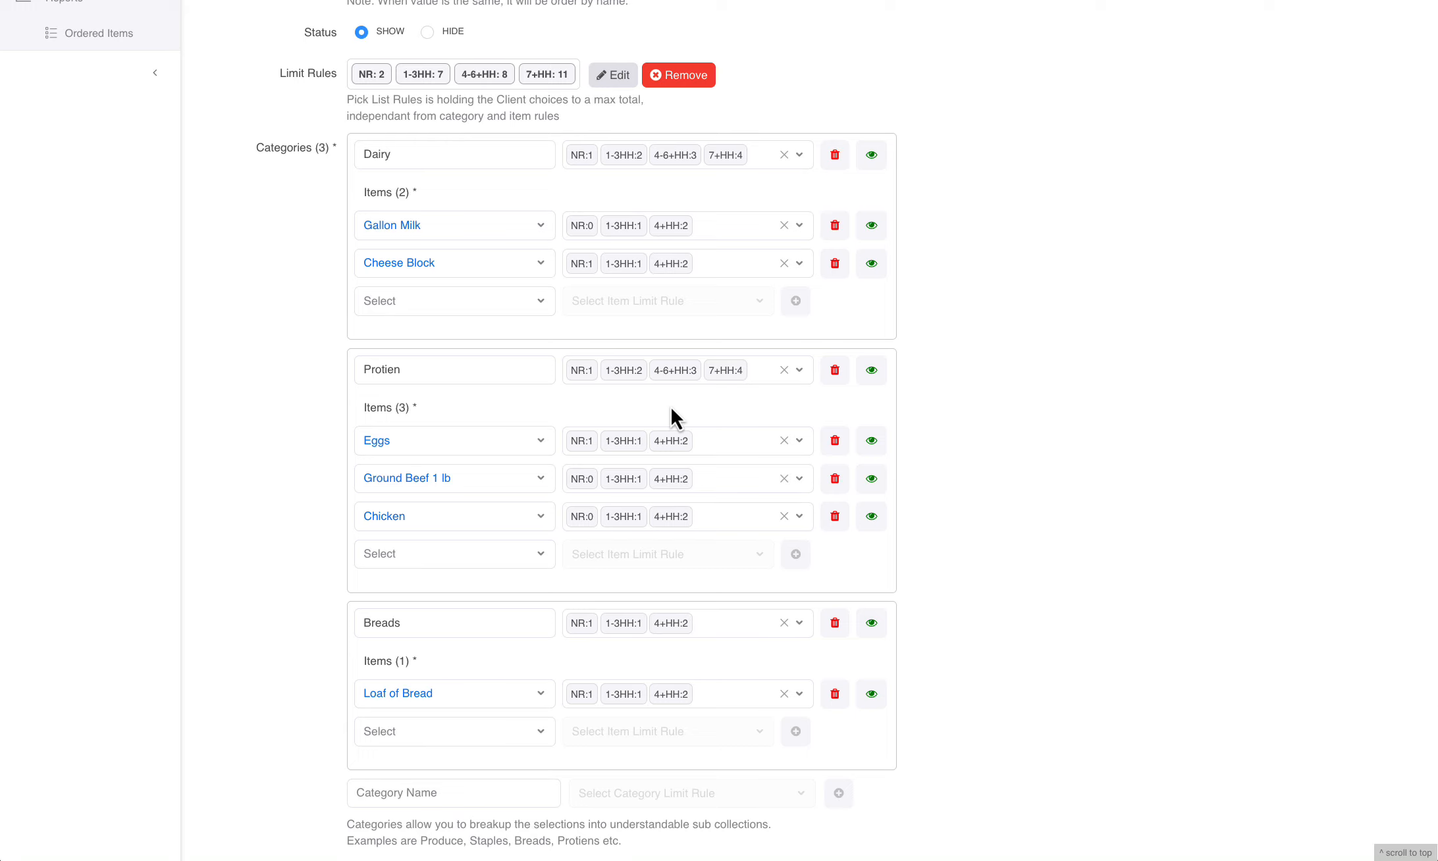
scroll(671, 405, up, 5)
scroll(644, 401, up, 3)
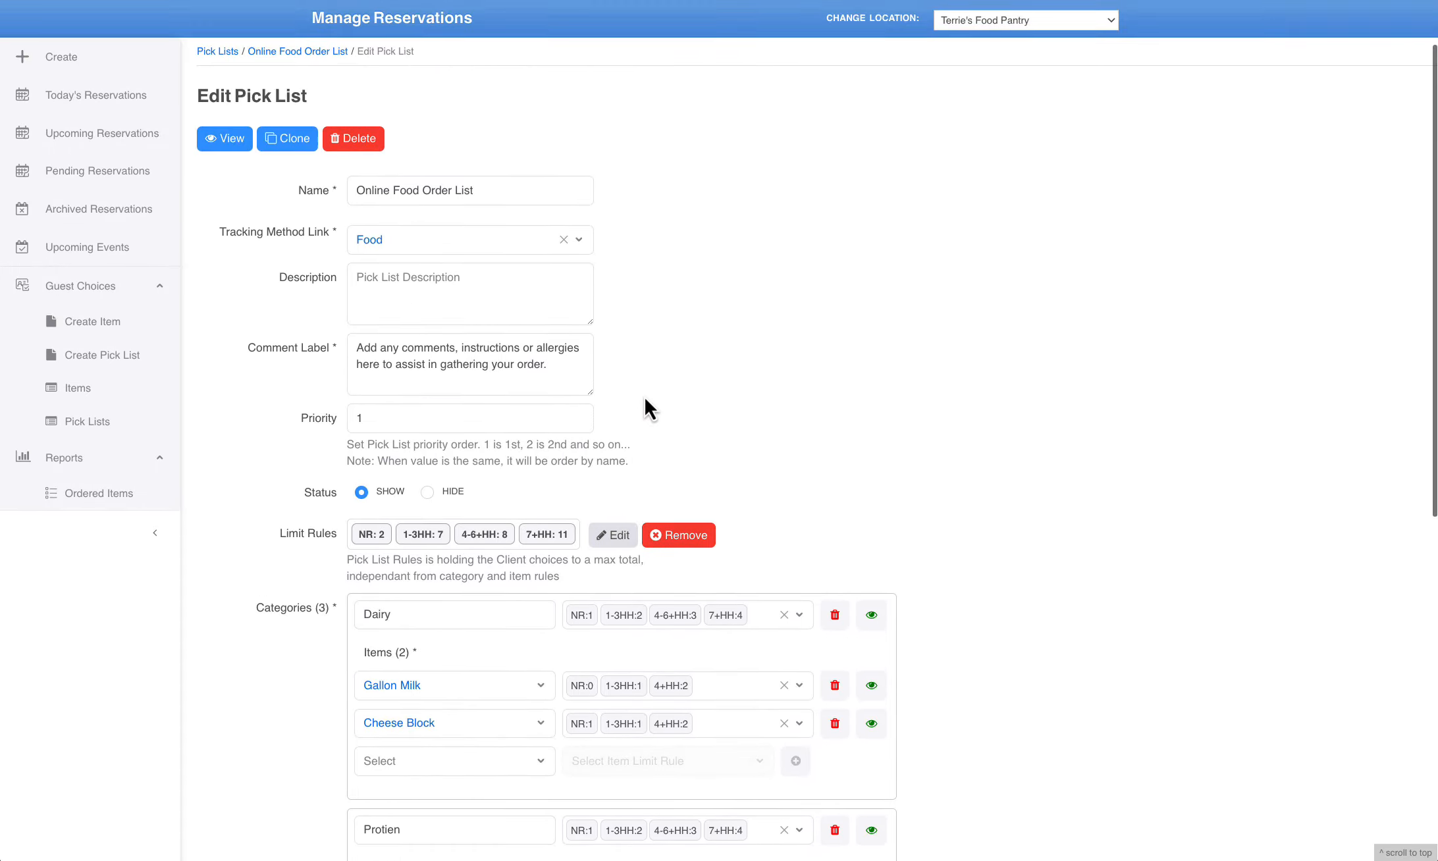
click(459, 223)
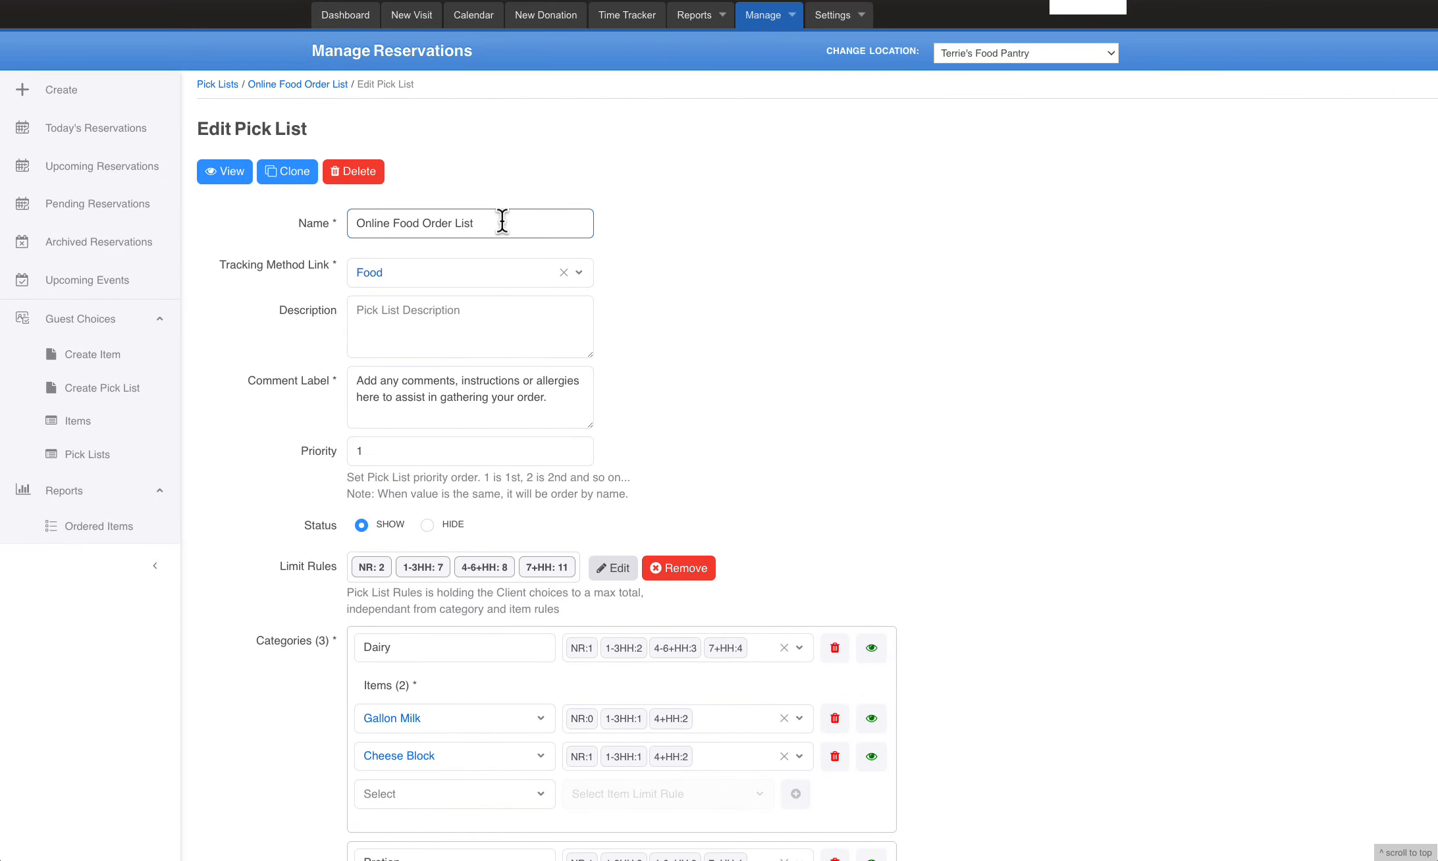
Open the Produce pick list for editing and examine the full text of its comment label
click(99, 456)
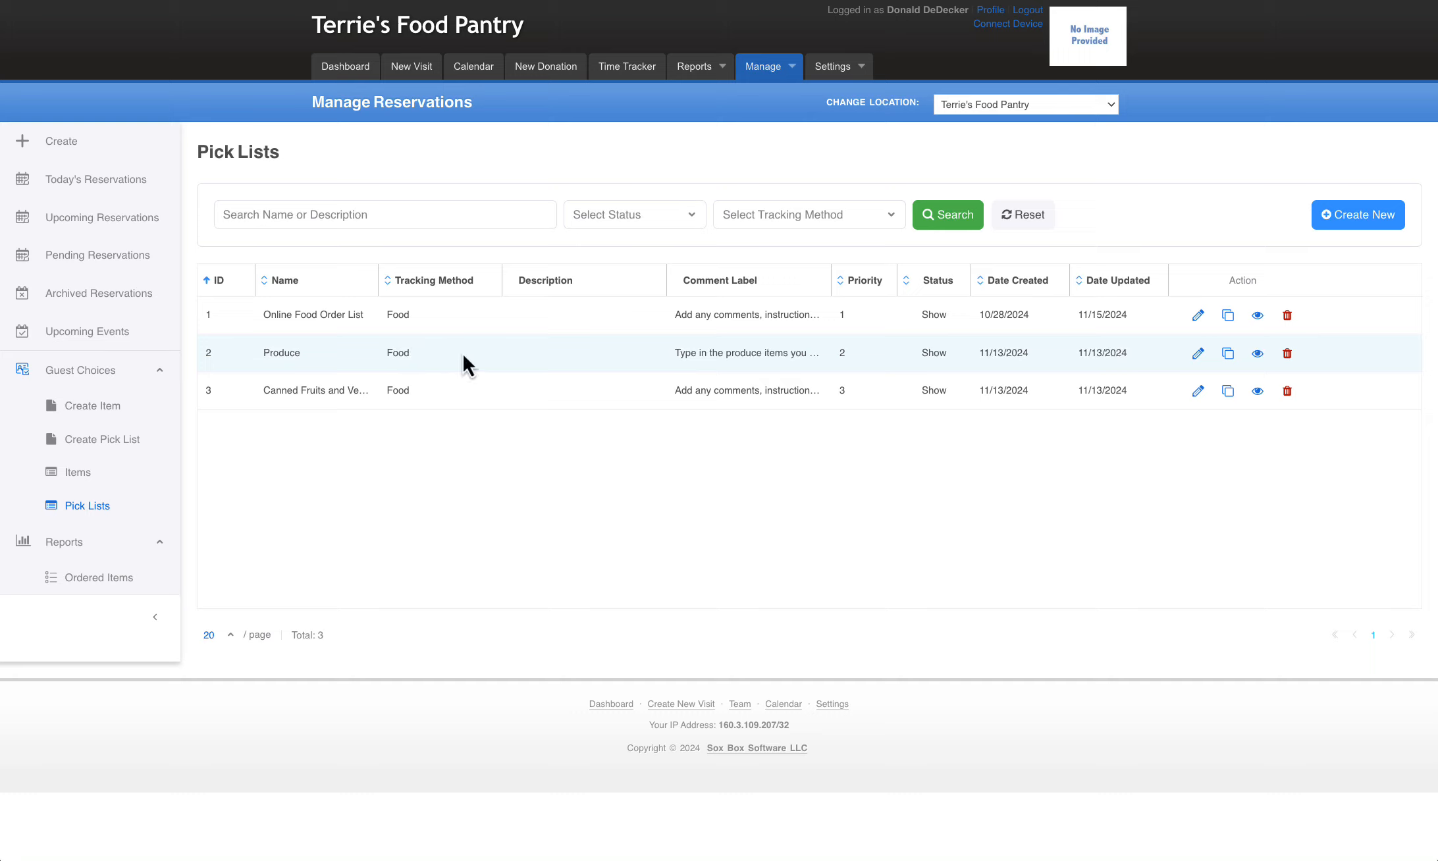
click(1197, 354)
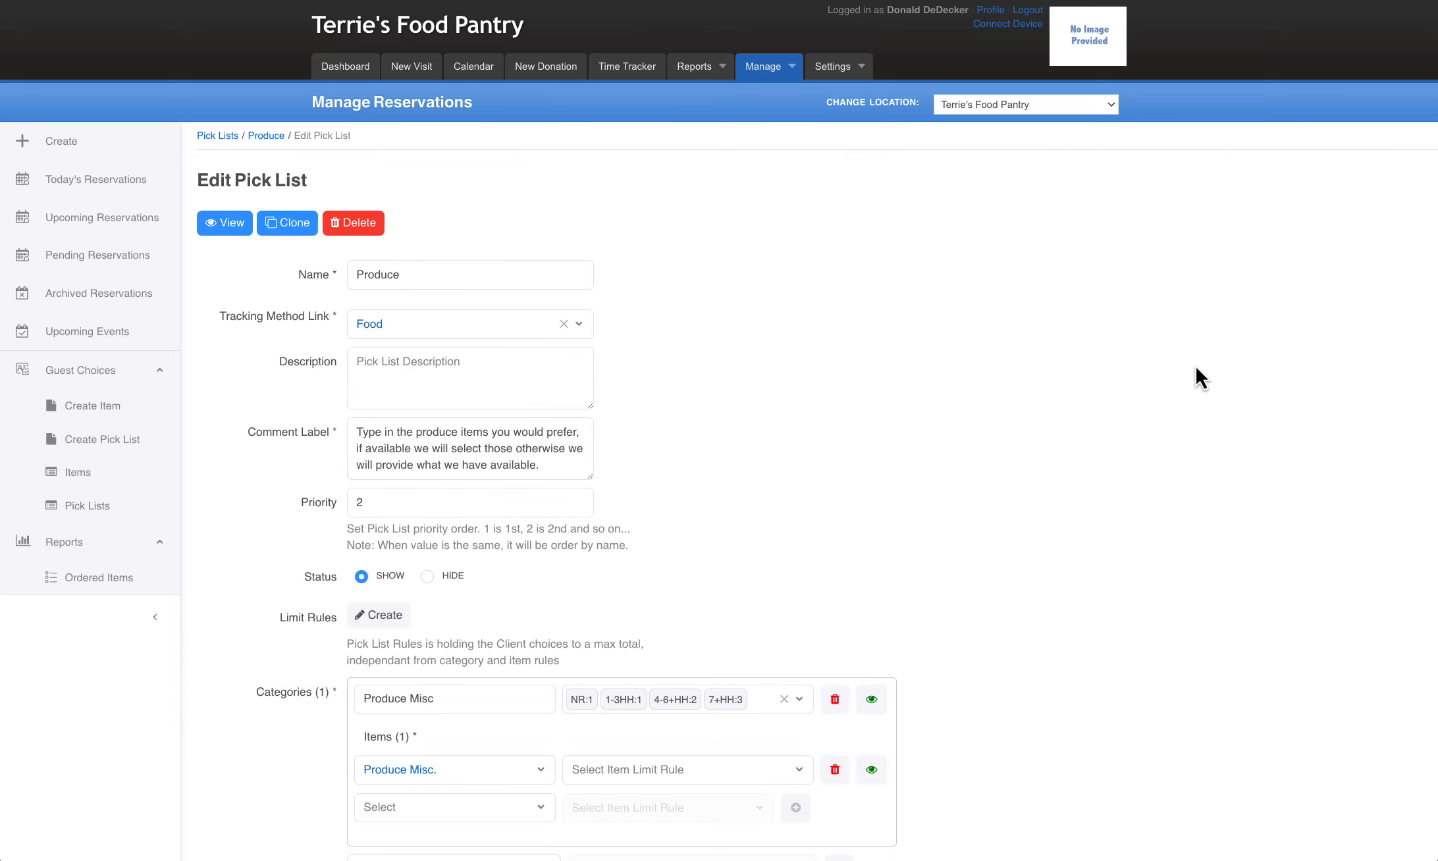
scroll(1186, 364, down, 1)
click(389, 414)
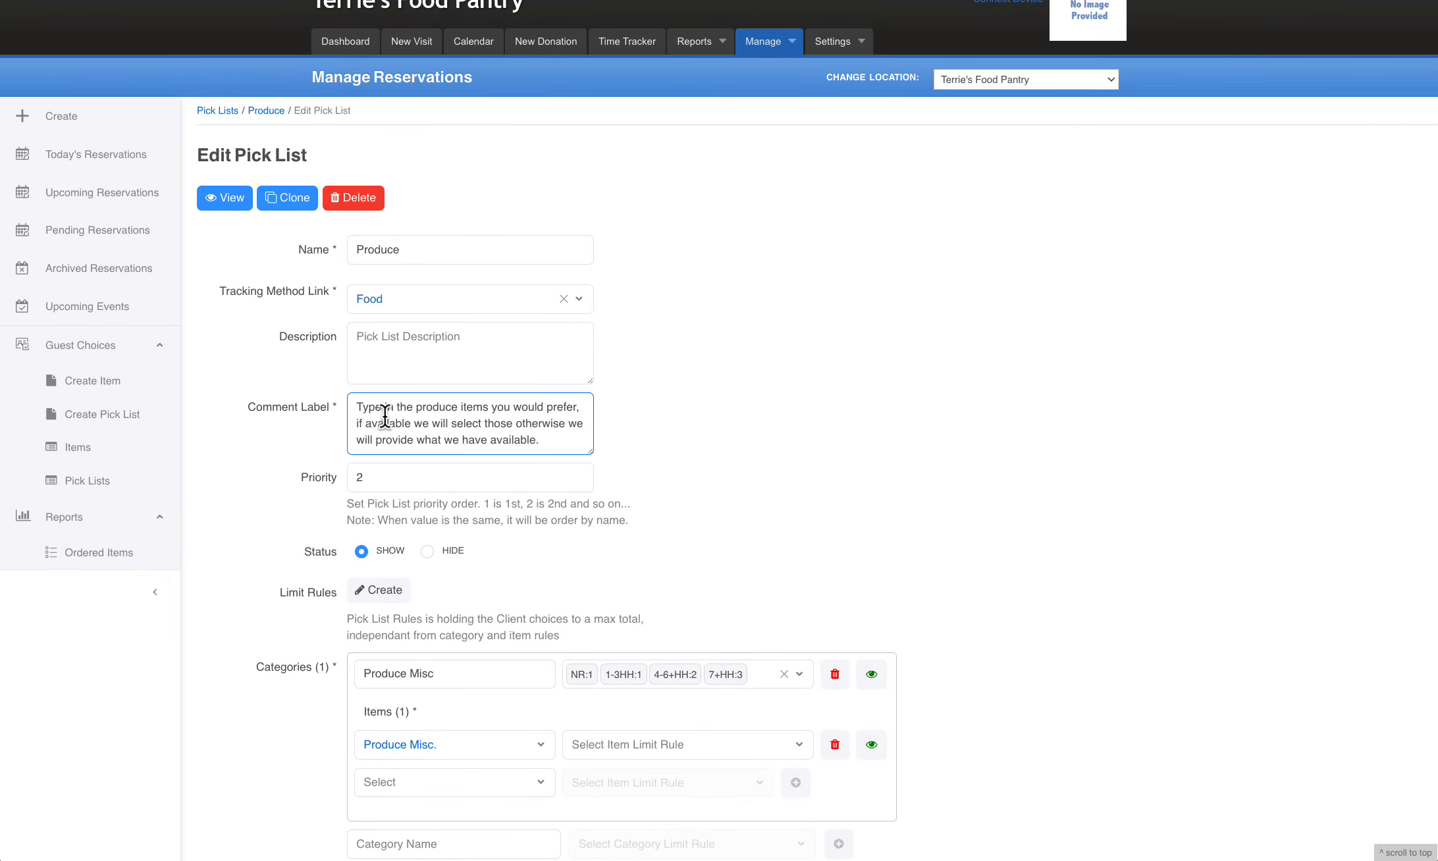
drag(357, 409, 561, 440)
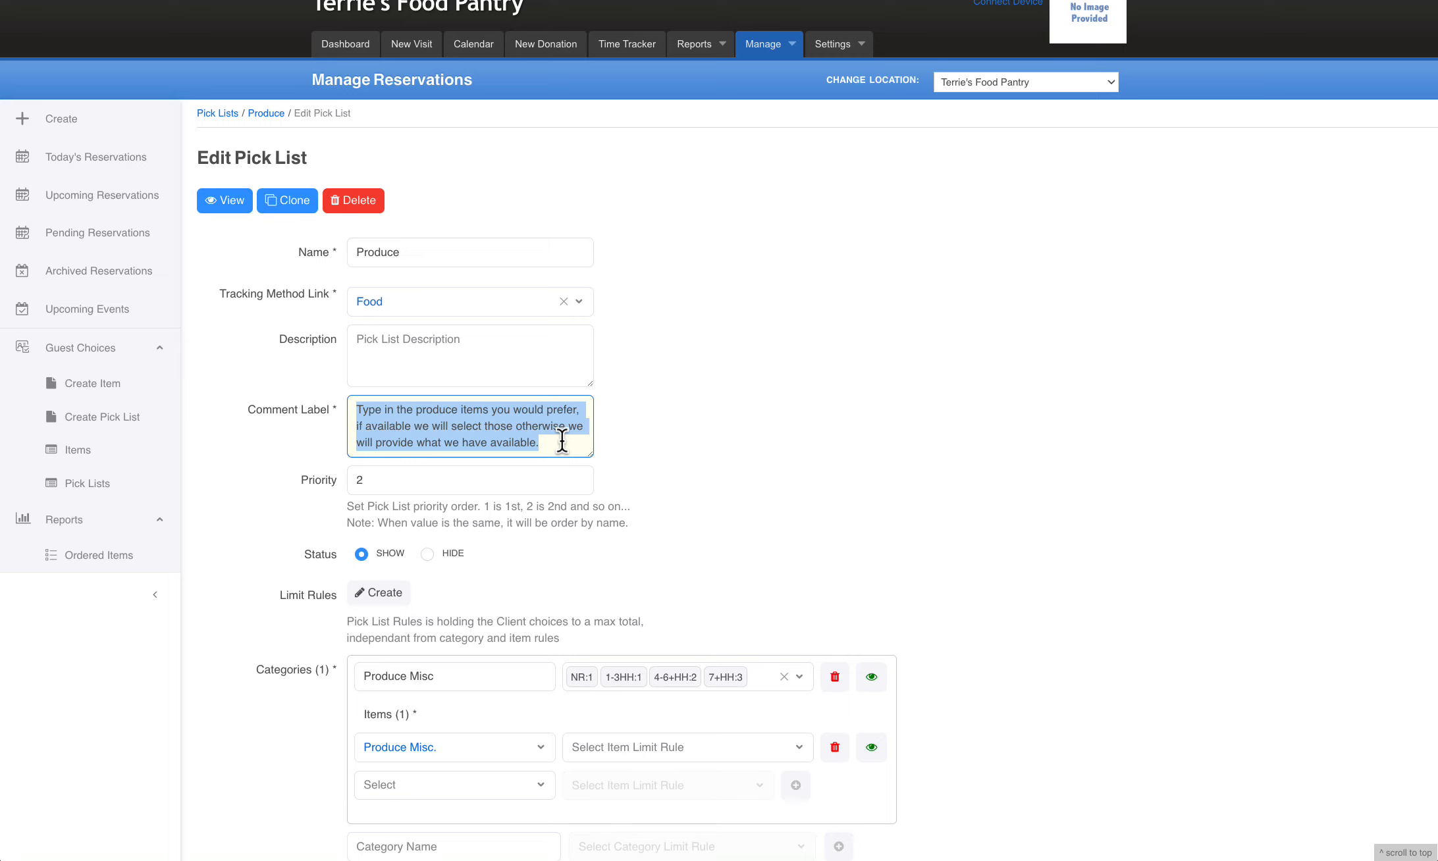
click(751, 489)
Examine the Produce pick list's priority, overall limit rules setting, and the Produce Misc category with its item and limit rule
scroll(750, 489, down, 3)
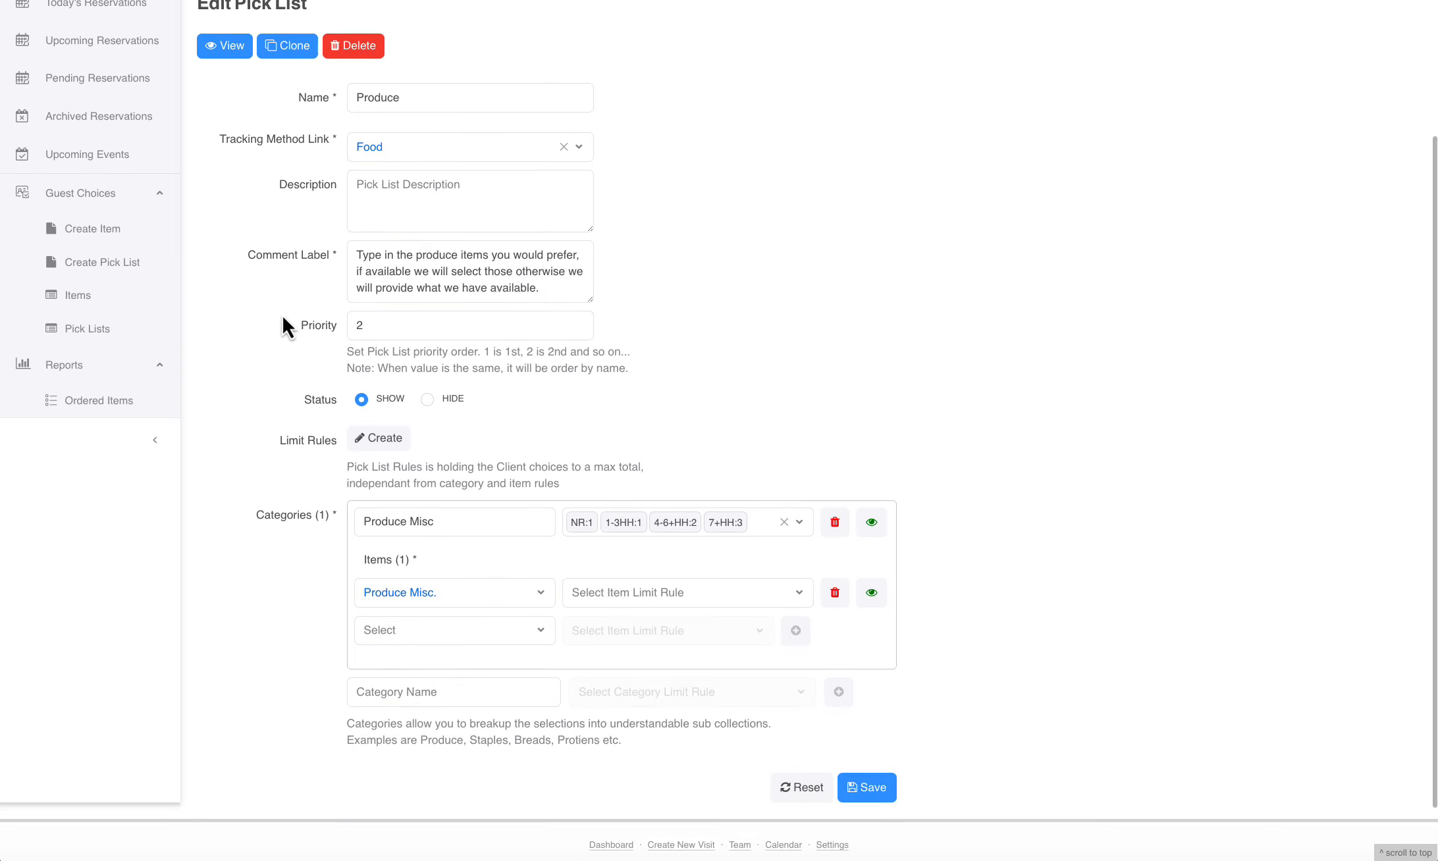
click(382, 326)
click(751, 366)
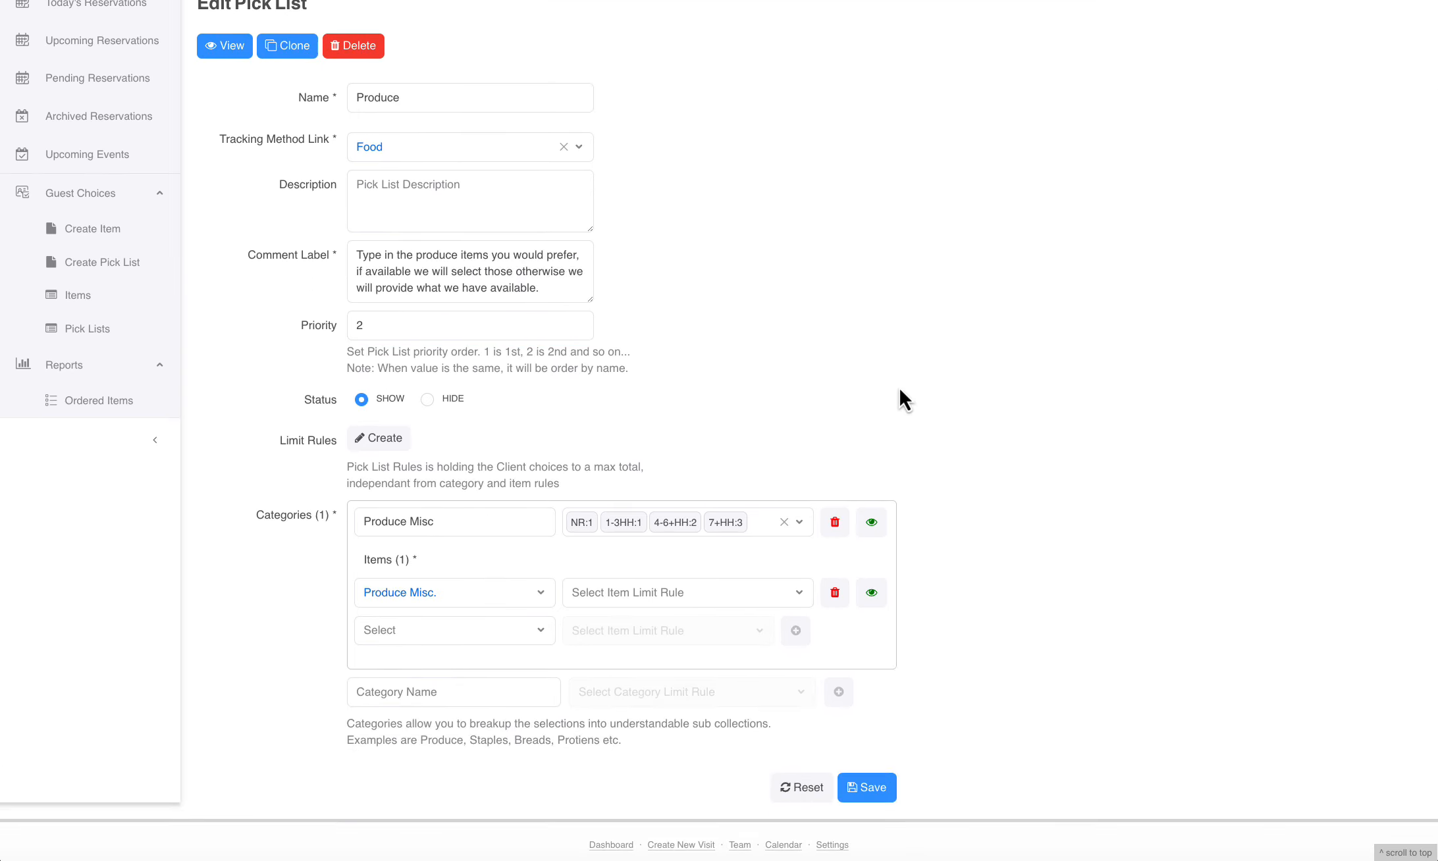
scroll(899, 385, down, 2)
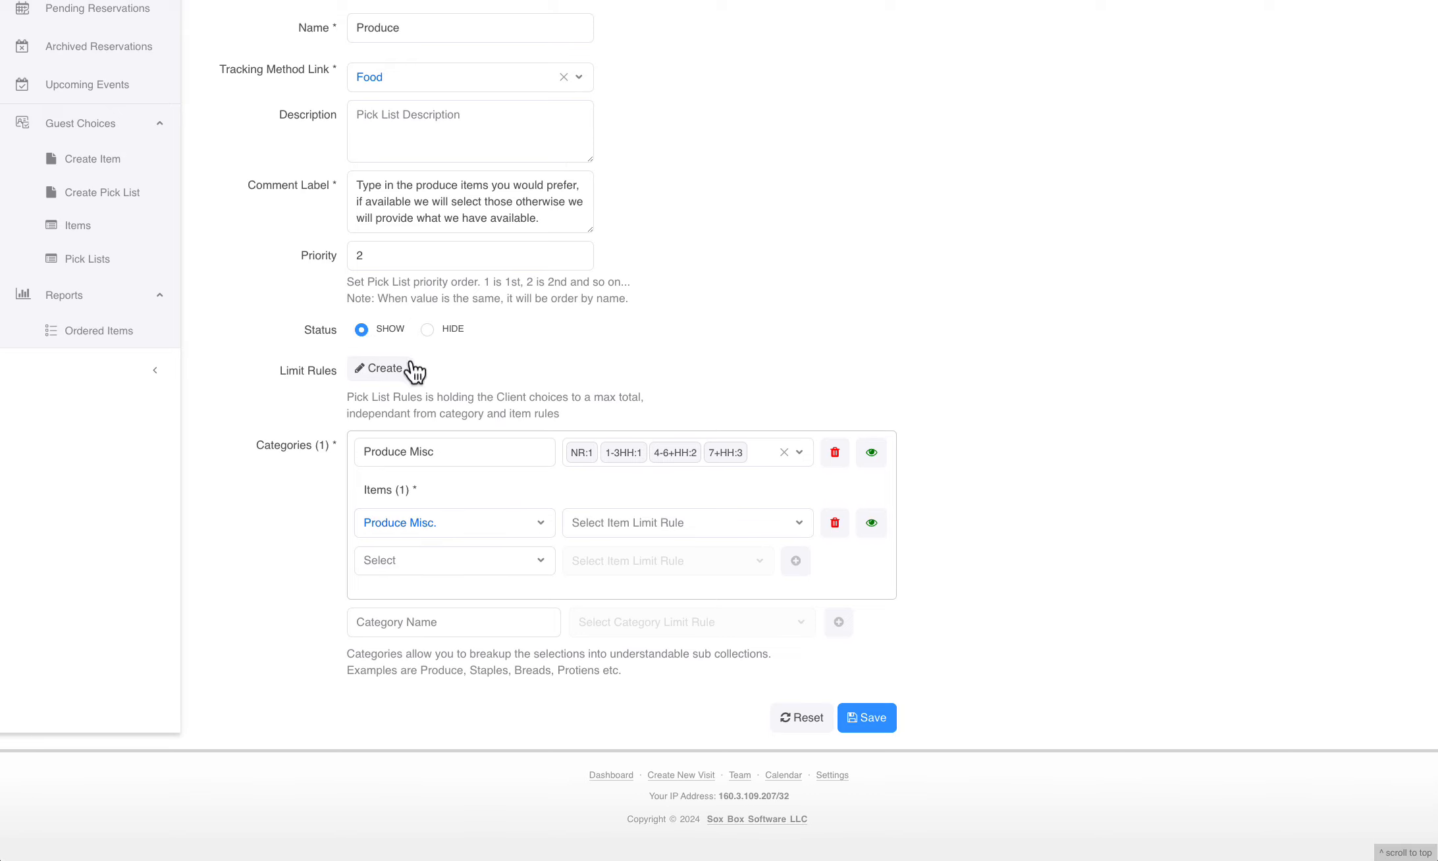
click(388, 498)
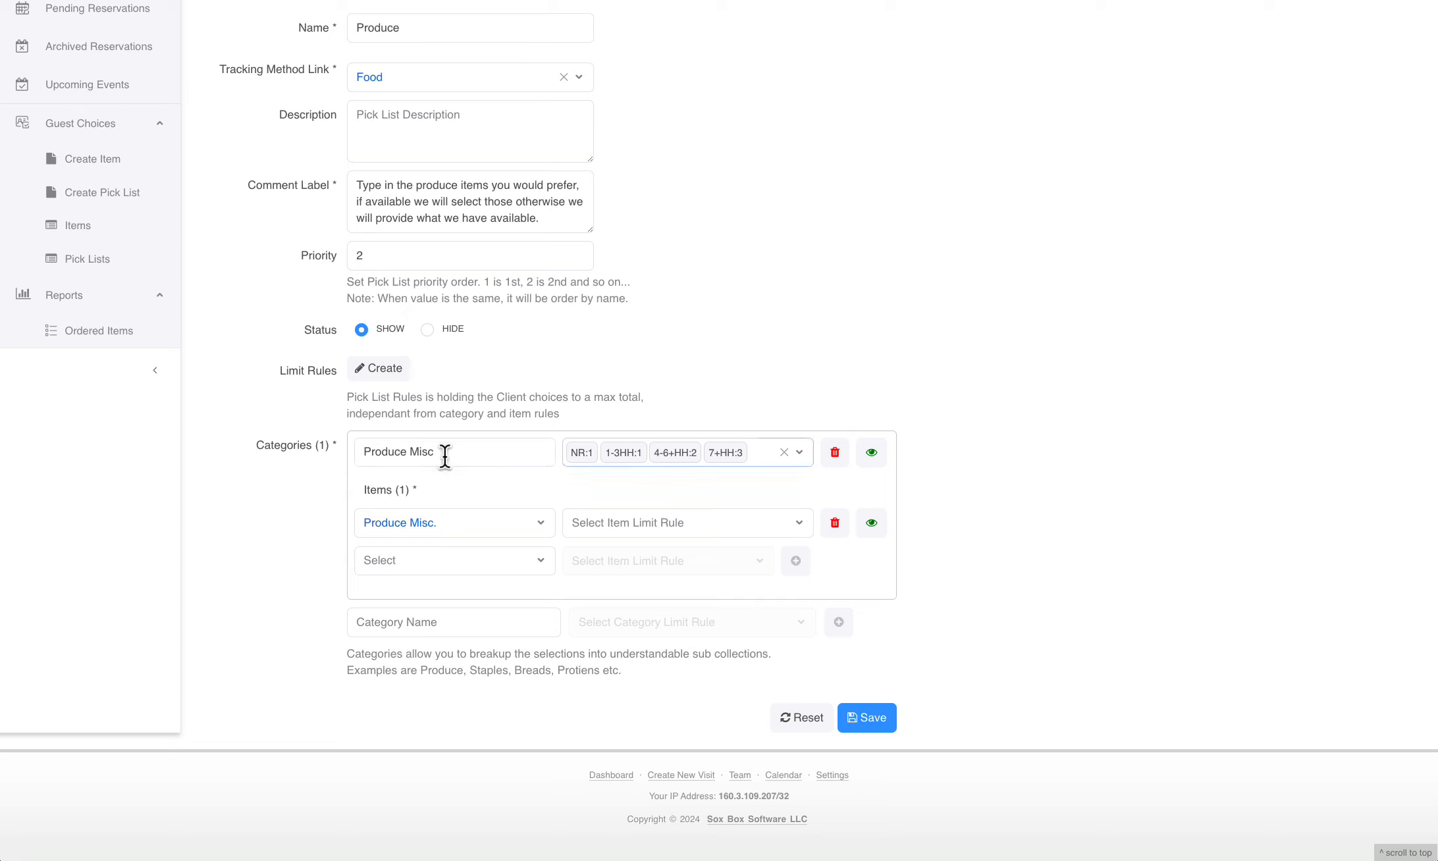
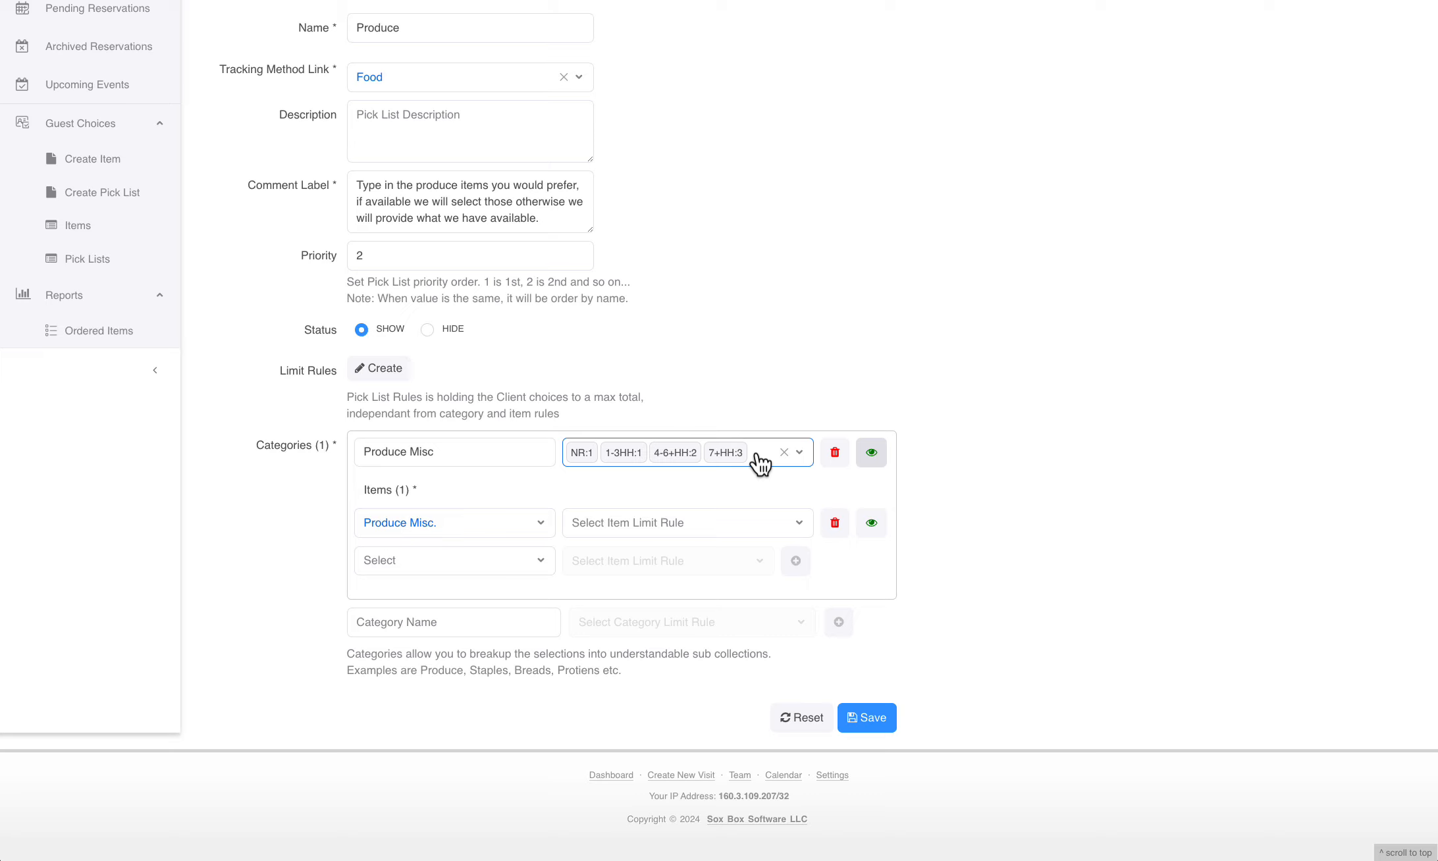
Open the Canned Fruits and Veggies pick list for editing and examine its comment label, overall limit rules, categories and item limits
click(76, 260)
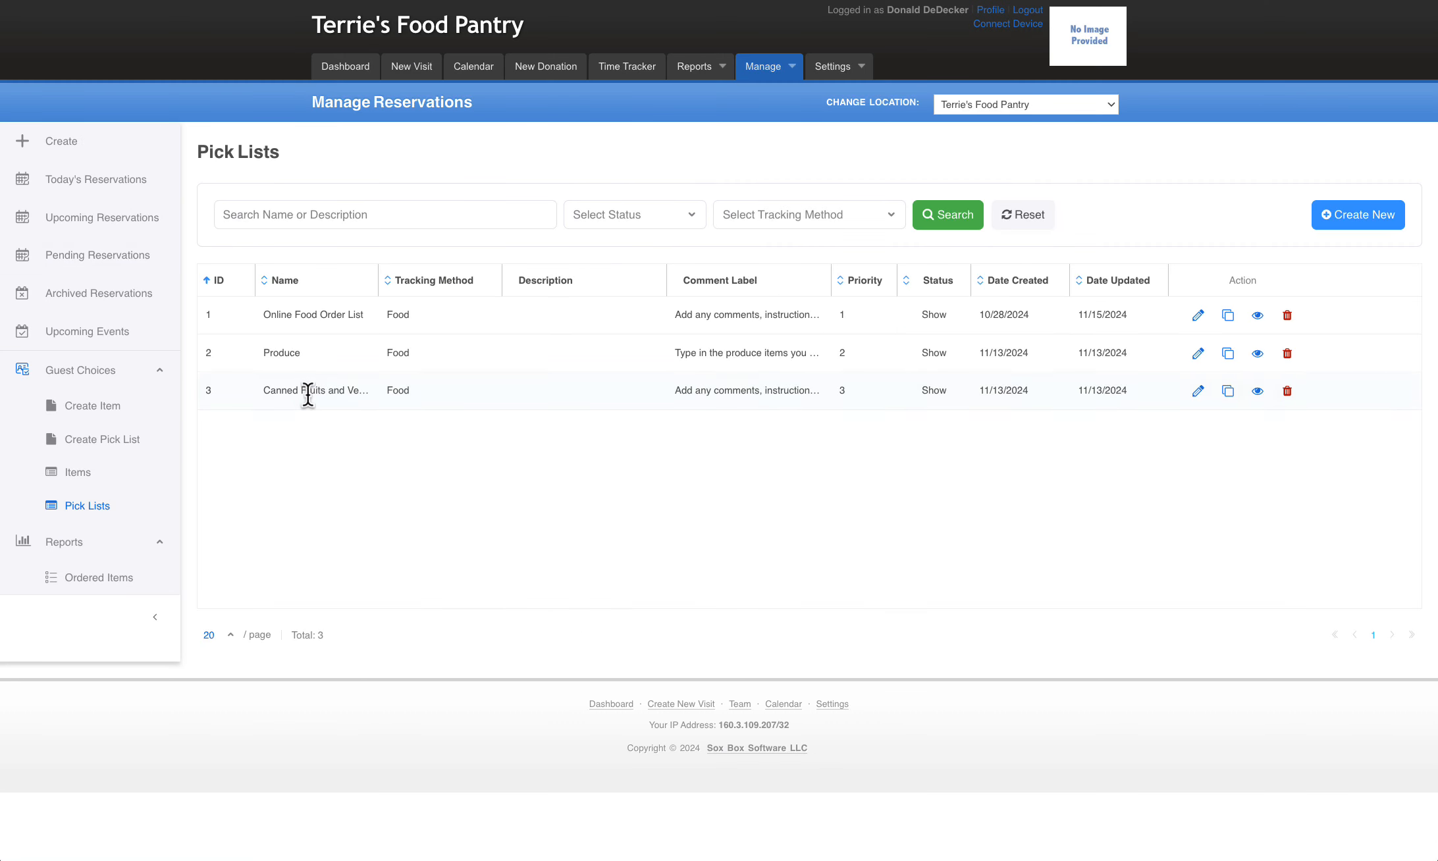
click(1197, 392)
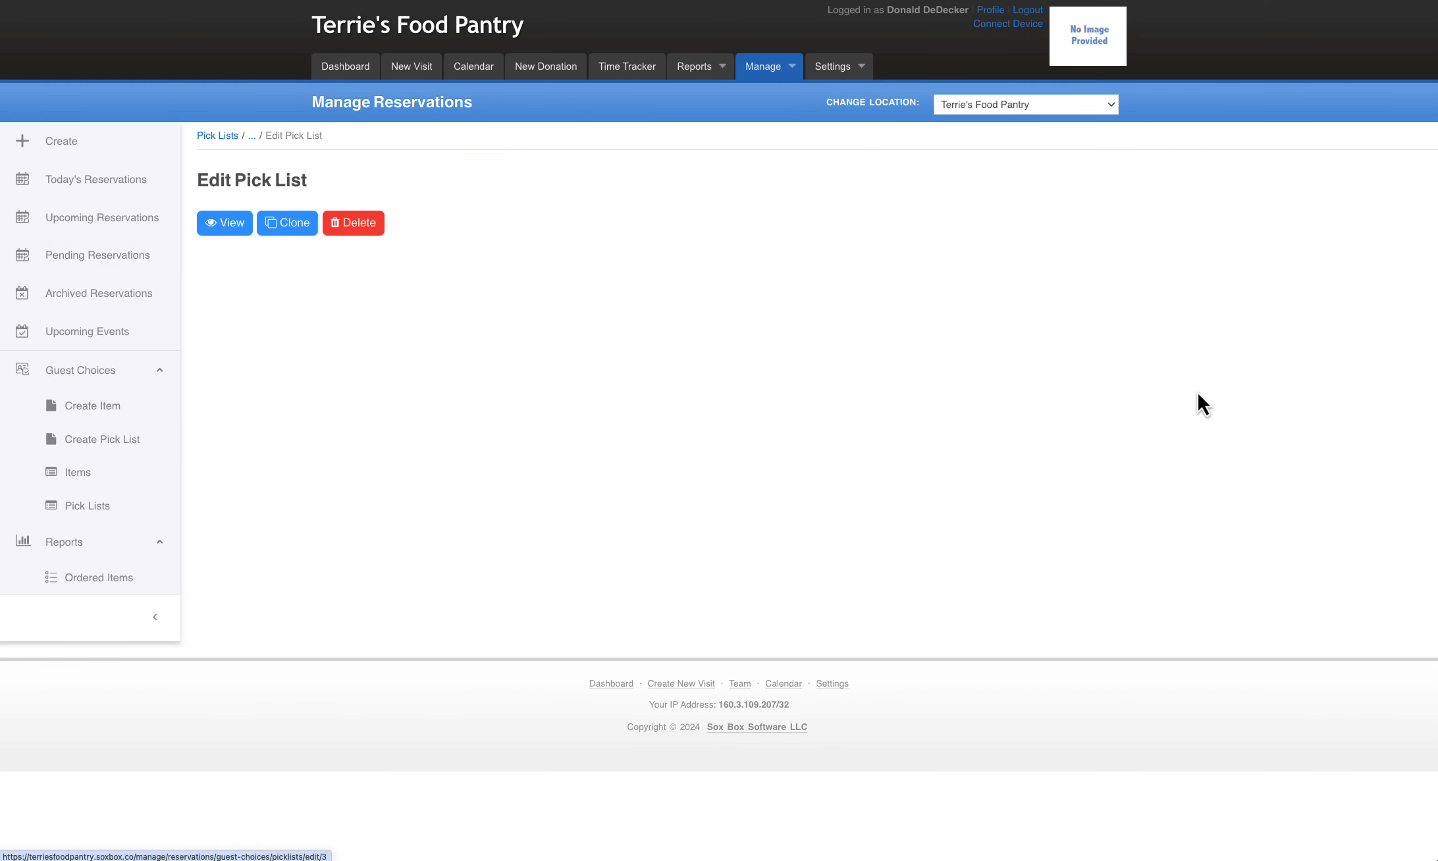
scroll(1180, 413, down, 5)
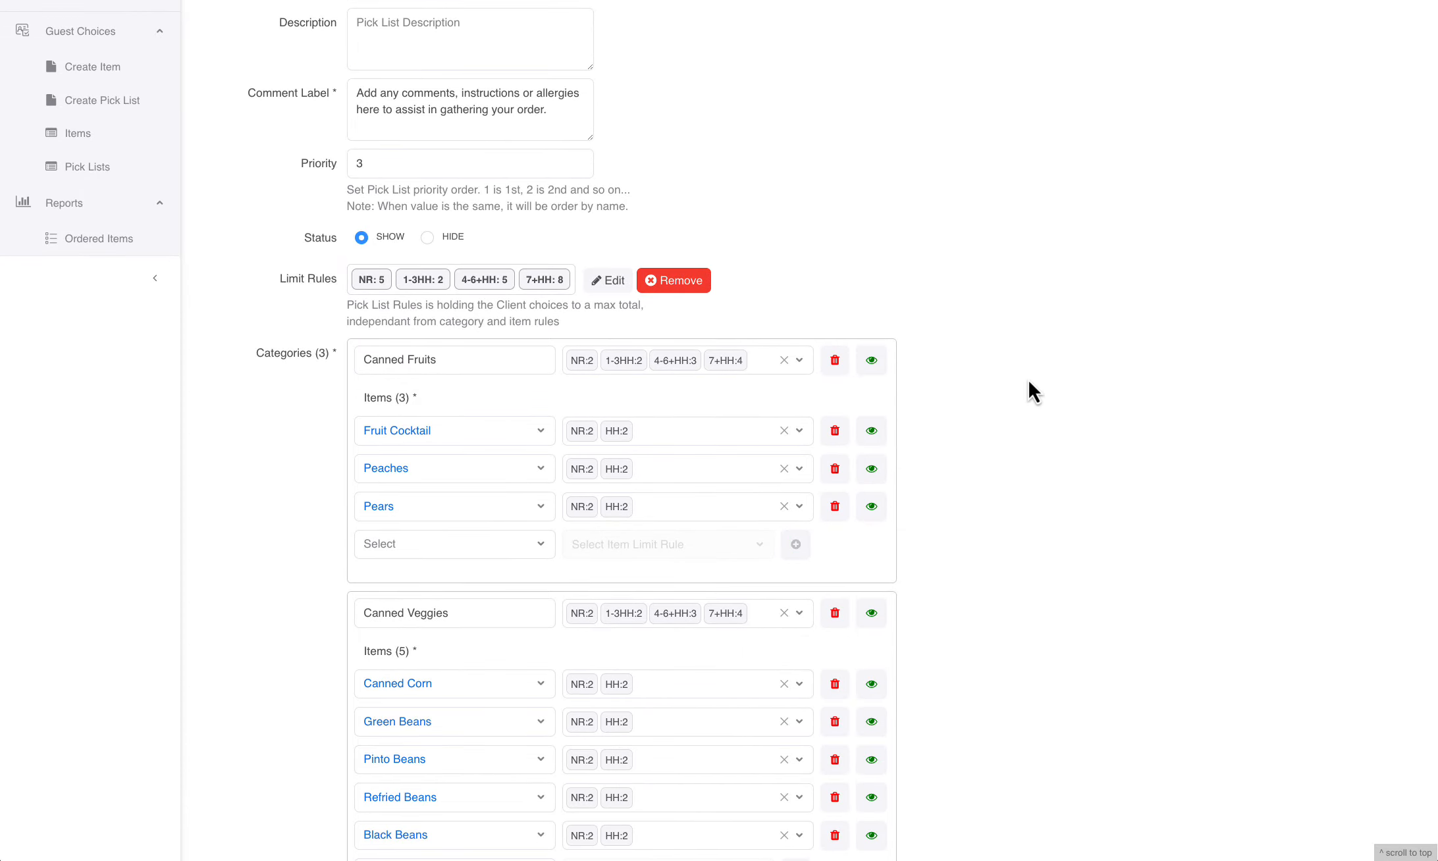
scroll(992, 382, down, 2)
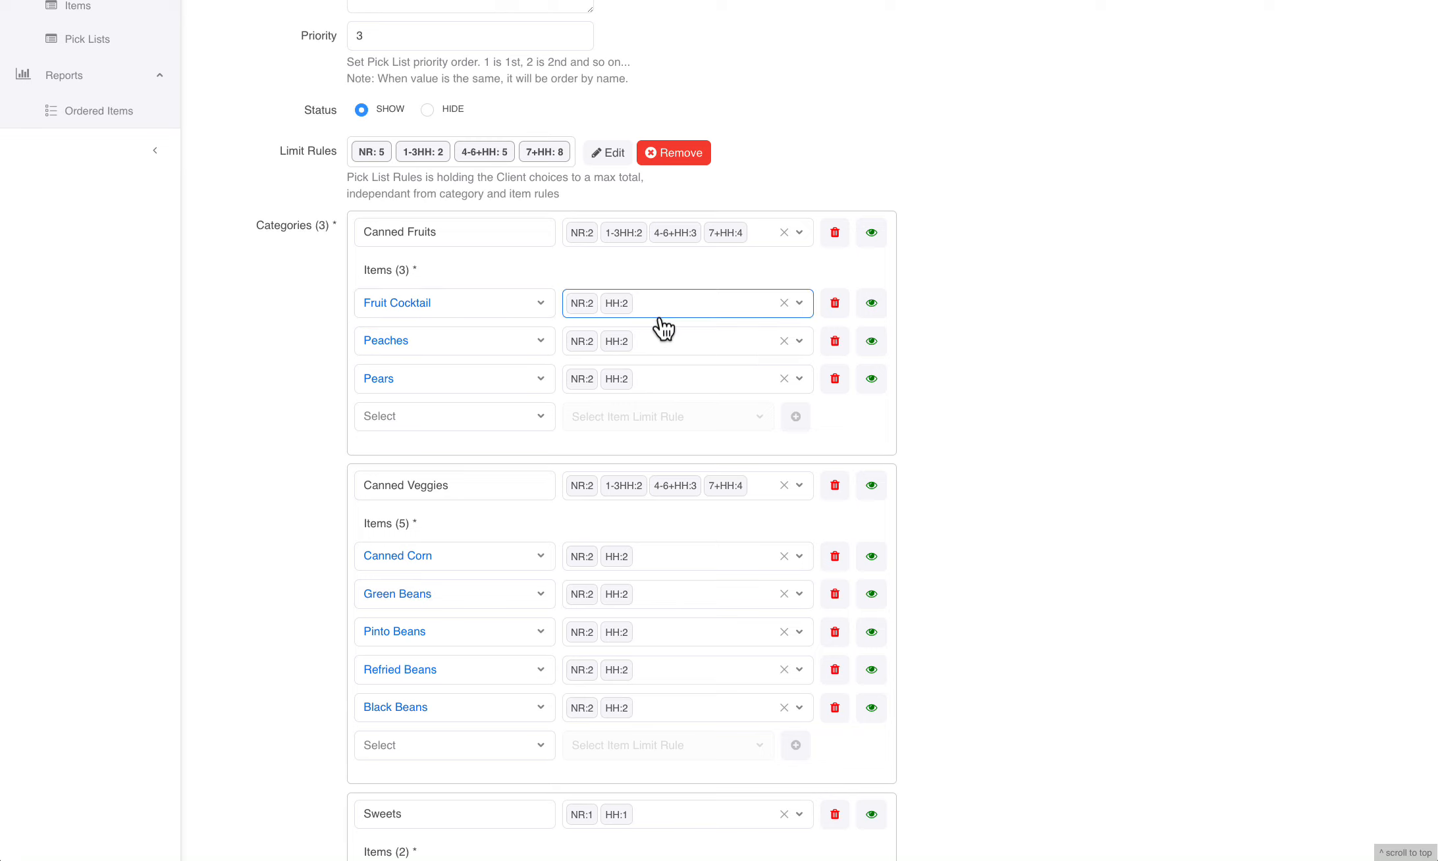
scroll(953, 322, down, 3)
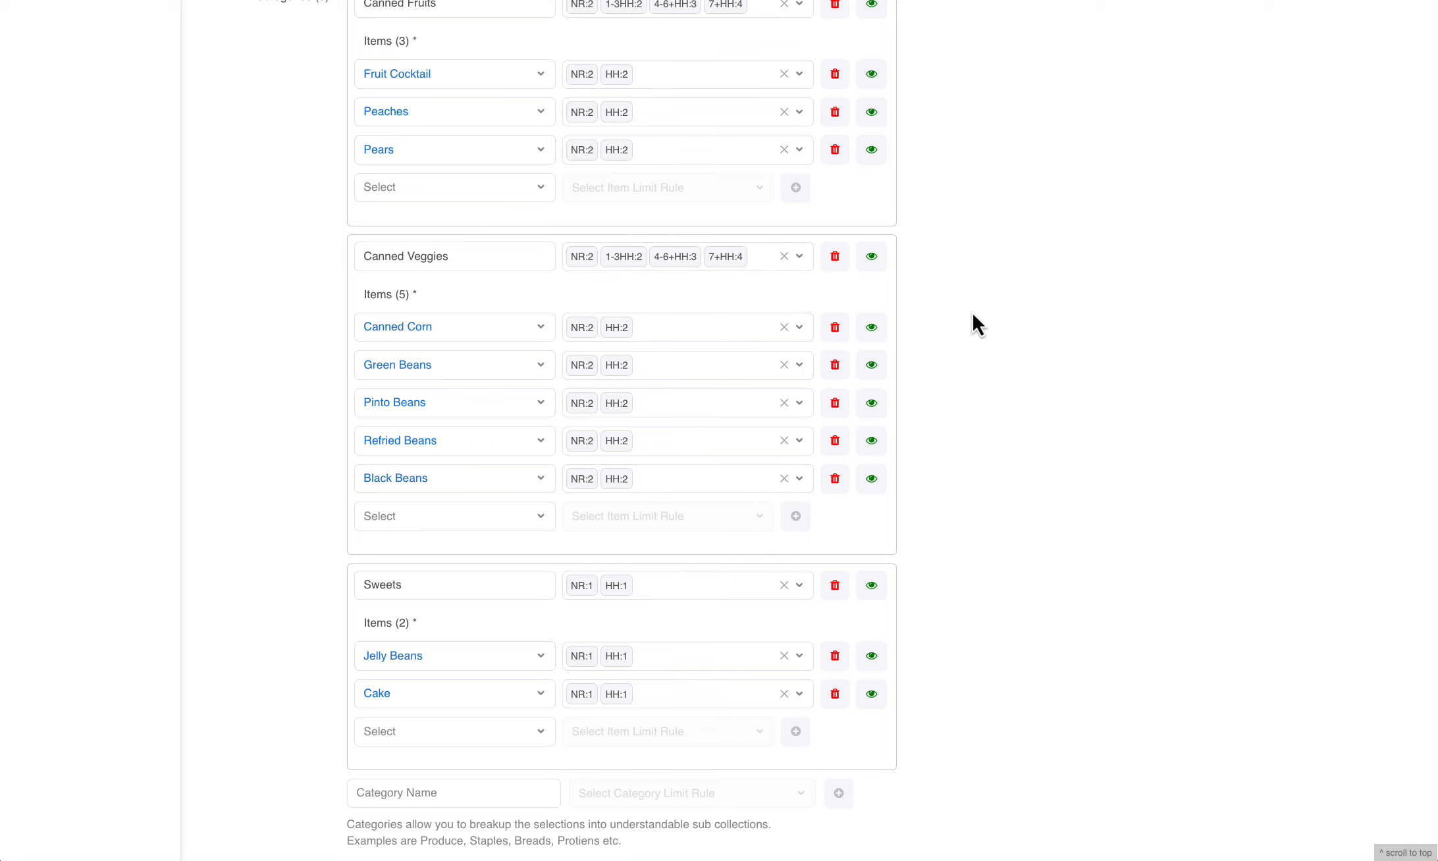
scroll(1005, 331, down, 1)
scroll(1005, 331, down, 3)
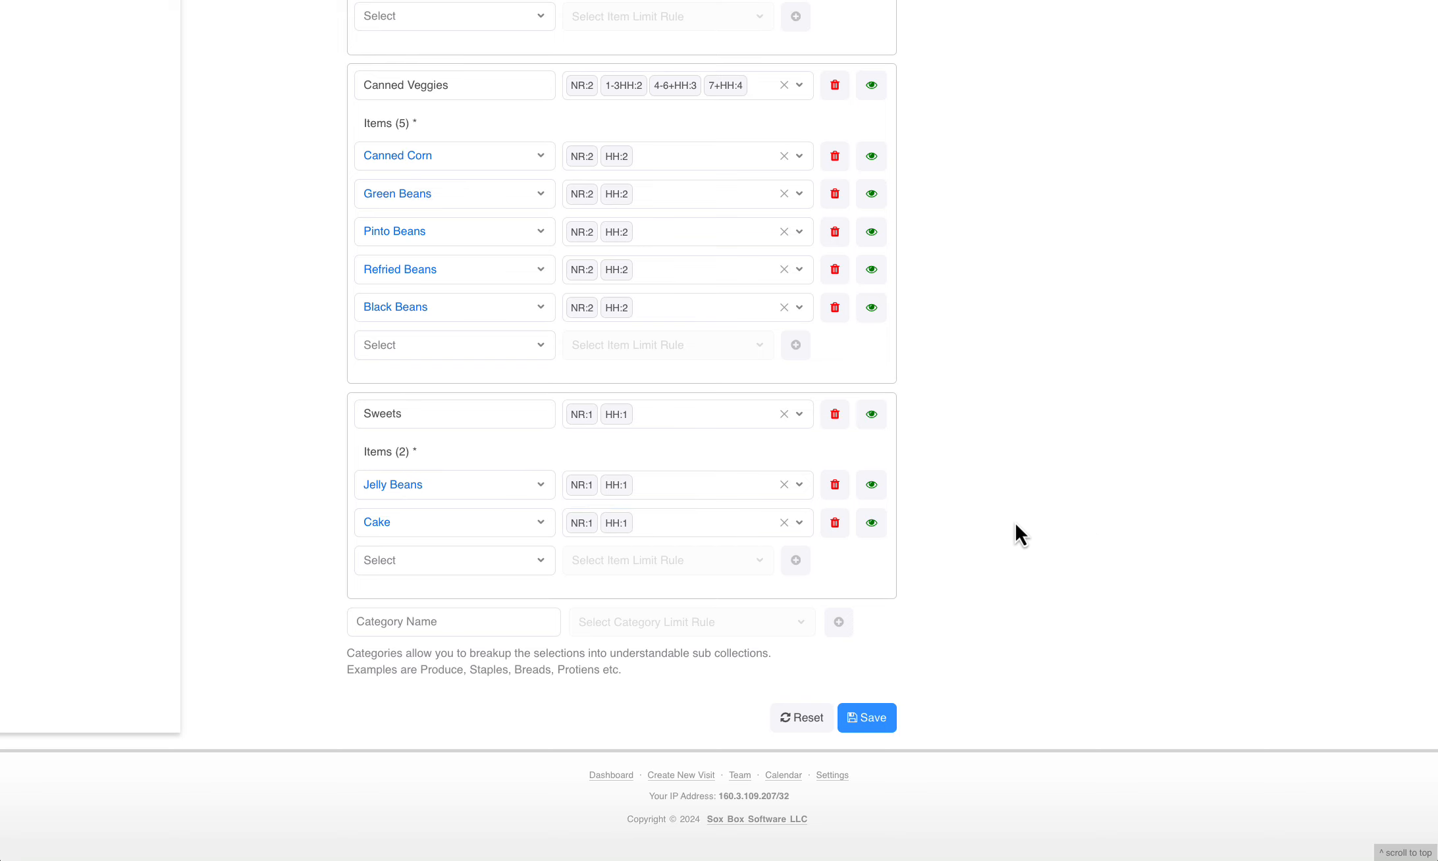
scroll(1003, 517, up, 15)
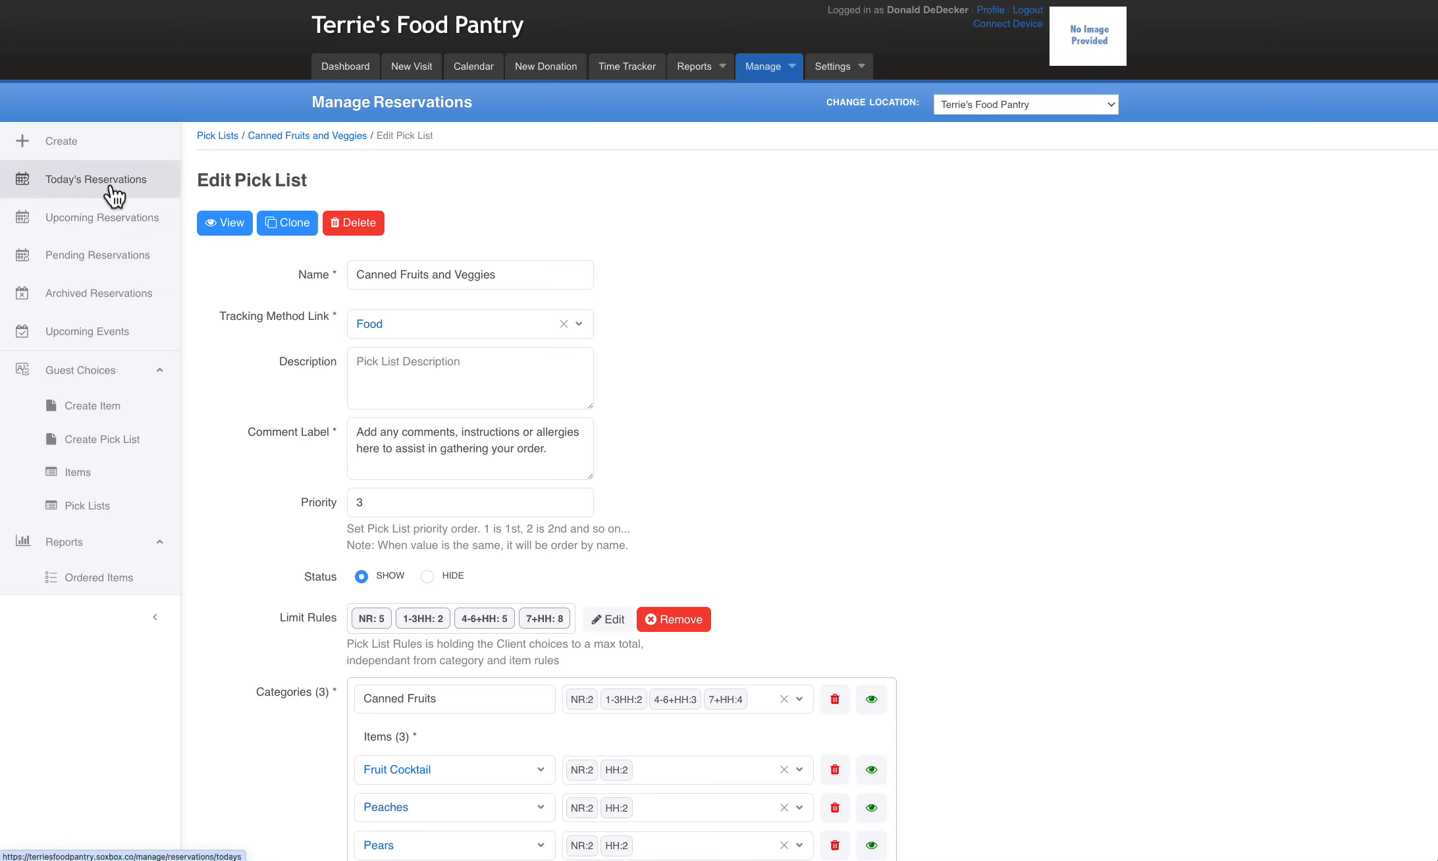
Start a new reservation and select the guest named Garry from a column search for first names starting with "g"
click(62, 141)
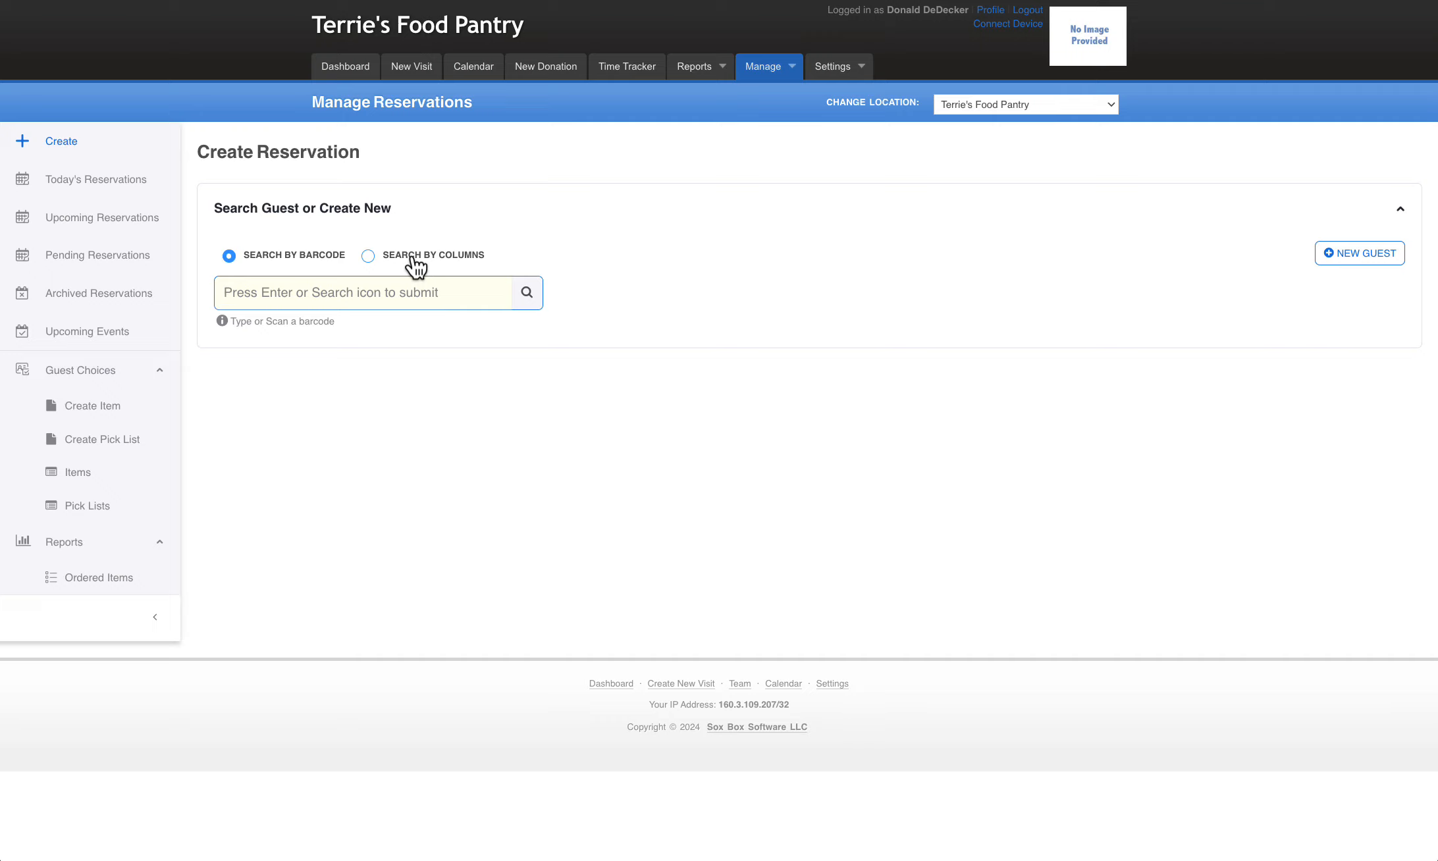
click(413, 258)
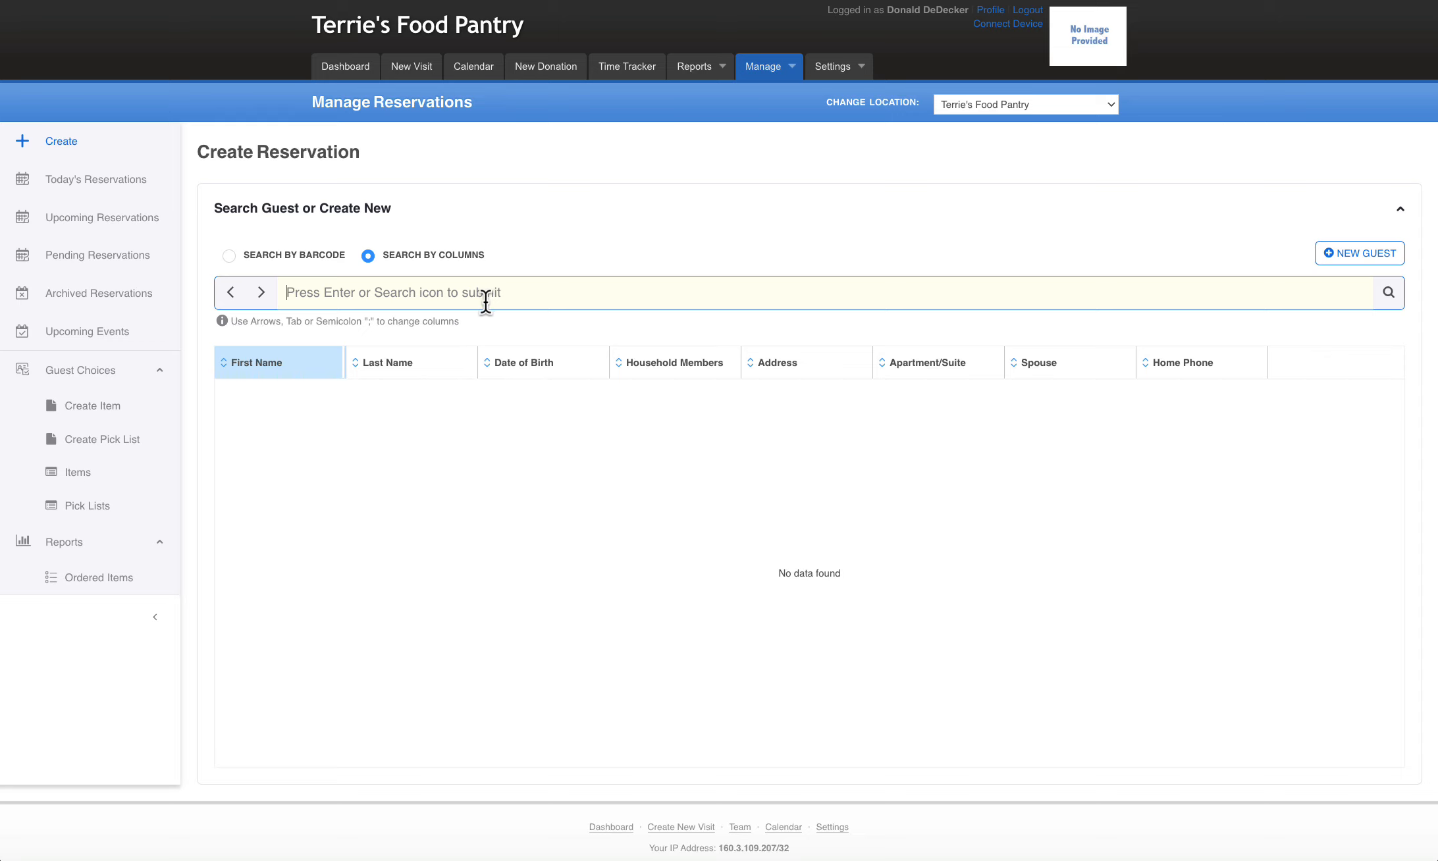
text(g;)
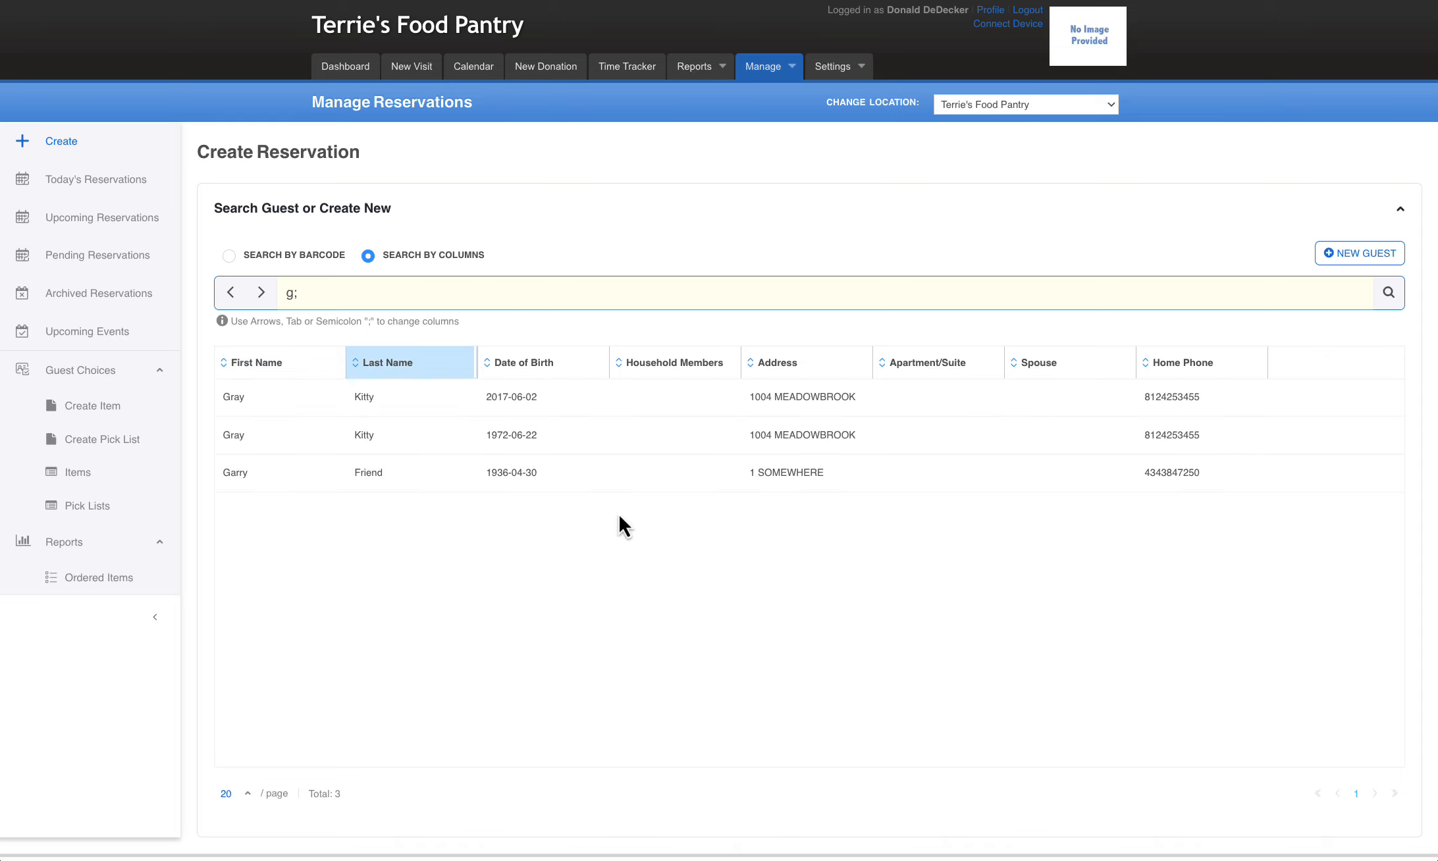
click(512, 472)
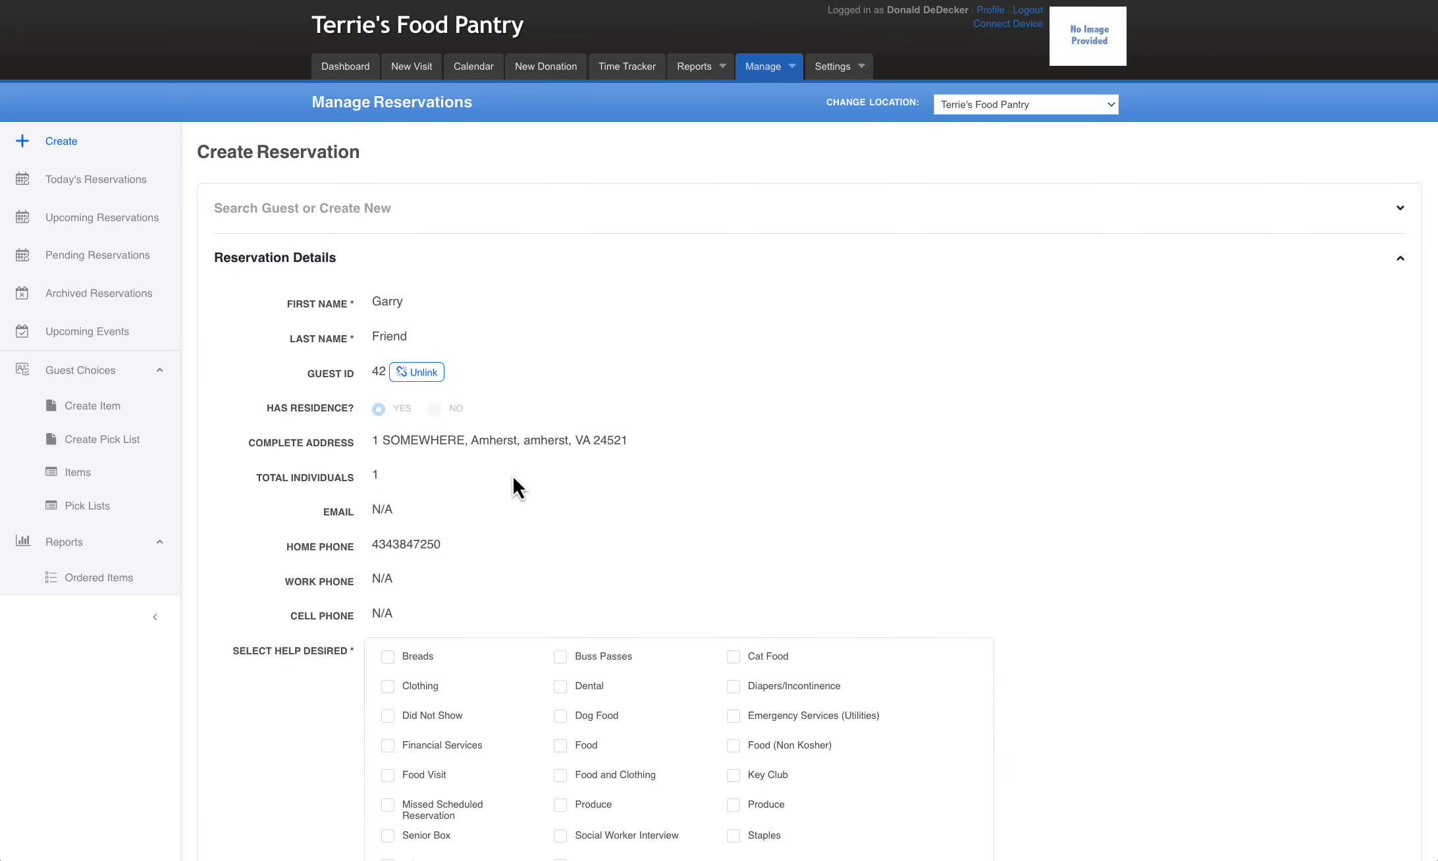
Request Food for the guest, choose the Nov 19, 2024 10:00 AM time slot, and save the reservation
scroll(888, 519, down, 5)
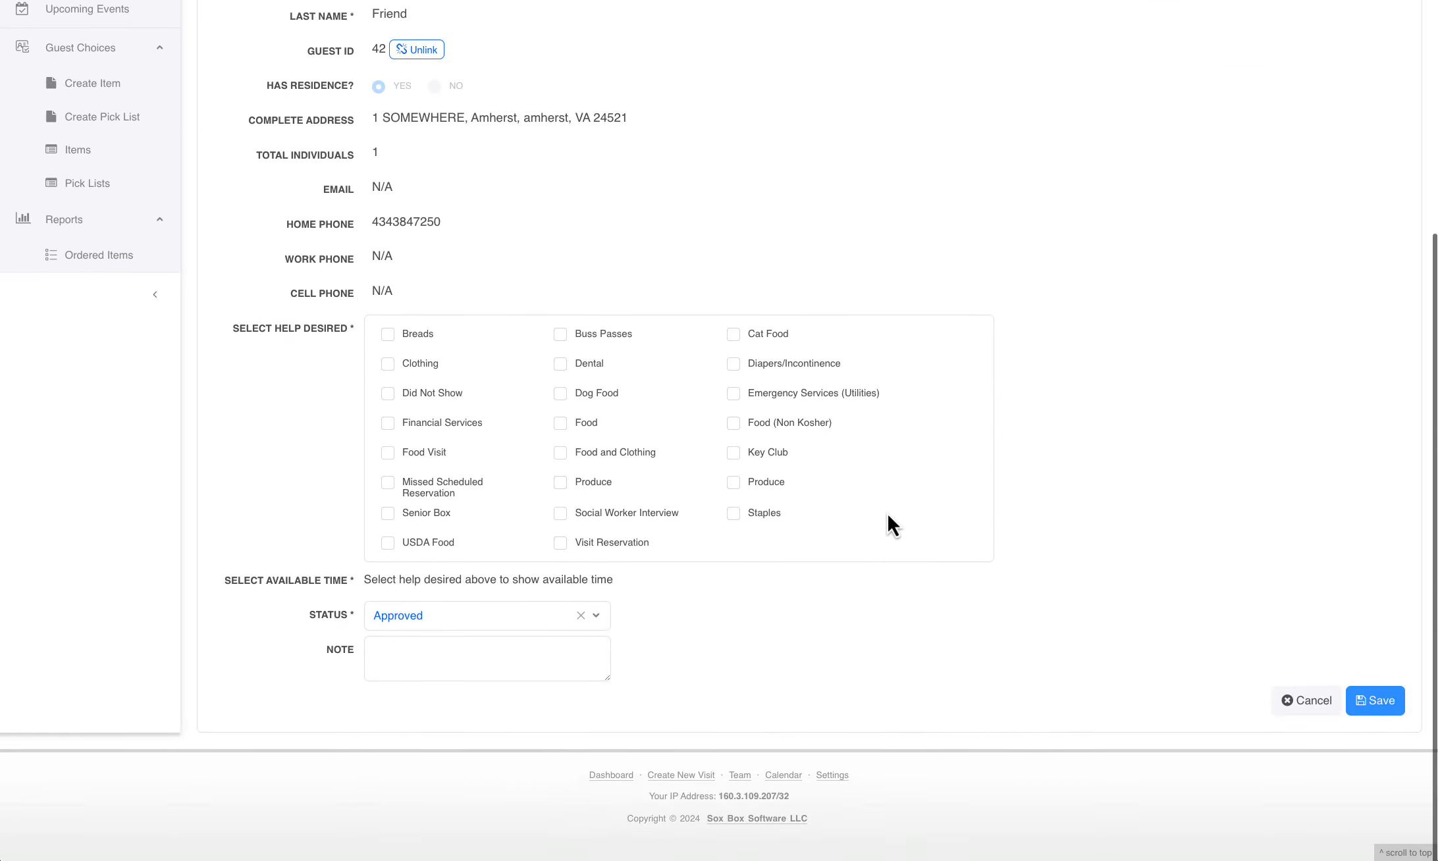
click(560, 423)
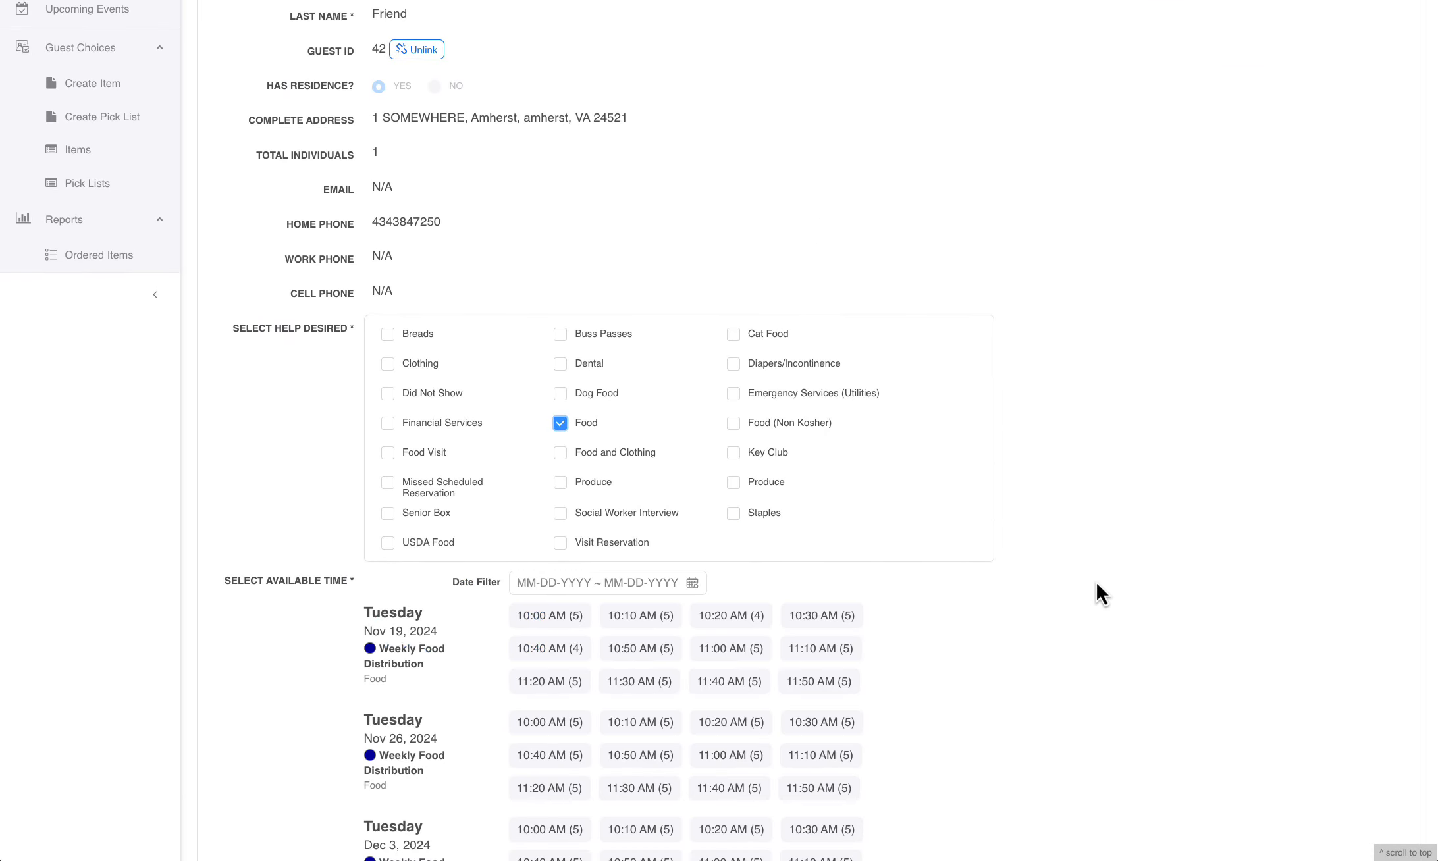
scroll(1096, 584, down, 1)
scroll(1095, 584, down, 4)
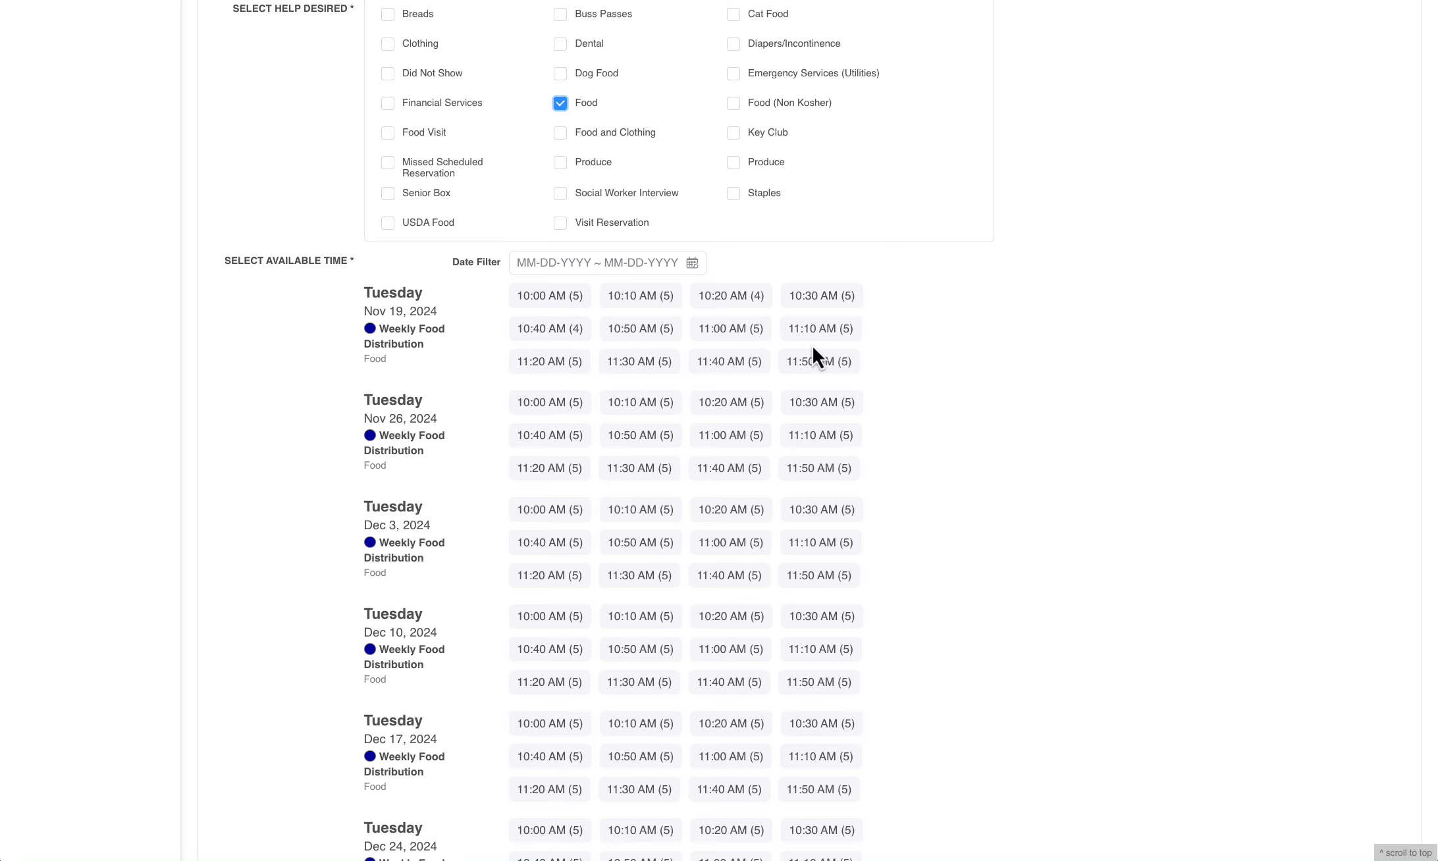
click(552, 298)
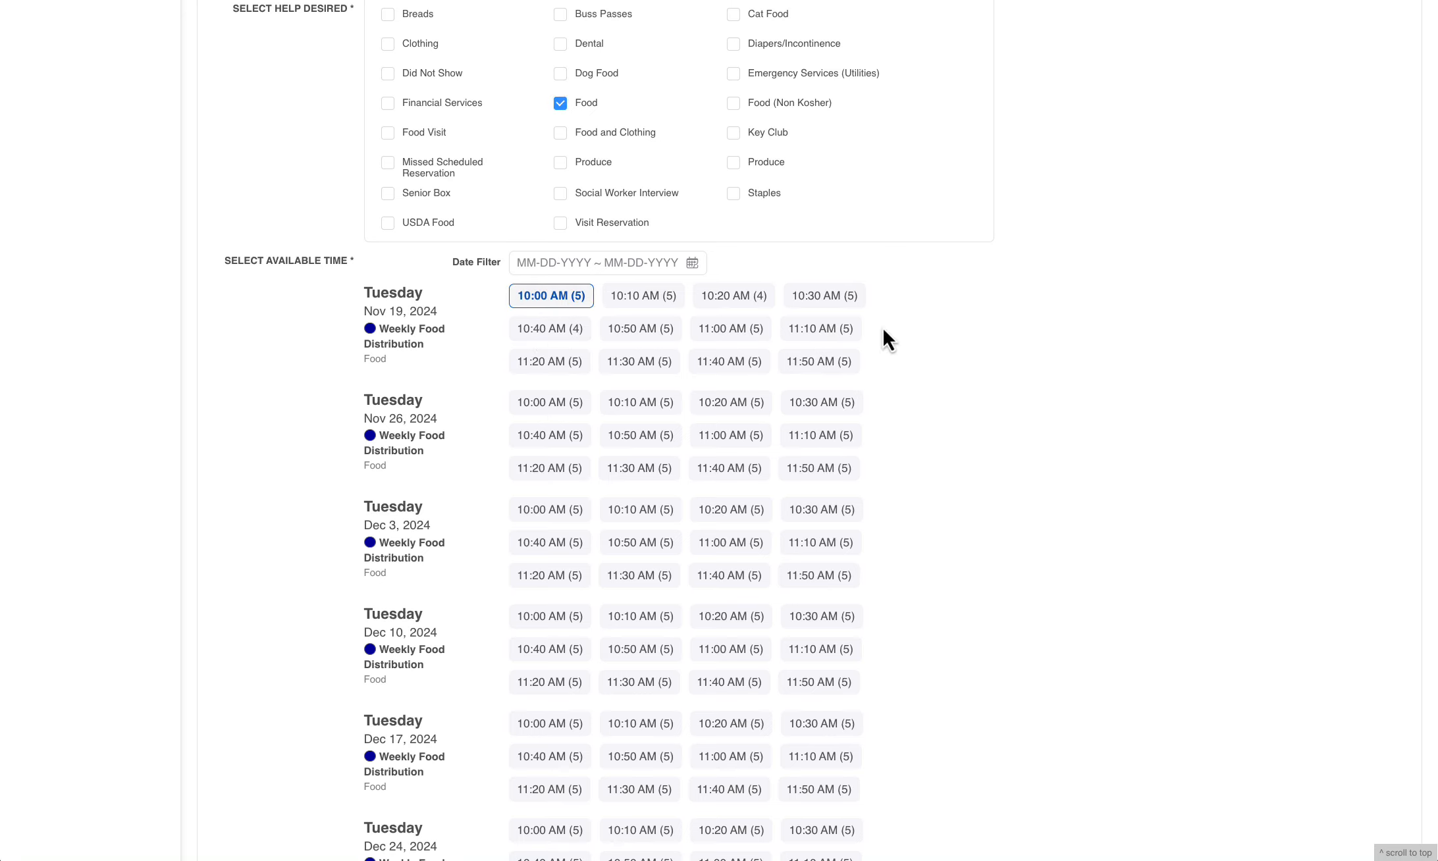
scroll(991, 364, down, 10)
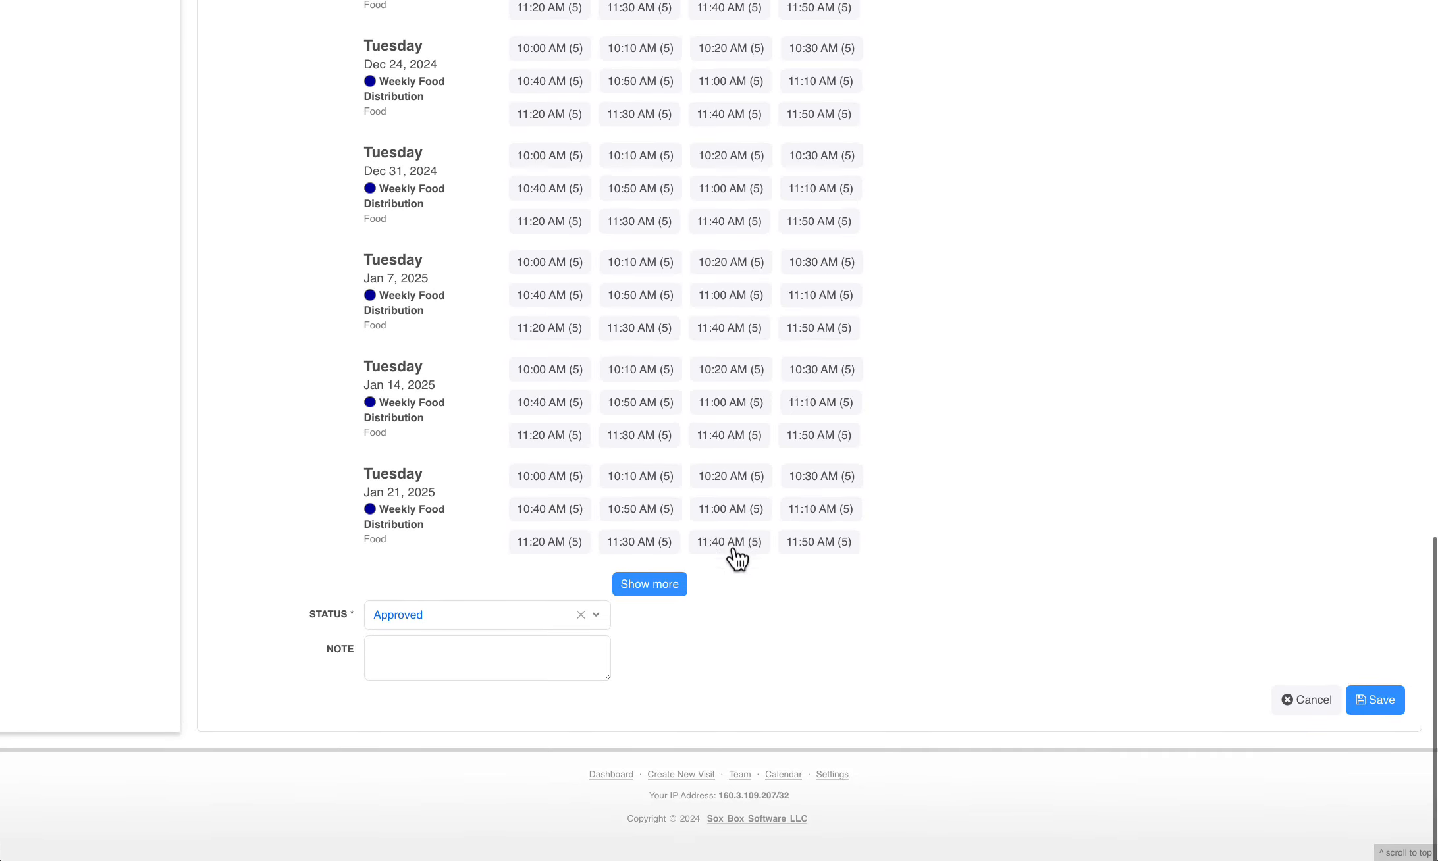
click(1375, 702)
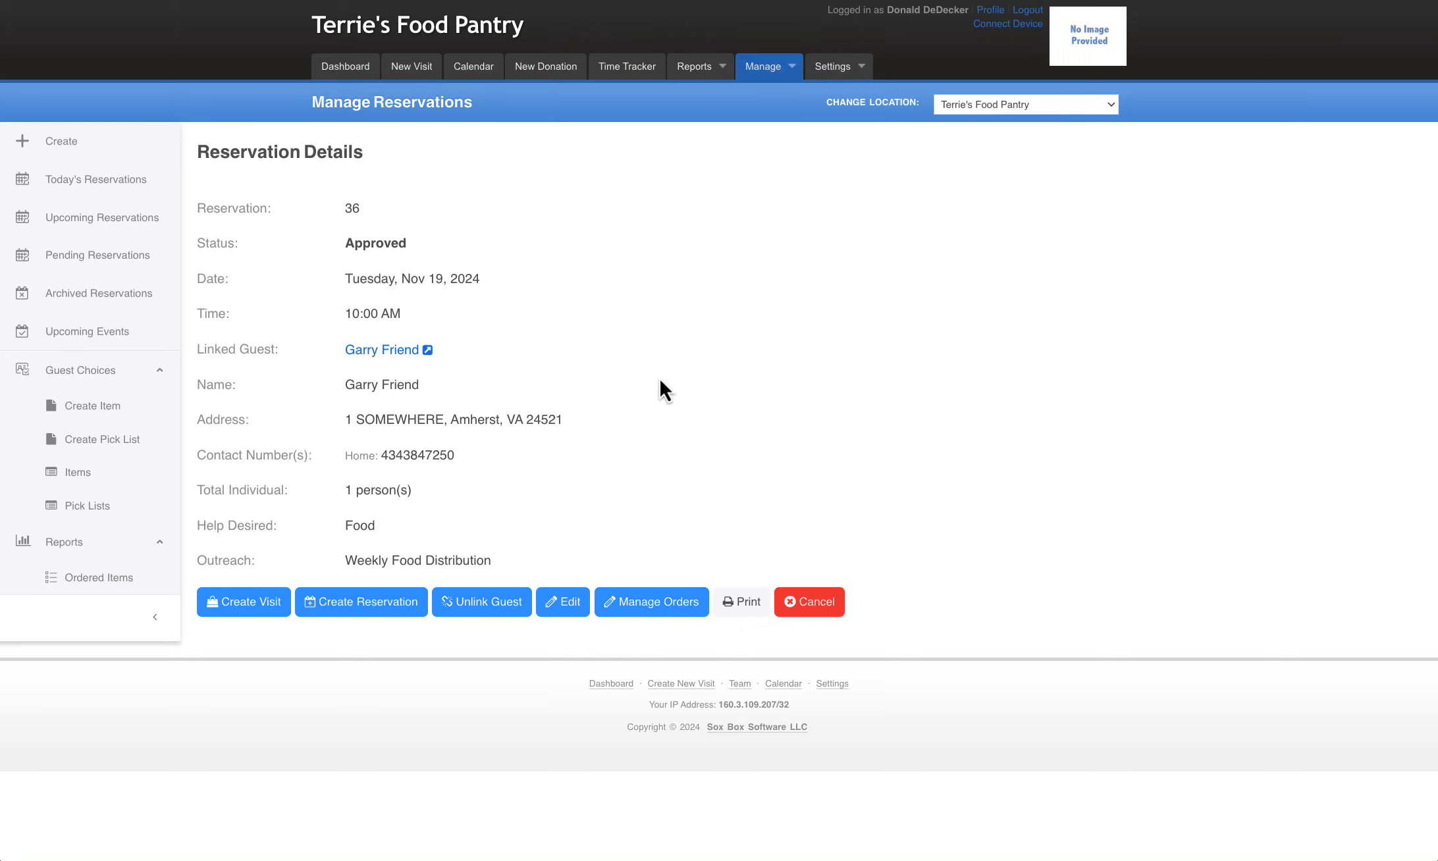
Open the reservation's orders and examine the items, maximums and comment fields offered by each of the three food pick lists
click(651, 604)
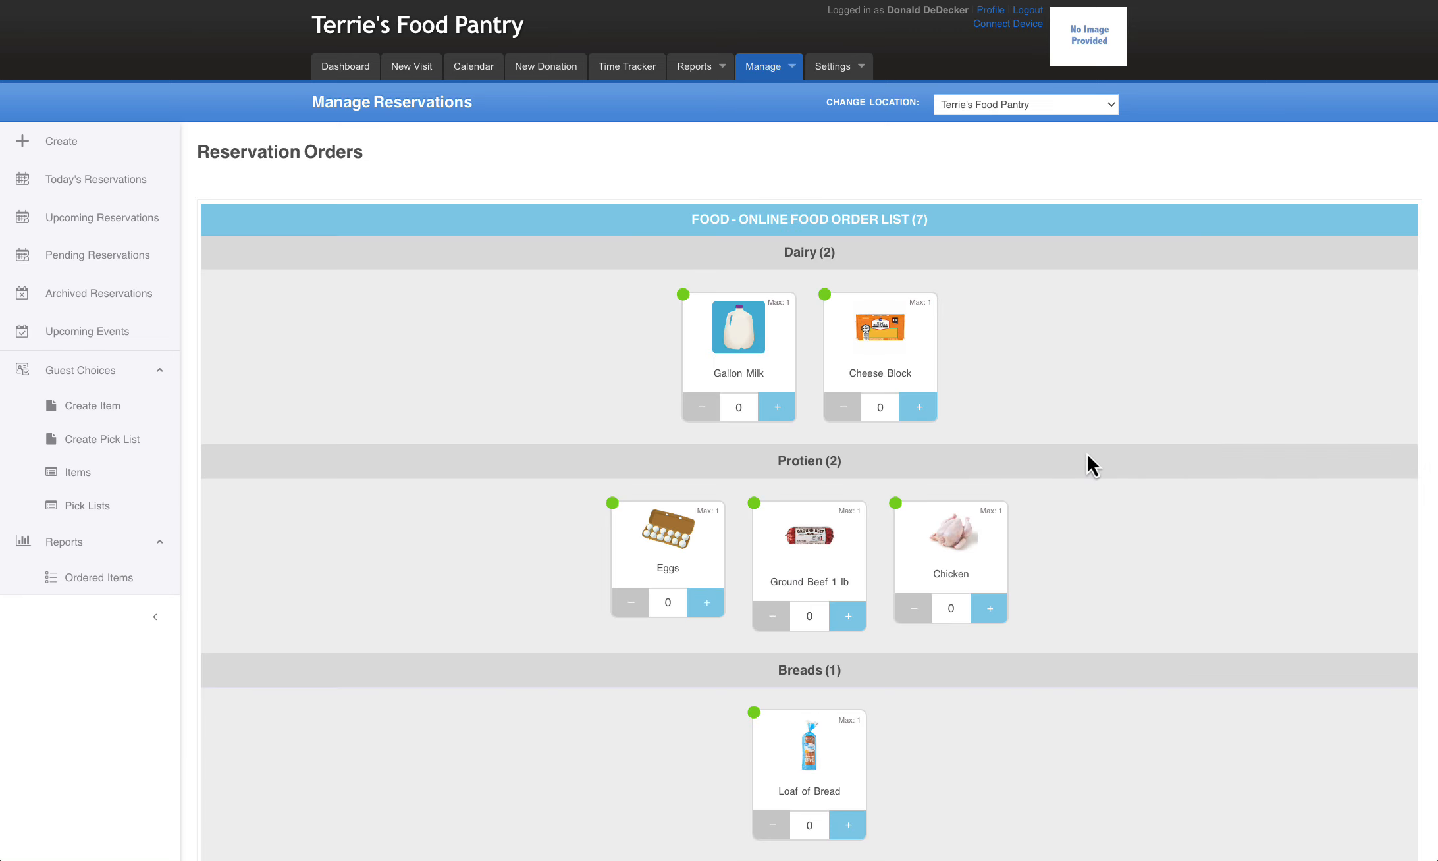
scroll(1125, 527, down, 1)
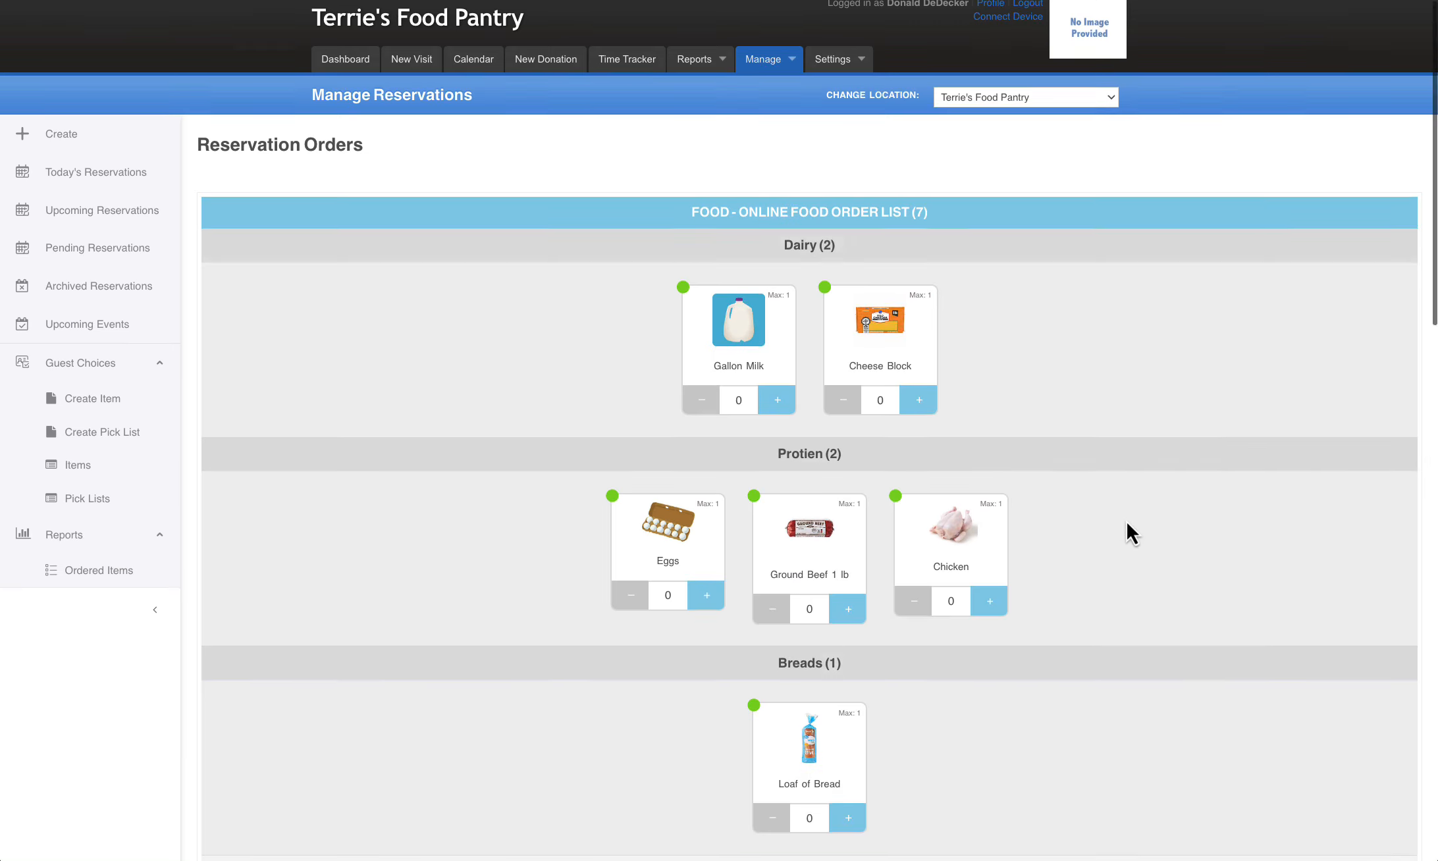
scroll(1126, 523, down, 1)
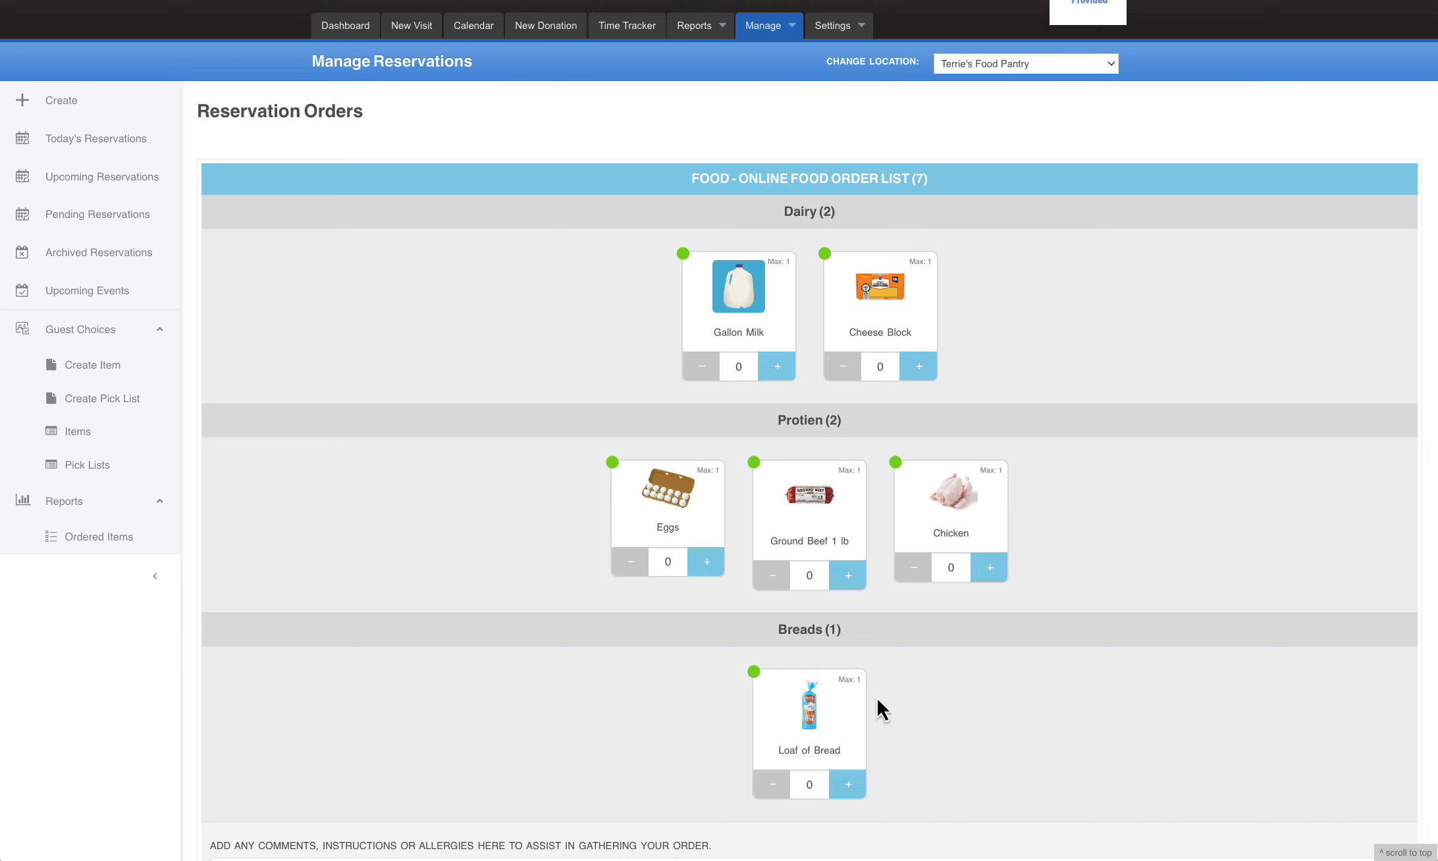
scroll(987, 658, down, 3)
scroll(988, 658, down, 8)
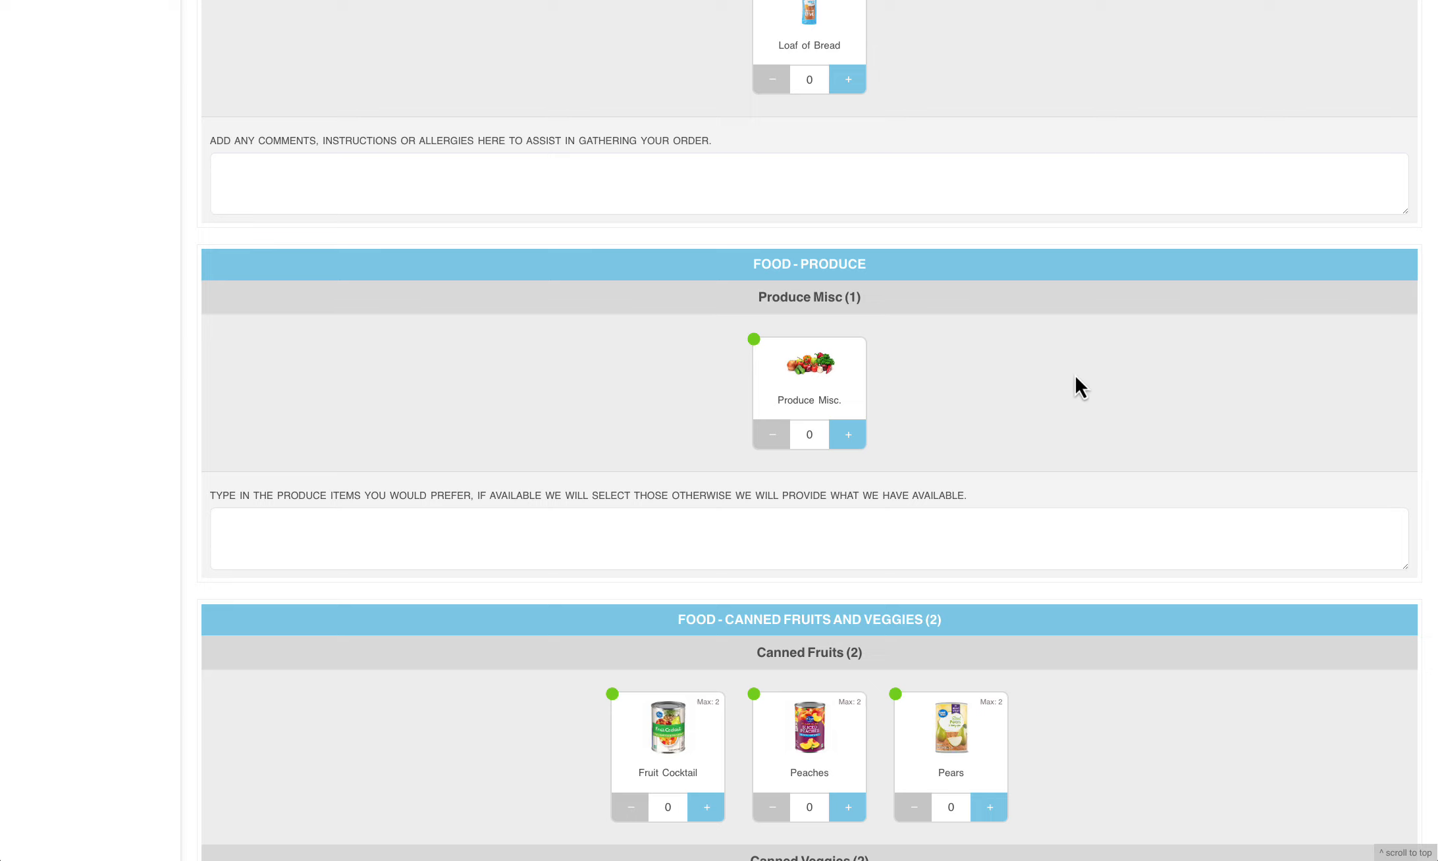
scroll(1073, 374, down, 5)
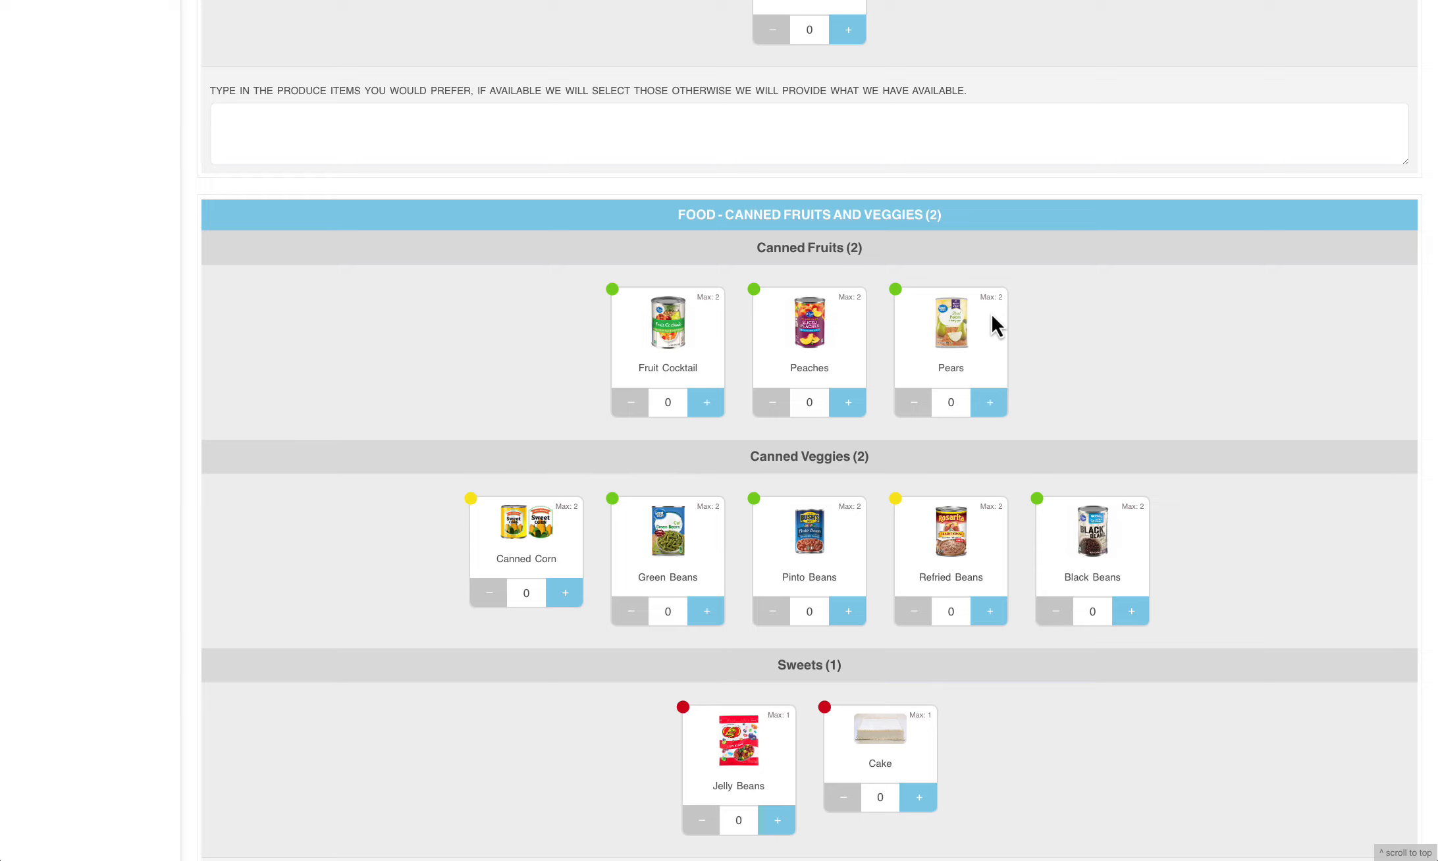
Raise the Fruit Cocktail quantity to 2 and reduce it to 1 to test the Canned Fruits and Veggies limits
click(709, 403)
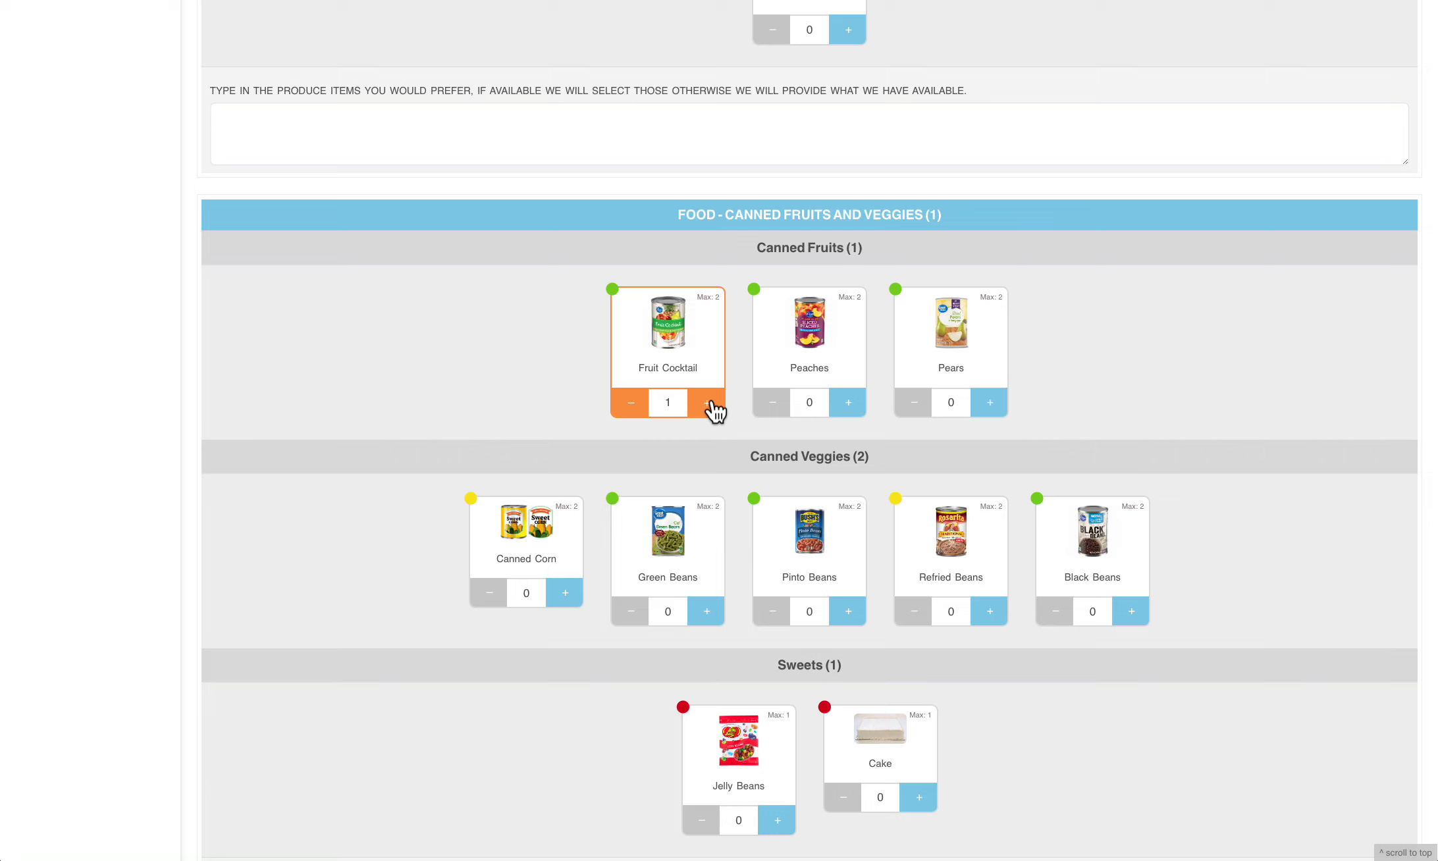
click(710, 403)
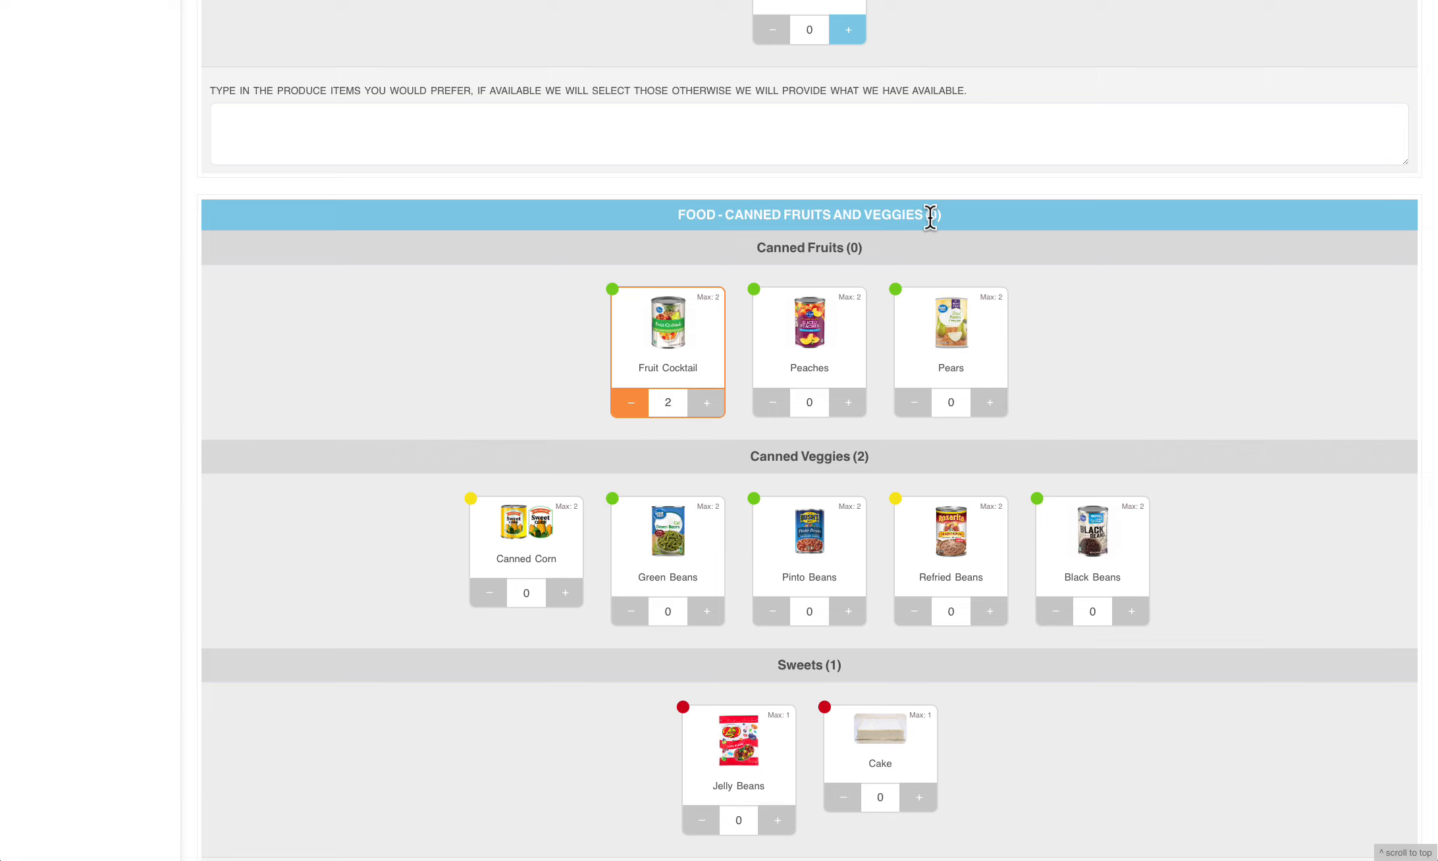
click(630, 410)
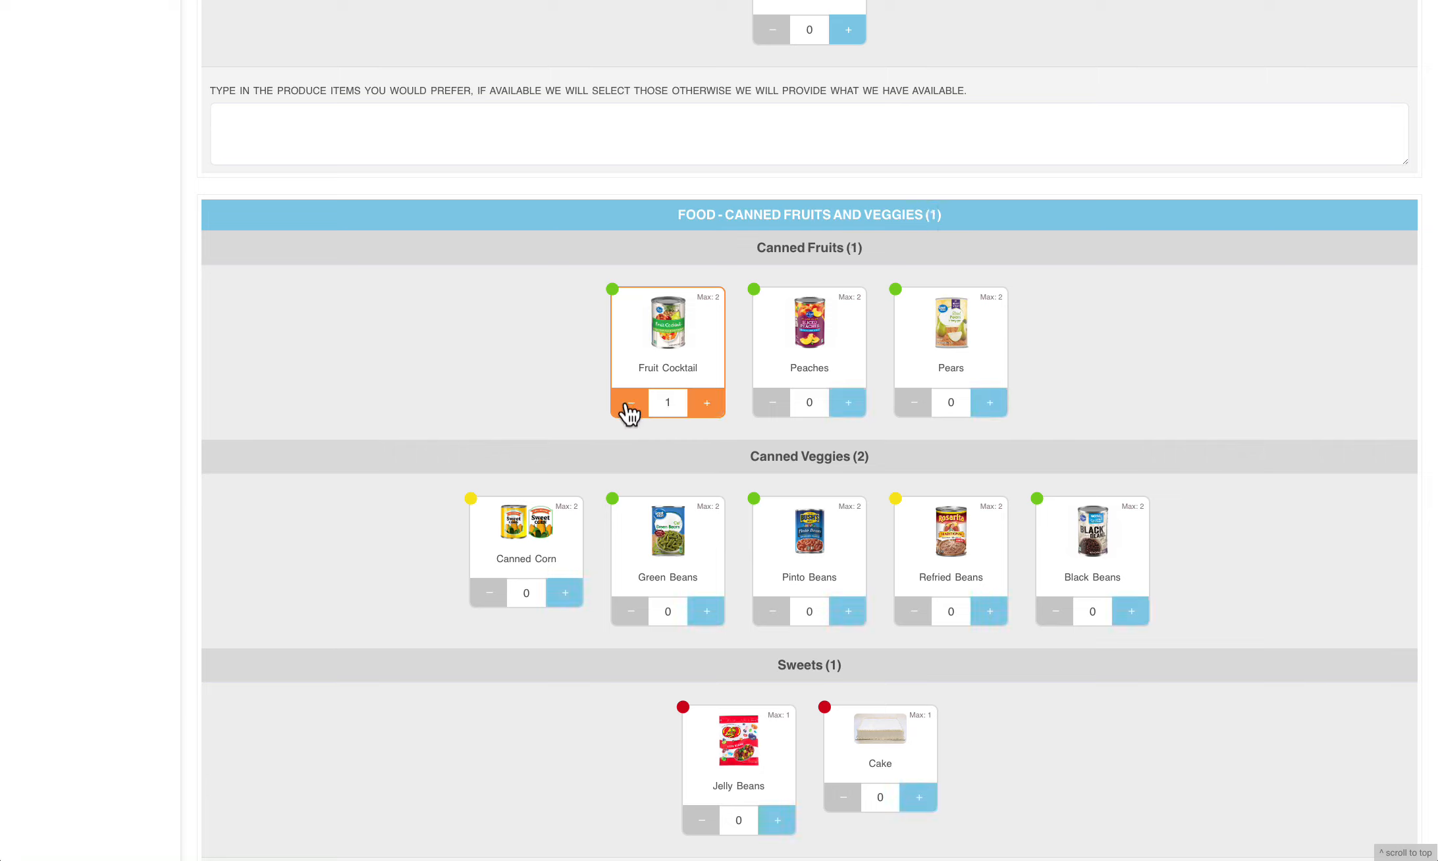
Add one Canned Corn to the order and replace the Fruit Cocktail with one Jelly Beans
click(566, 595)
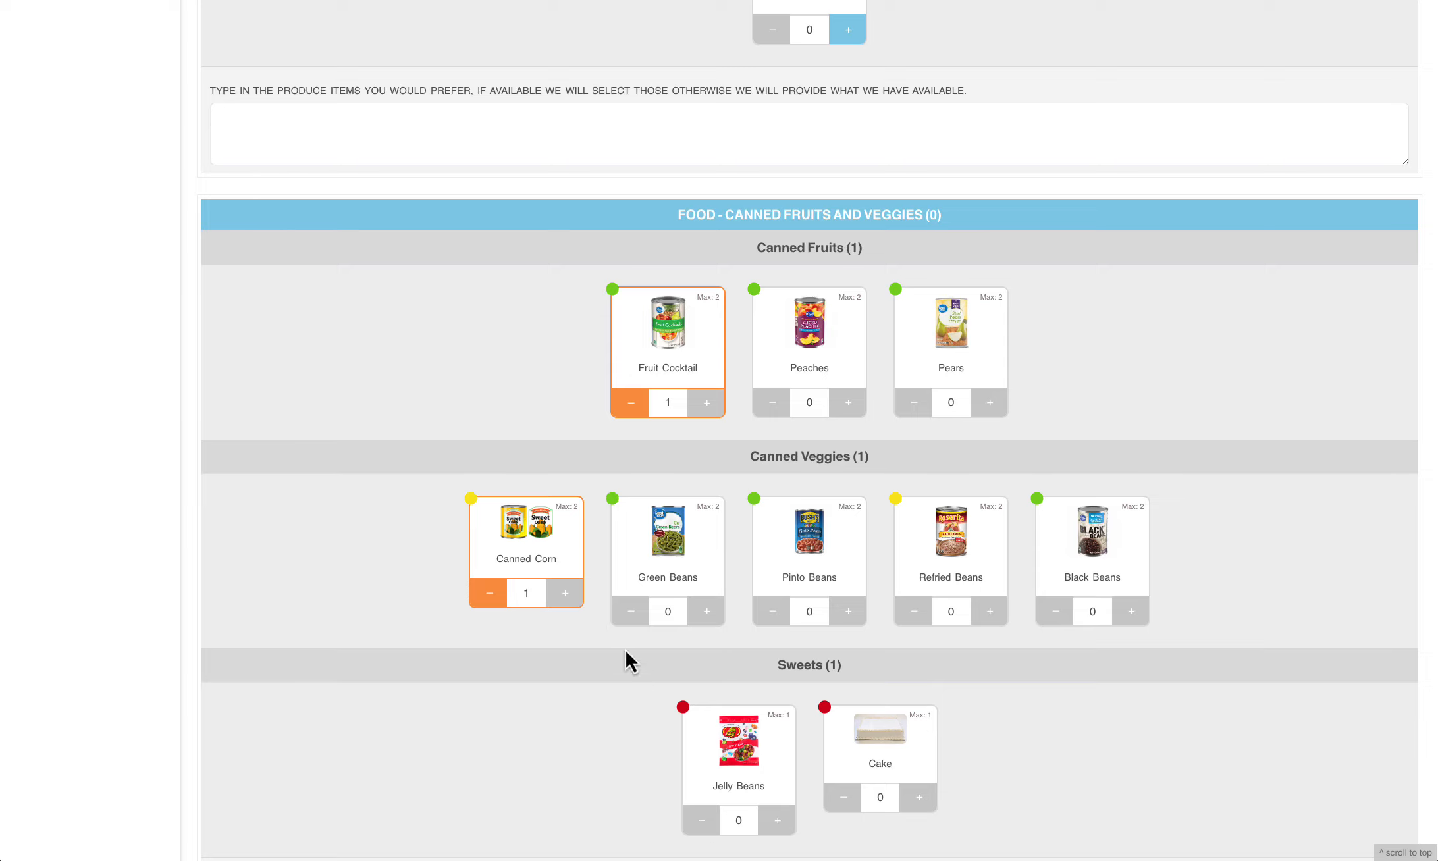
click(630, 402)
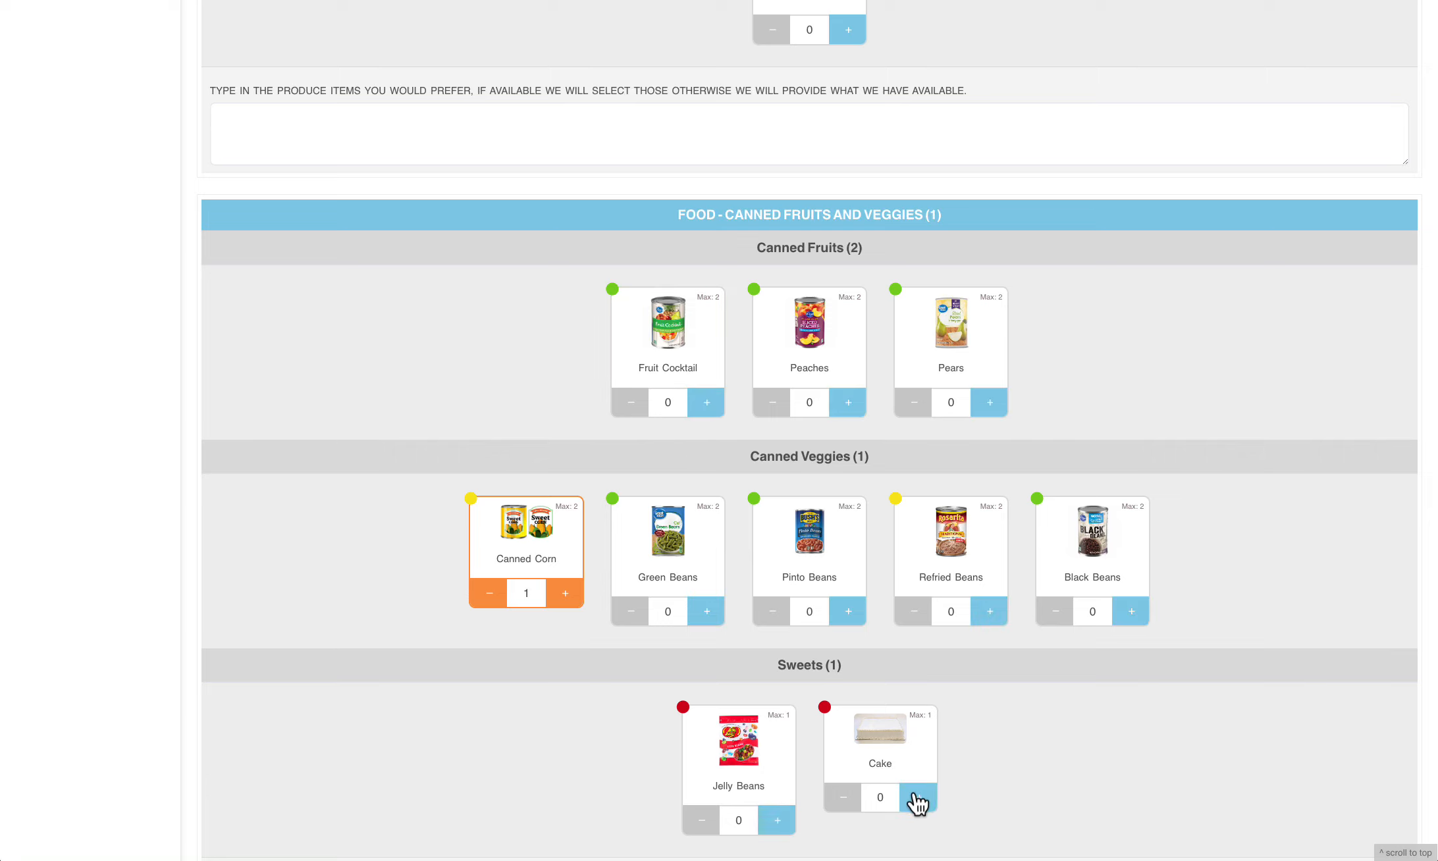
click(776, 820)
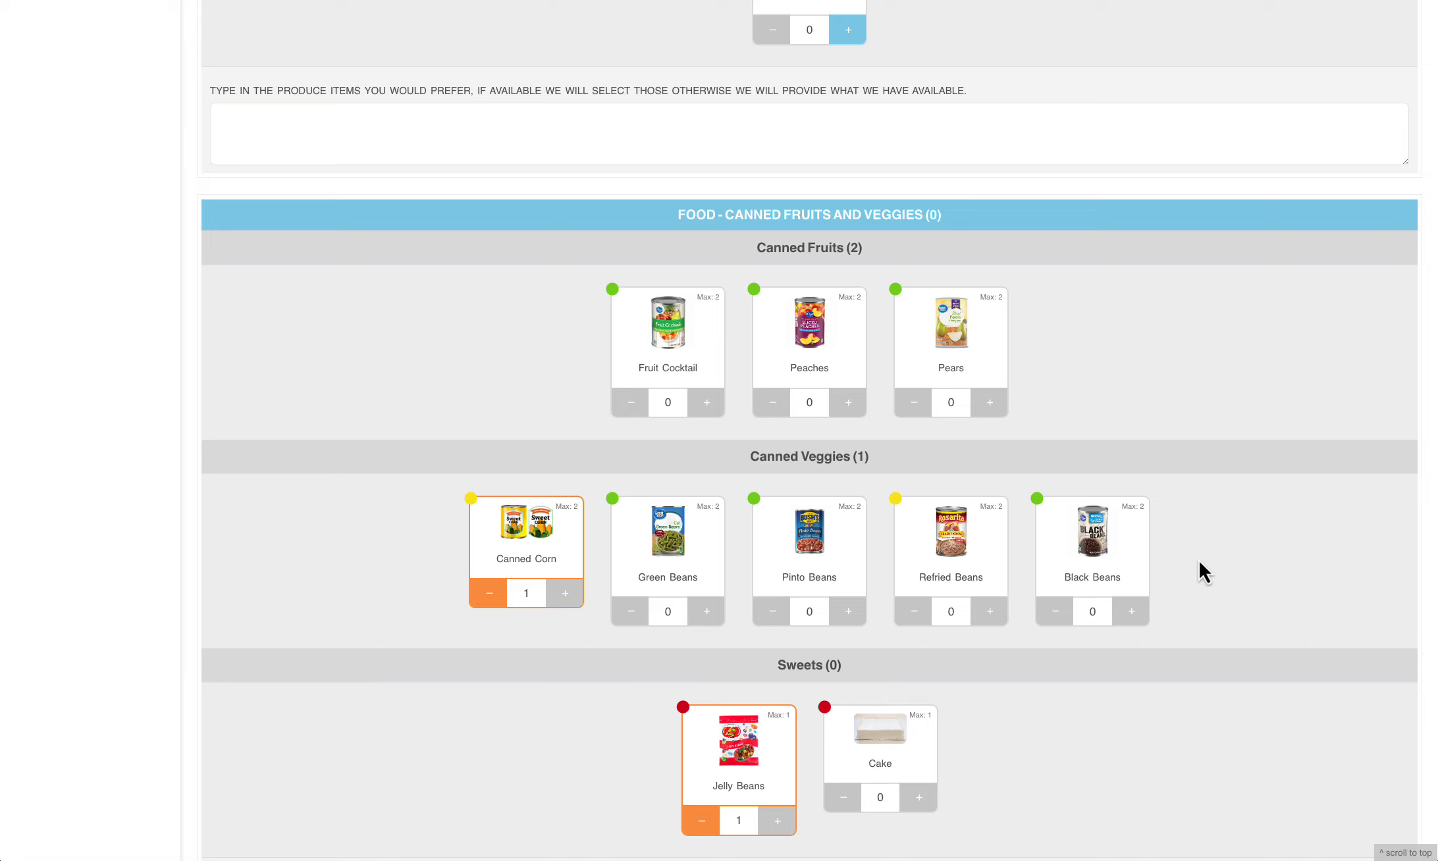
Examine the Canned Fruits and Veggies selections and place the cursor in the comment field below them
scroll(1199, 561, down, 3)
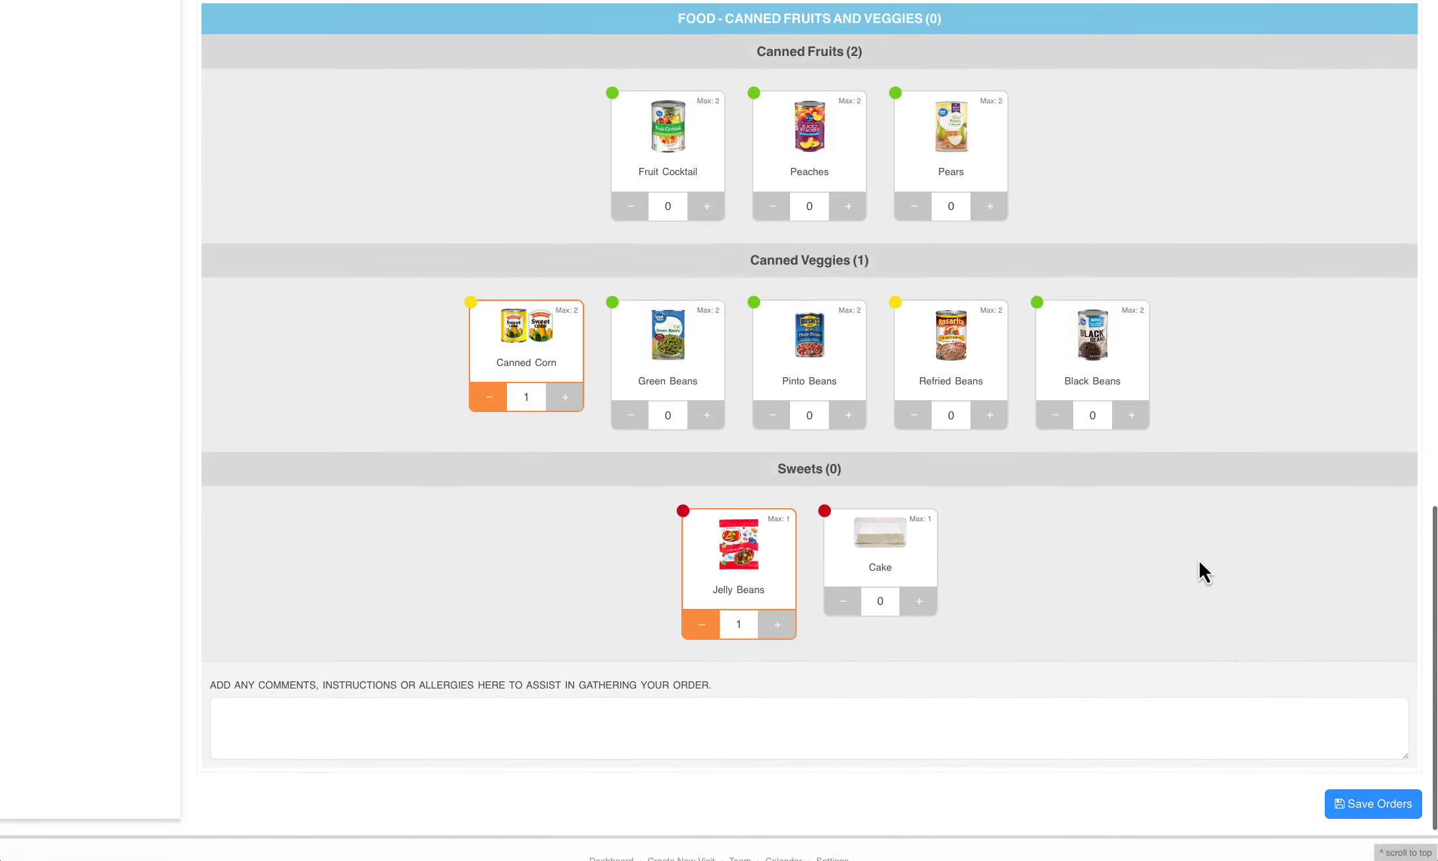
scroll(1199, 560, up, 1)
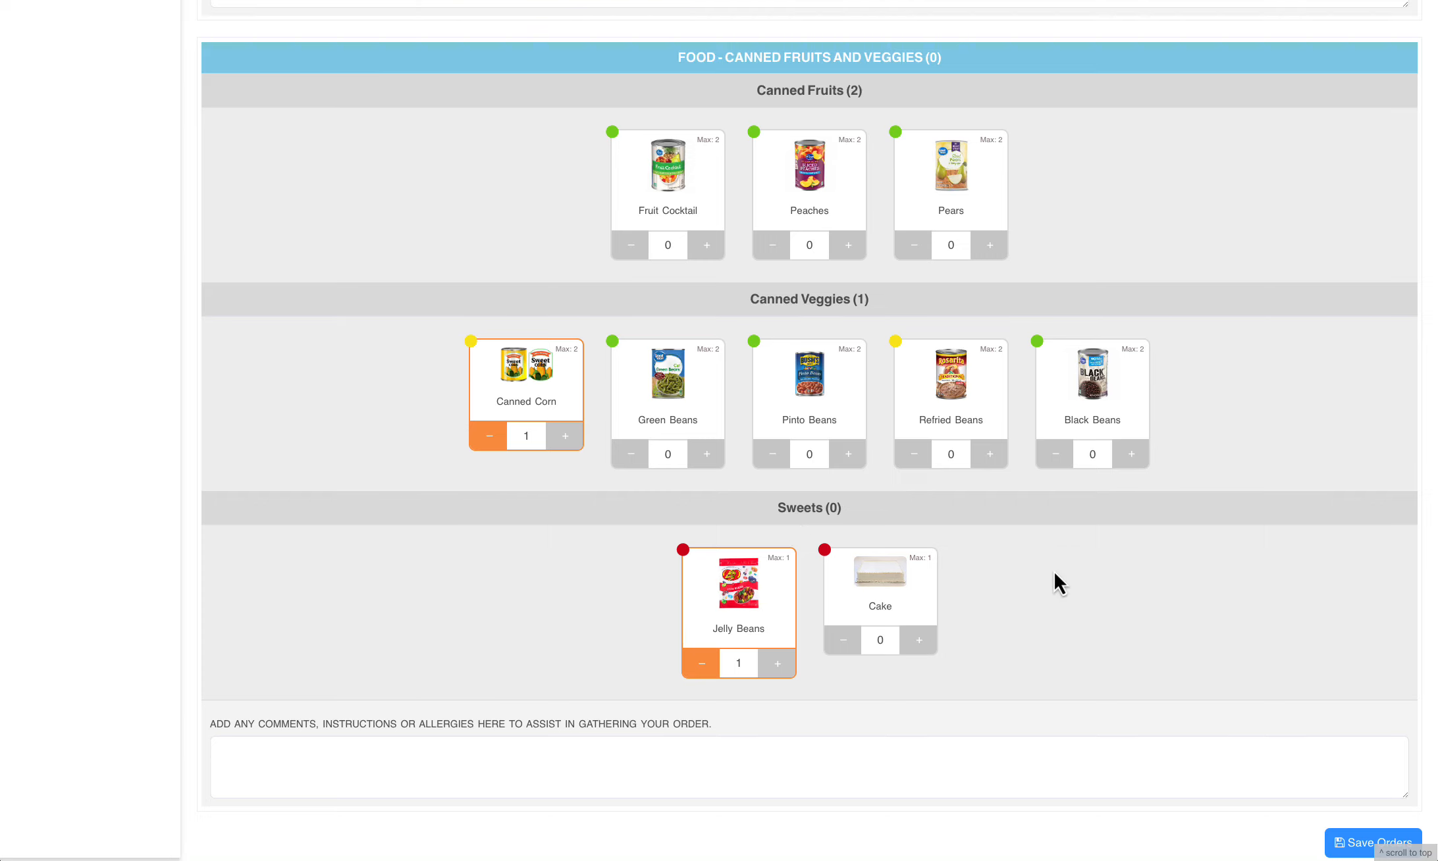
scroll(1053, 571, down, 1)
click(363, 743)
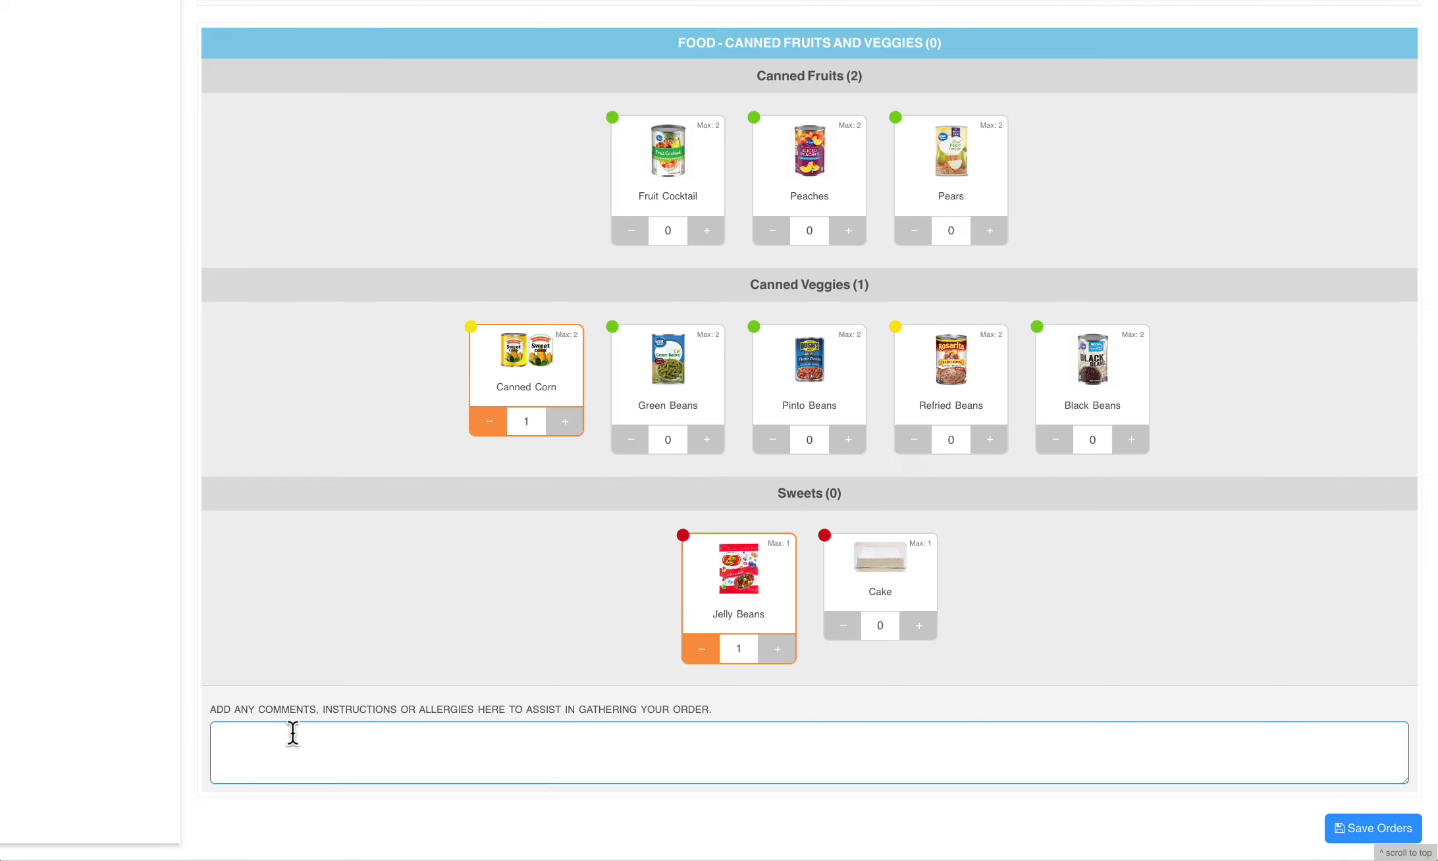
click(389, 745)
Check the Produce list's comment field and add one Produce Misc. to the order
scroll(595, 752, up, 1)
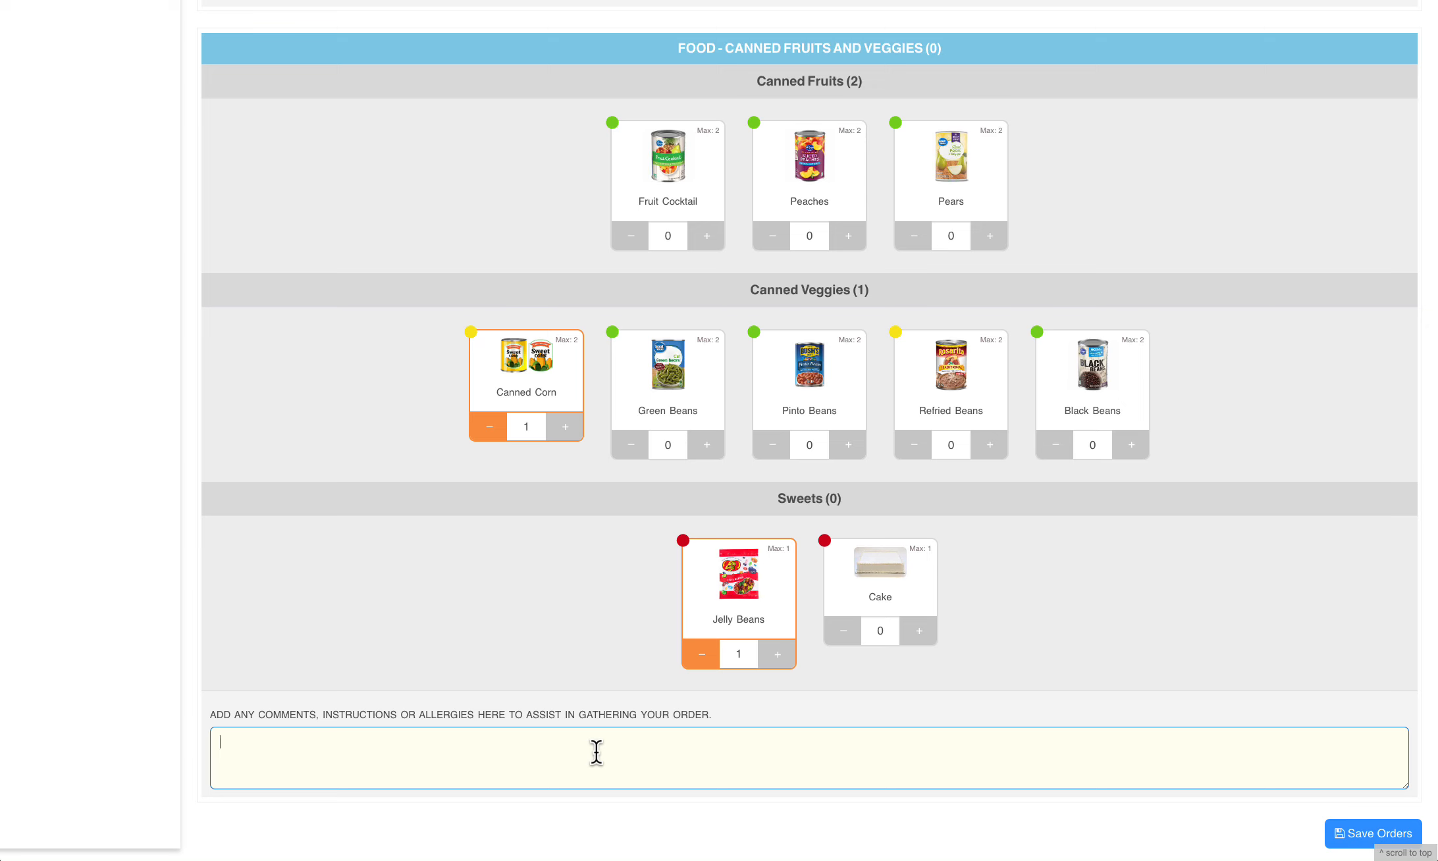
scroll(599, 730, up, 7)
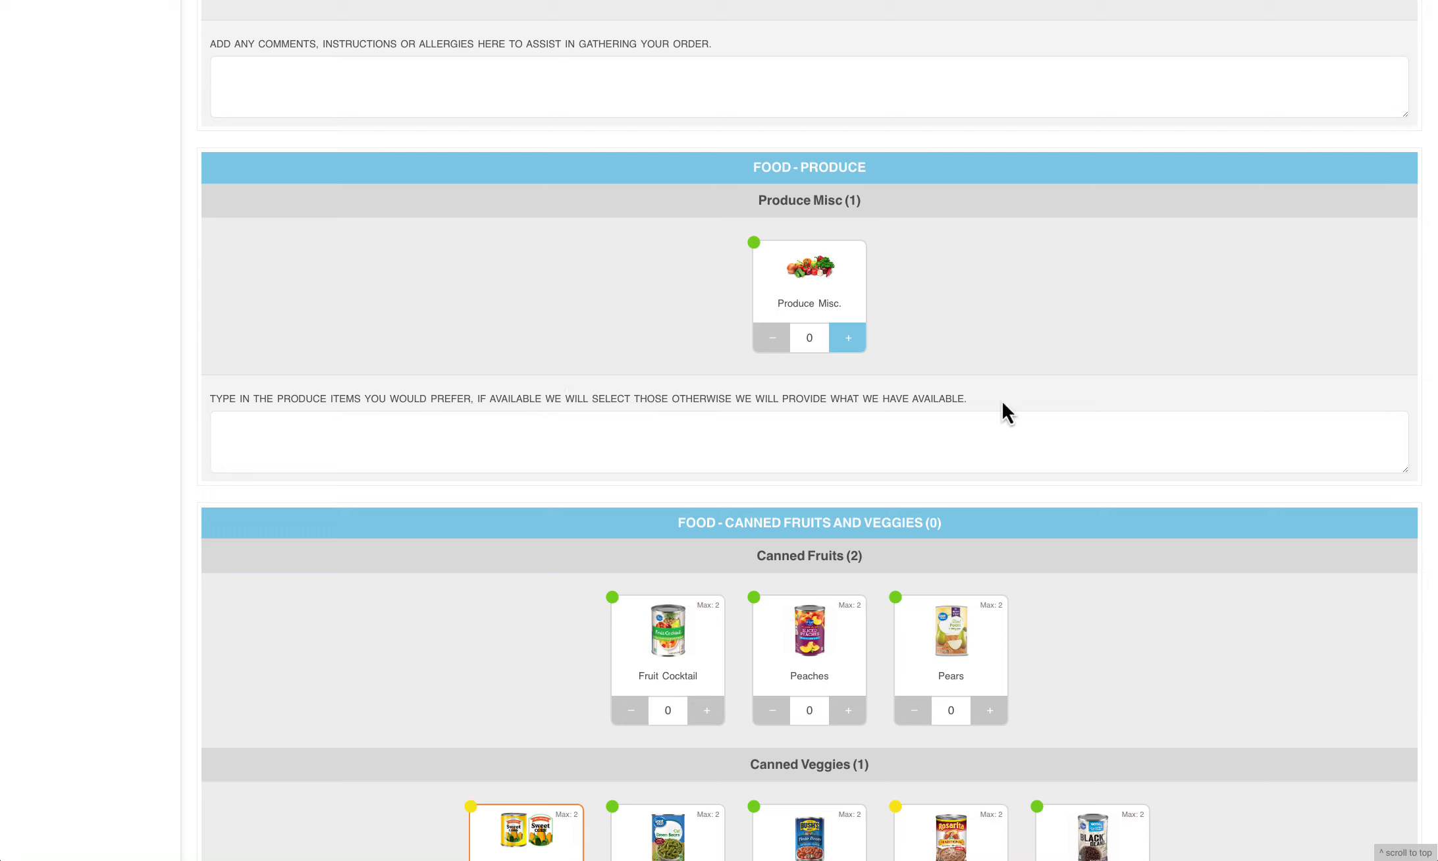
click(830, 432)
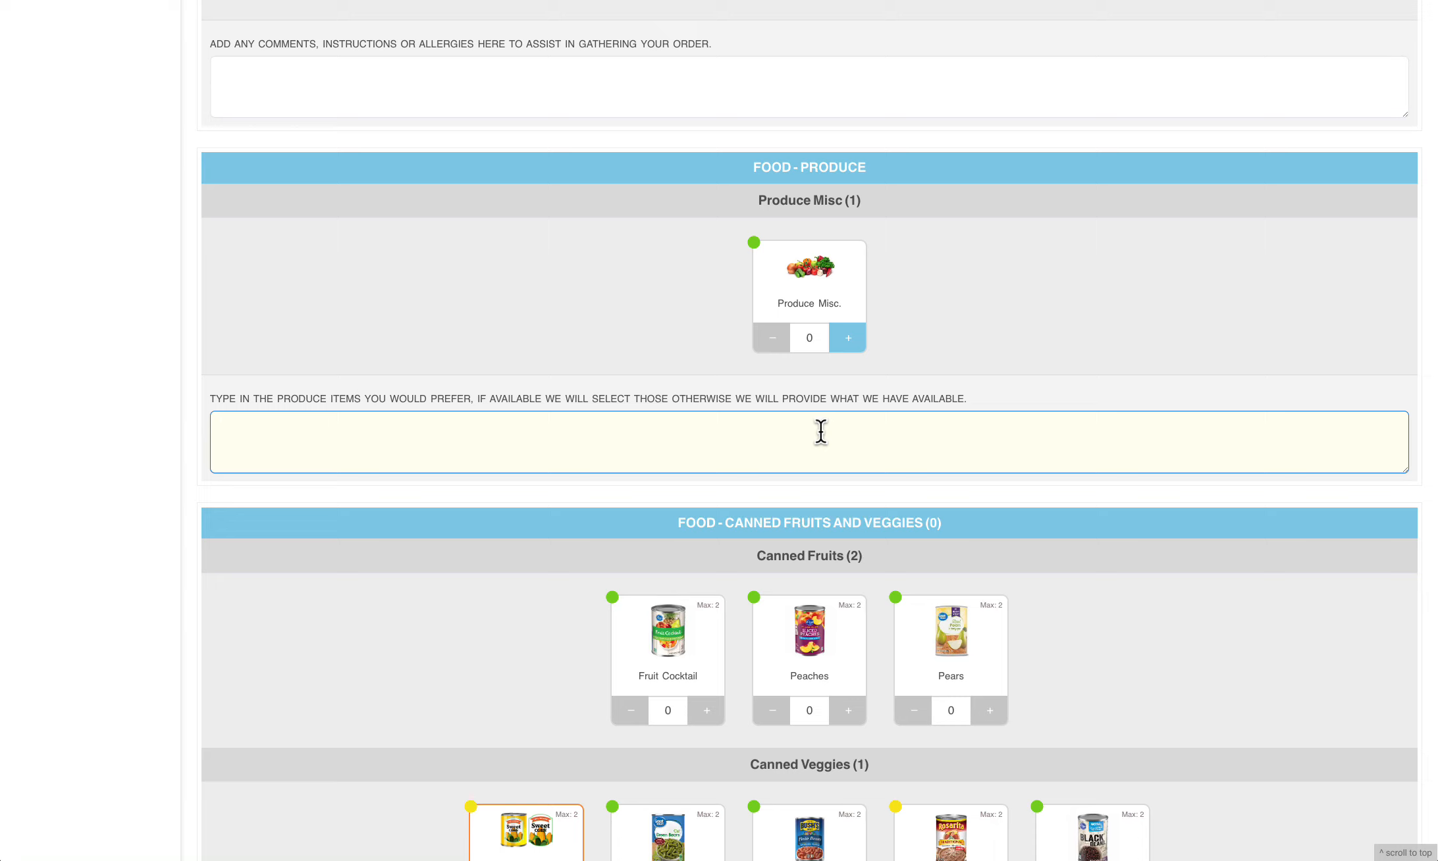
click(849, 339)
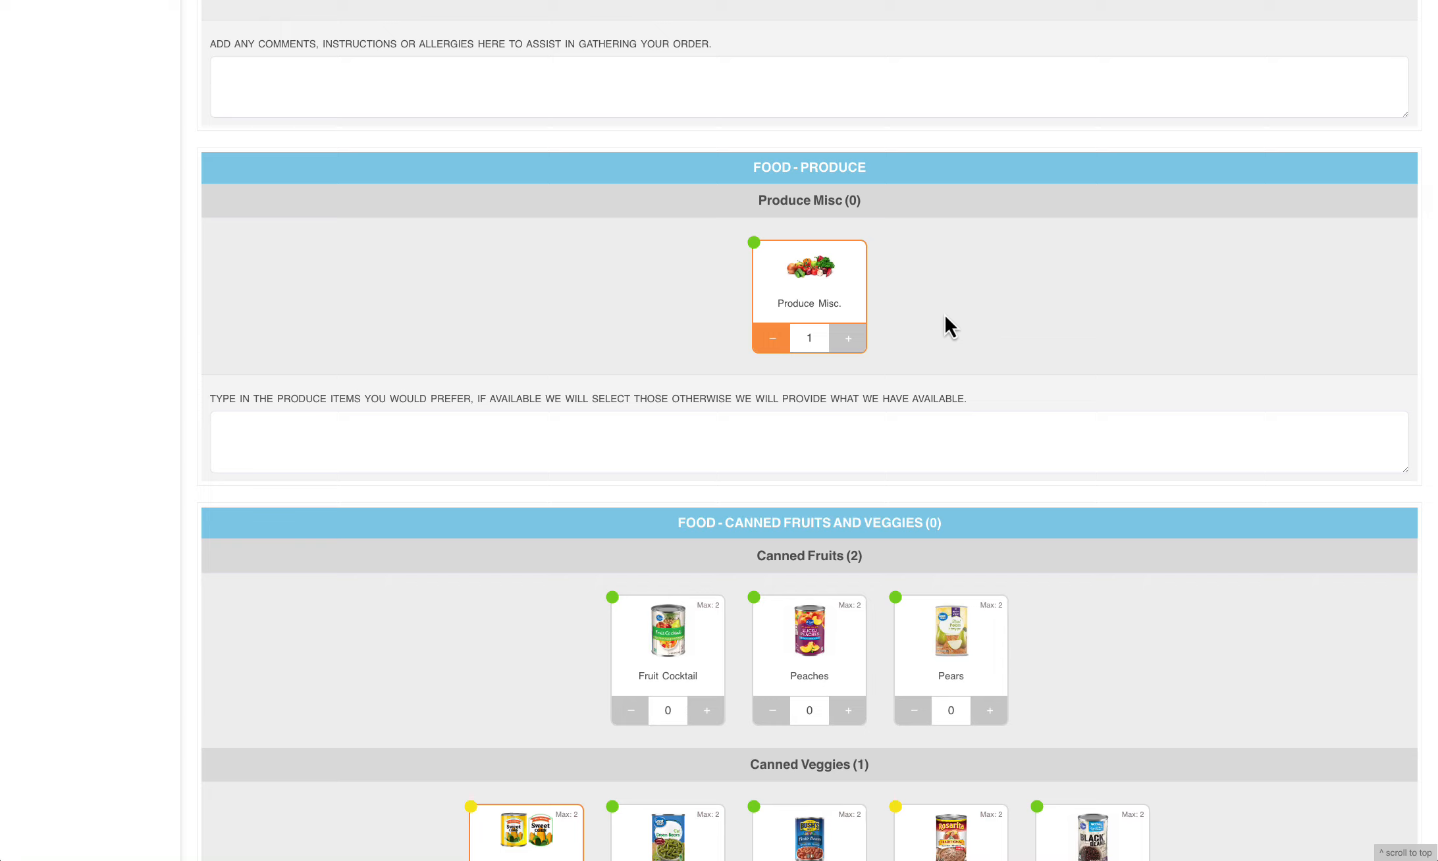
Review the Produce and Canned Fruits and Veggies selections, and save the reservation's order
scroll(944, 317, up, 3)
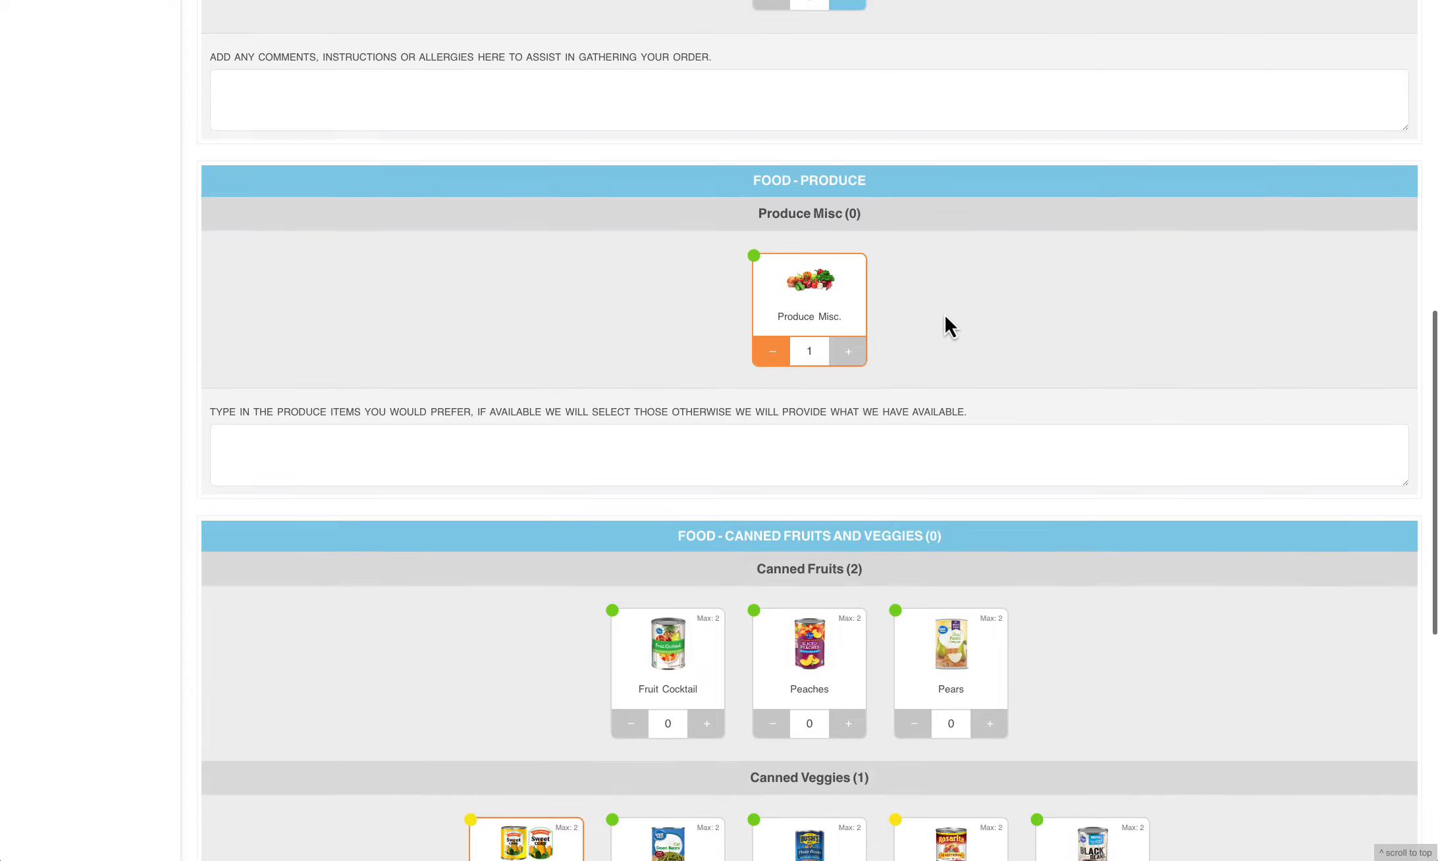
scroll(945, 318, down, 4)
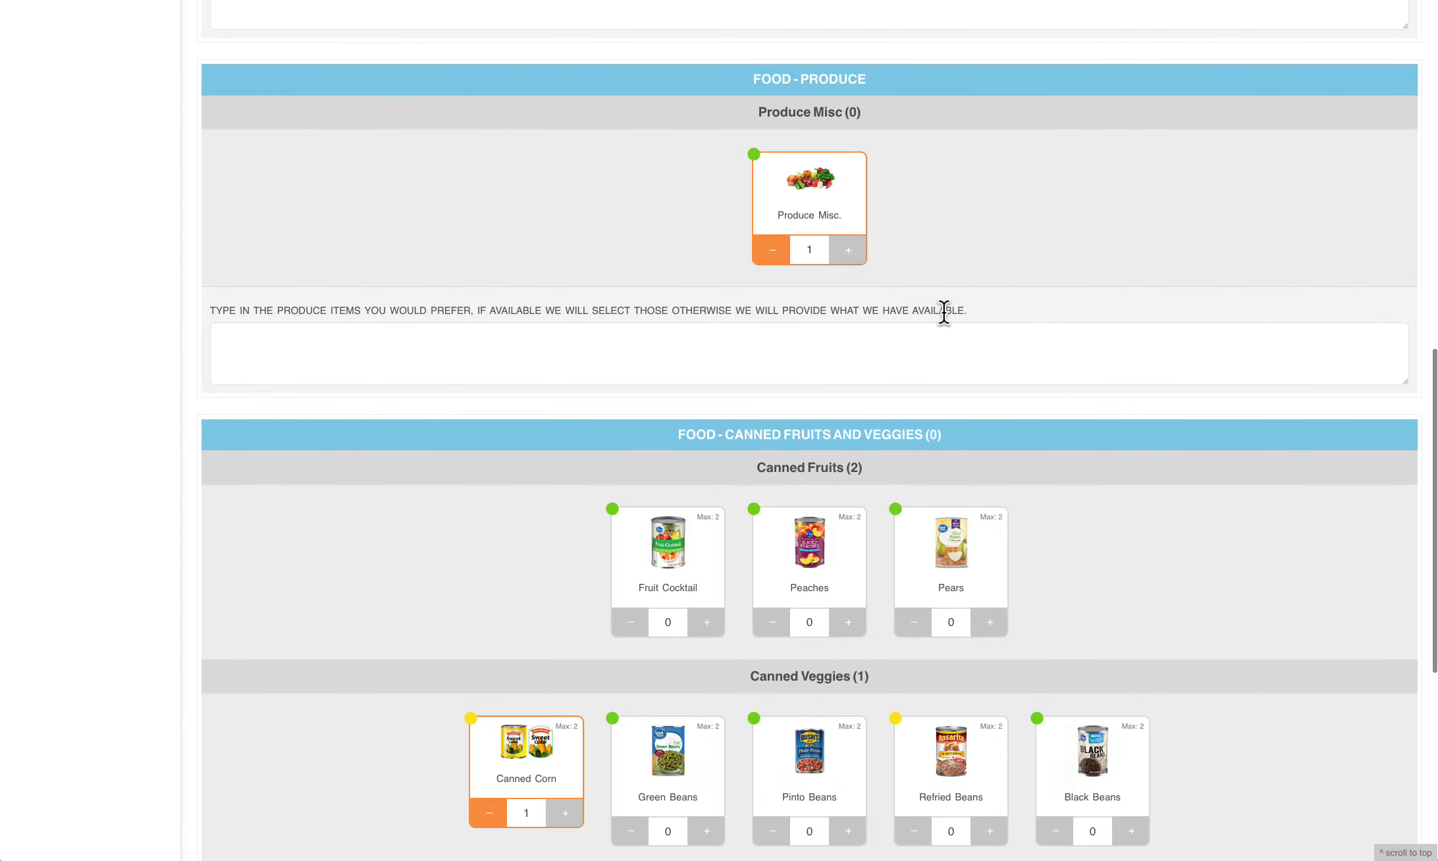
scroll(944, 313, down, 1)
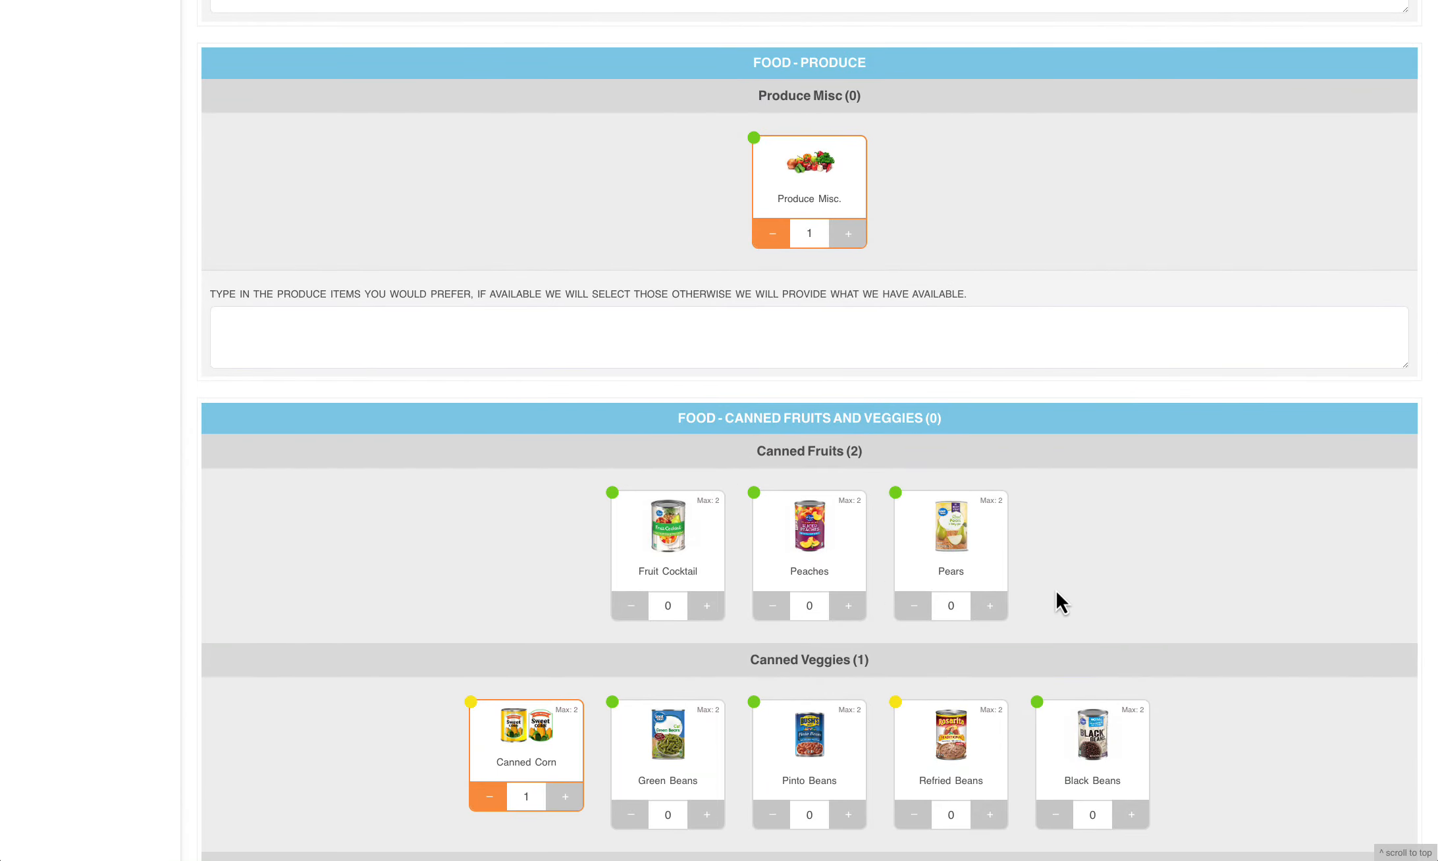
scroll(1161, 583, down, 7)
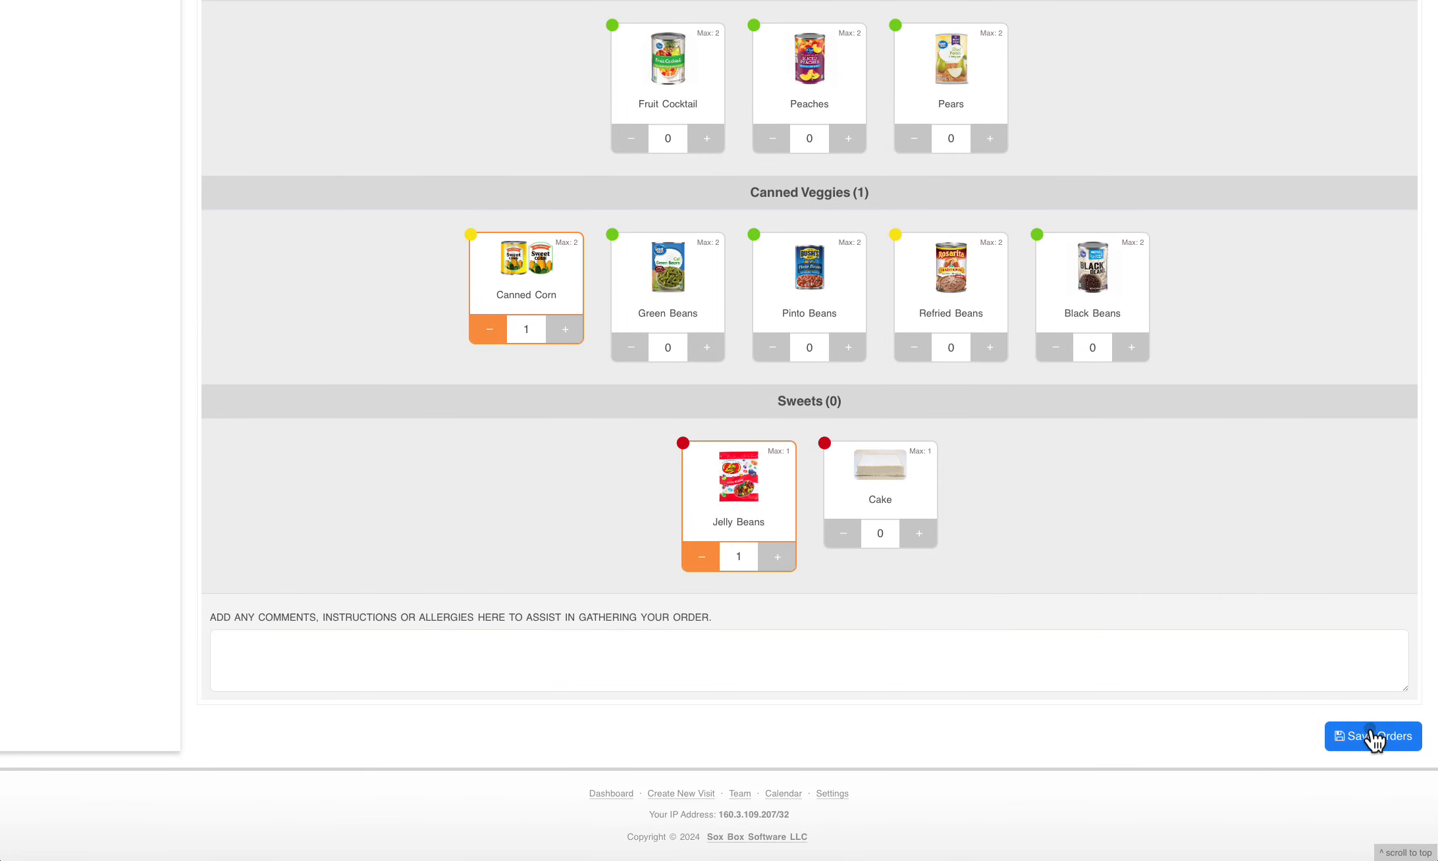
click(1375, 734)
scroll(1056, 481, down, 1)
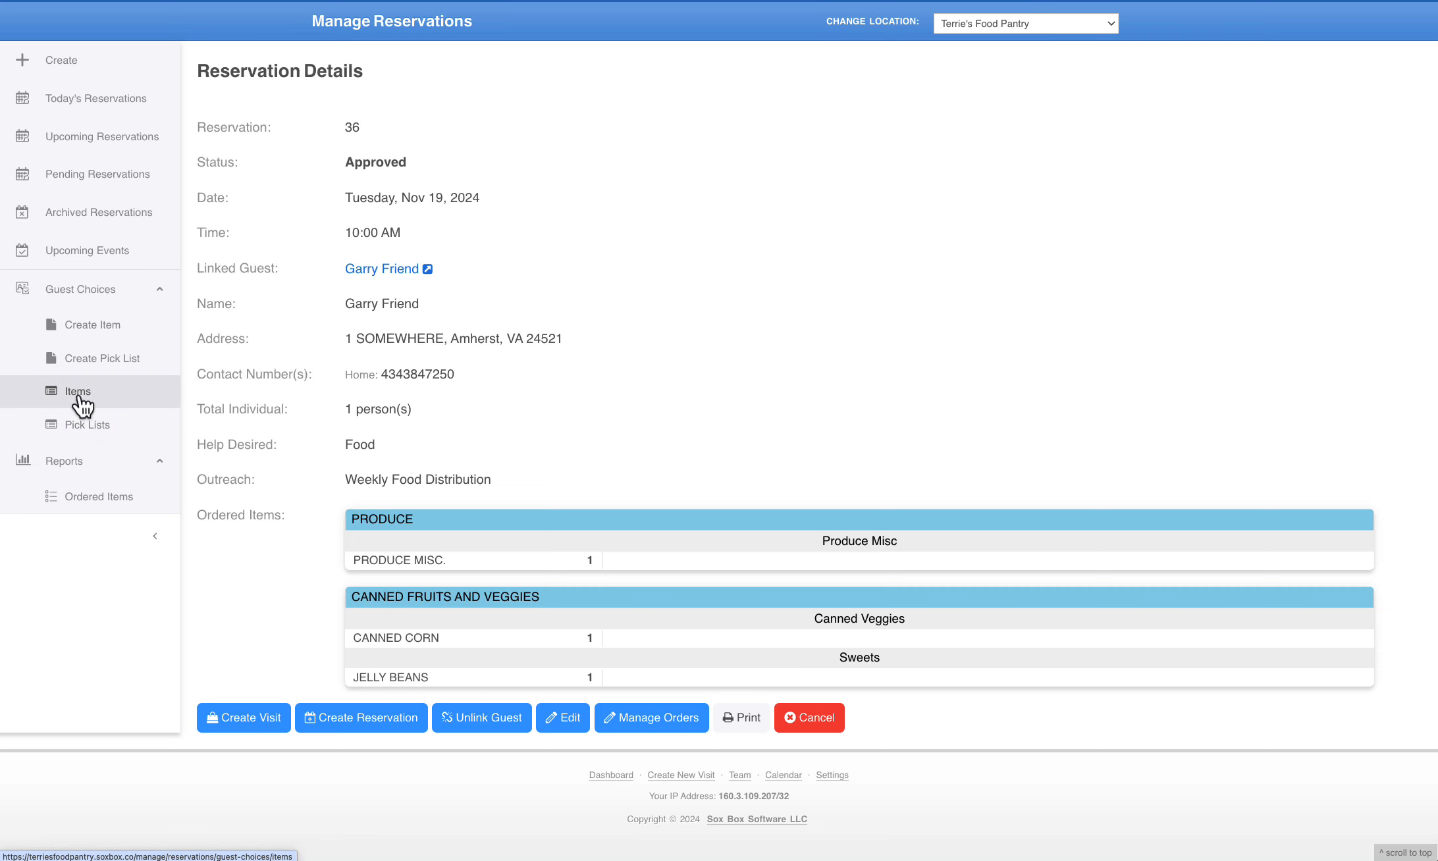
Open a blank pick list form and examine its tracking method options, comment label and priority fields
click(87, 359)
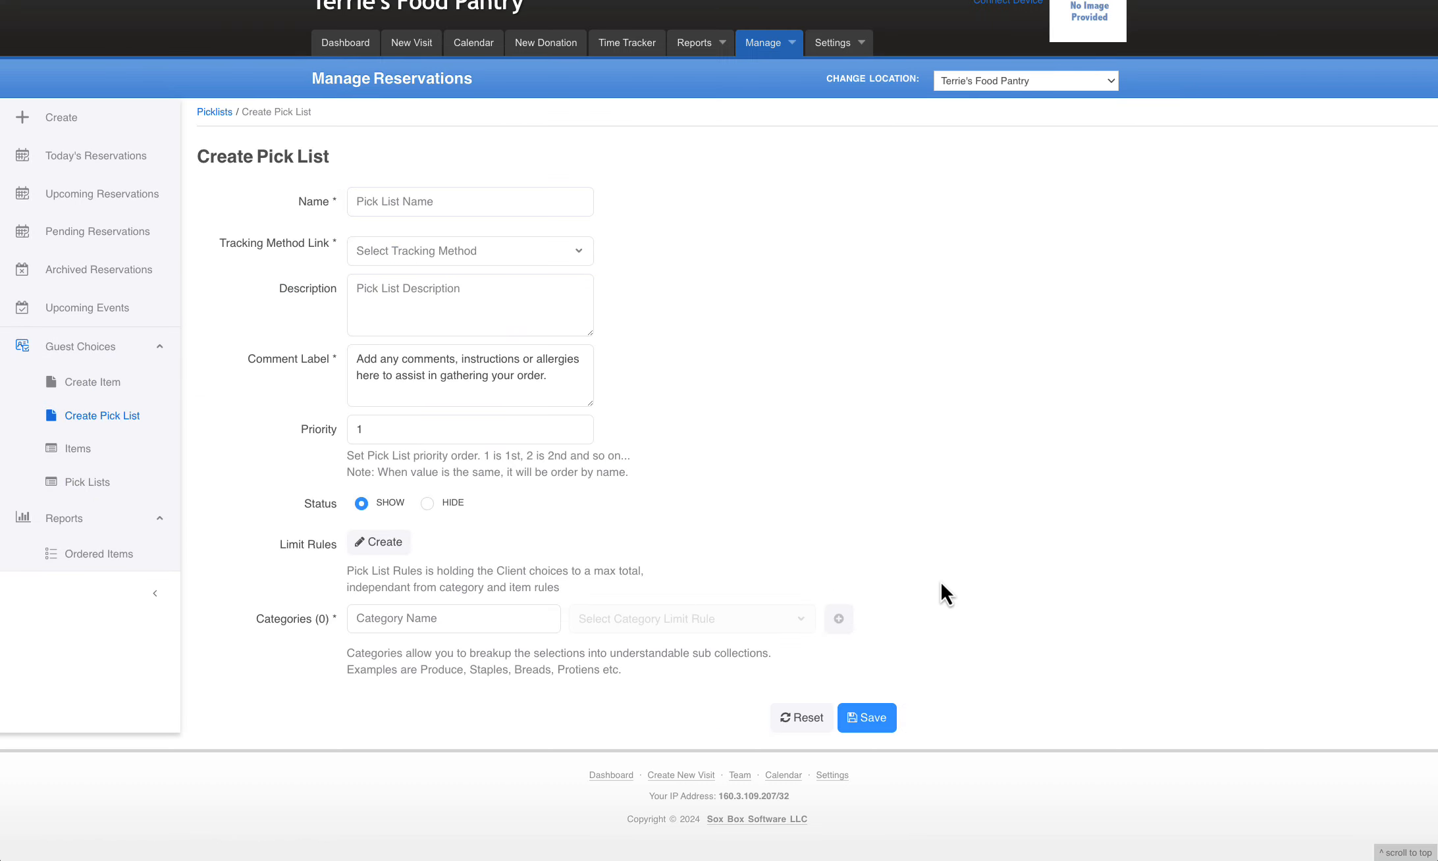
click(496, 258)
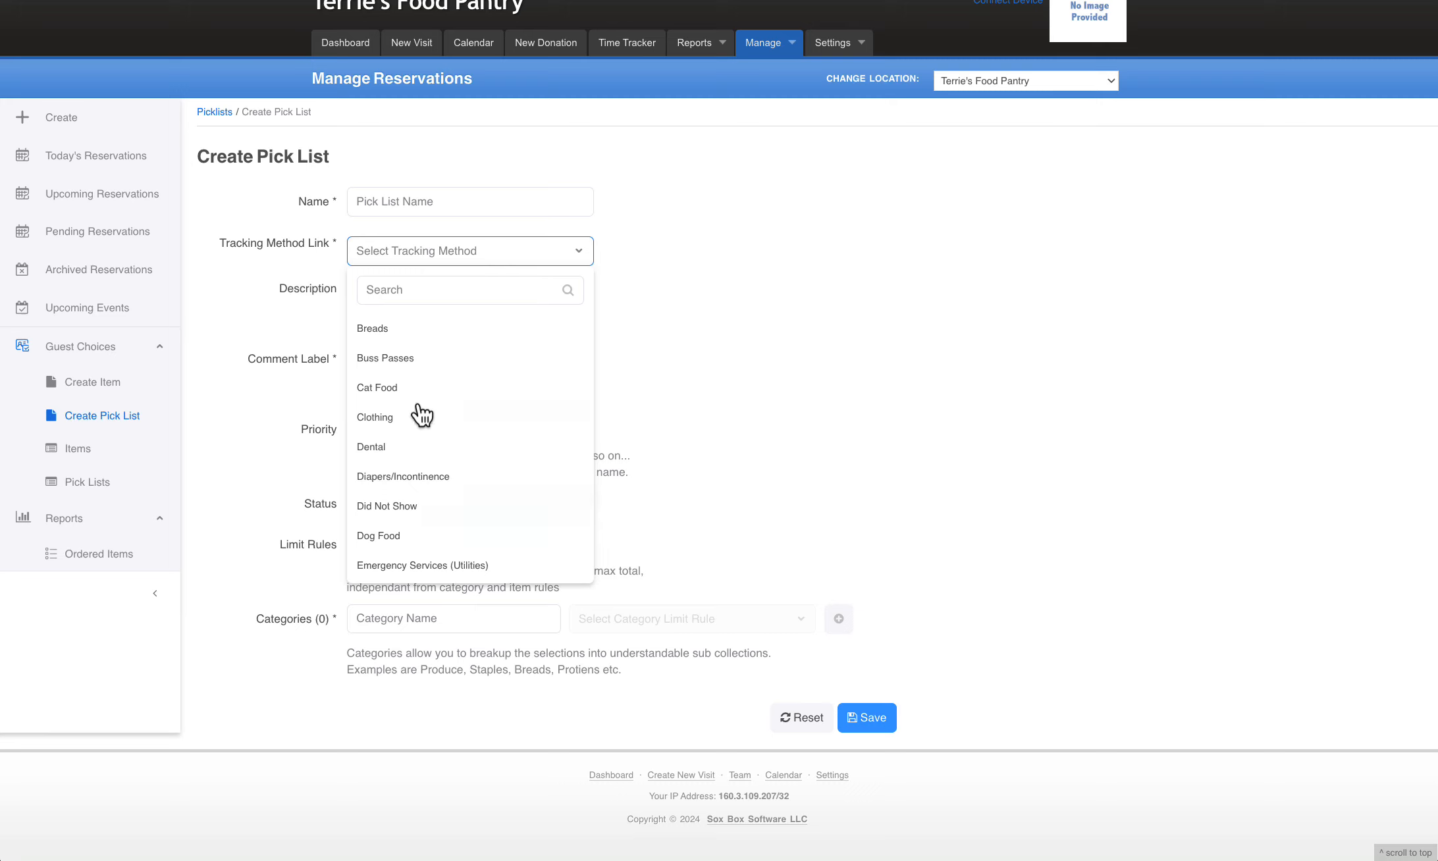
click(824, 377)
click(410, 360)
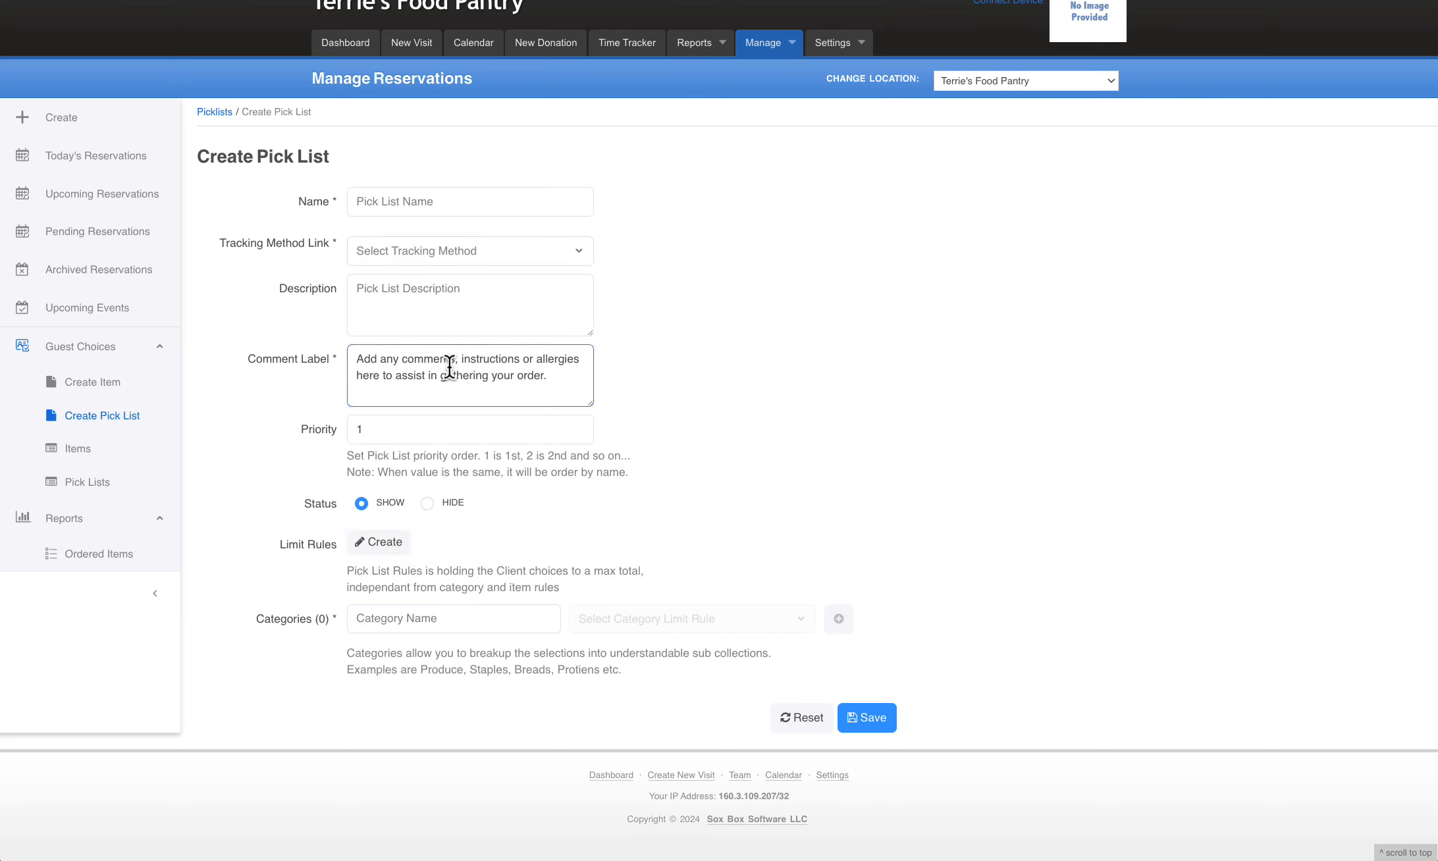
click(916, 402)
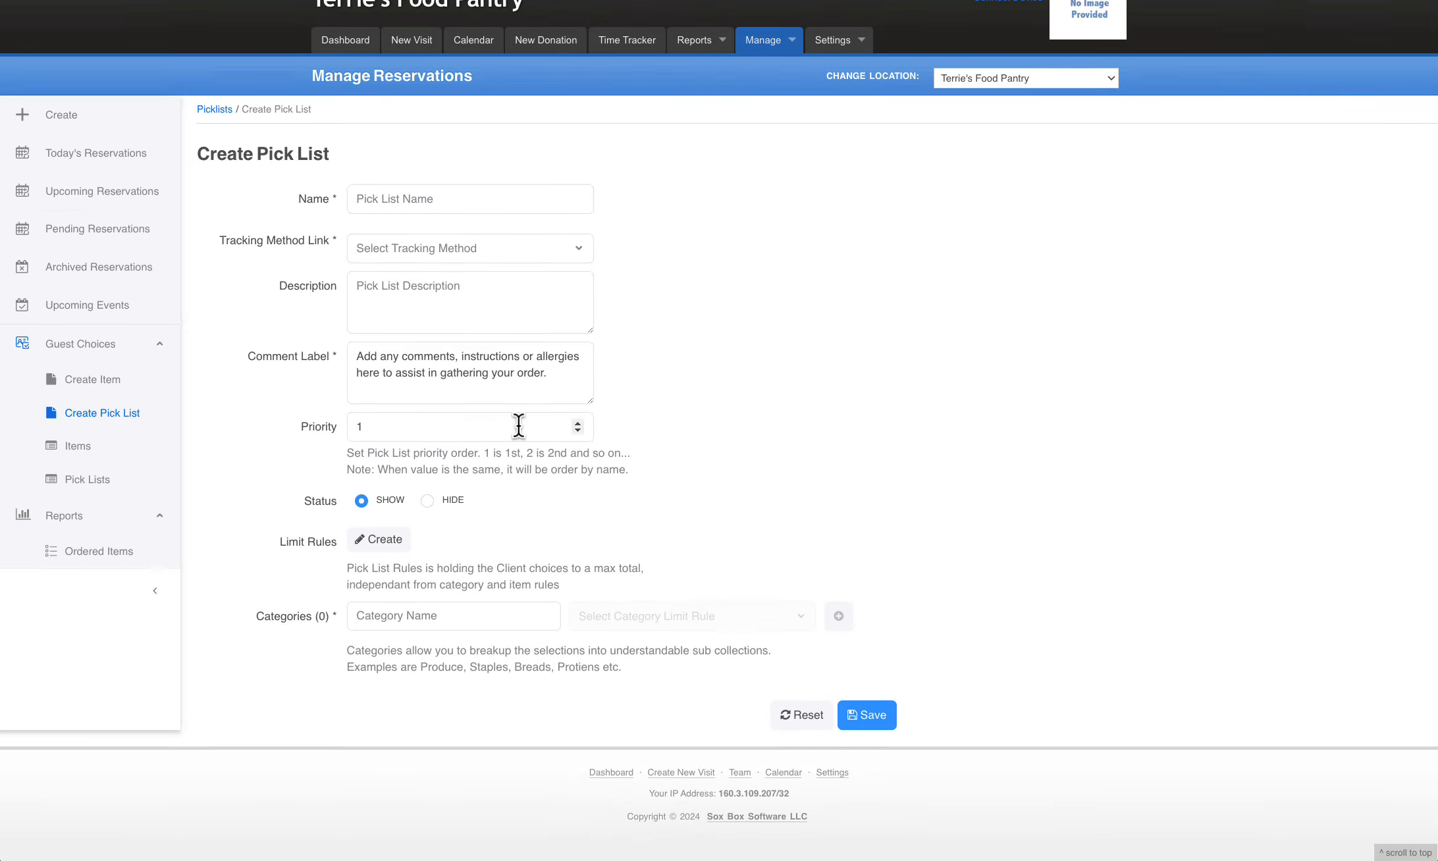
click(427, 422)
click(720, 435)
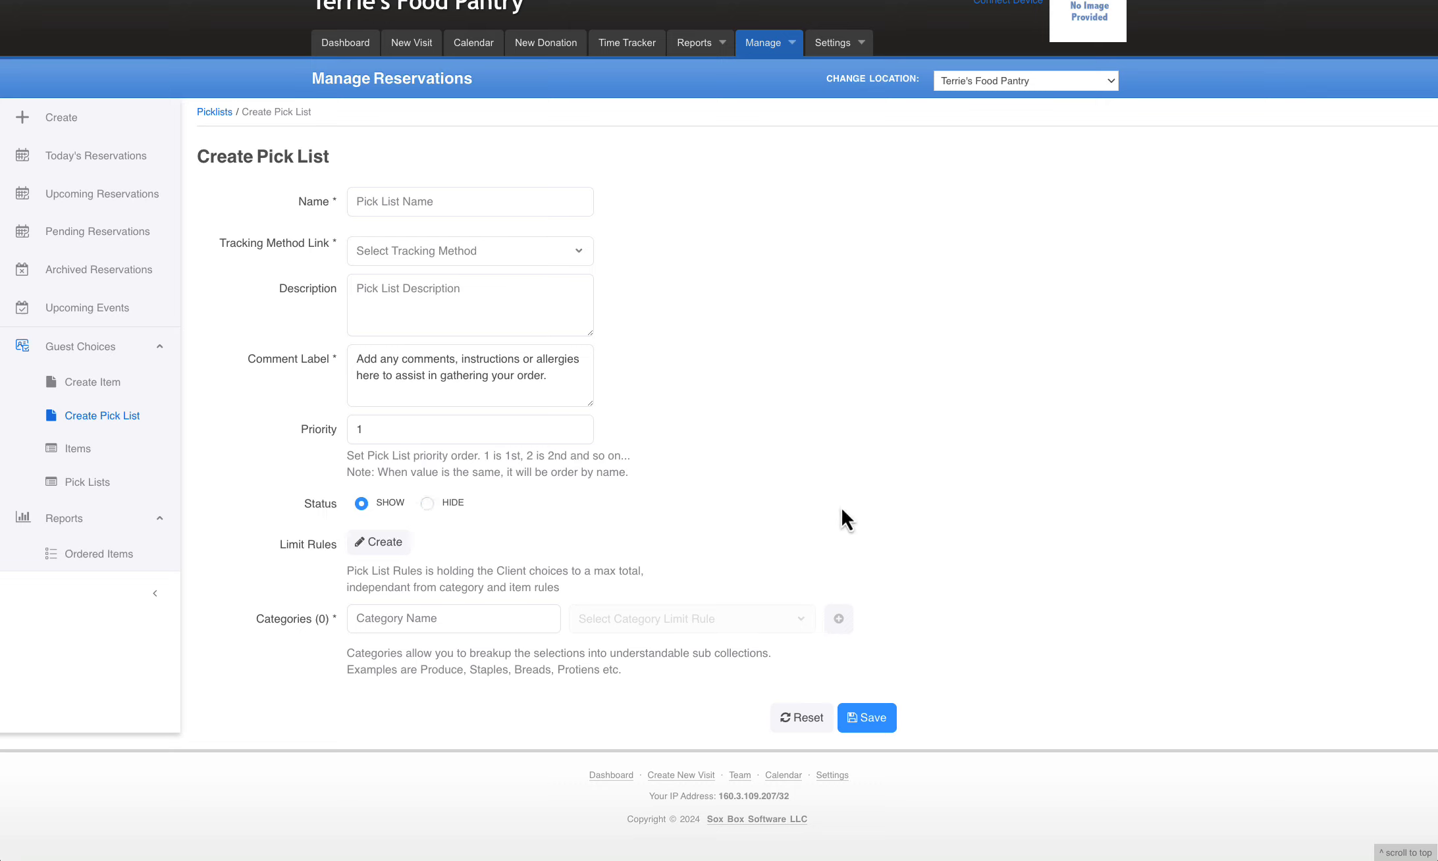
Add a category named "g" to the new pick list and open its item choices
click(421, 620)
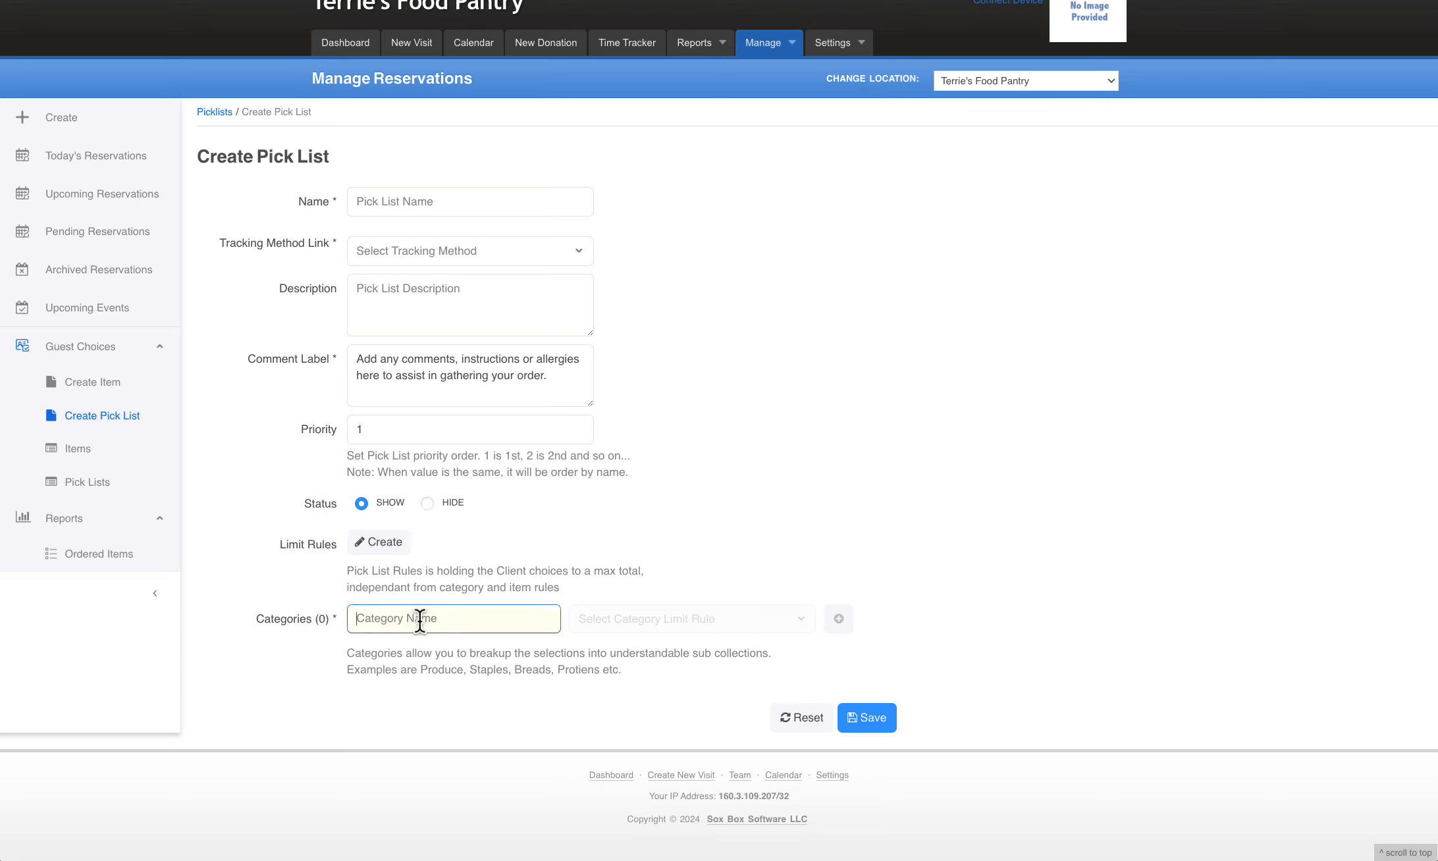
text(g)
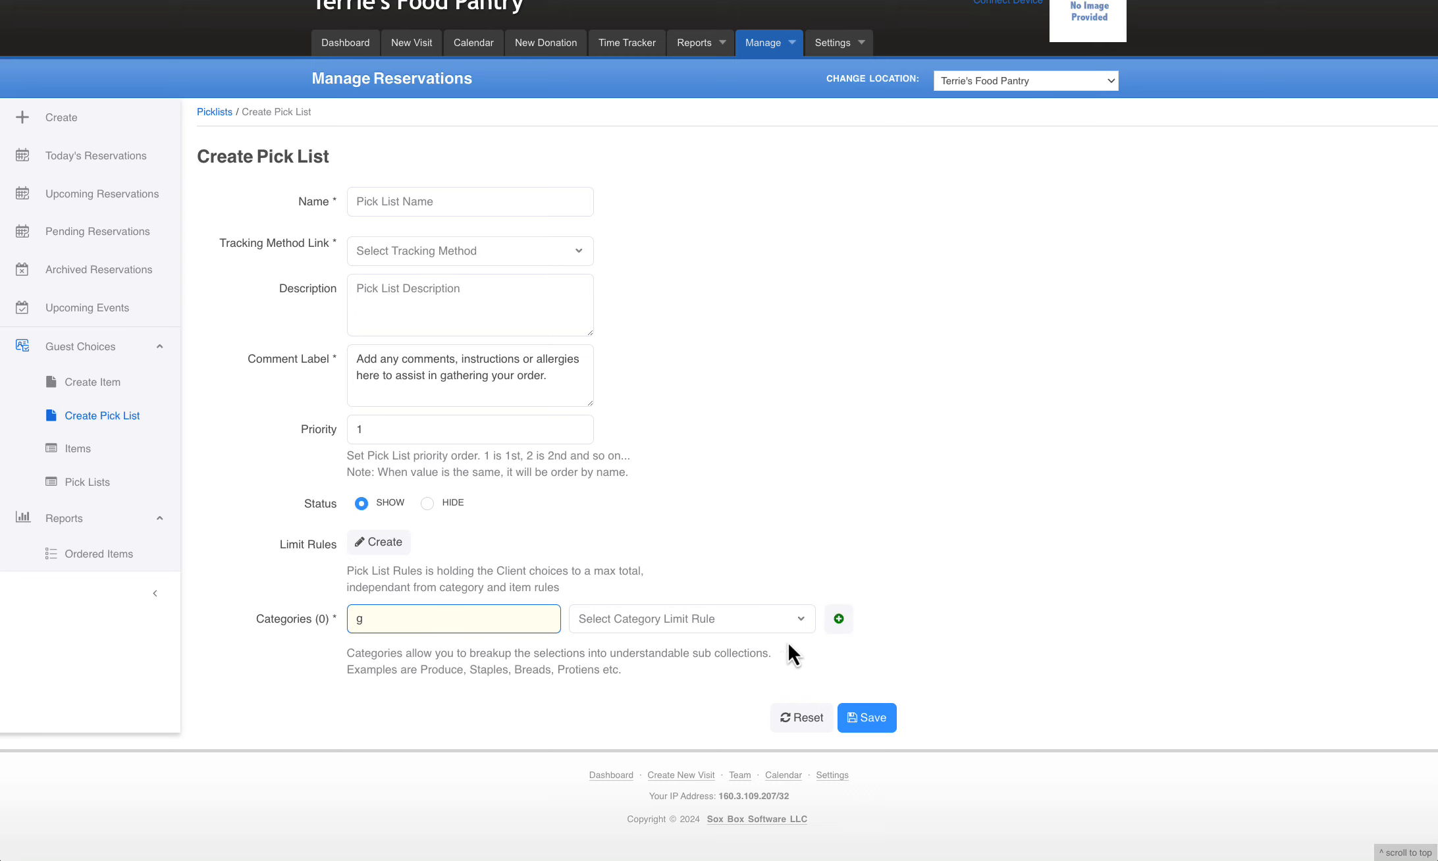
click(837, 619)
scroll(973, 610, down, 3)
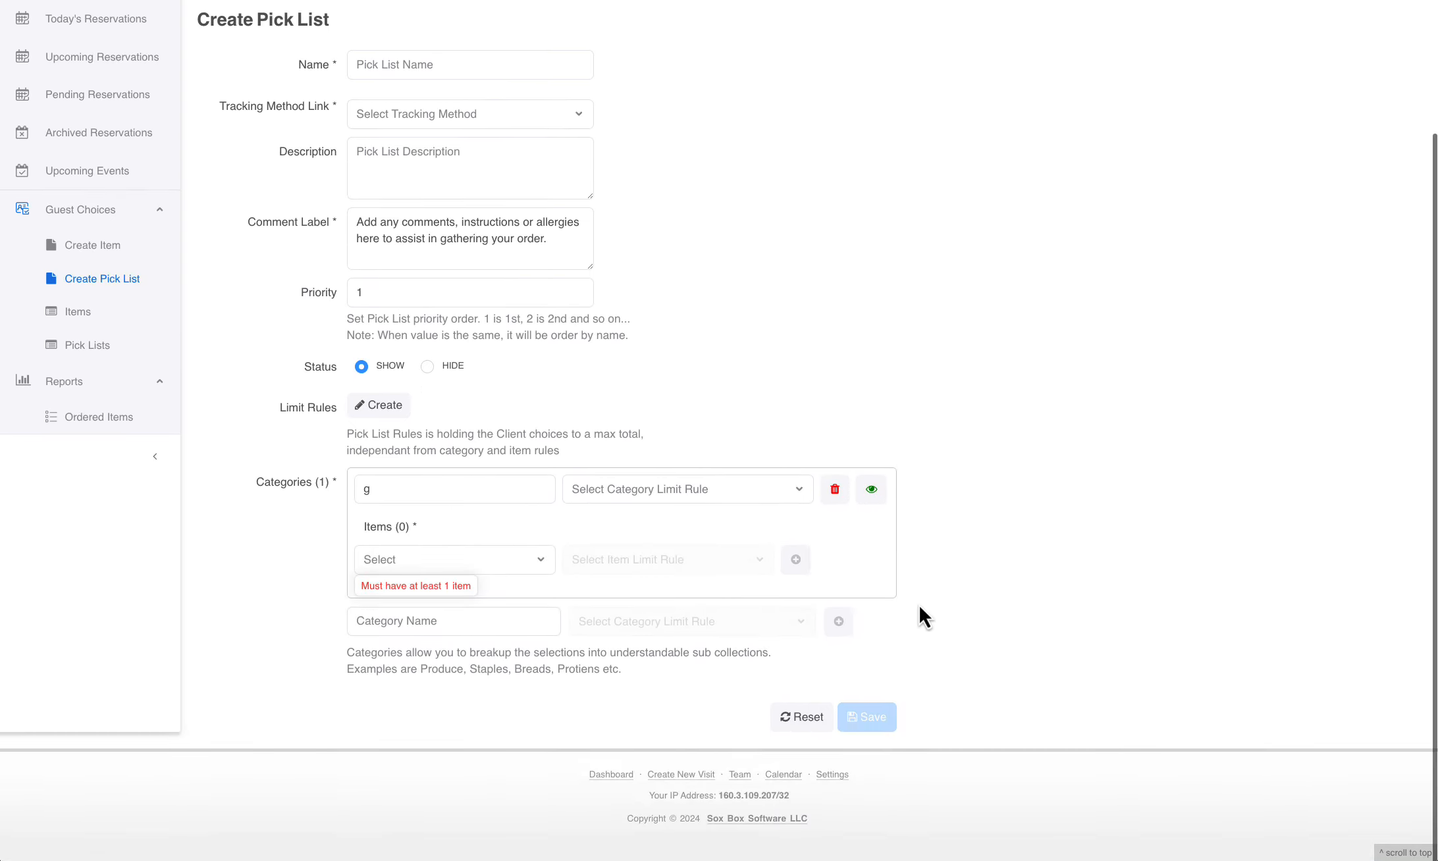
click(490, 569)
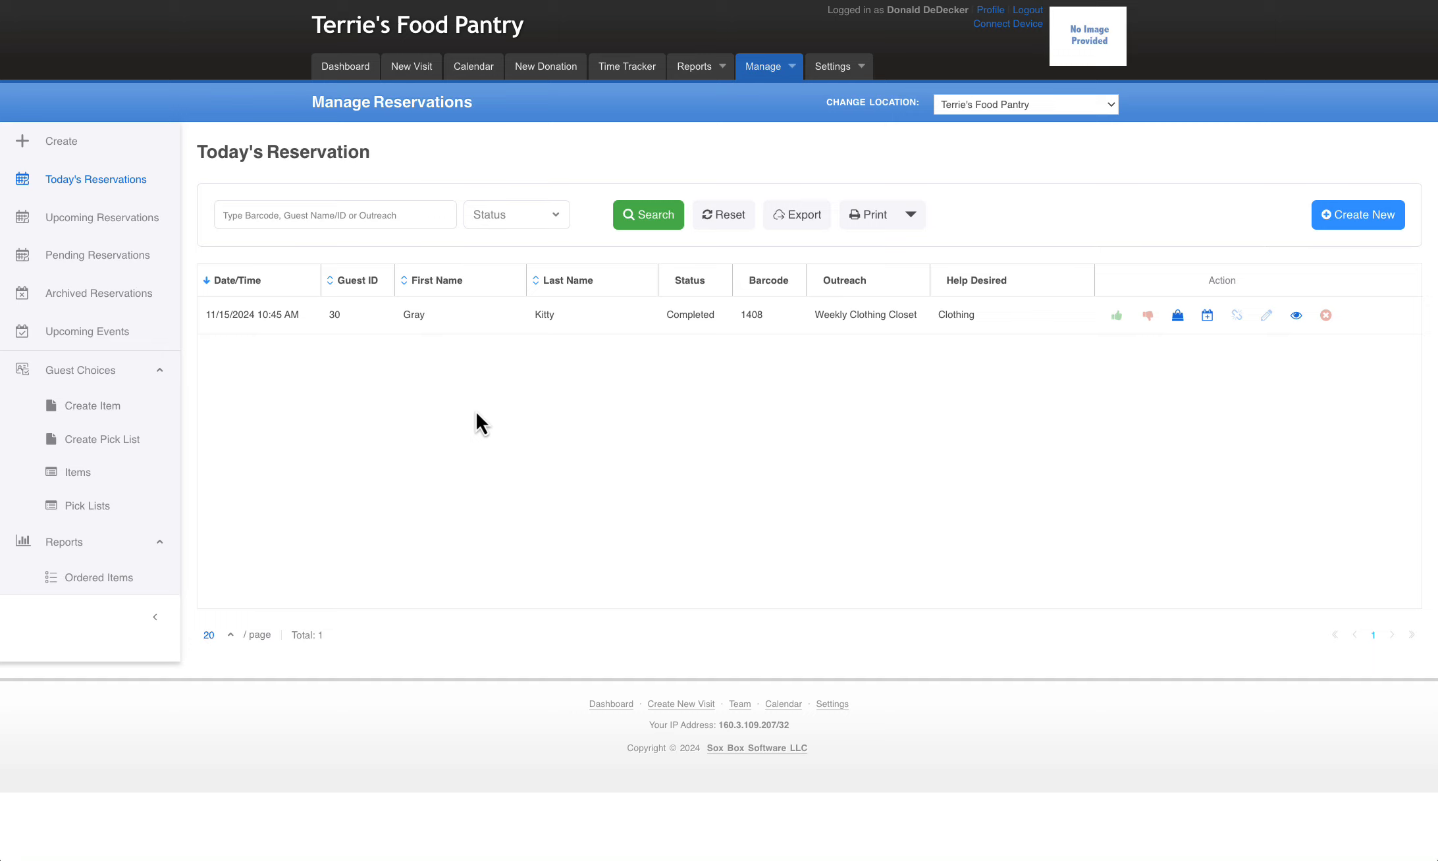
Open the blank form for creating a guest choice item to view its fields
click(108, 408)
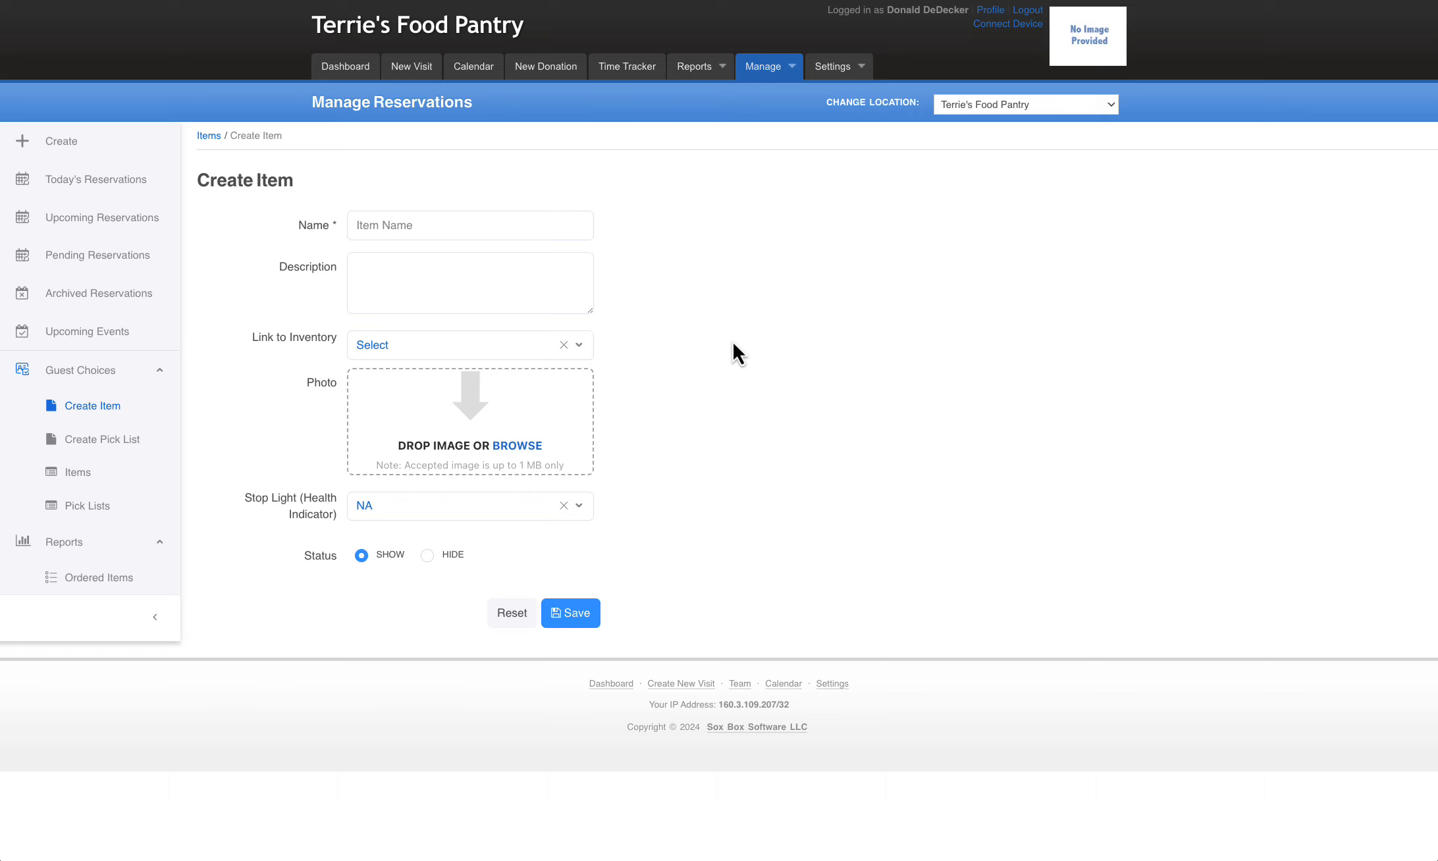
Open the Ordered Items report and choose Food as its tracking method
click(86, 579)
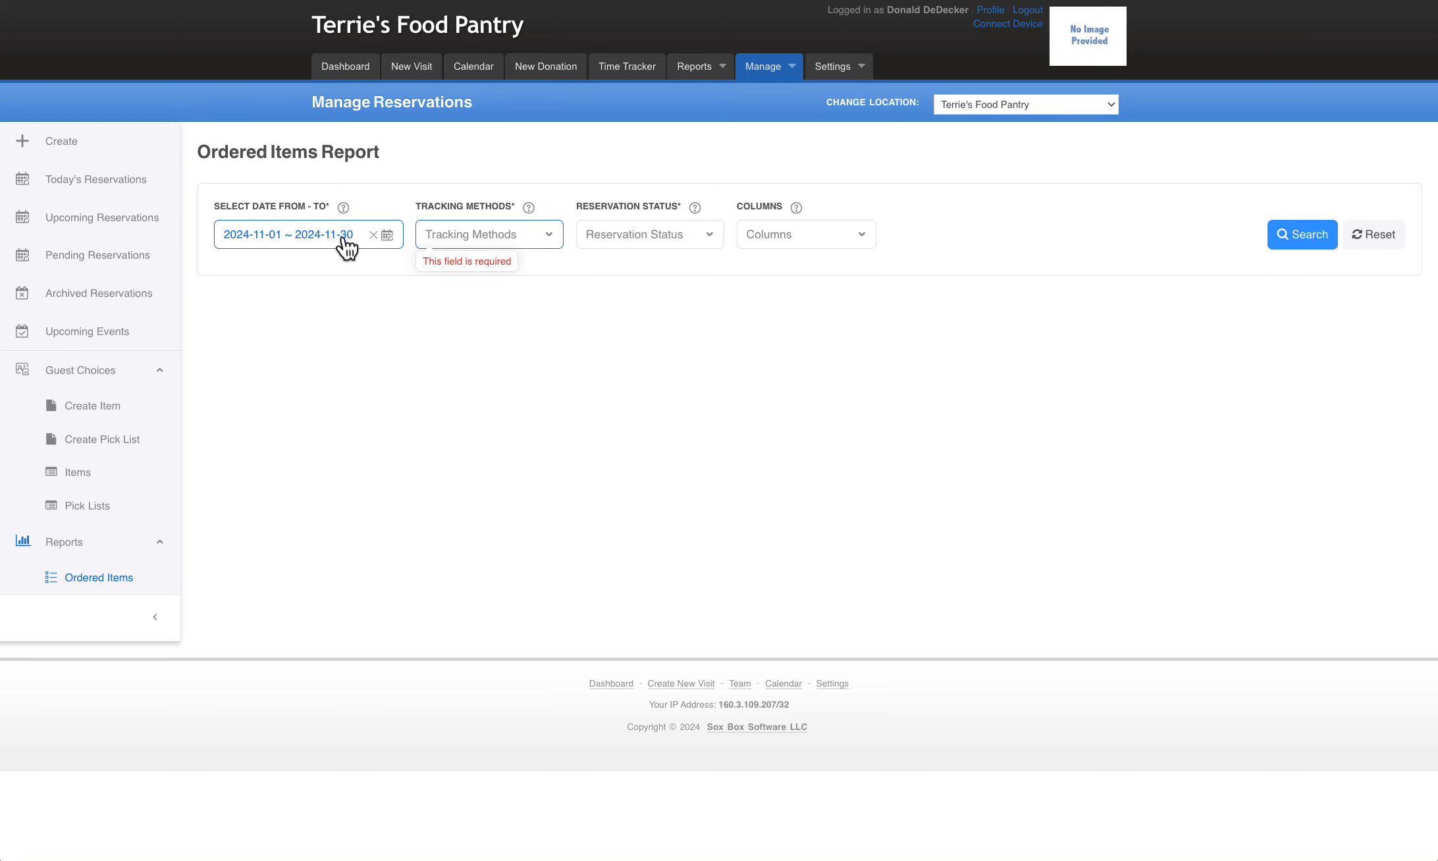
click(552, 241)
scroll(494, 378, down, 5)
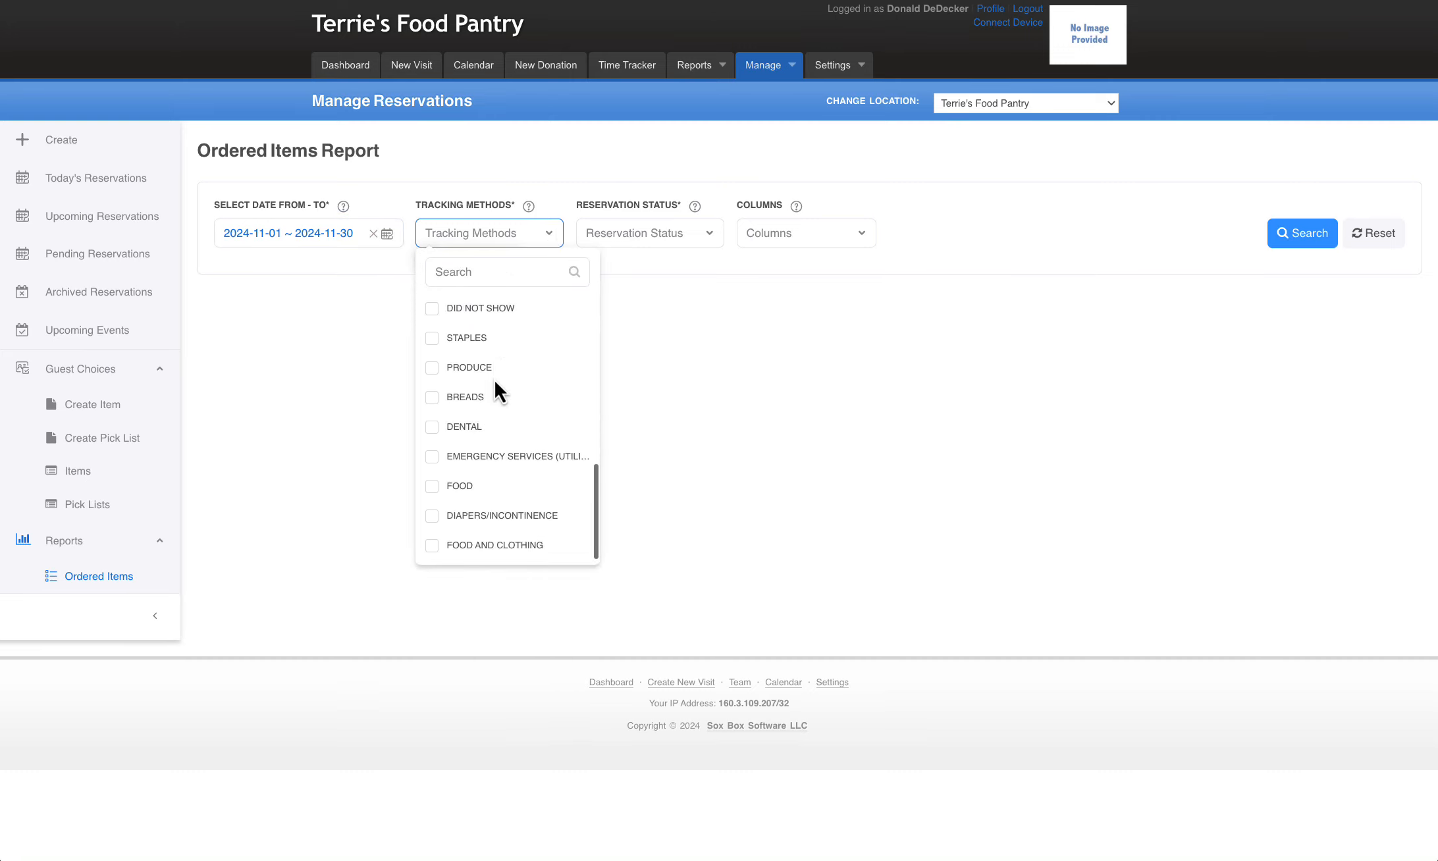
click(433, 487)
click(727, 374)
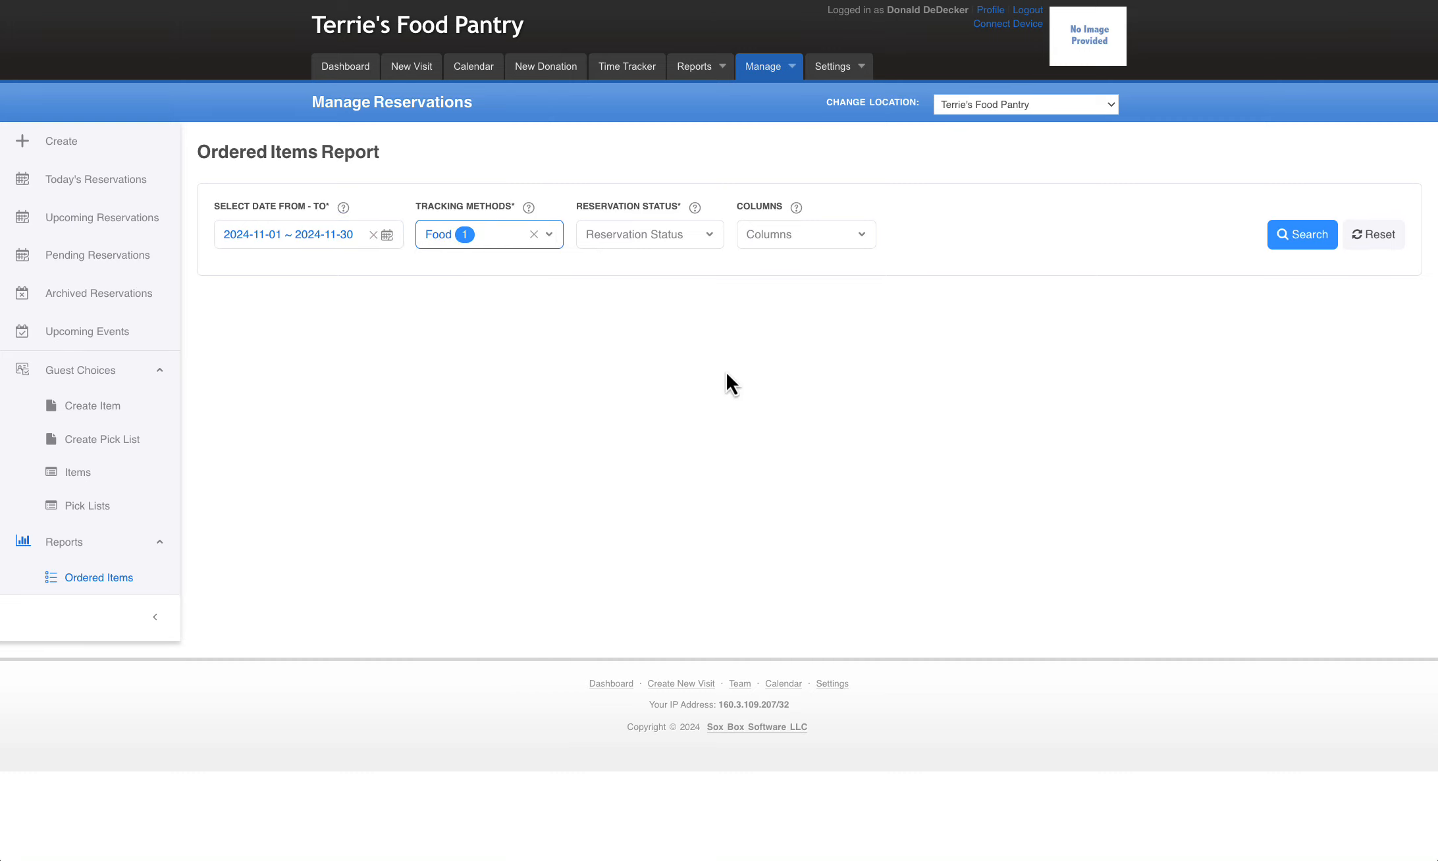
Select the Completed and Approved reservation statuses and run the Ordered Items report
click(709, 236)
click(921, 380)
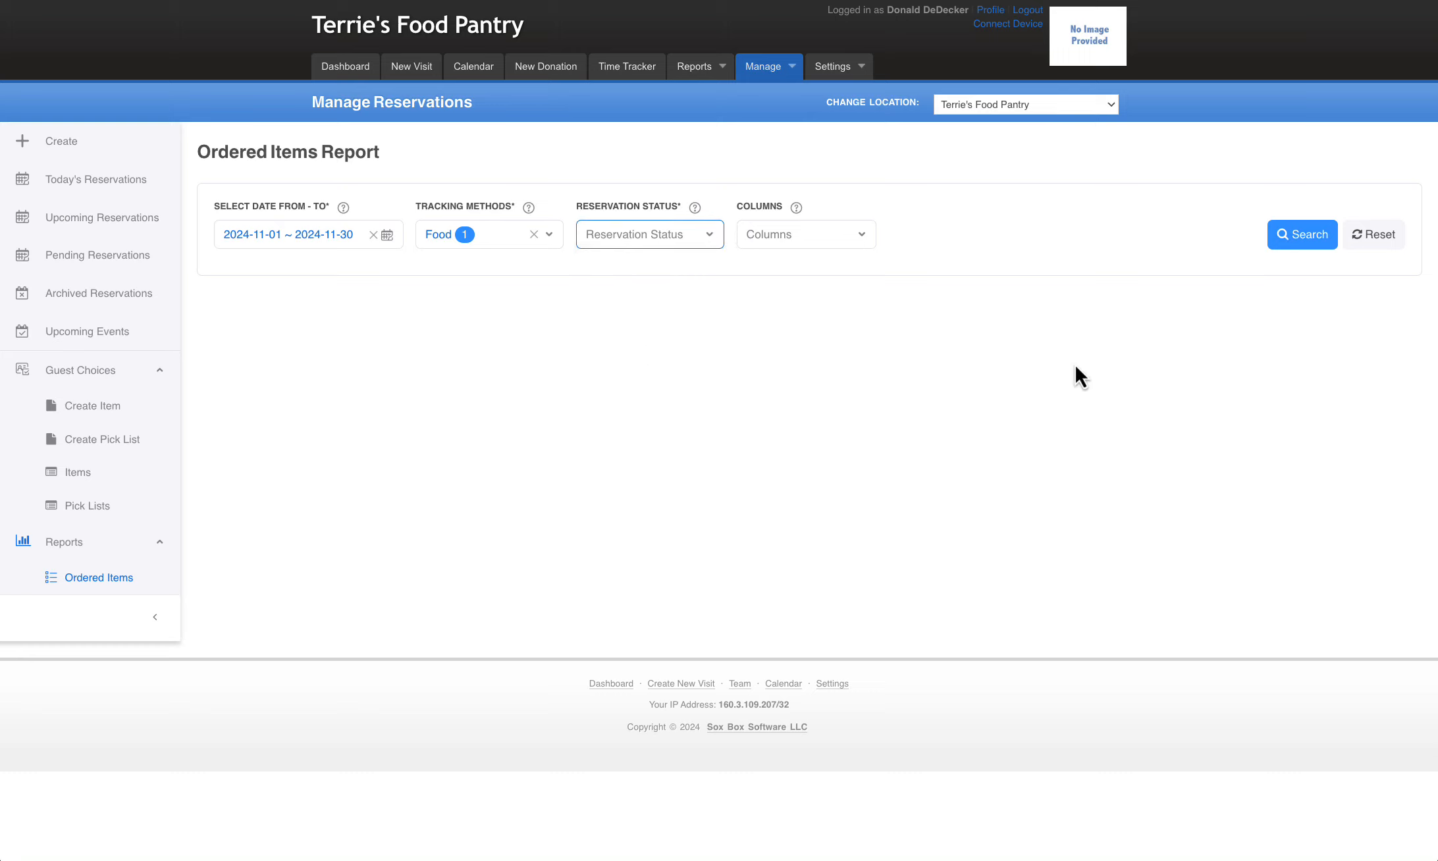
click(1318, 238)
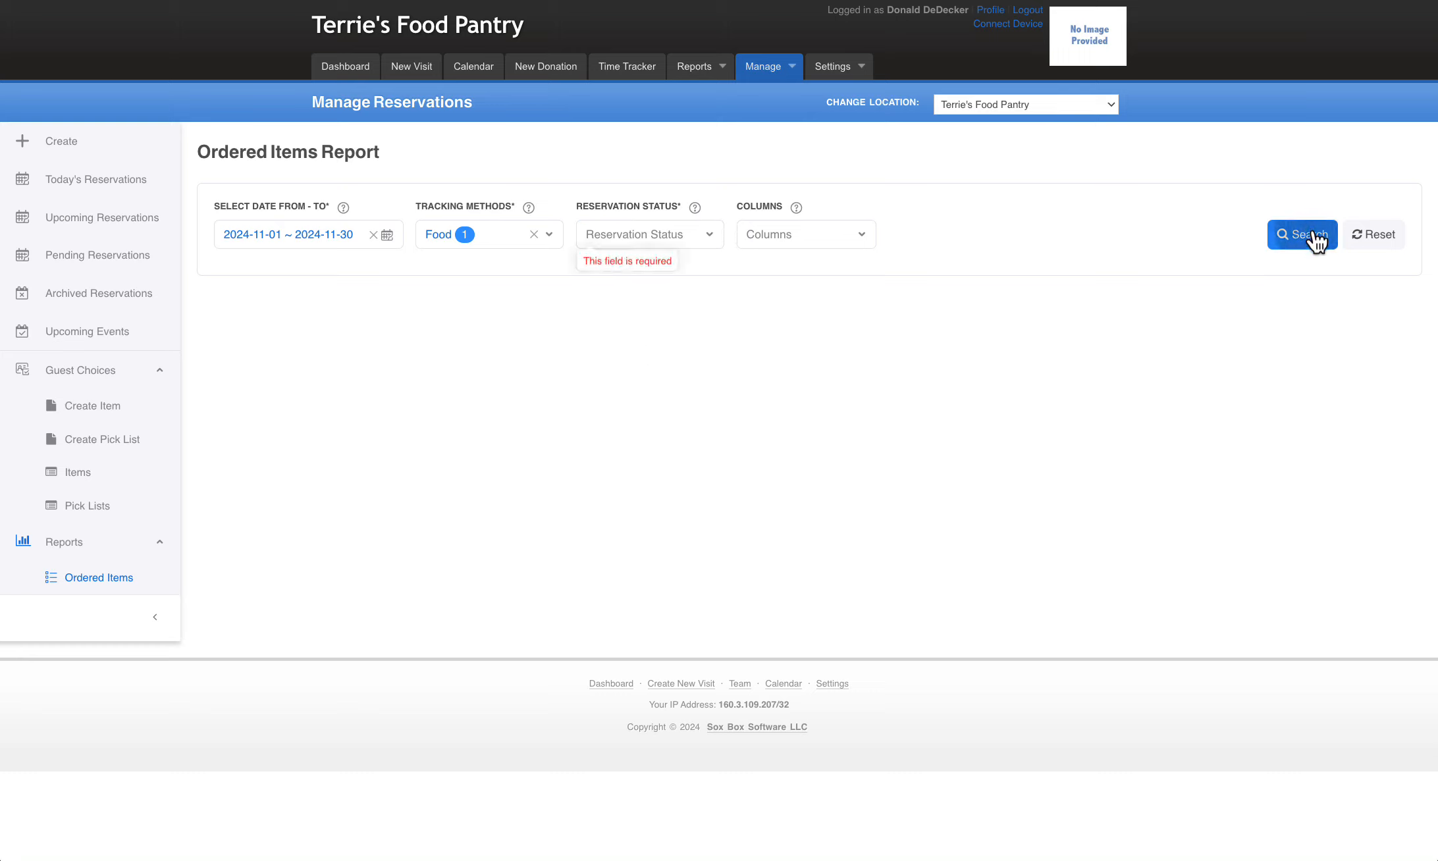
click(668, 238)
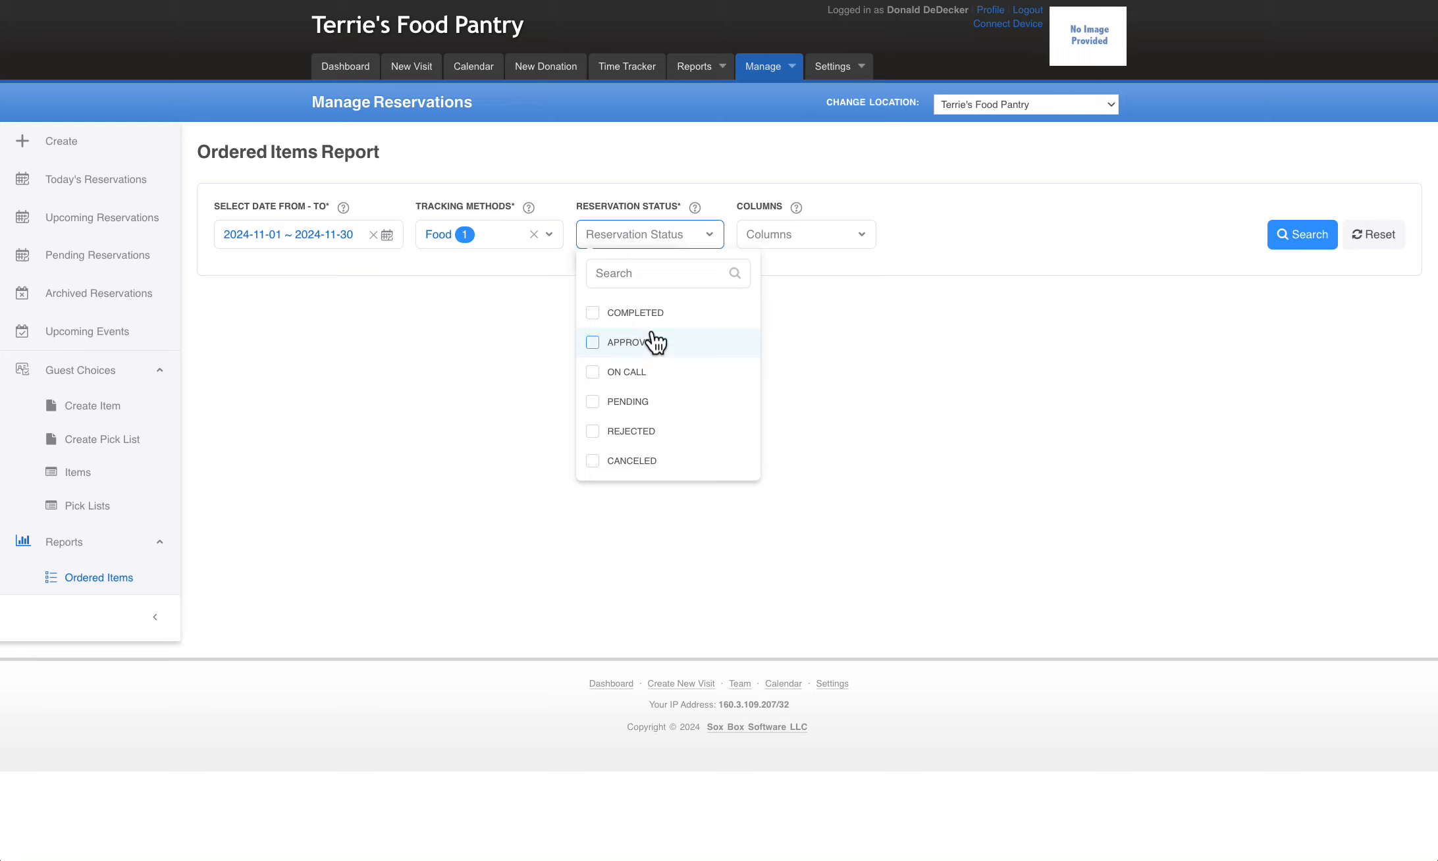
click(594, 315)
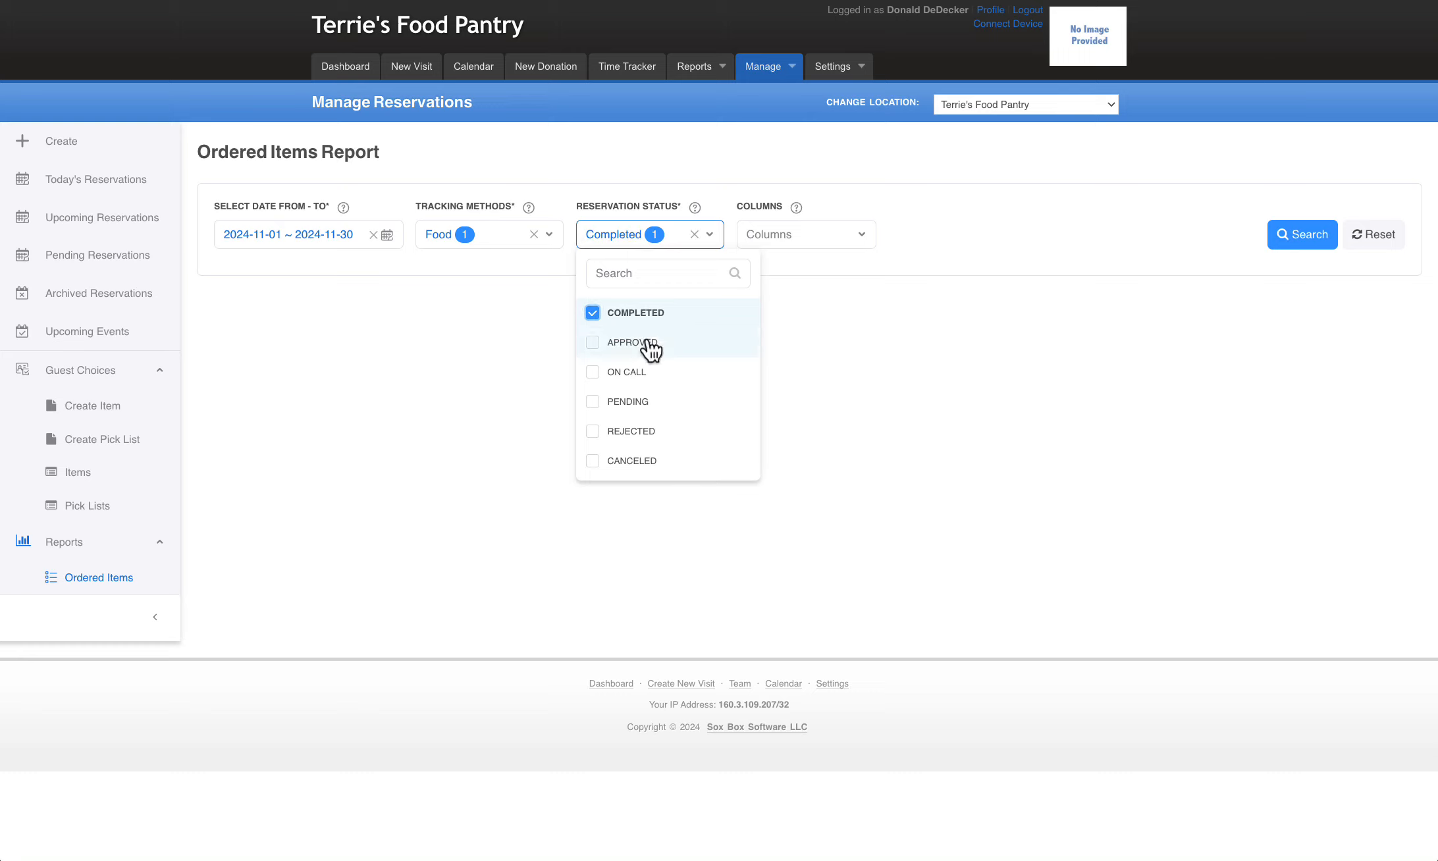
click(592, 342)
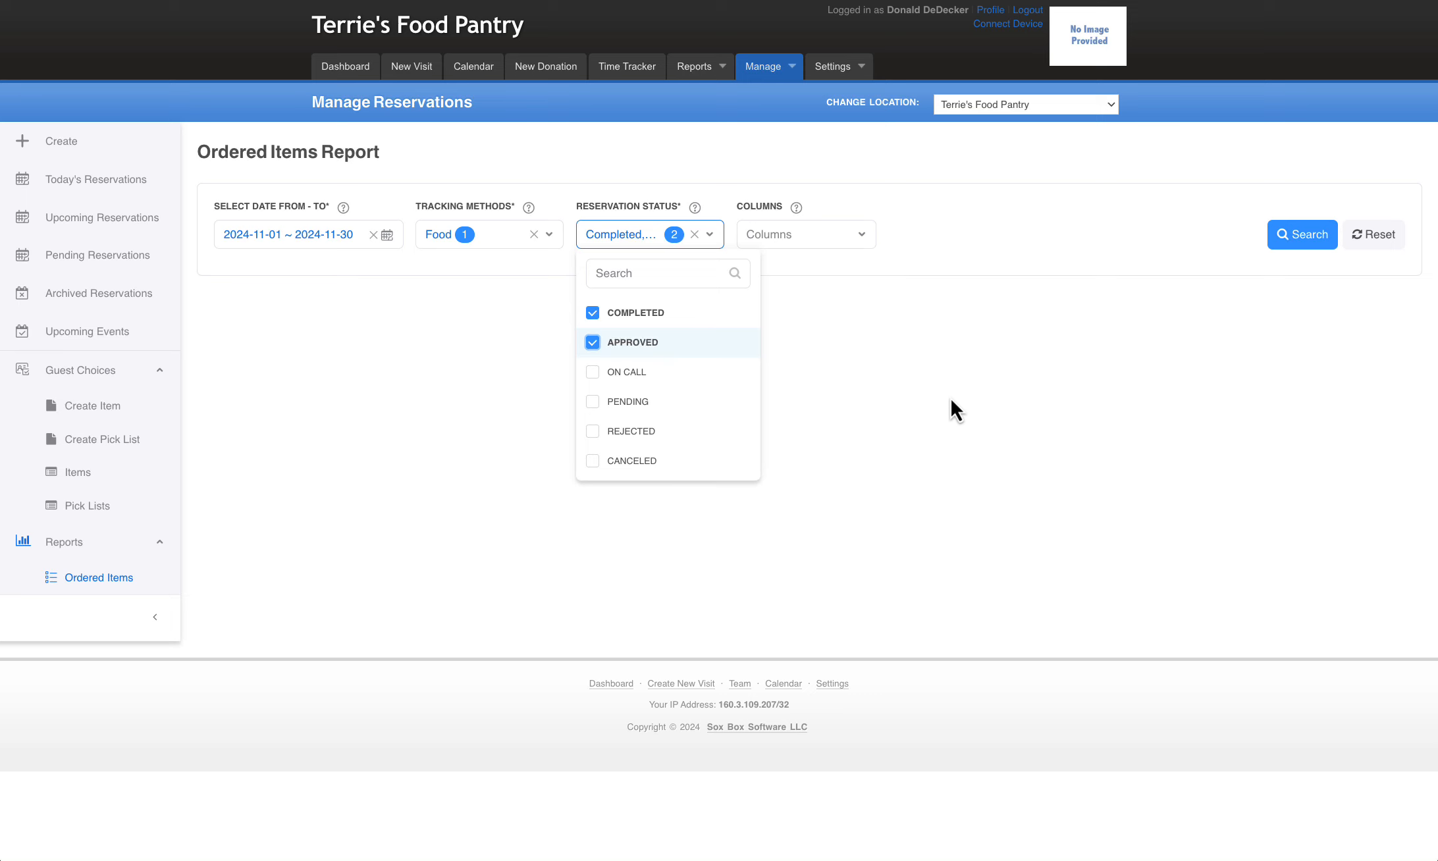
click(1313, 241)
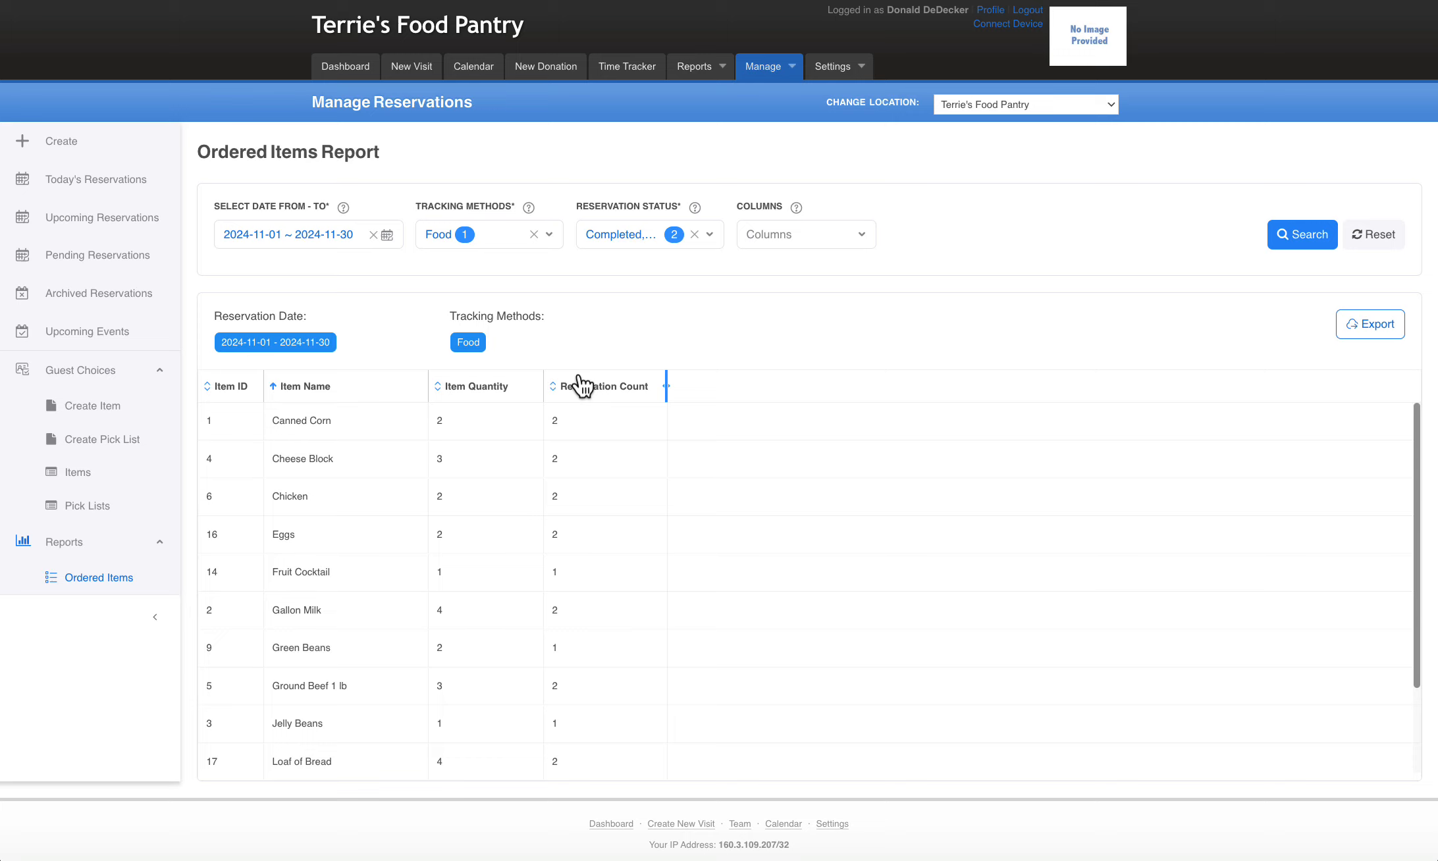
Add the Picklist column to the Ordered Items report and rerun it
click(800, 237)
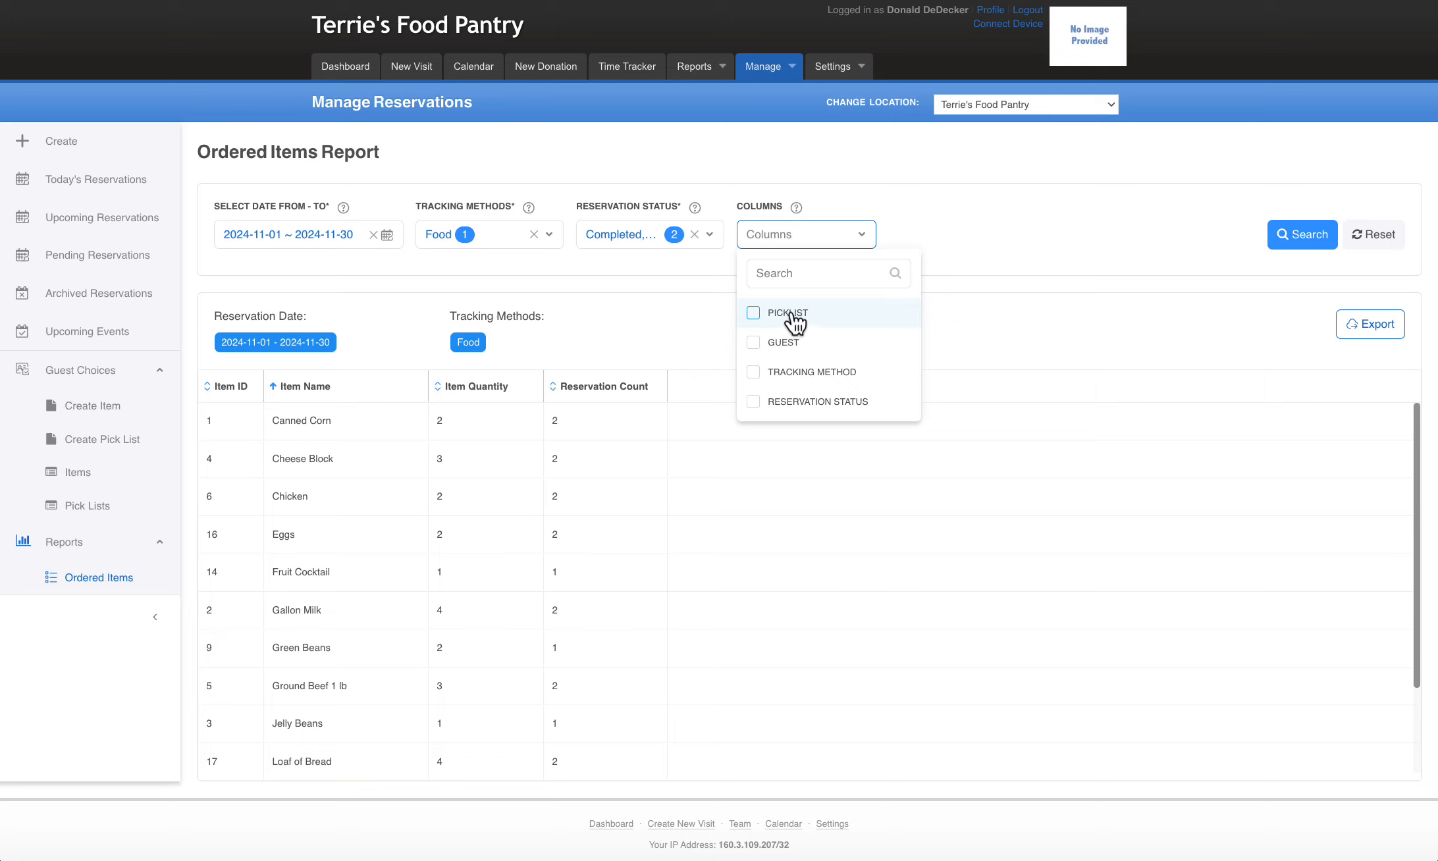
click(755, 314)
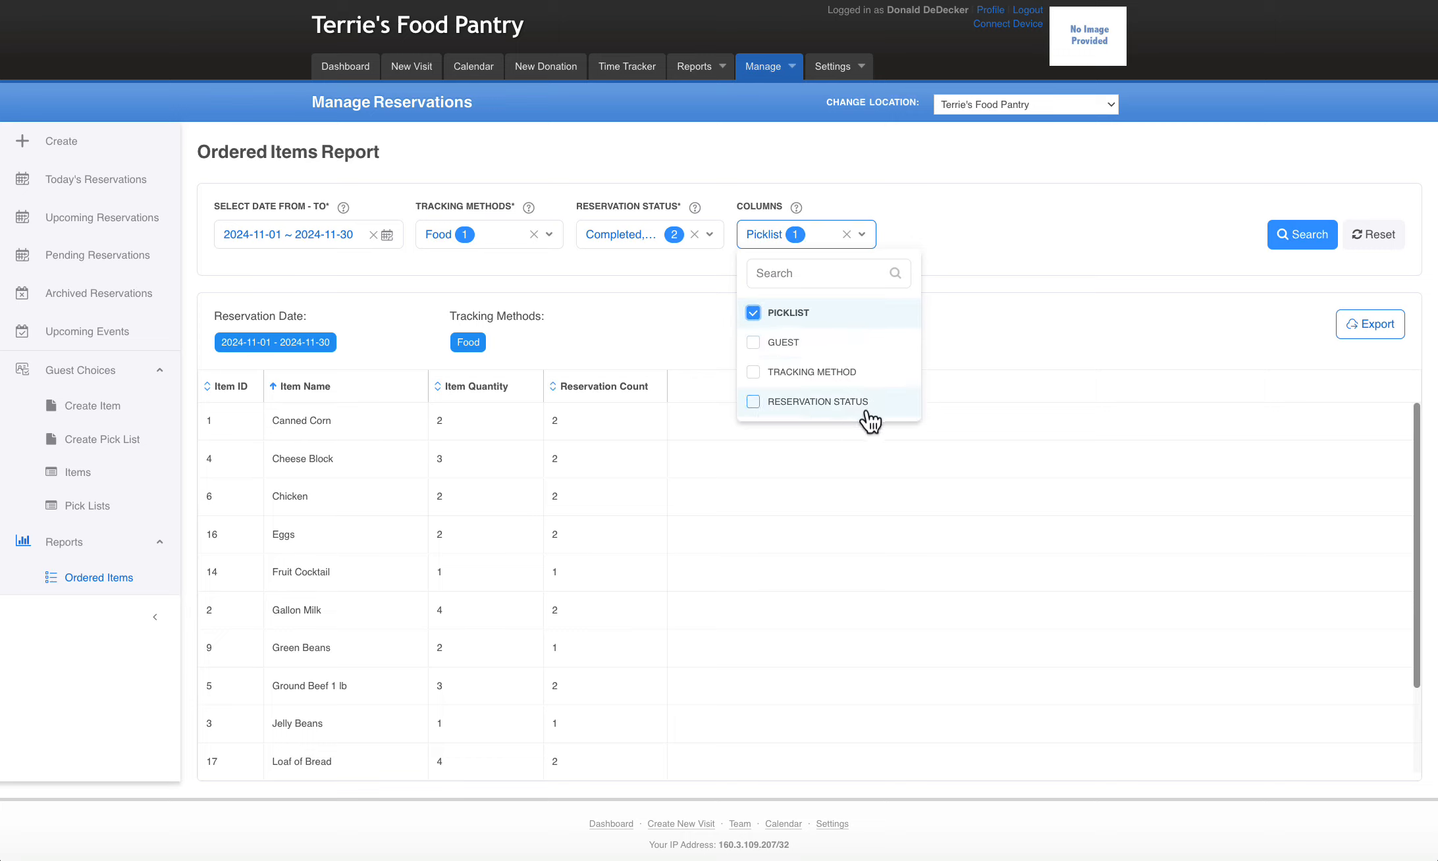
click(1298, 237)
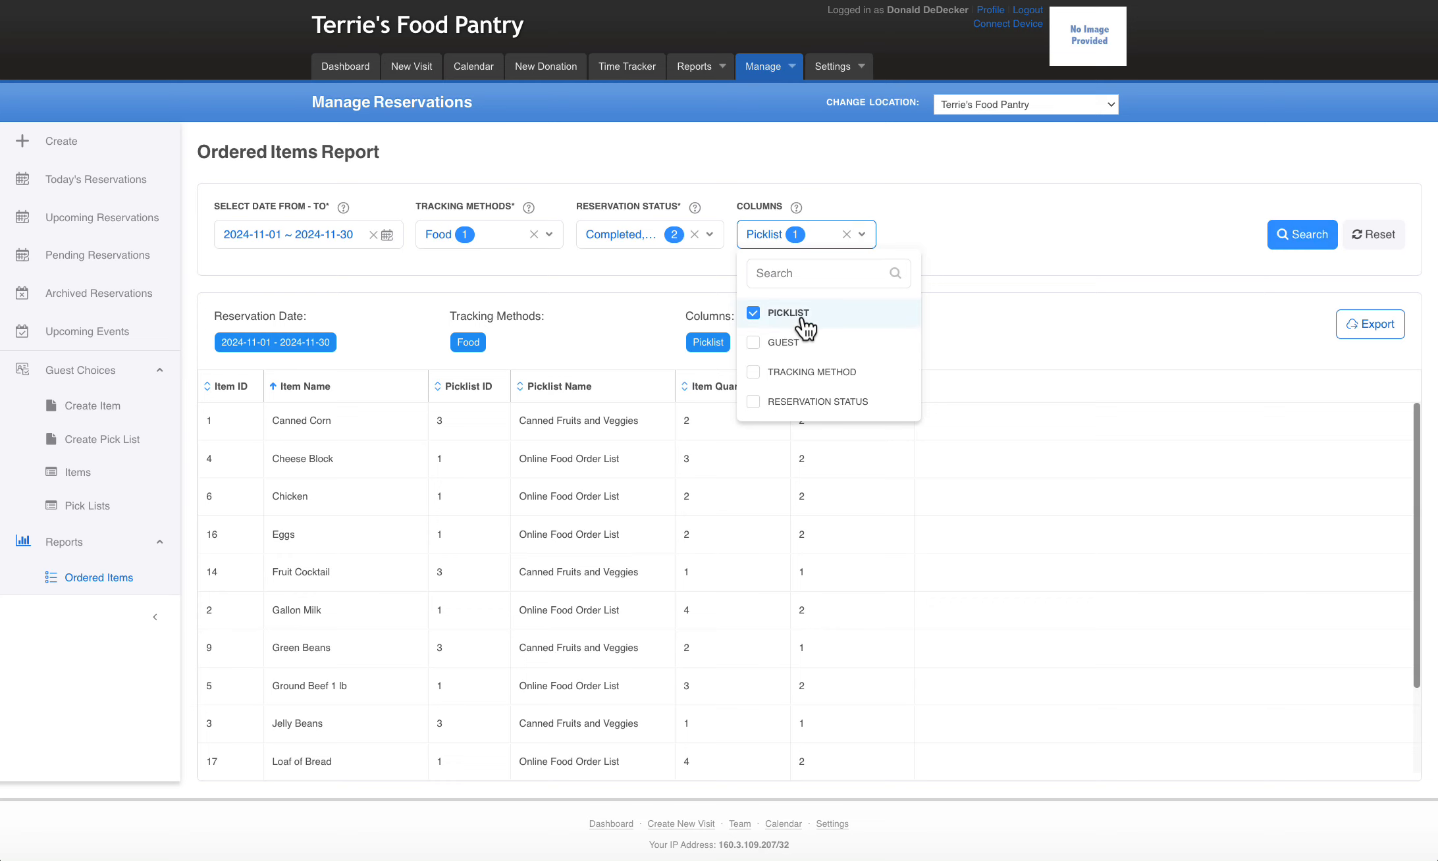
Replace the report's Picklist column with the Guest column and rerun the search
click(753, 313)
click(753, 342)
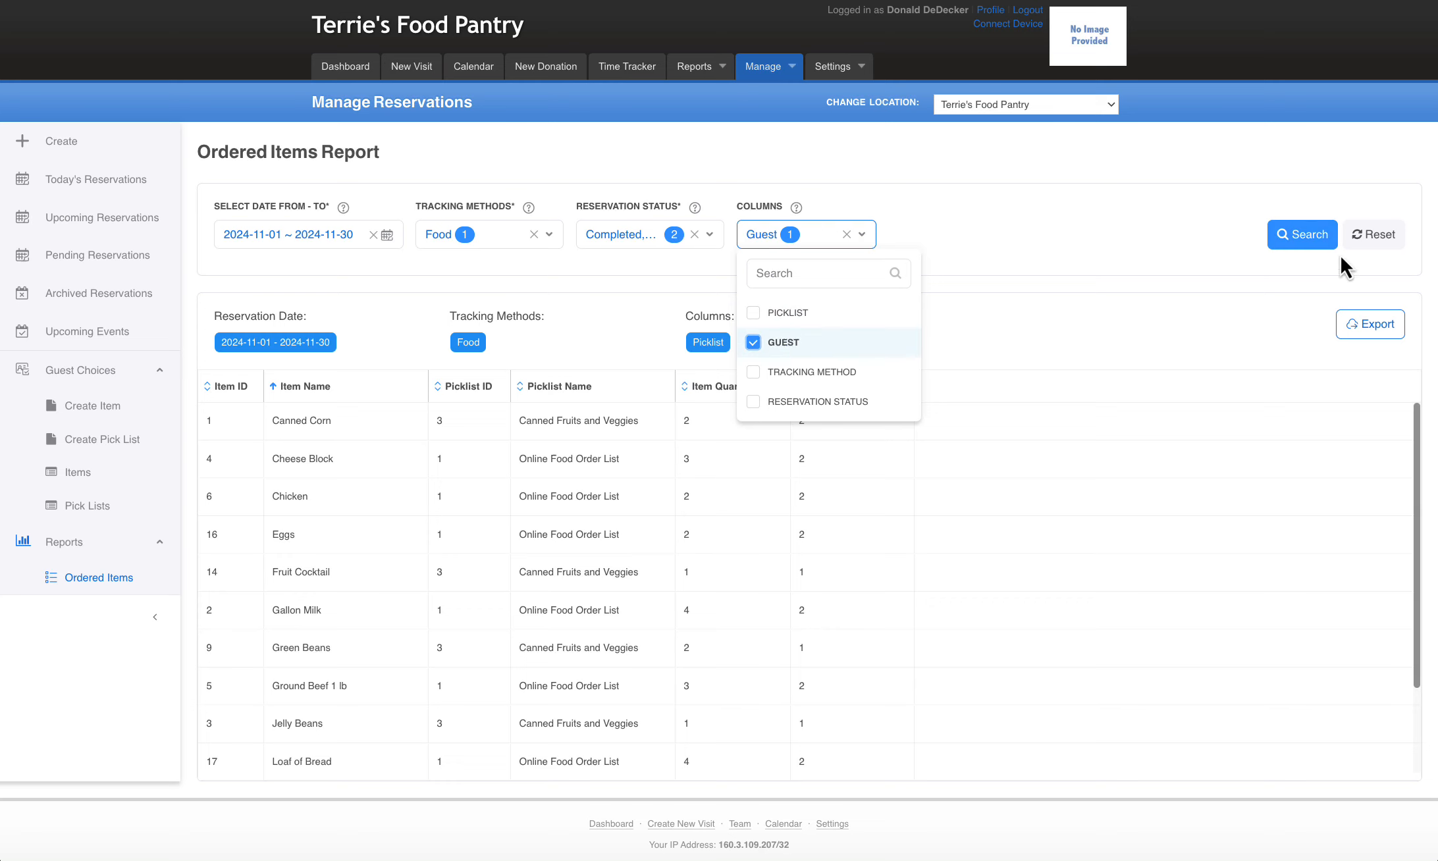
click(1308, 237)
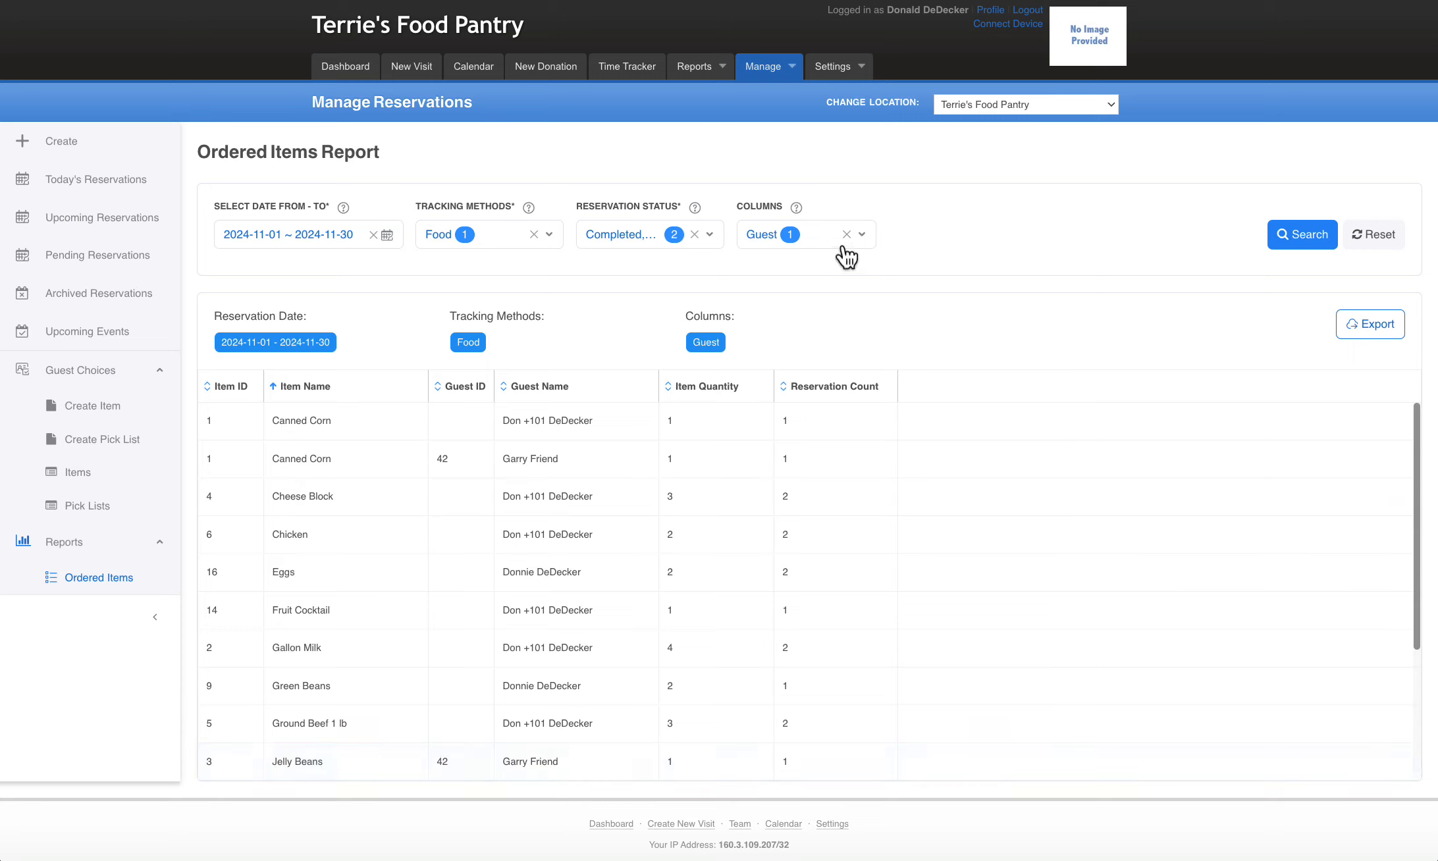
Swap the Guest column for Tracking Method and run the Ordered Items report again
click(863, 237)
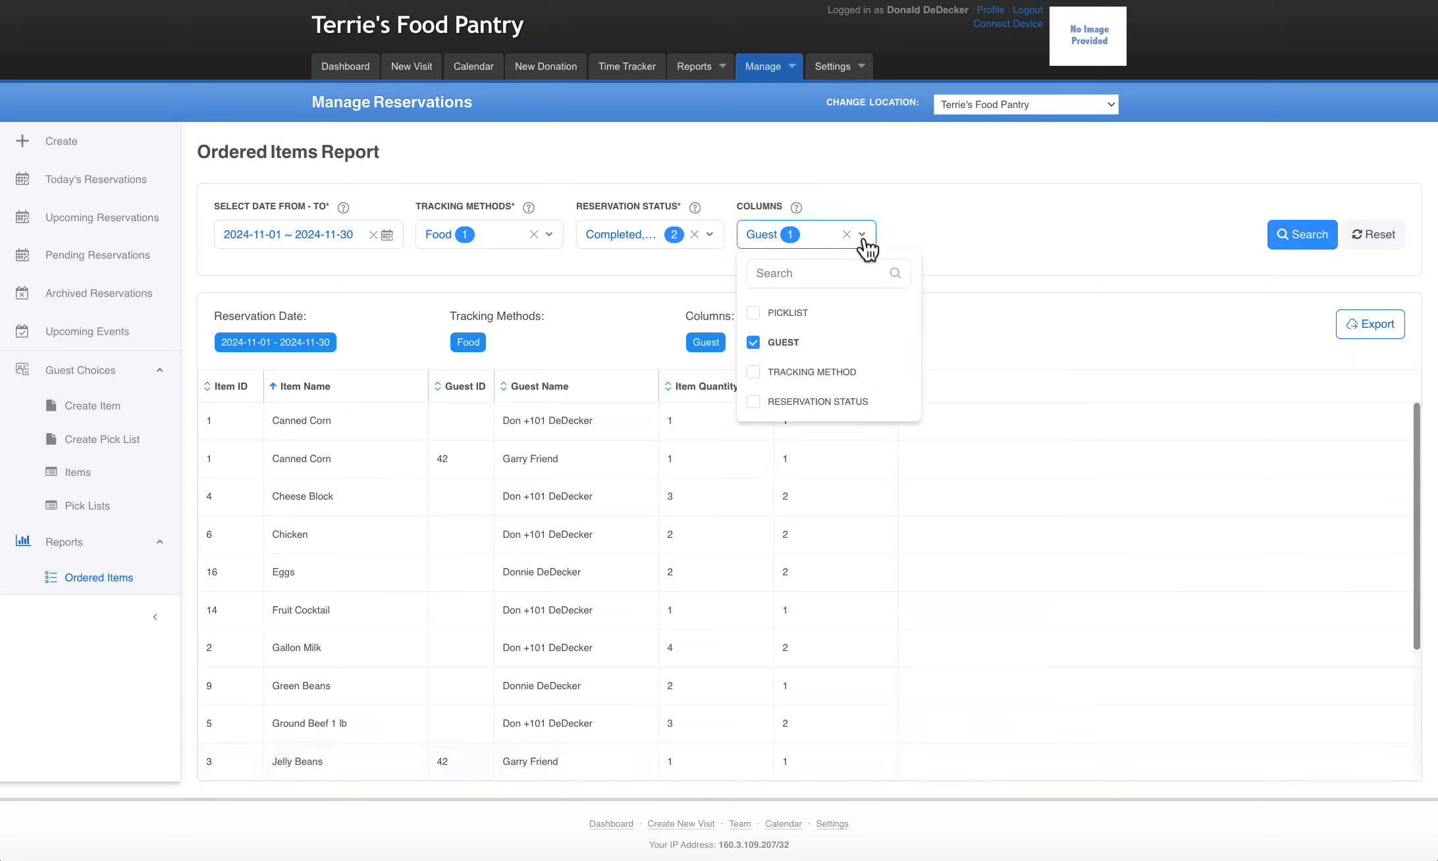
click(754, 343)
click(756, 372)
click(1309, 237)
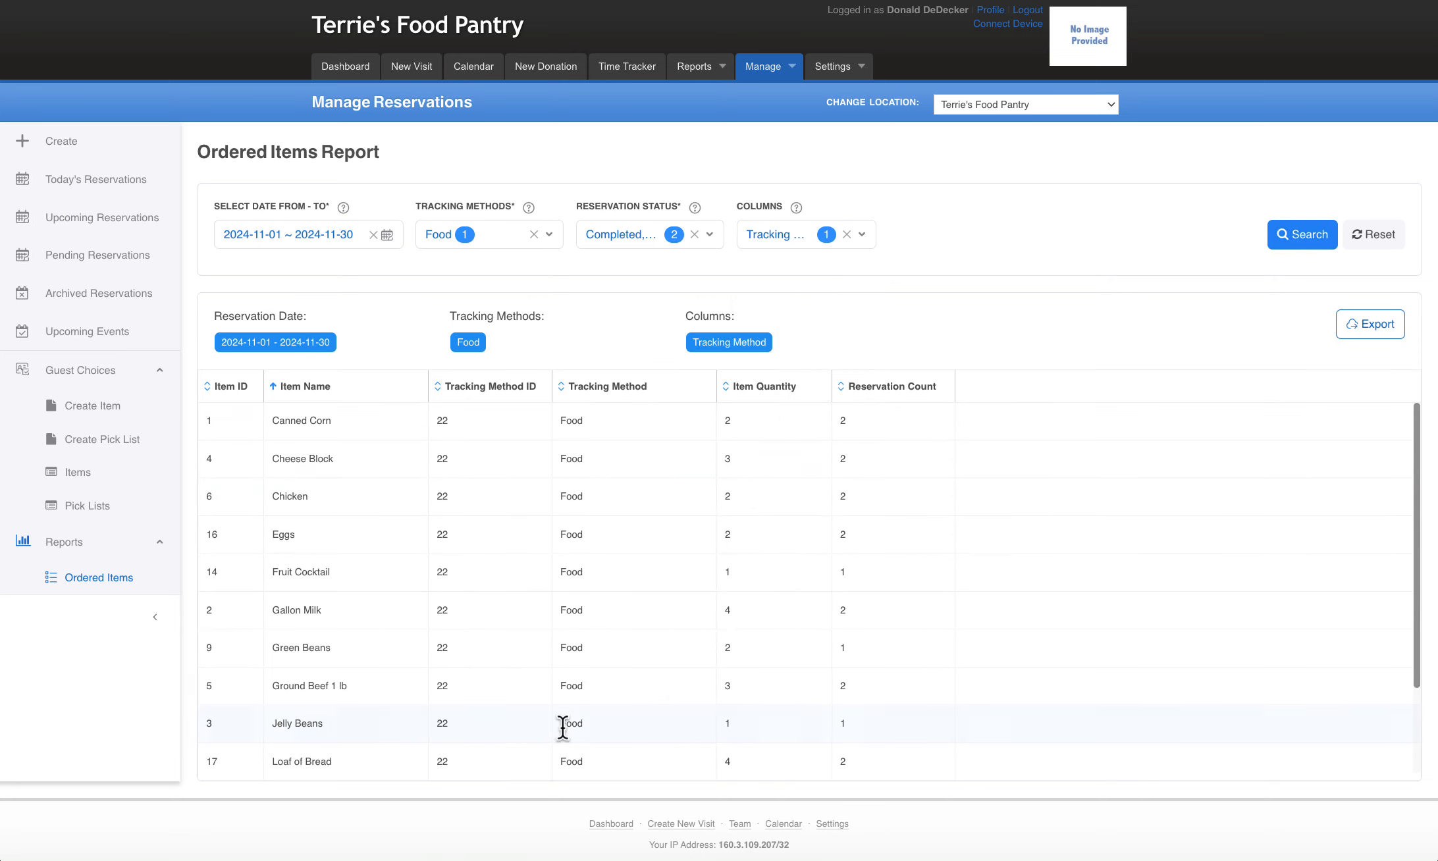
Show Reservation Status instead of Tracking Method in the report, rerun it and review the listed items
click(863, 238)
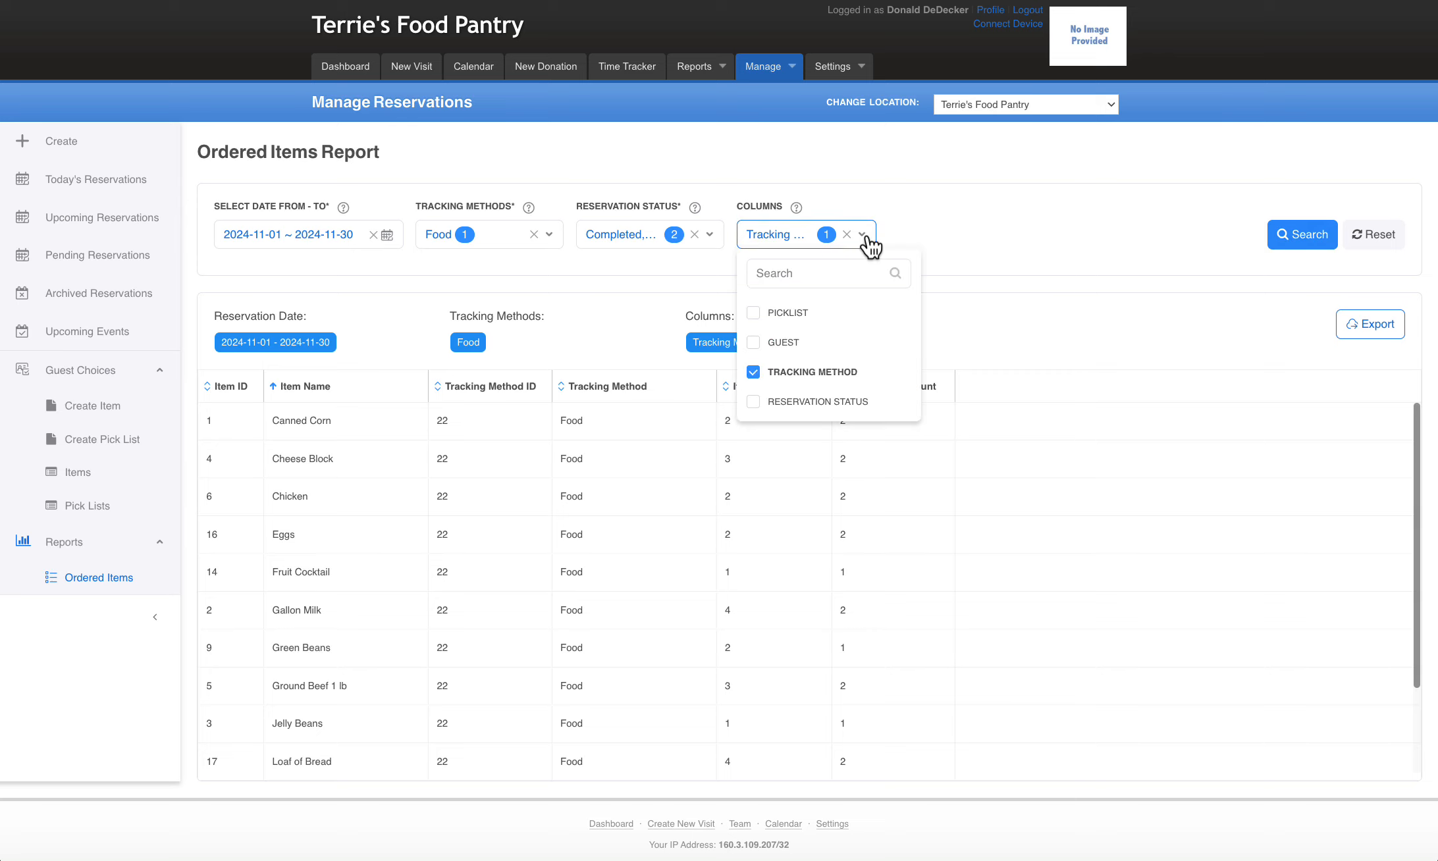
click(754, 372)
click(754, 403)
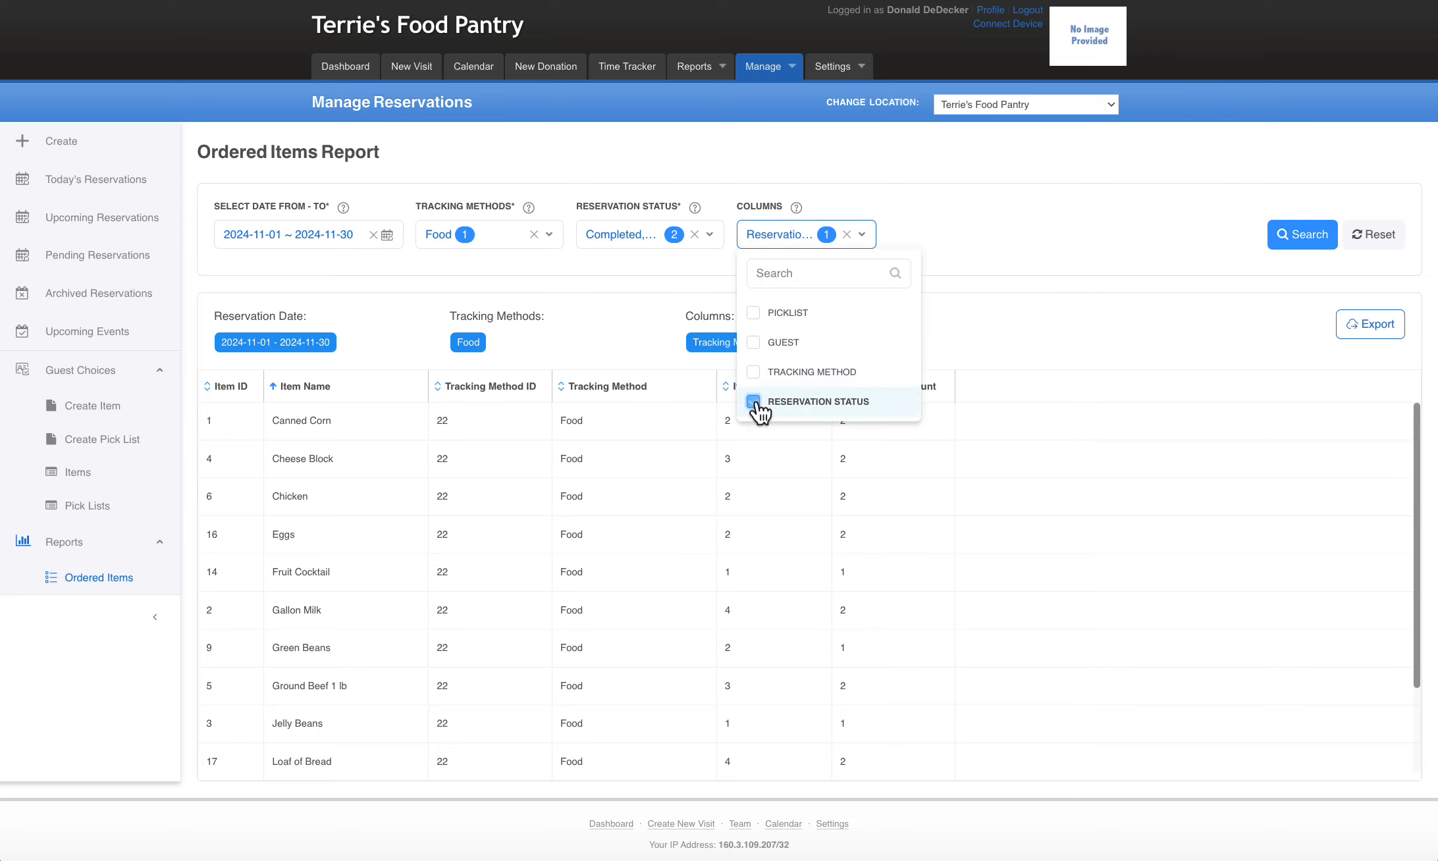
click(1286, 237)
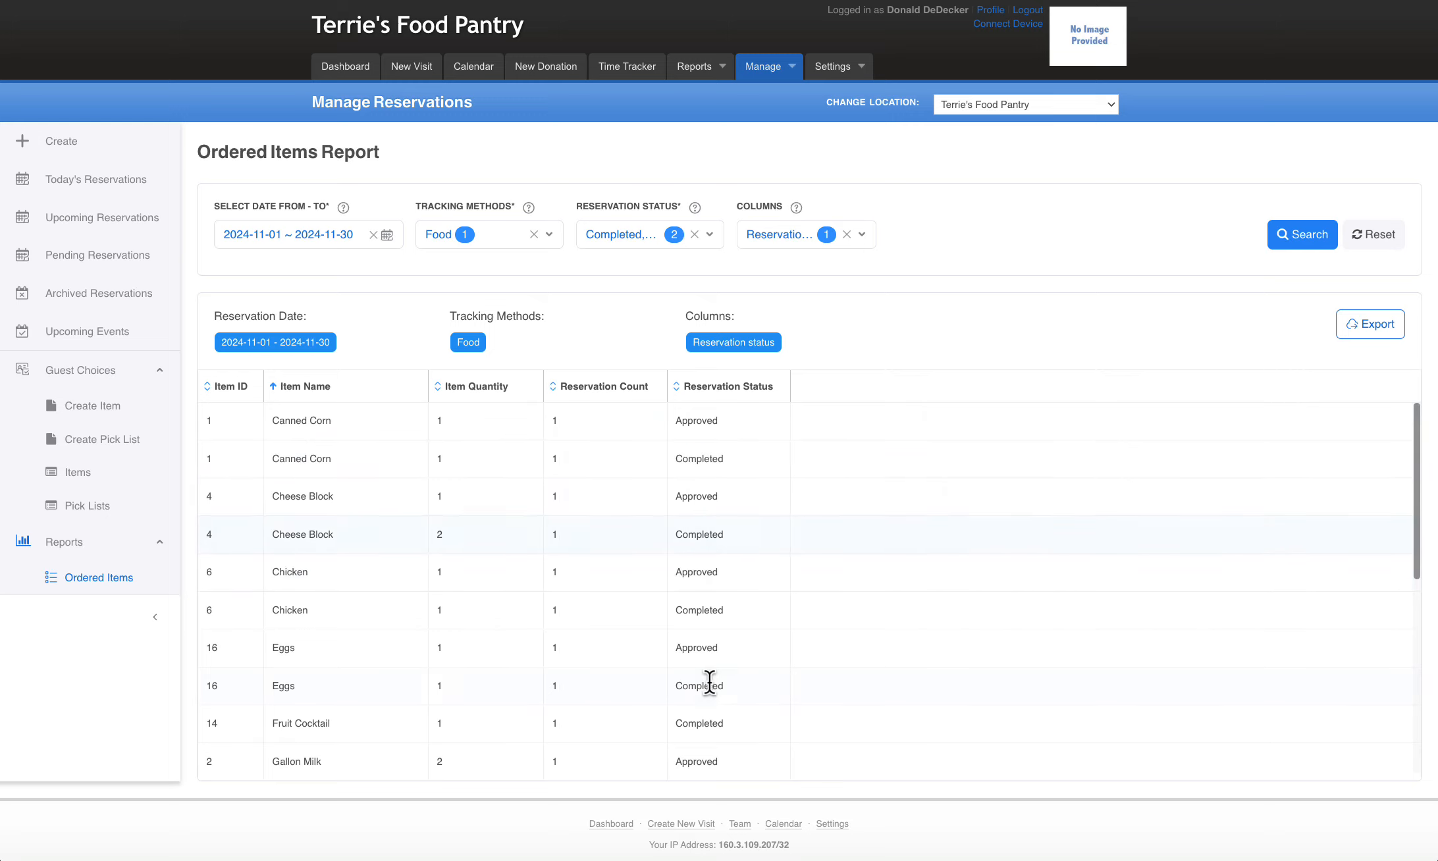
scroll(709, 683, down, 3)
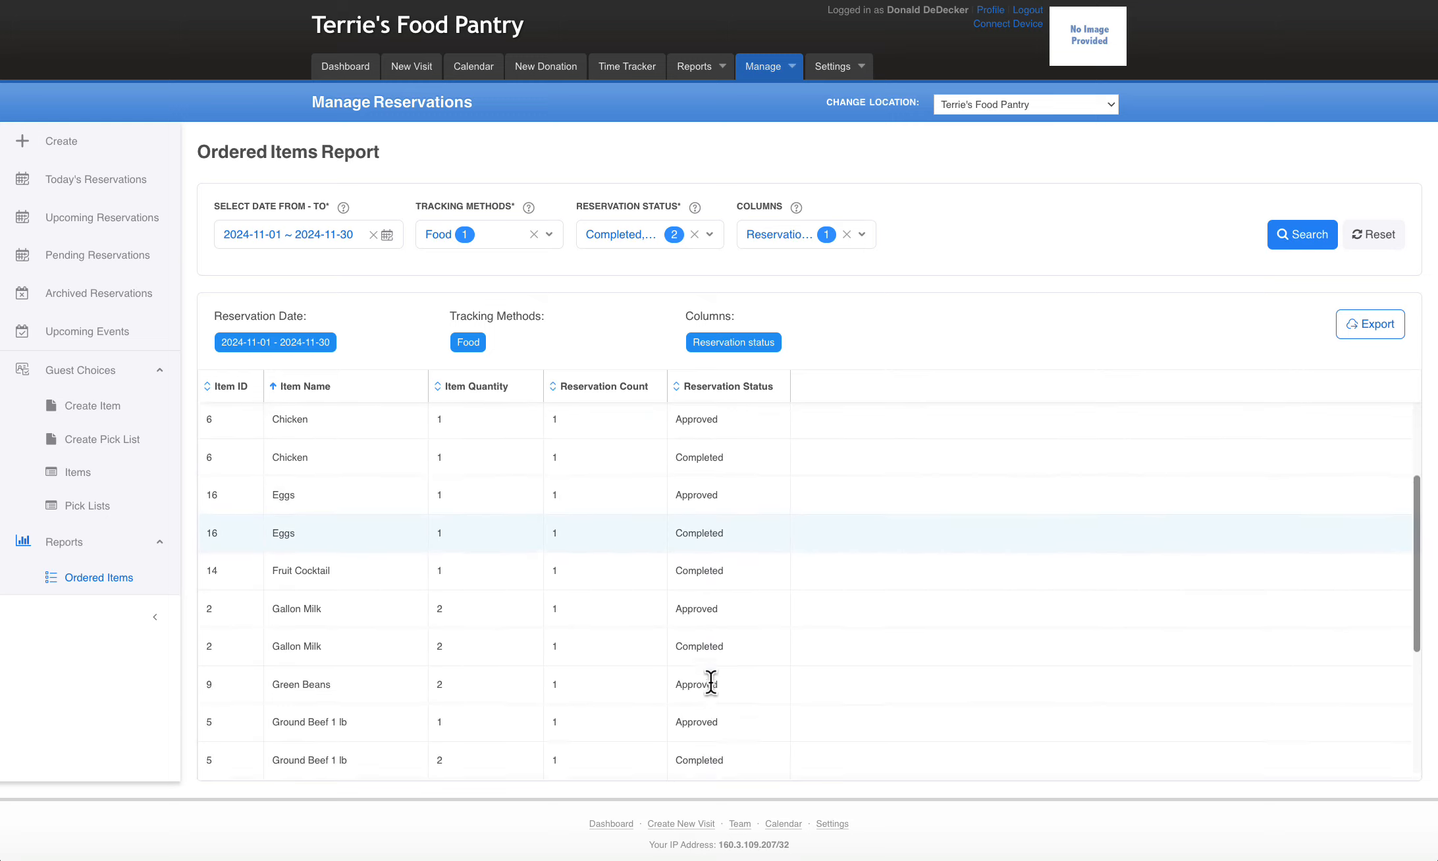
scroll(711, 683, down, 5)
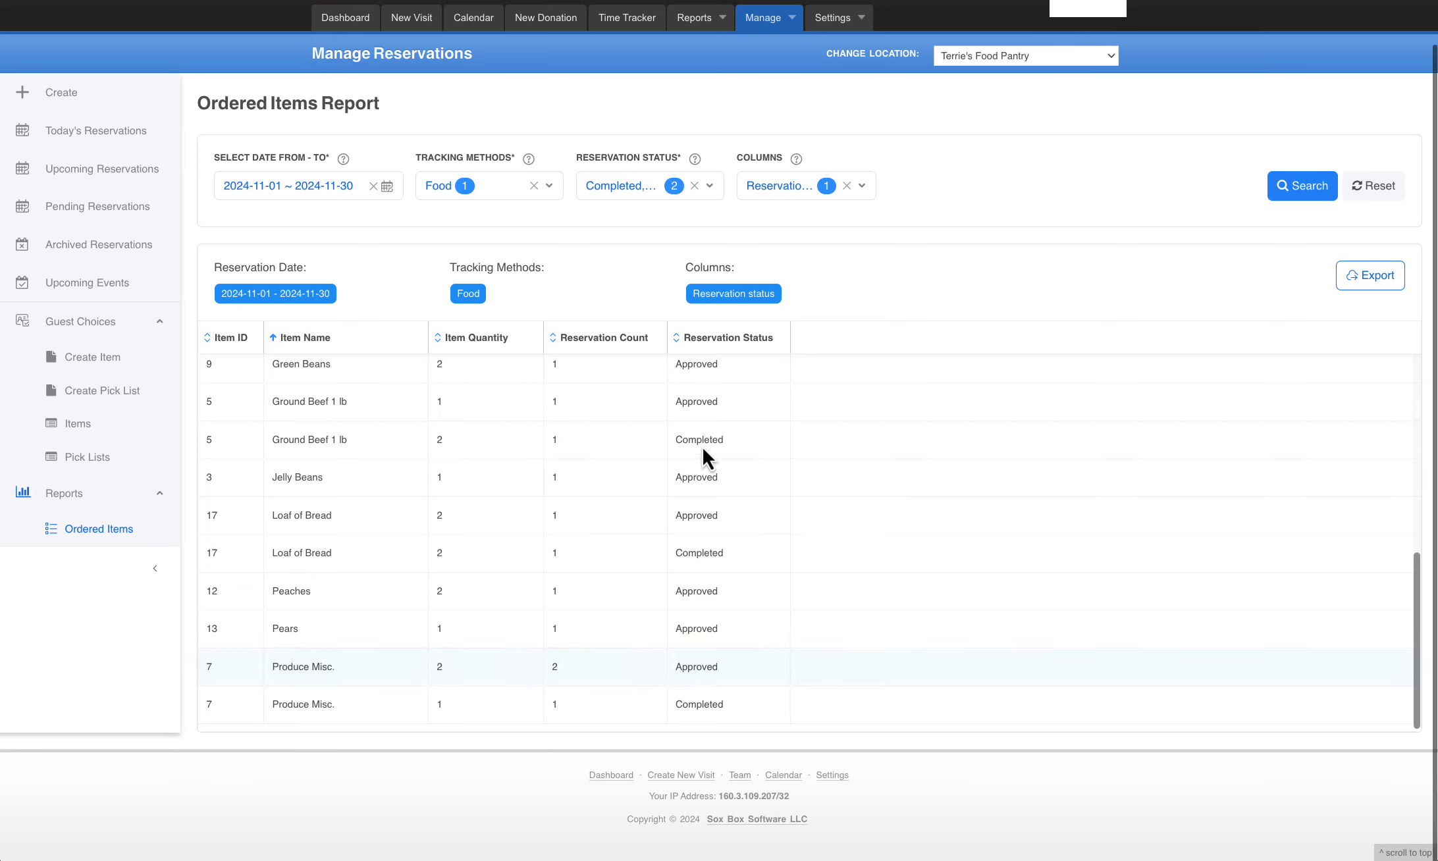
Show the Picklist and Guest columns instead of Reservation Status, rerun the Ordered Items report and sort it by picklist name
scroll(713, 605, up, 8)
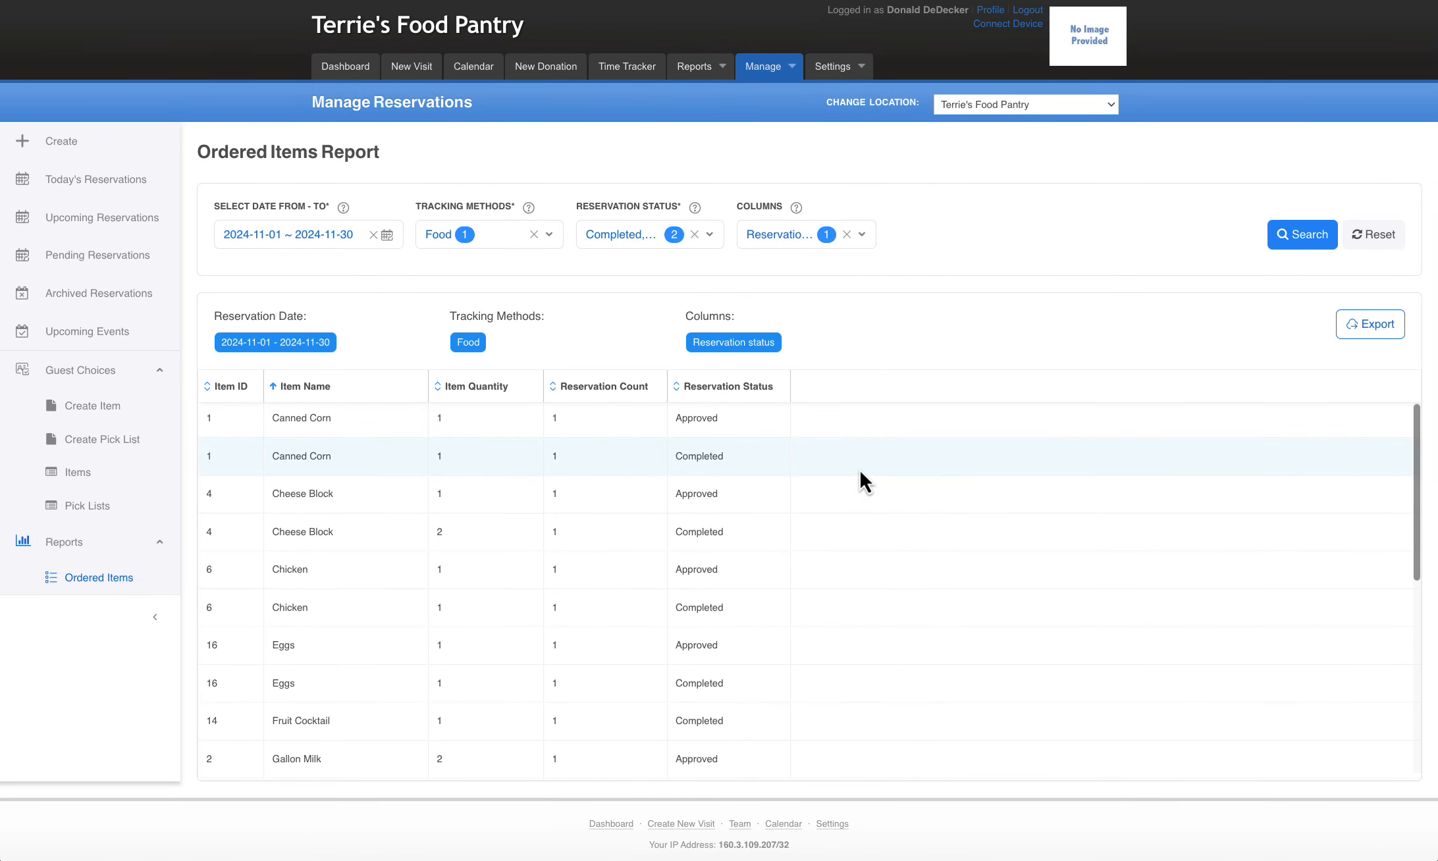
click(627, 240)
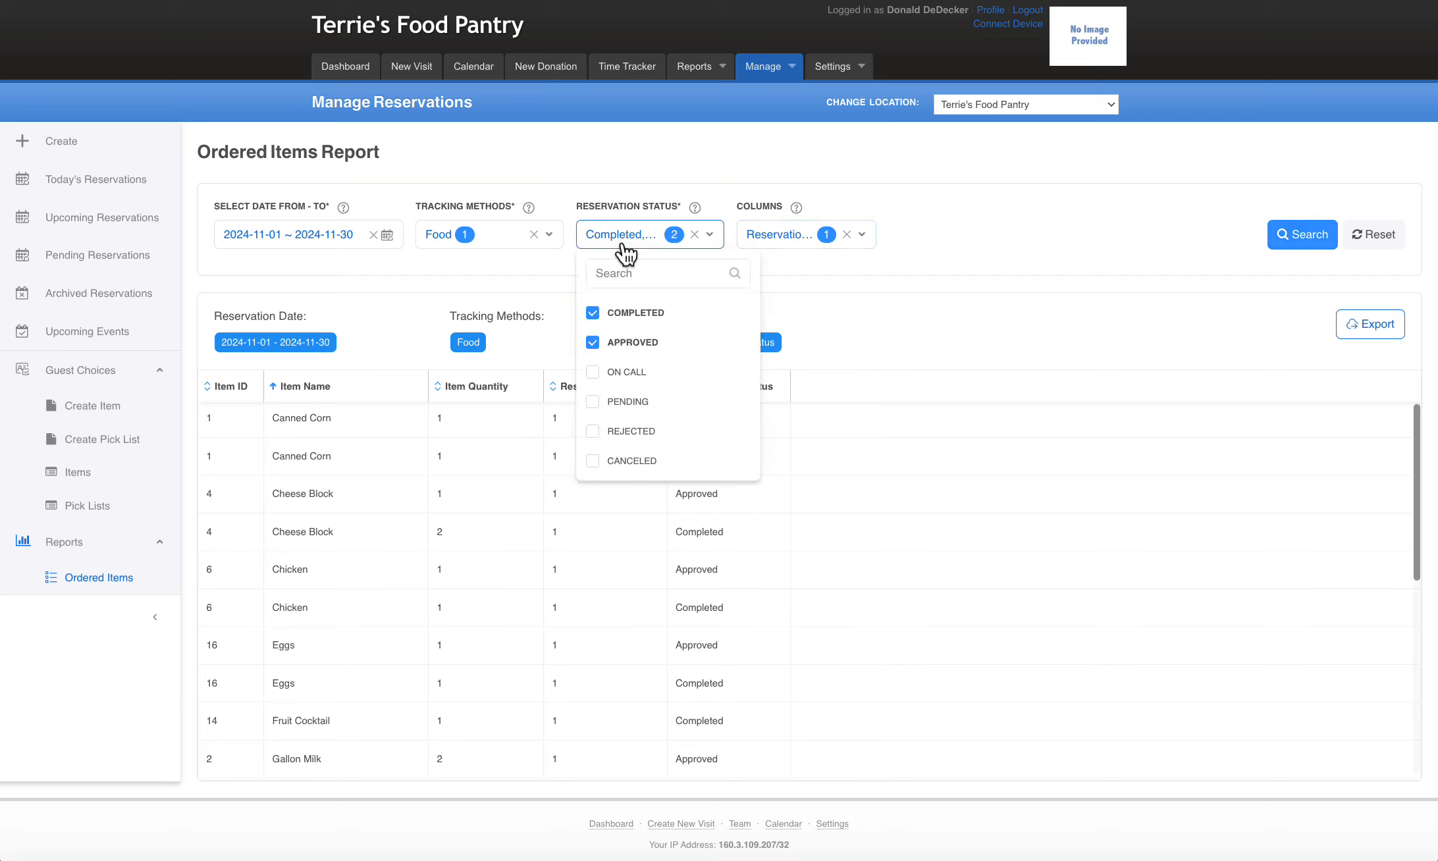
click(988, 324)
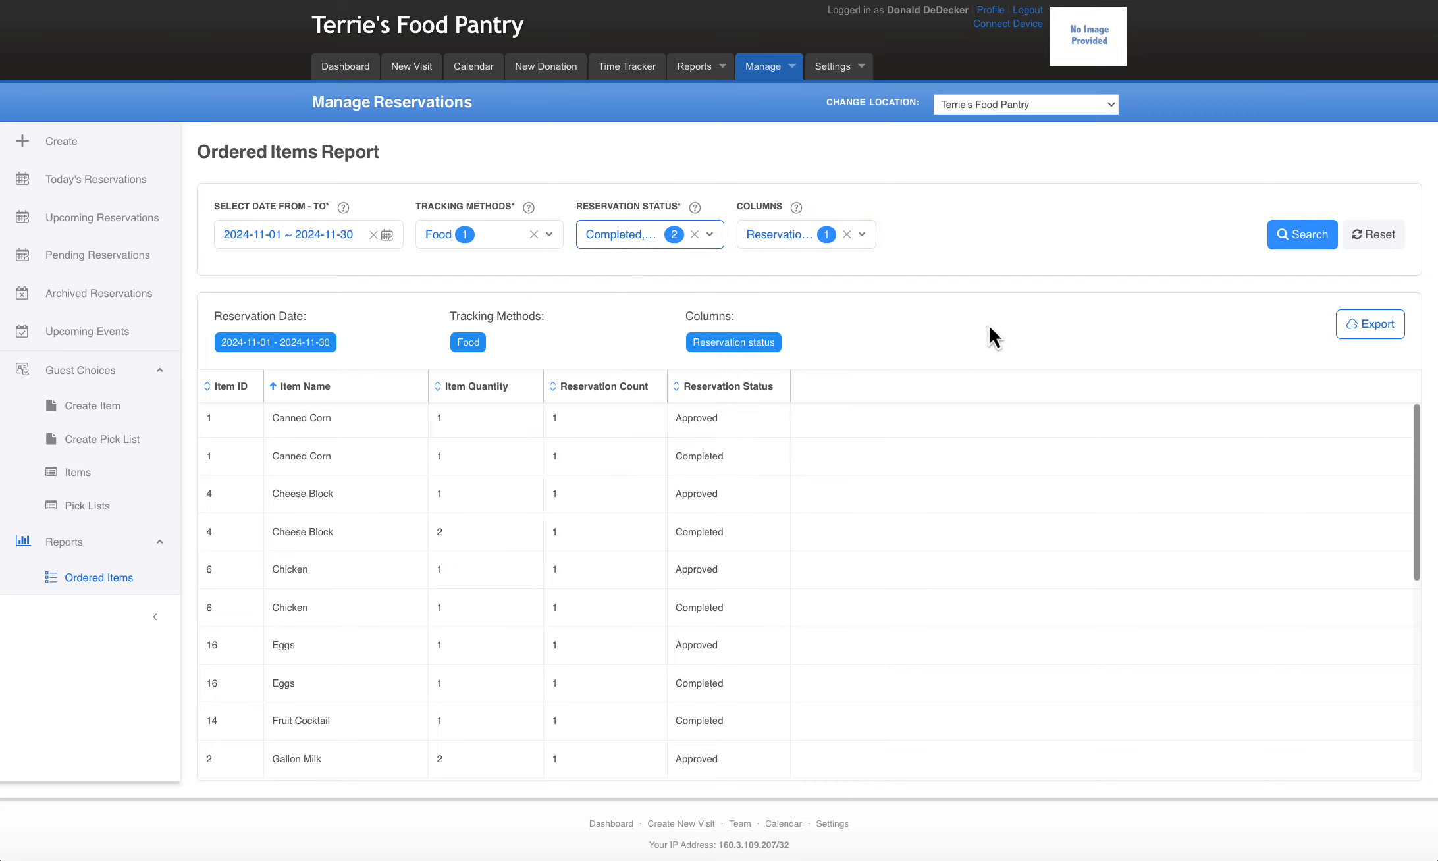
click(861, 236)
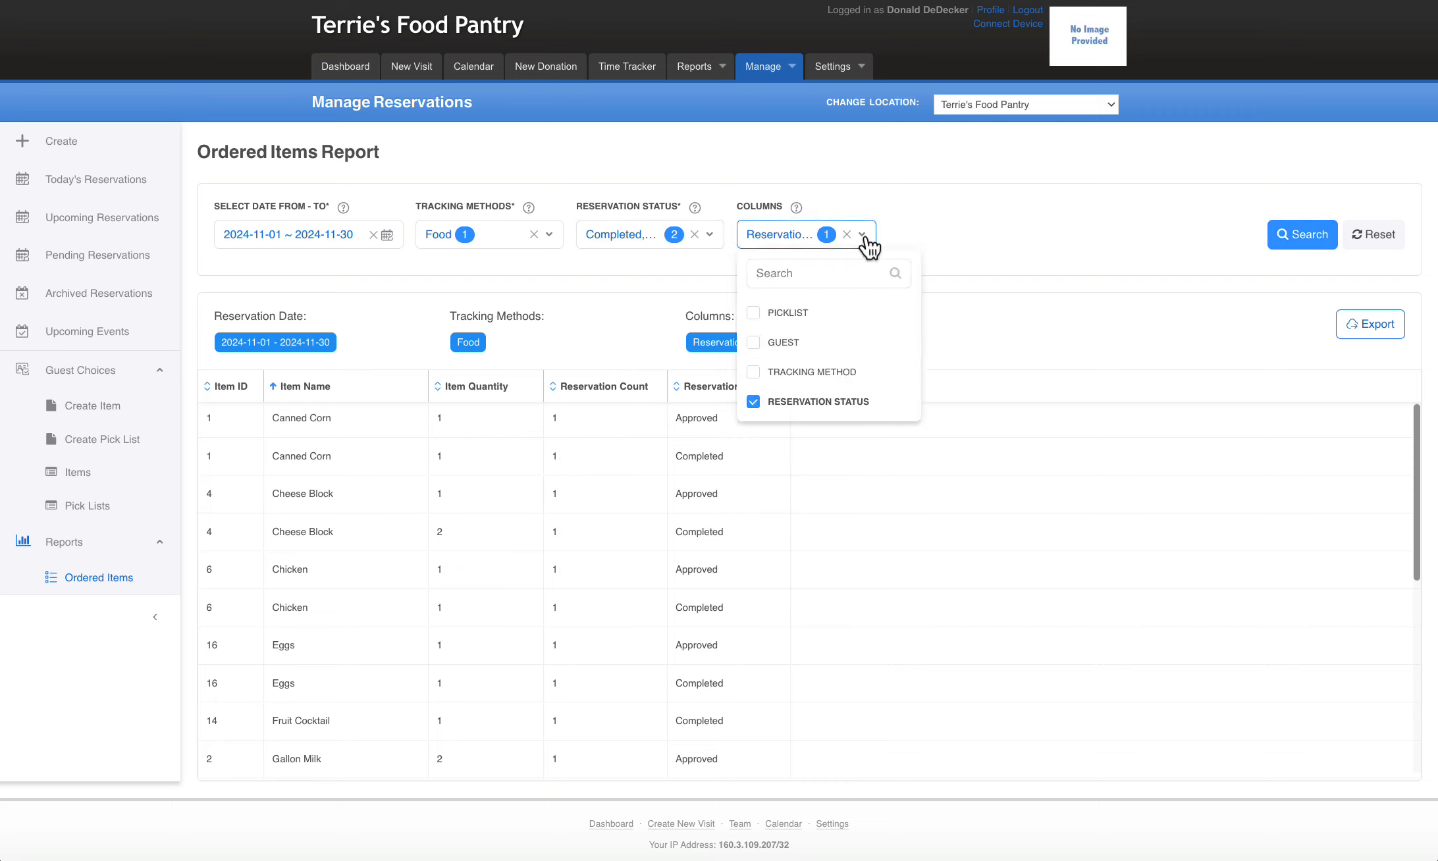
click(754, 403)
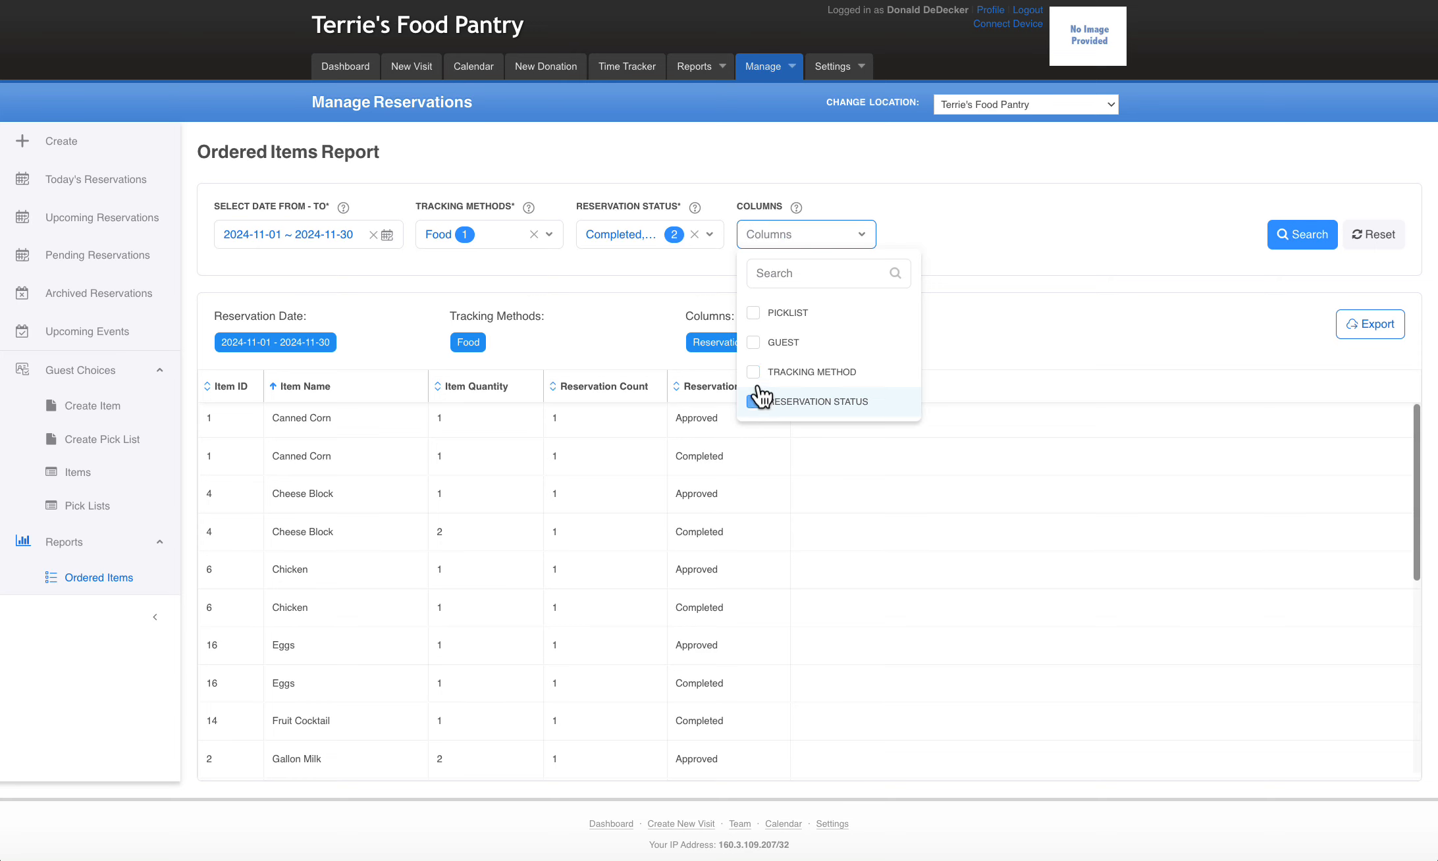
click(753, 342)
click(754, 313)
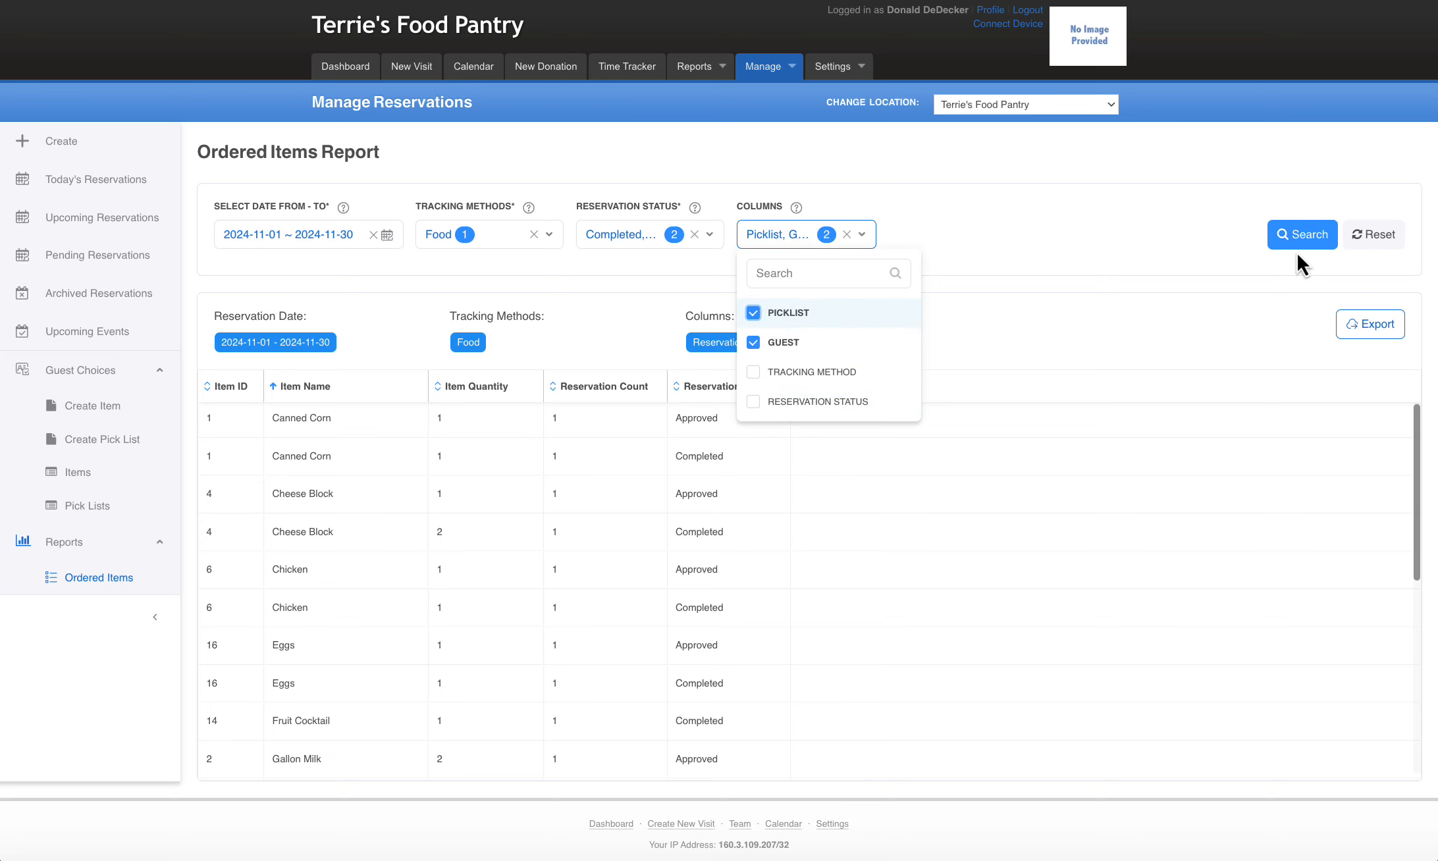
click(1272, 245)
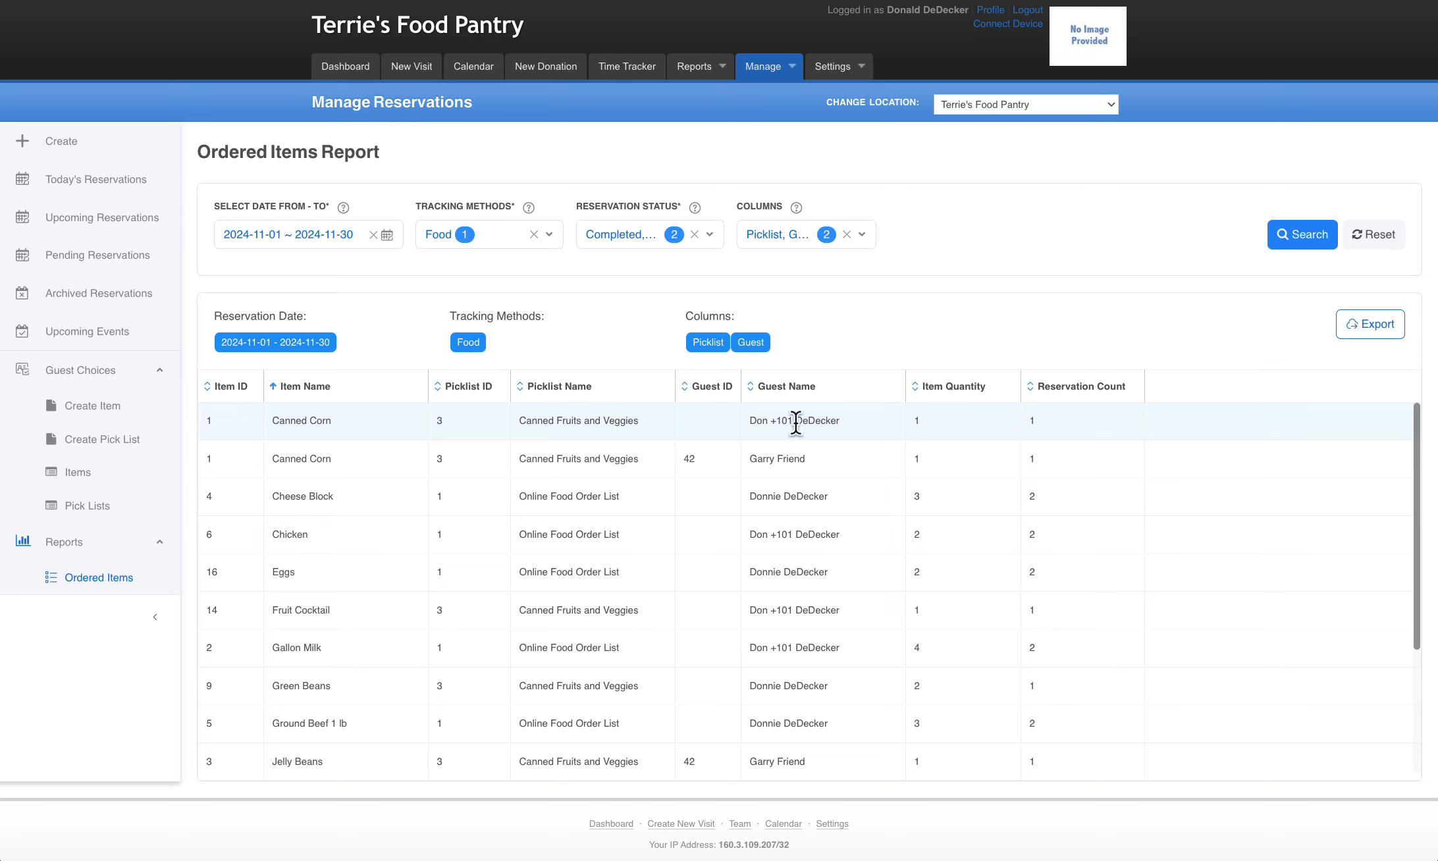
click(526, 388)
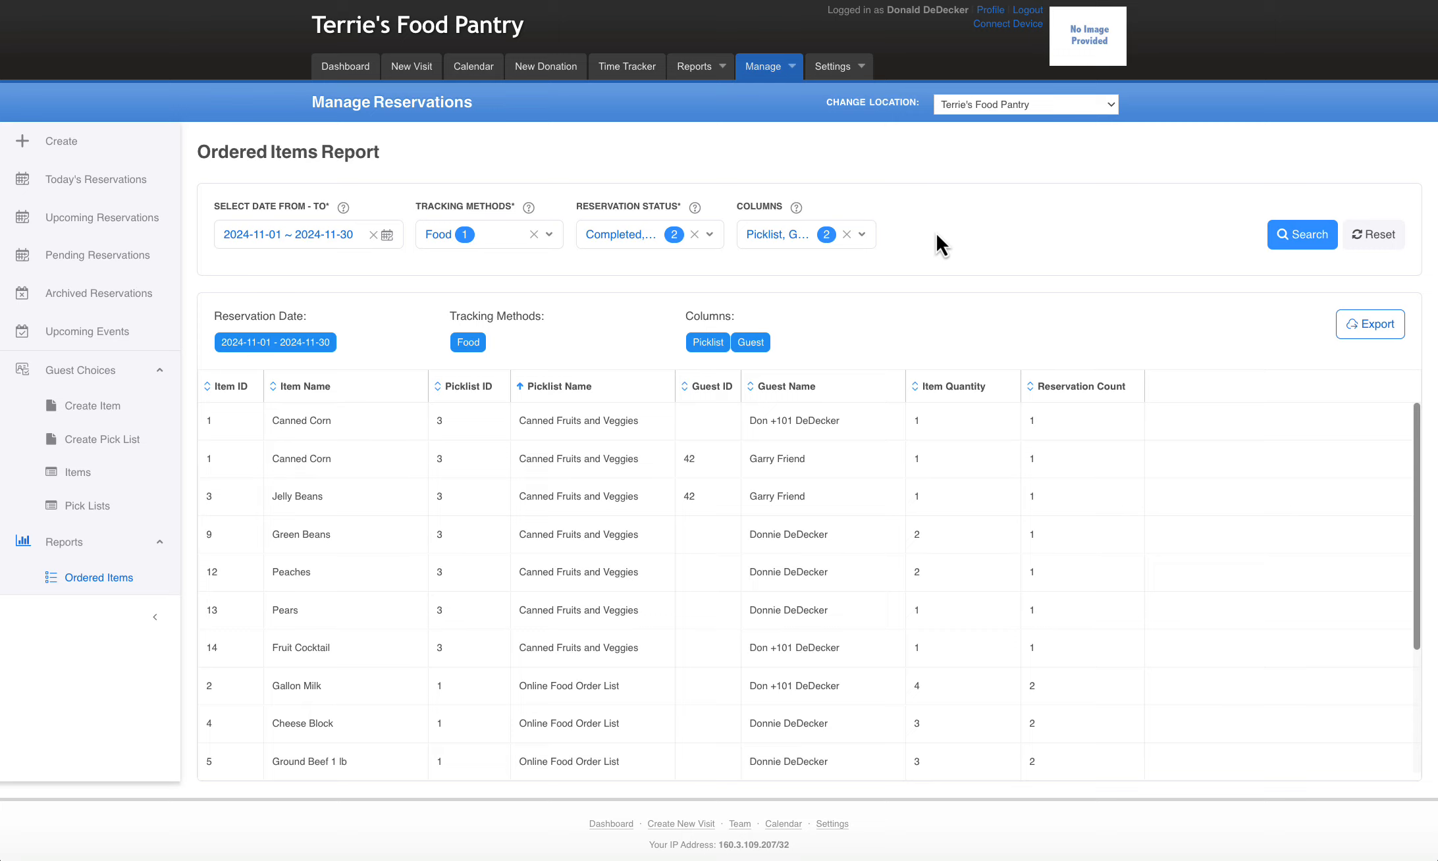
Open the column-based guest search for a new reservation, and start a reservation for the checked-in guest from their visit page
click(74, 148)
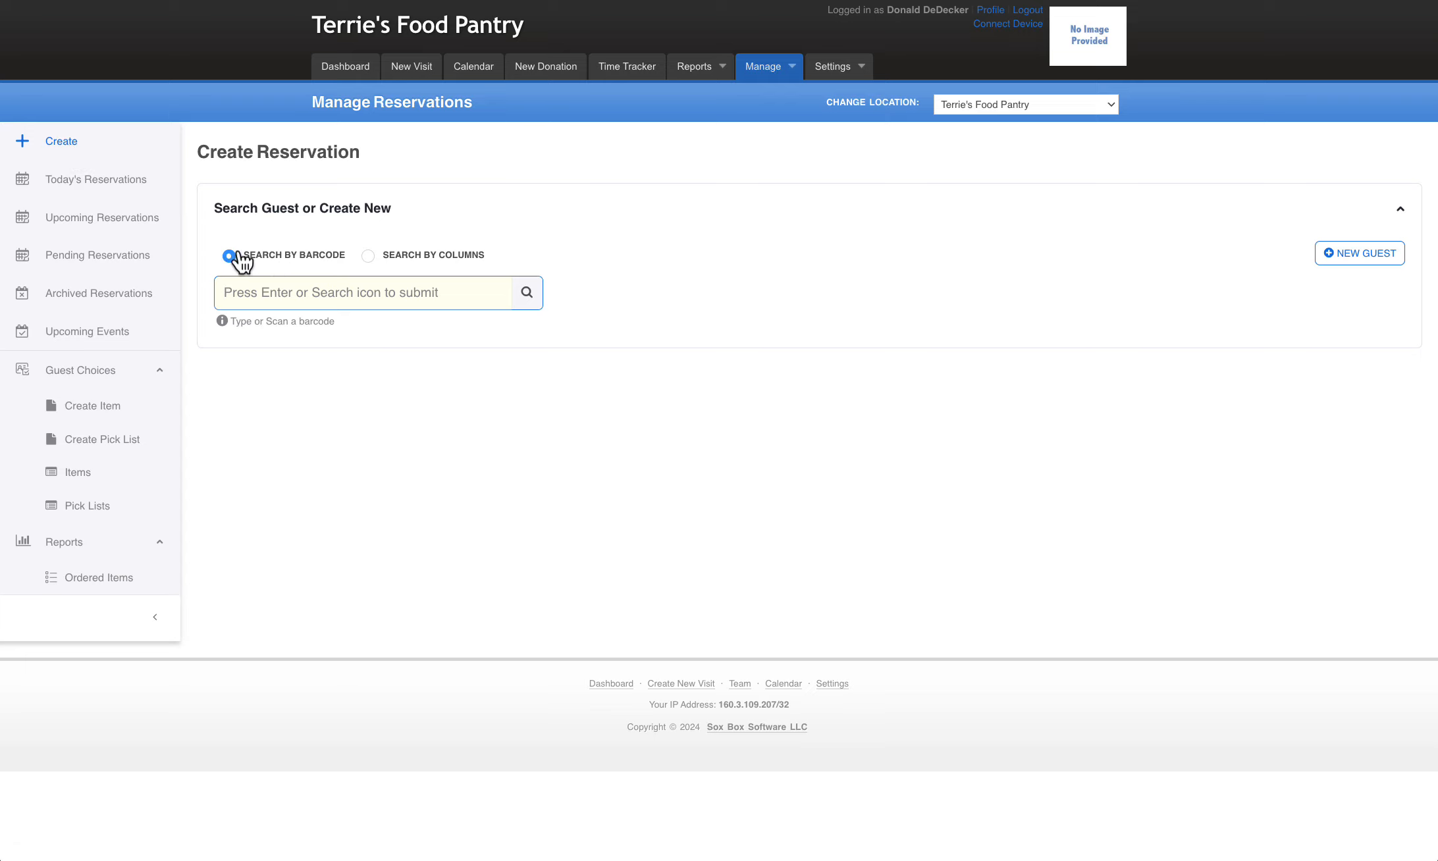
click(369, 256)
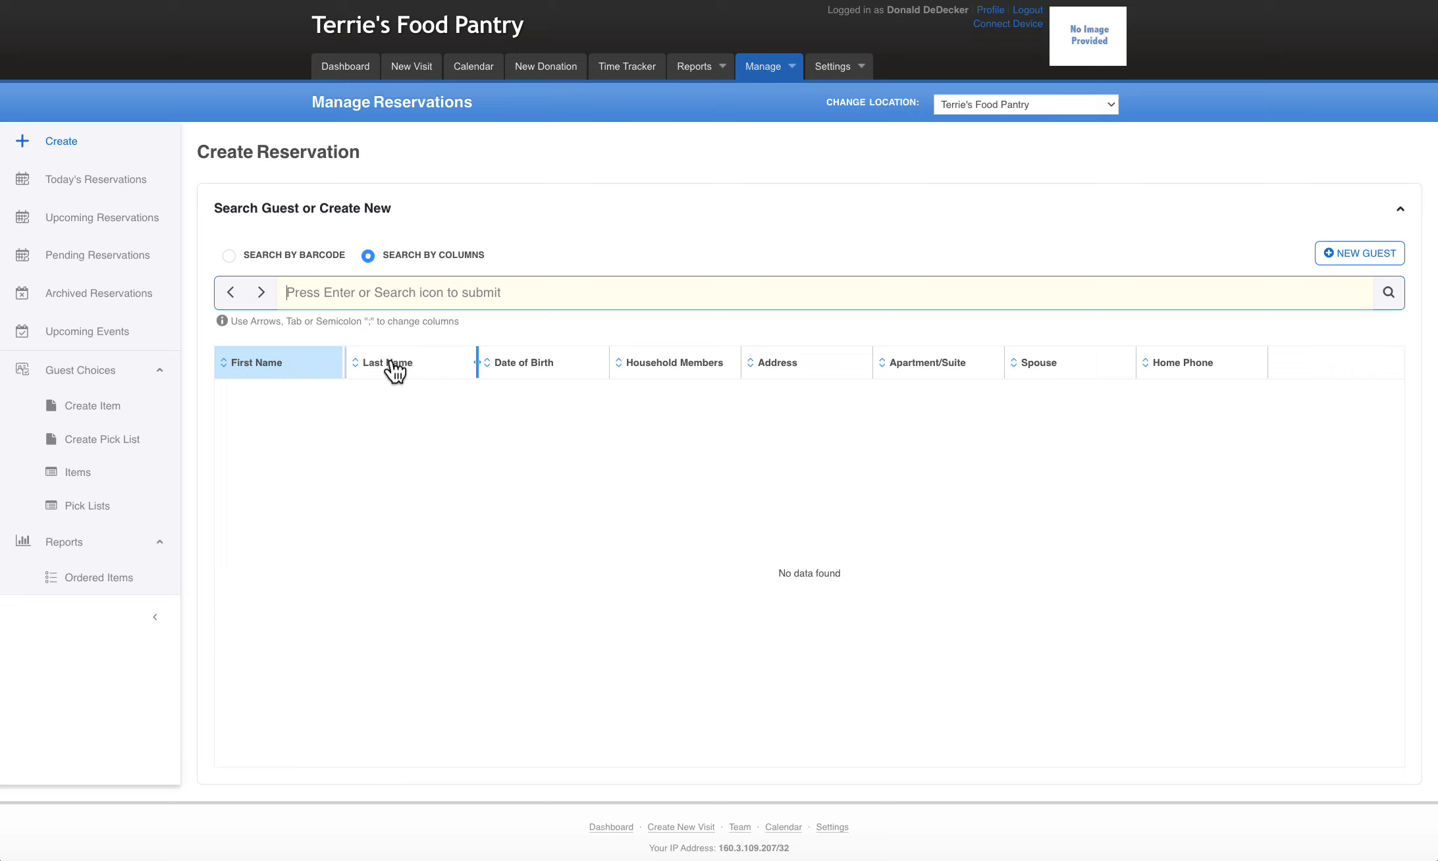
click(412, 68)
scroll(662, 442, down, 3)
click(680, 564)
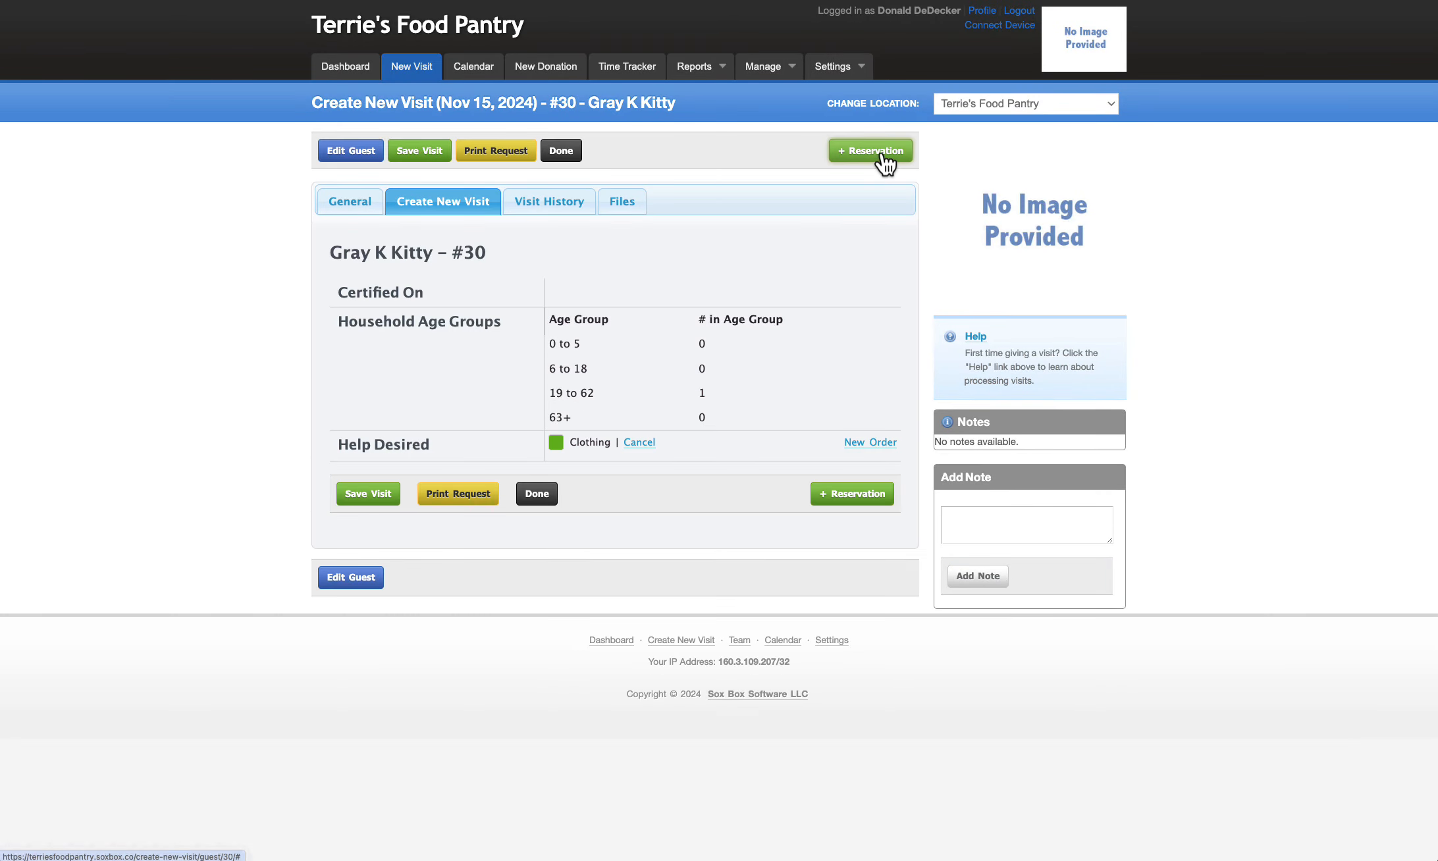
click(854, 155)
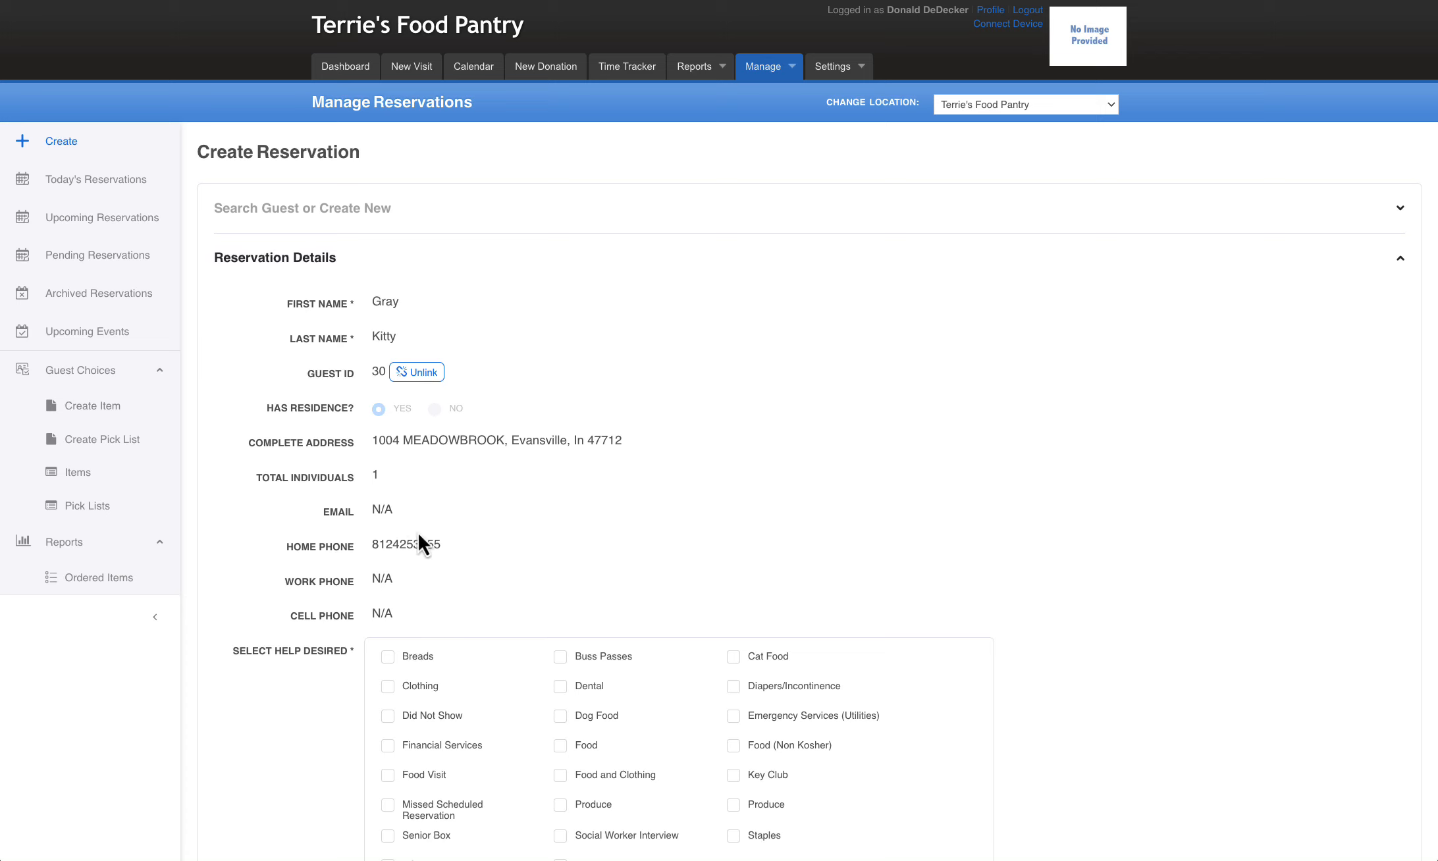
Start a new reservation, search guests by columns for first names with "d", and pick the second matching guest
click(51, 142)
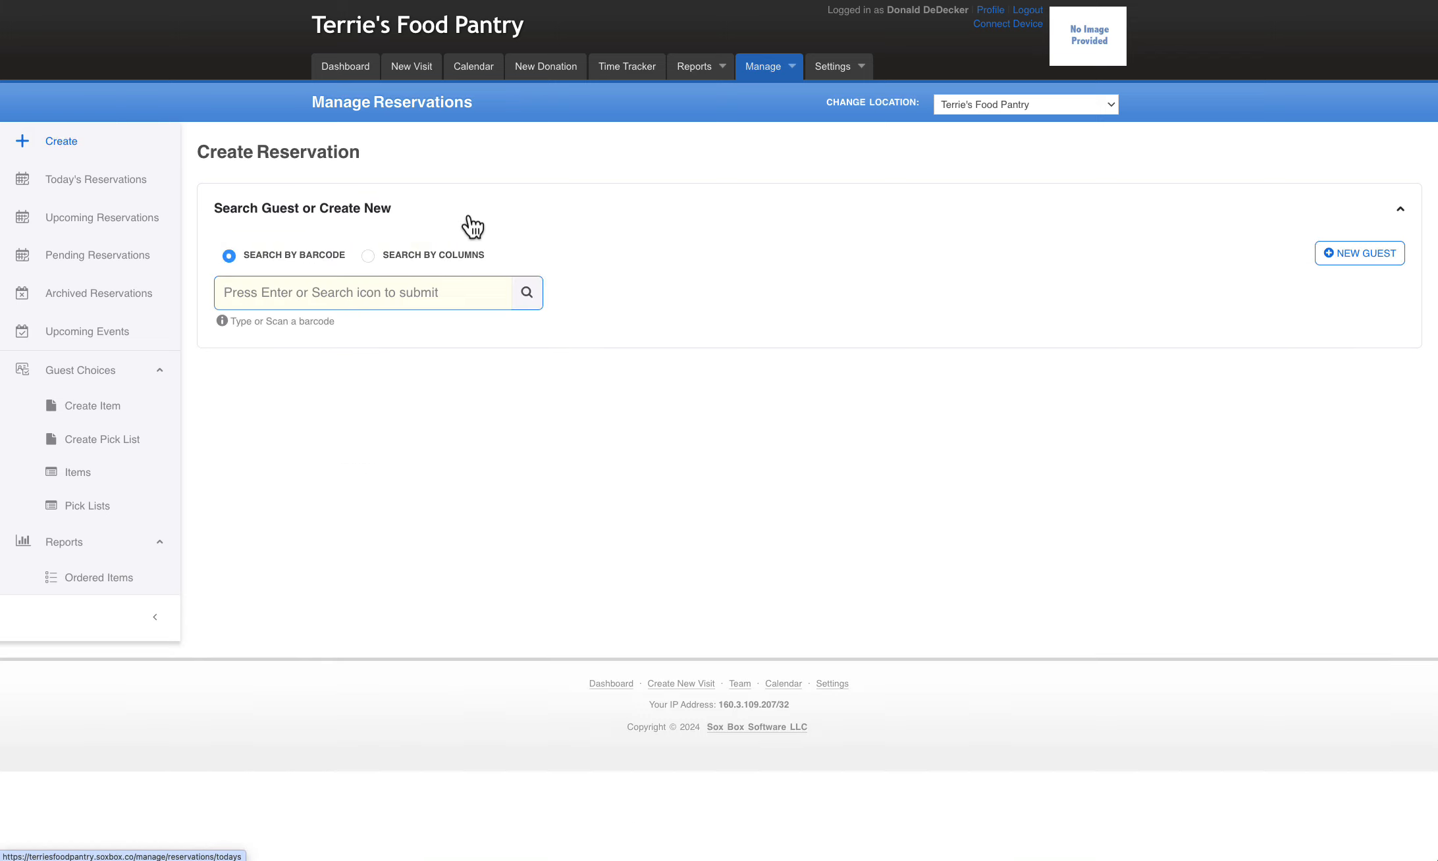
click(371, 258)
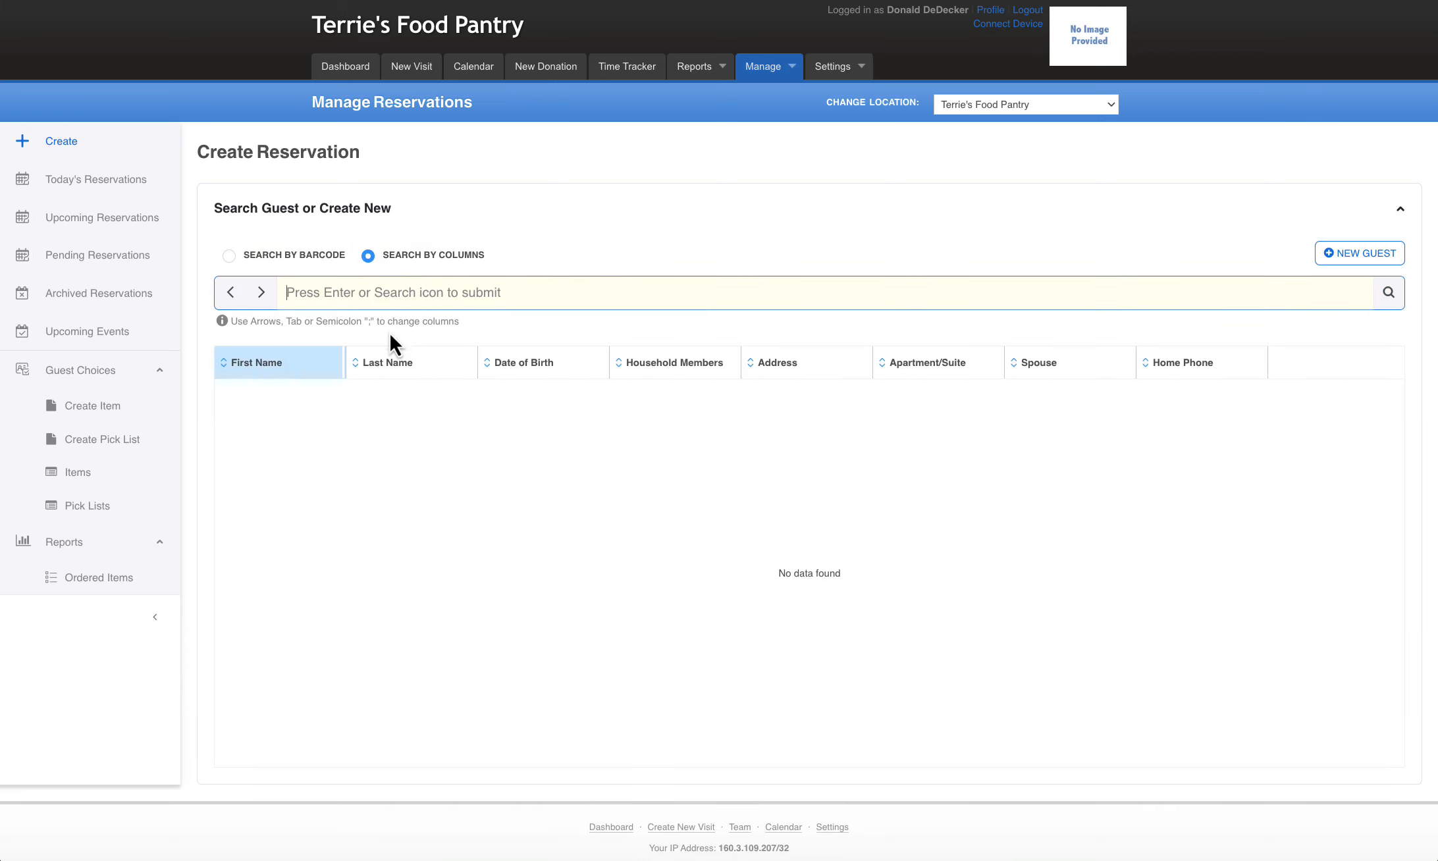
text(d;)
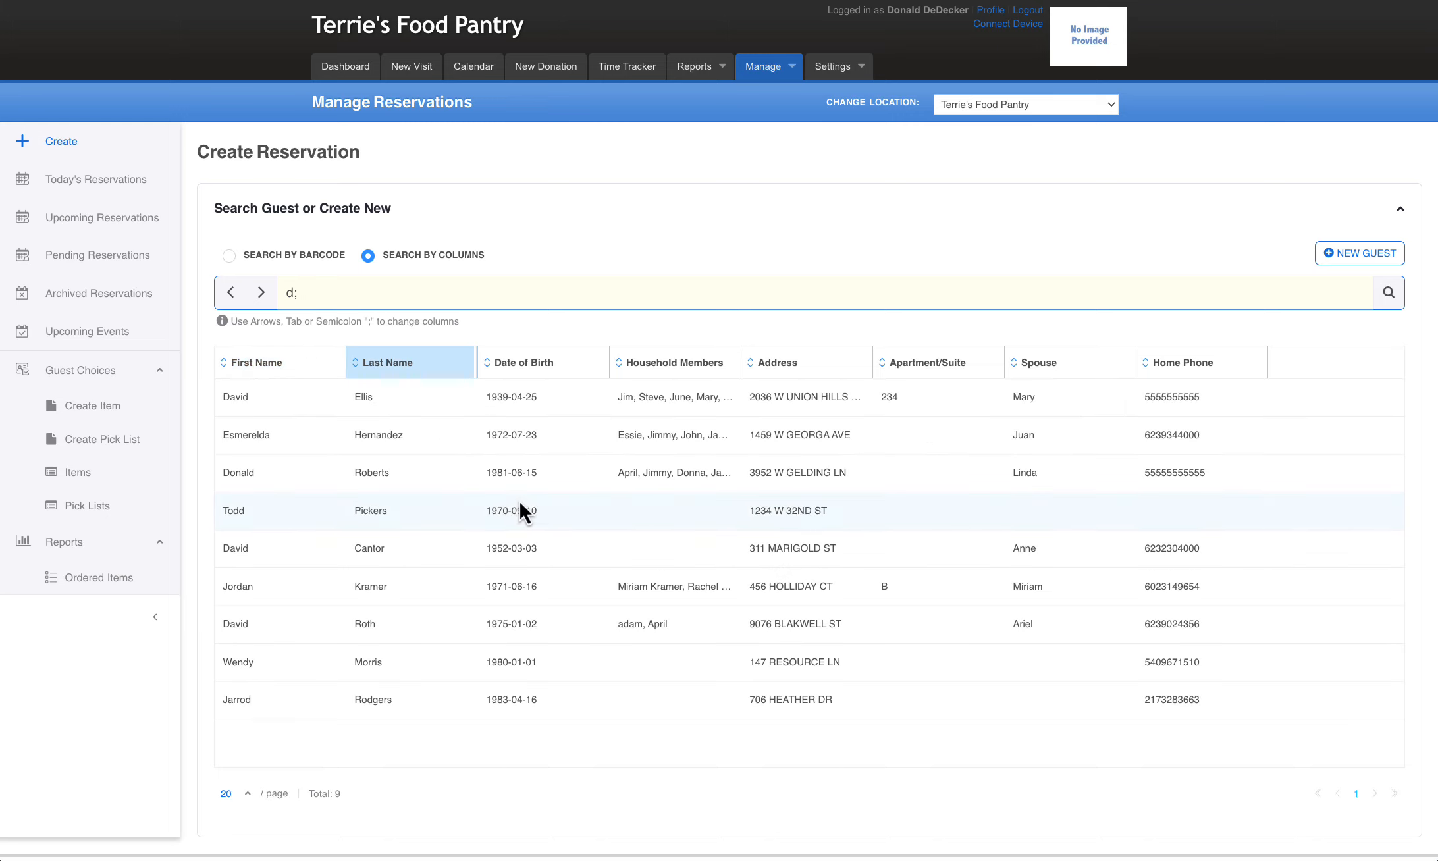
click(467, 442)
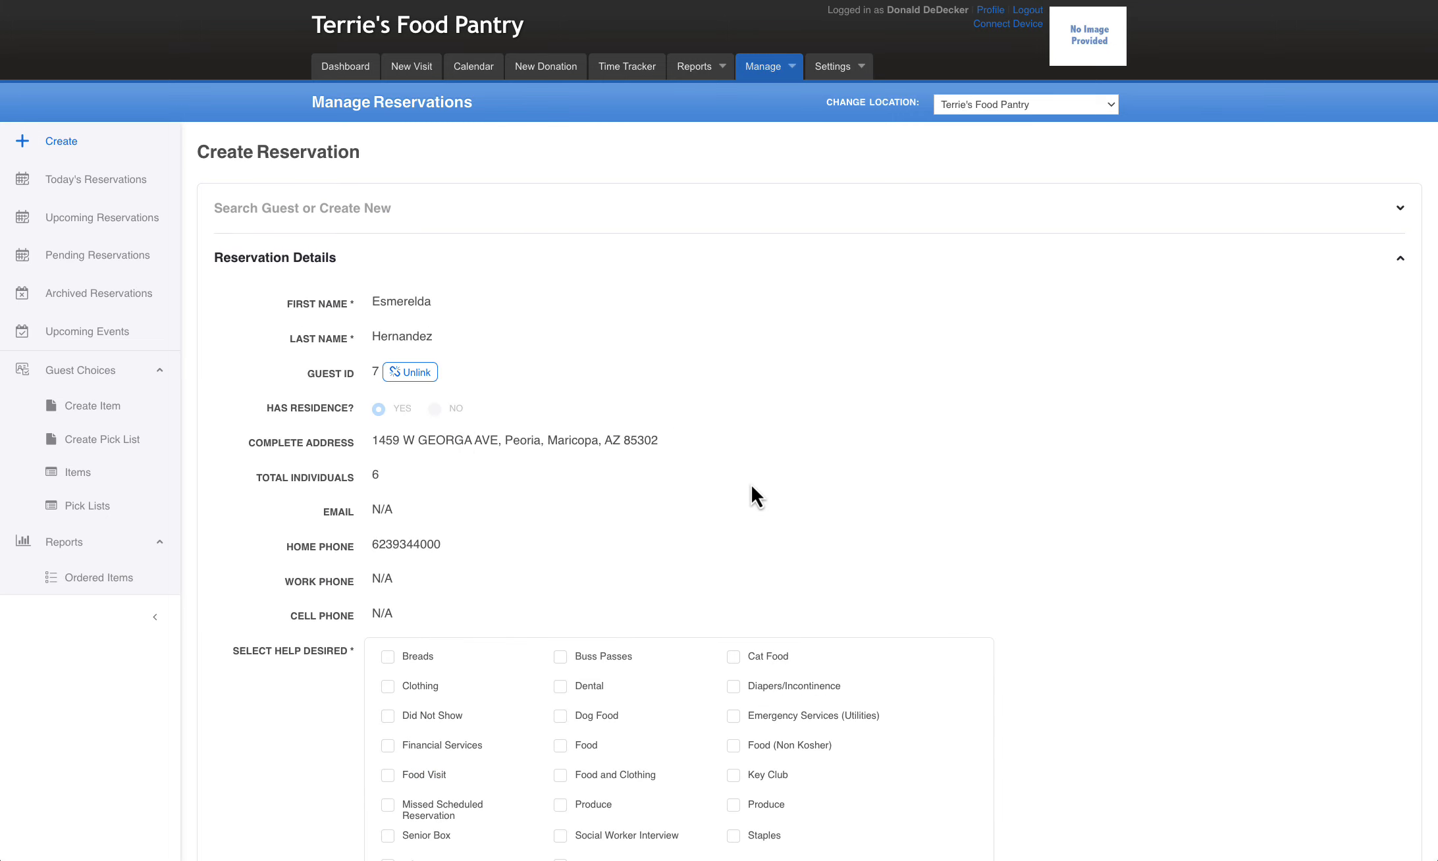
Request Food help for the guest at 10:10 AM on Dec 10, 2024, and save the reservation
scroll(790, 494, down, 5)
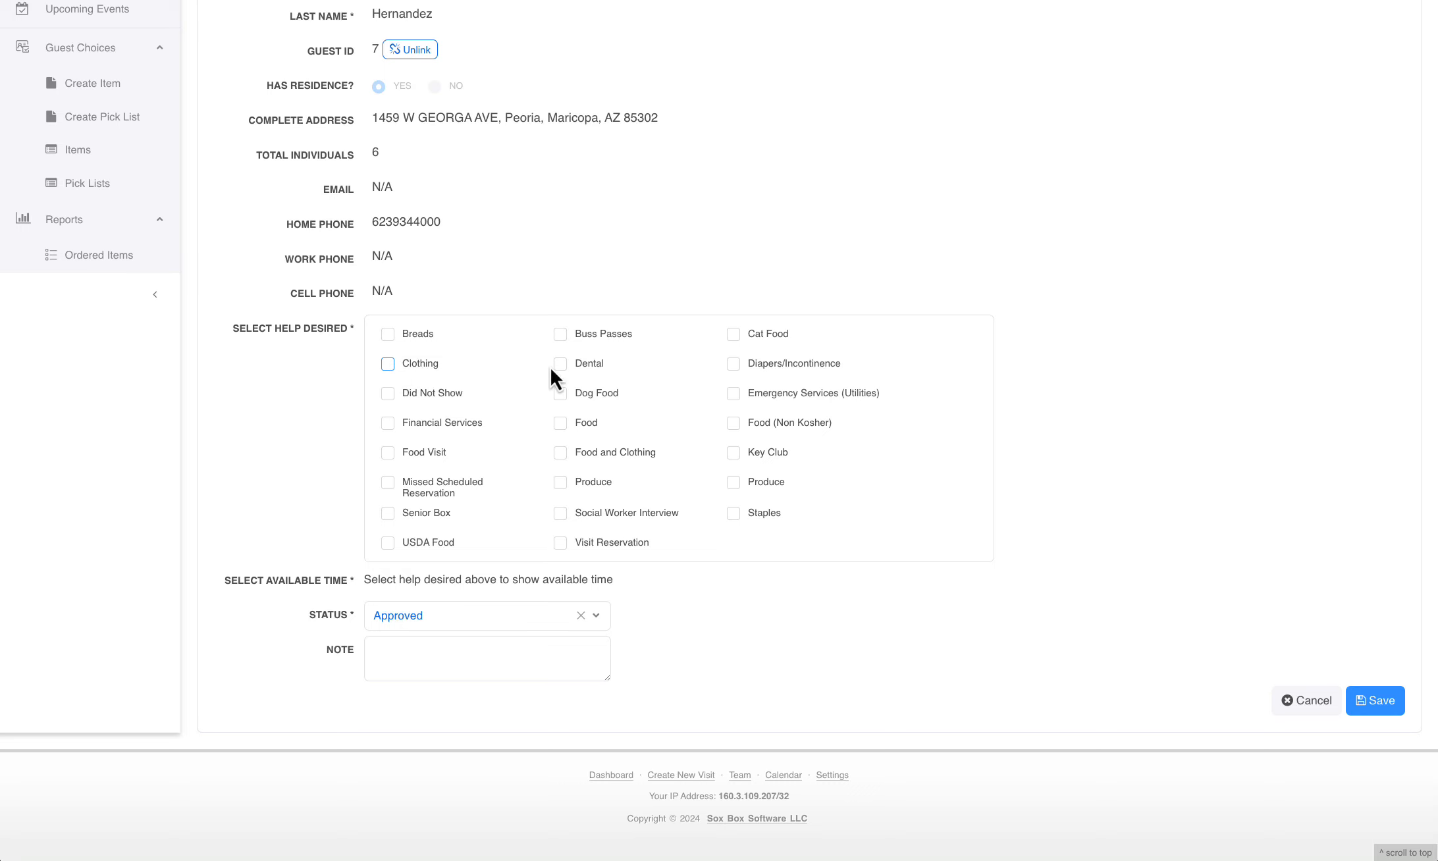
click(561, 423)
scroll(757, 497, down, 6)
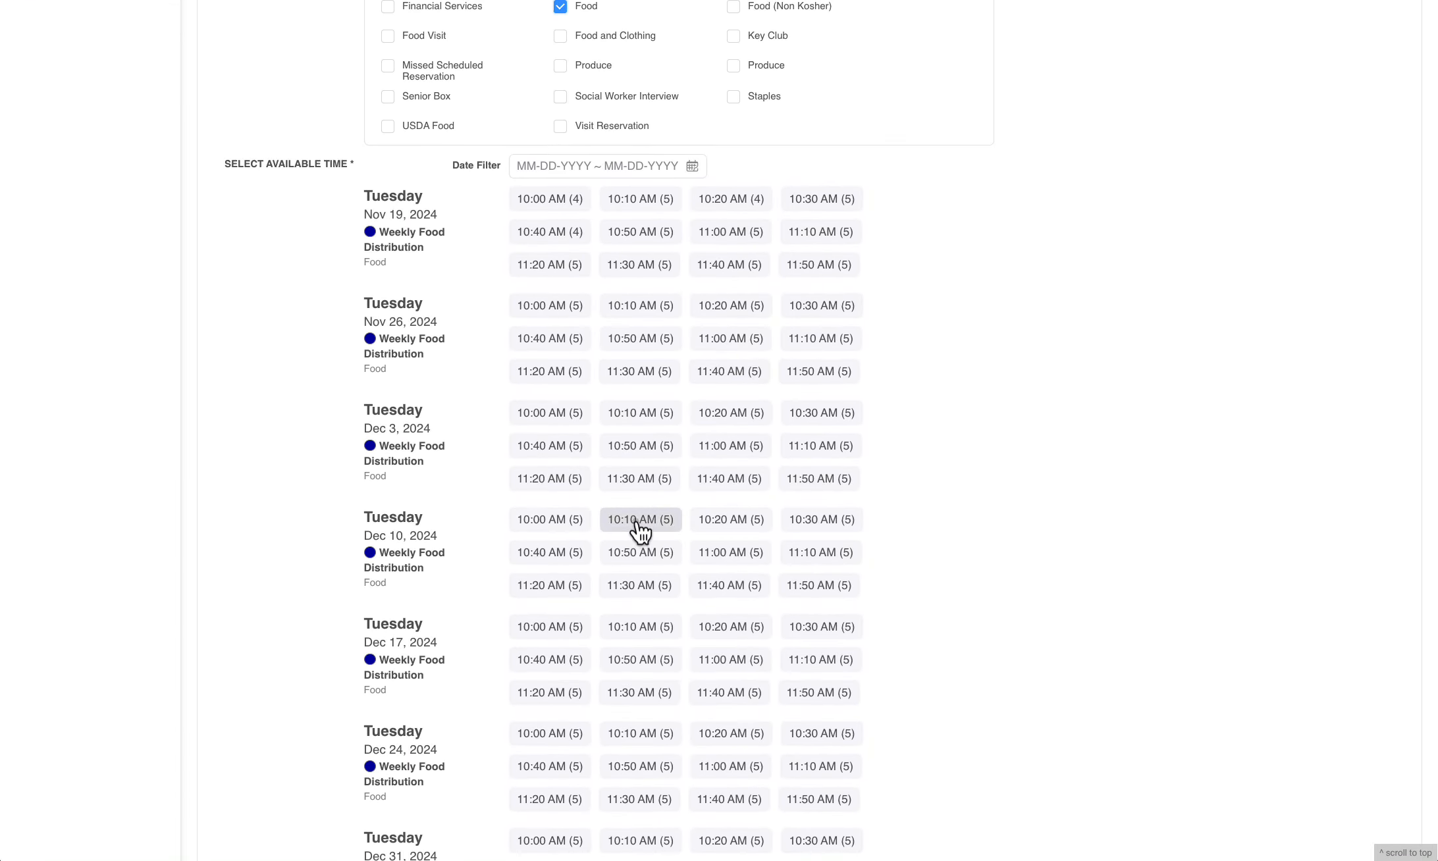
click(637, 521)
scroll(1053, 507, down, 9)
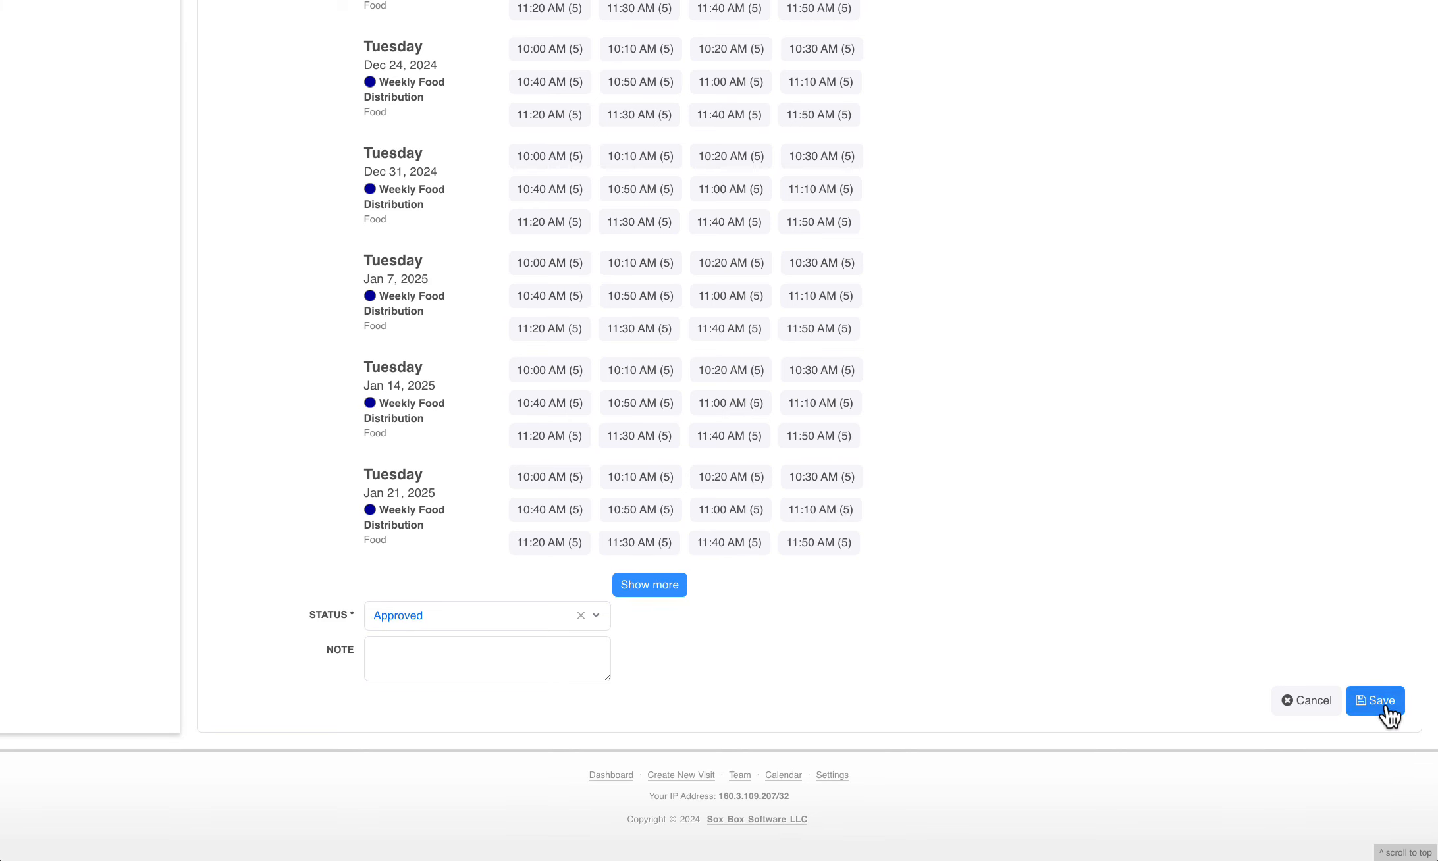
click(1382, 700)
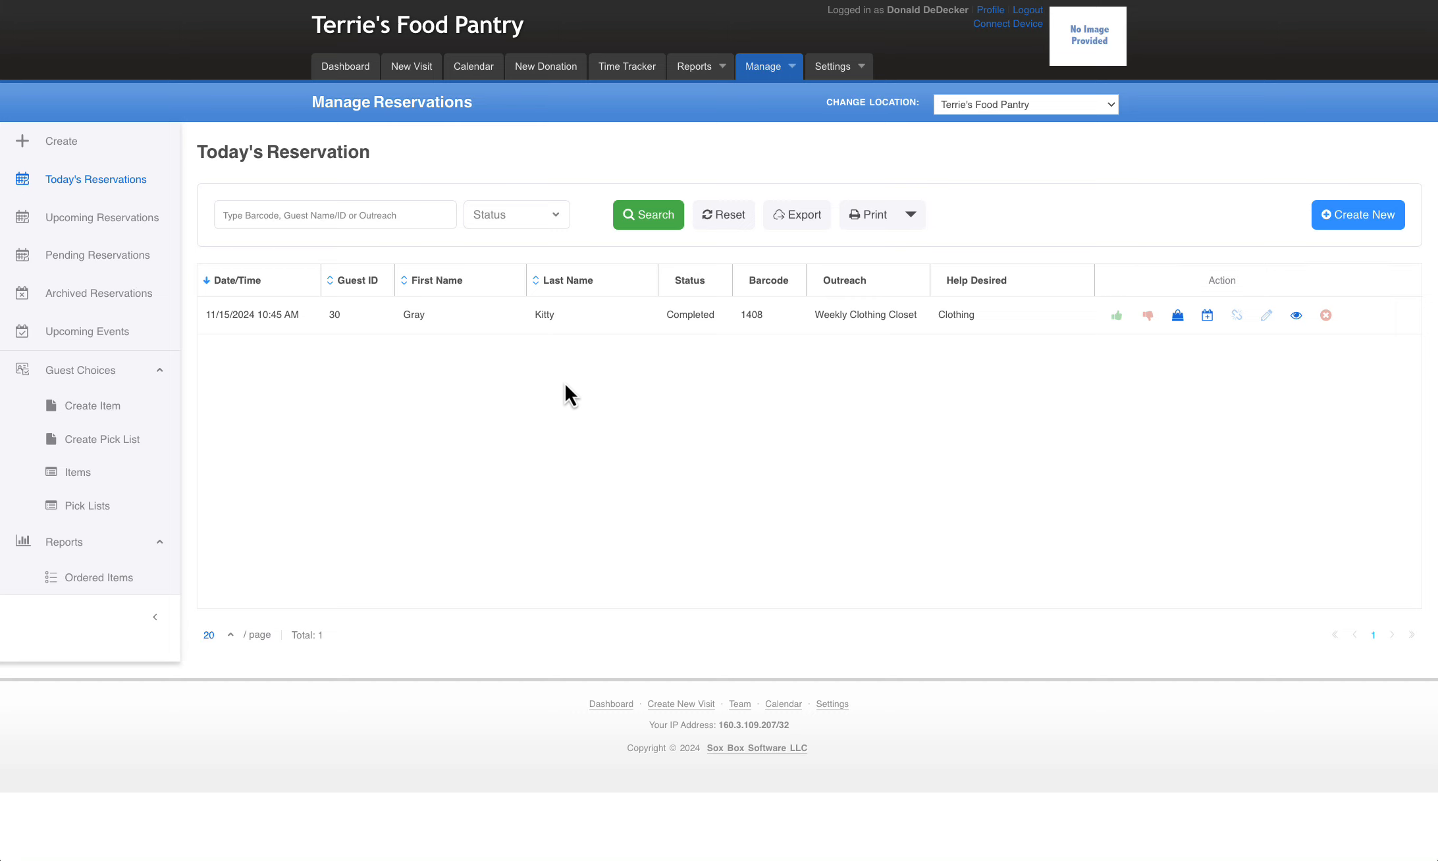
View the New Visit page and return to reservations management
click(412, 67)
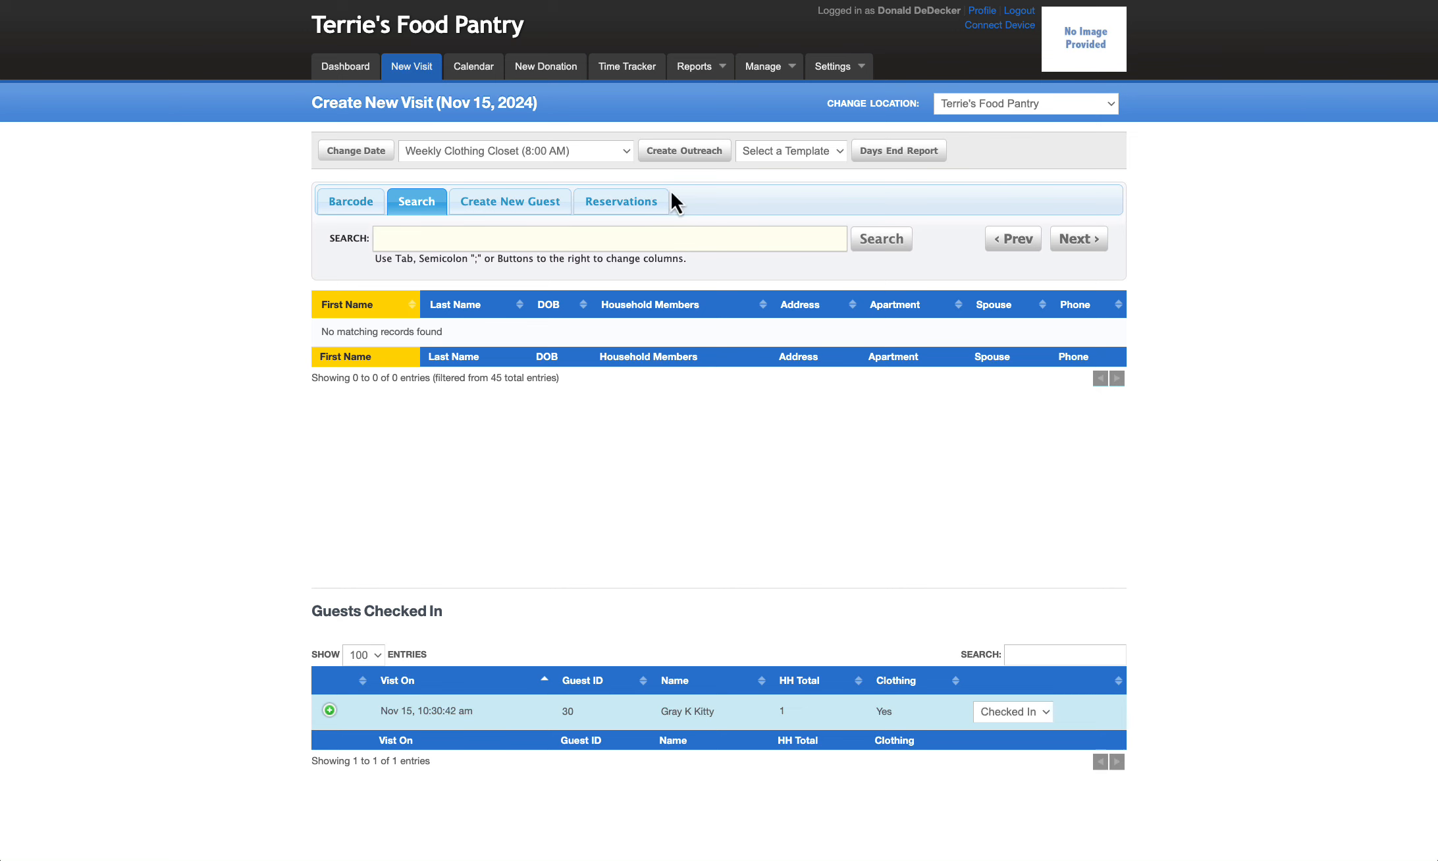
click(783, 64)
click(779, 97)
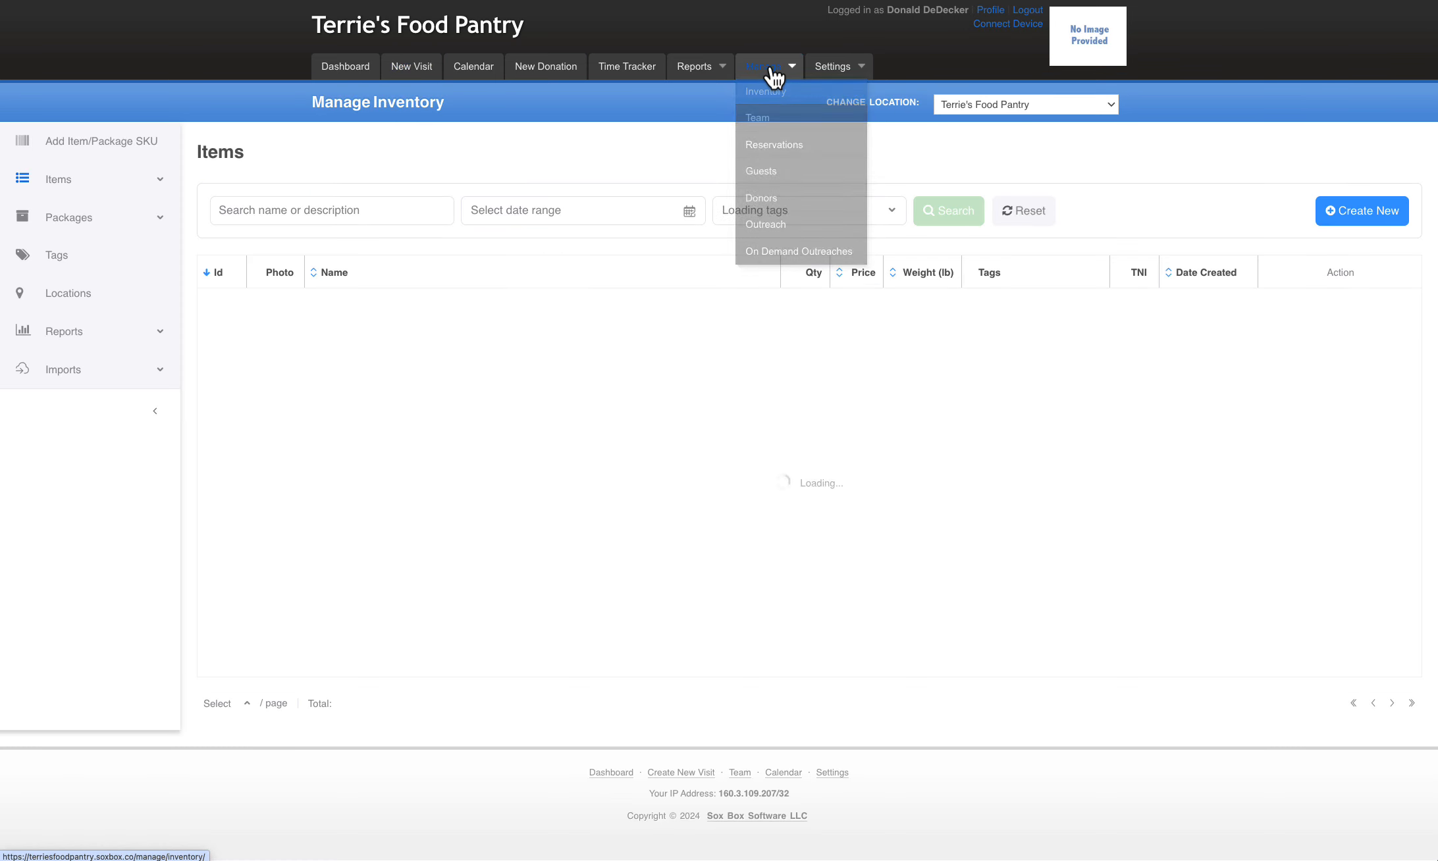
click(779, 145)
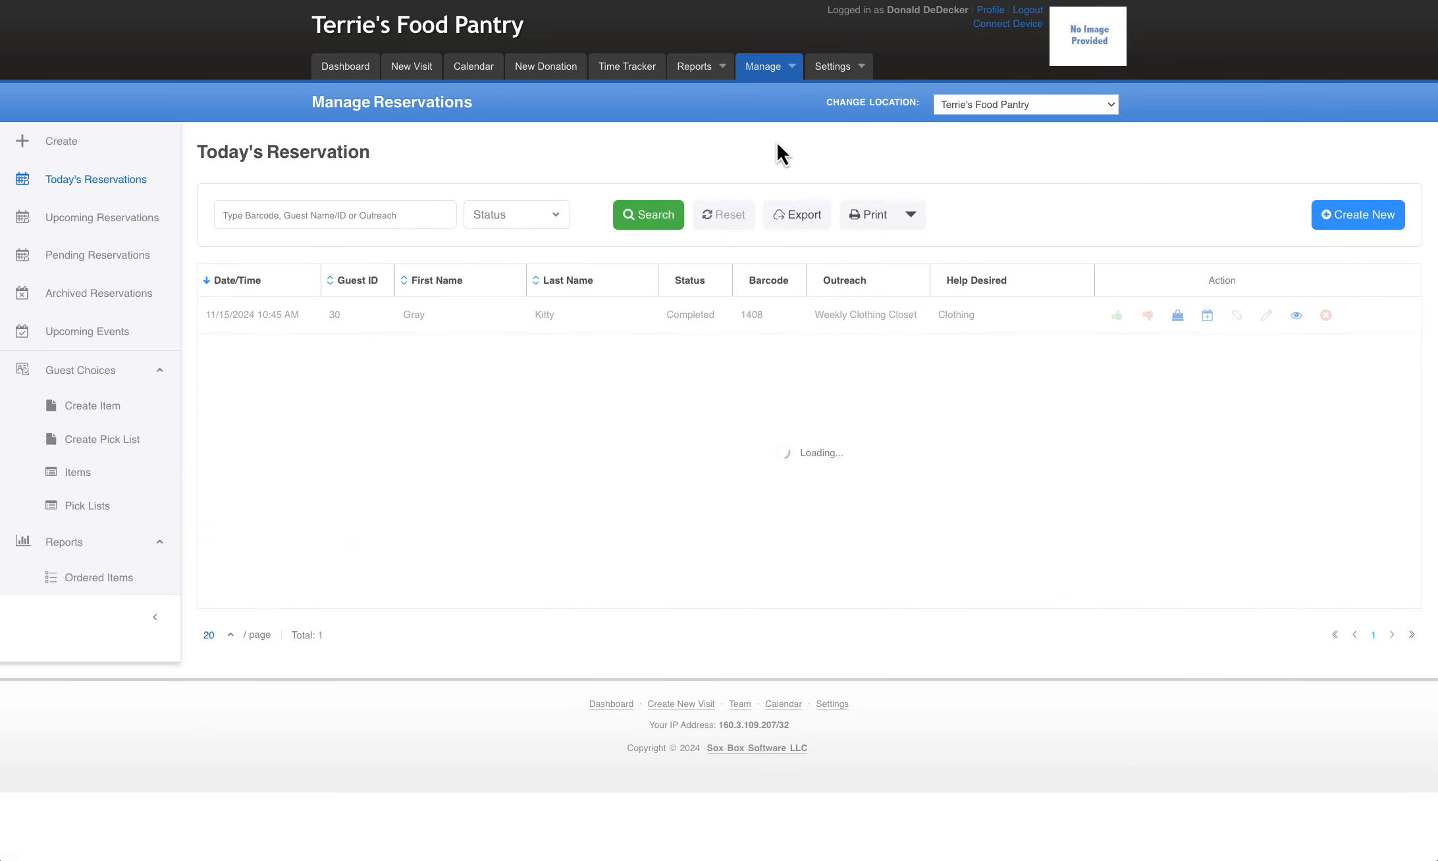
Start another reservation, search guests by columns for first names with "g", and pick the second matching guest
click(61, 142)
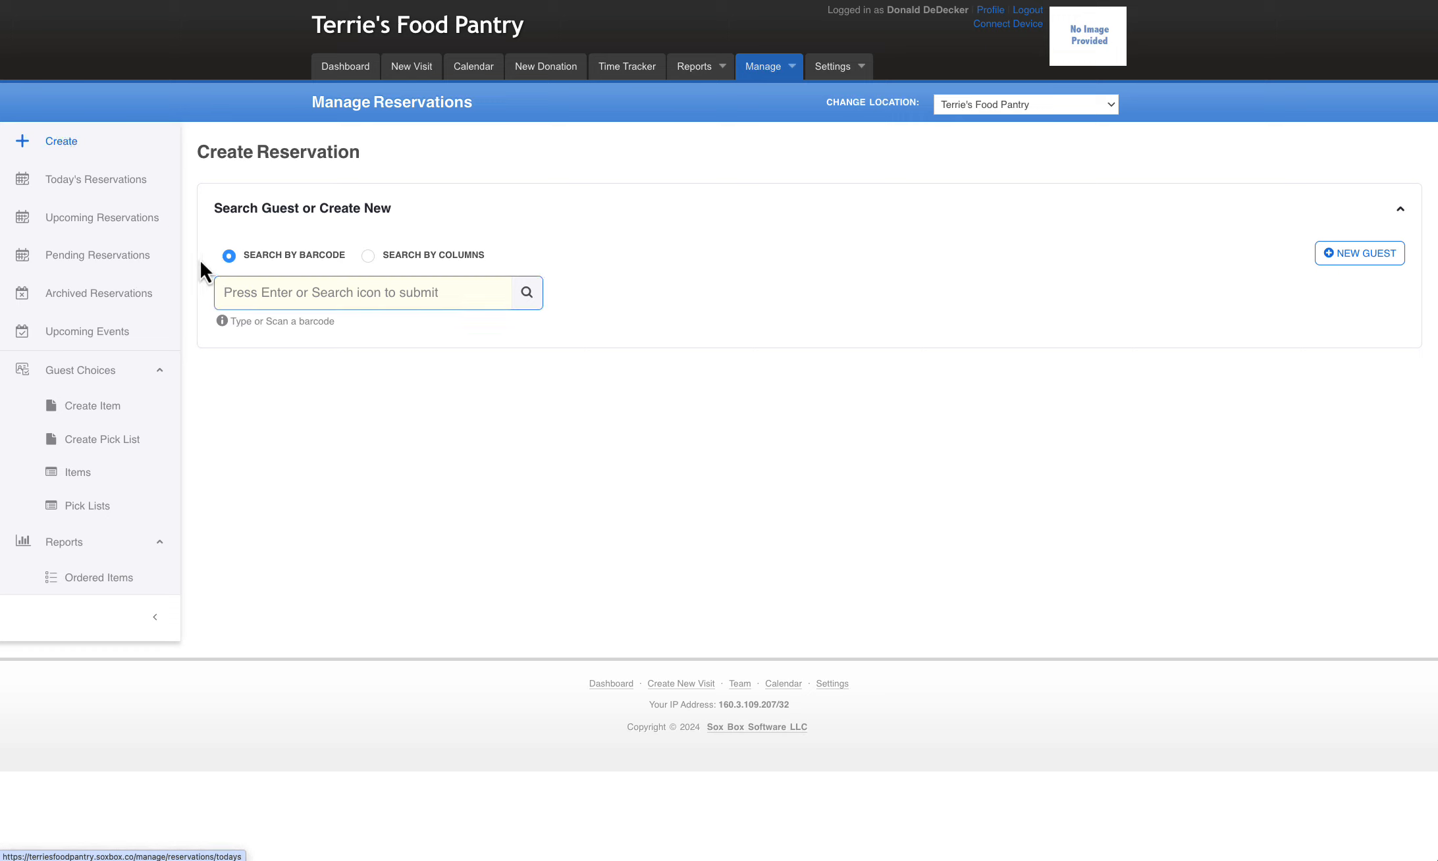
click(369, 258)
text(g;)
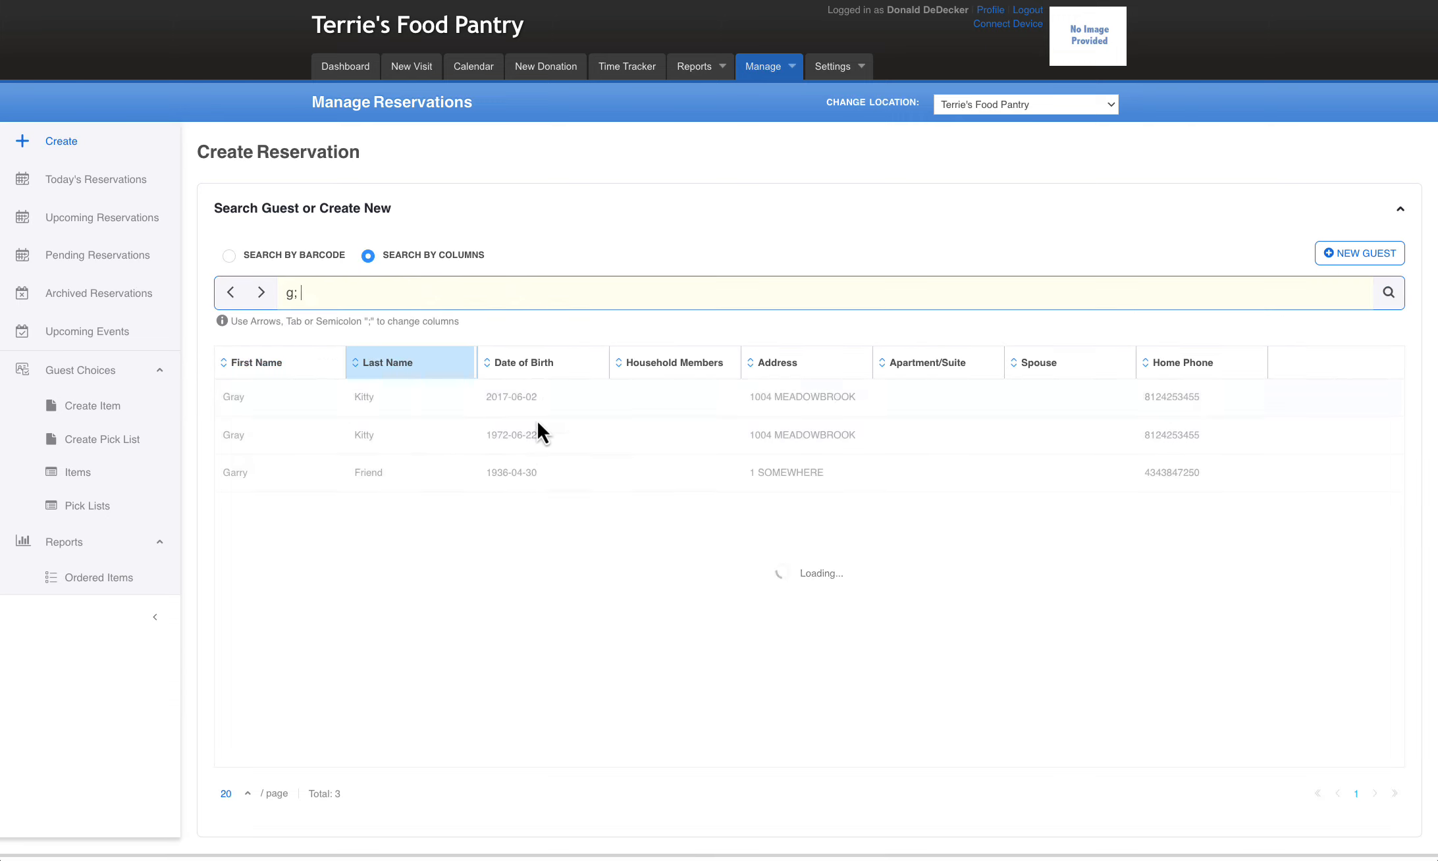
click(415, 436)
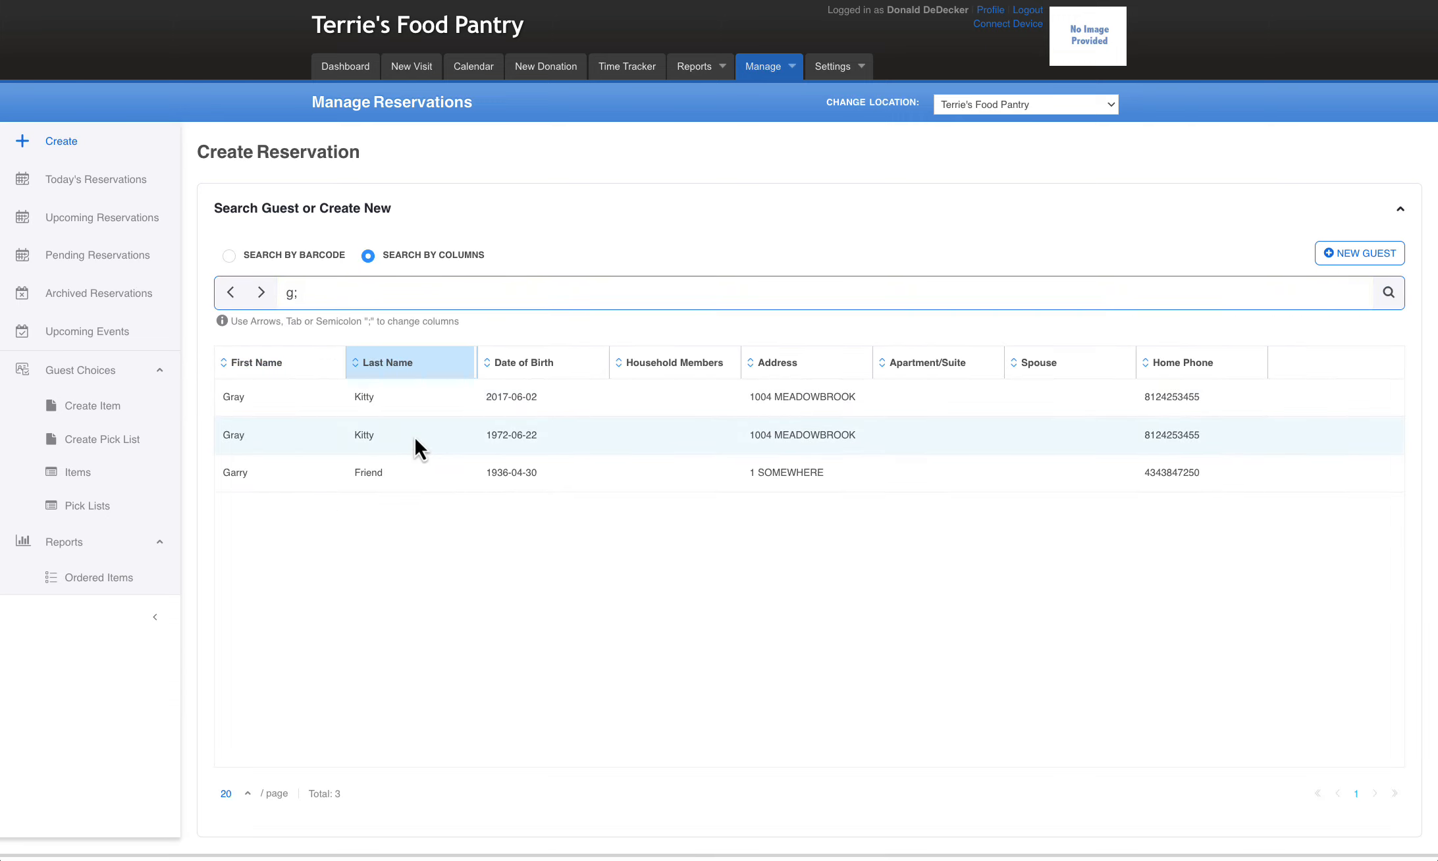
Mark Clothing and Food as the guest's desired help and review the available reservation times
scroll(954, 618, down, 5)
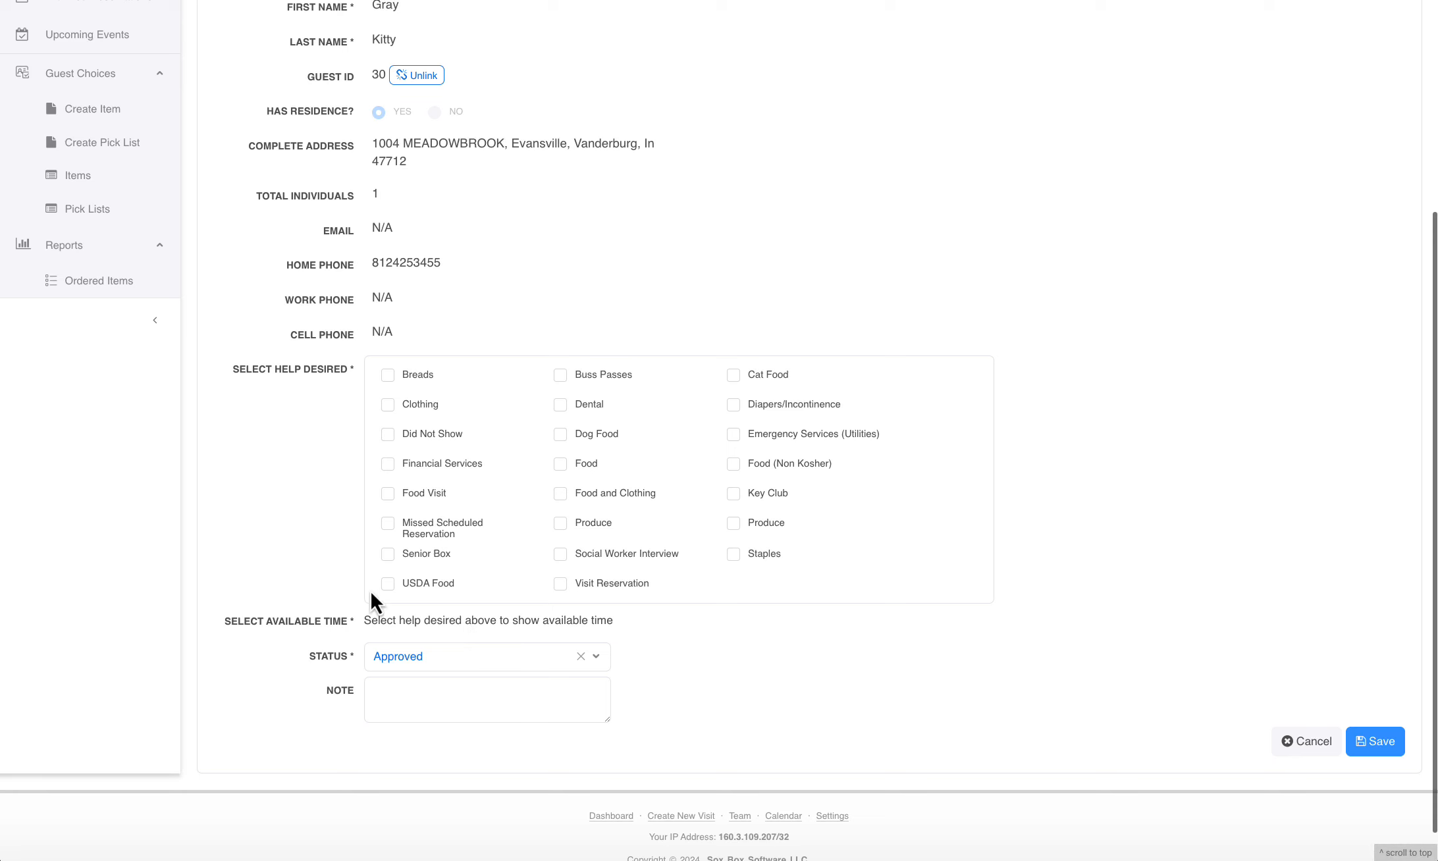
click(387, 404)
scroll(897, 622, down, 1)
scroll(896, 622, down, 4)
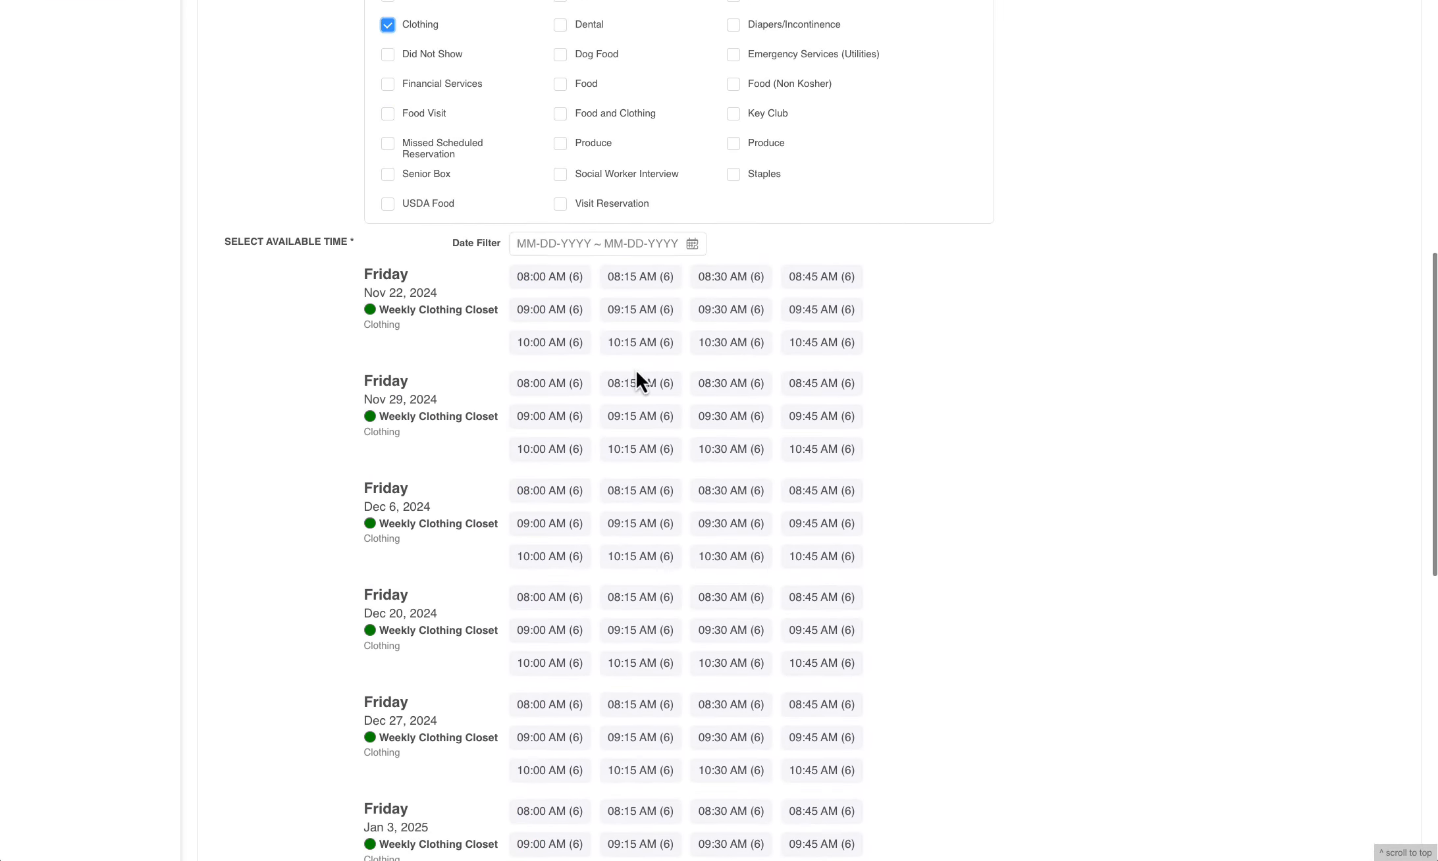
scroll(602, 559, up, 4)
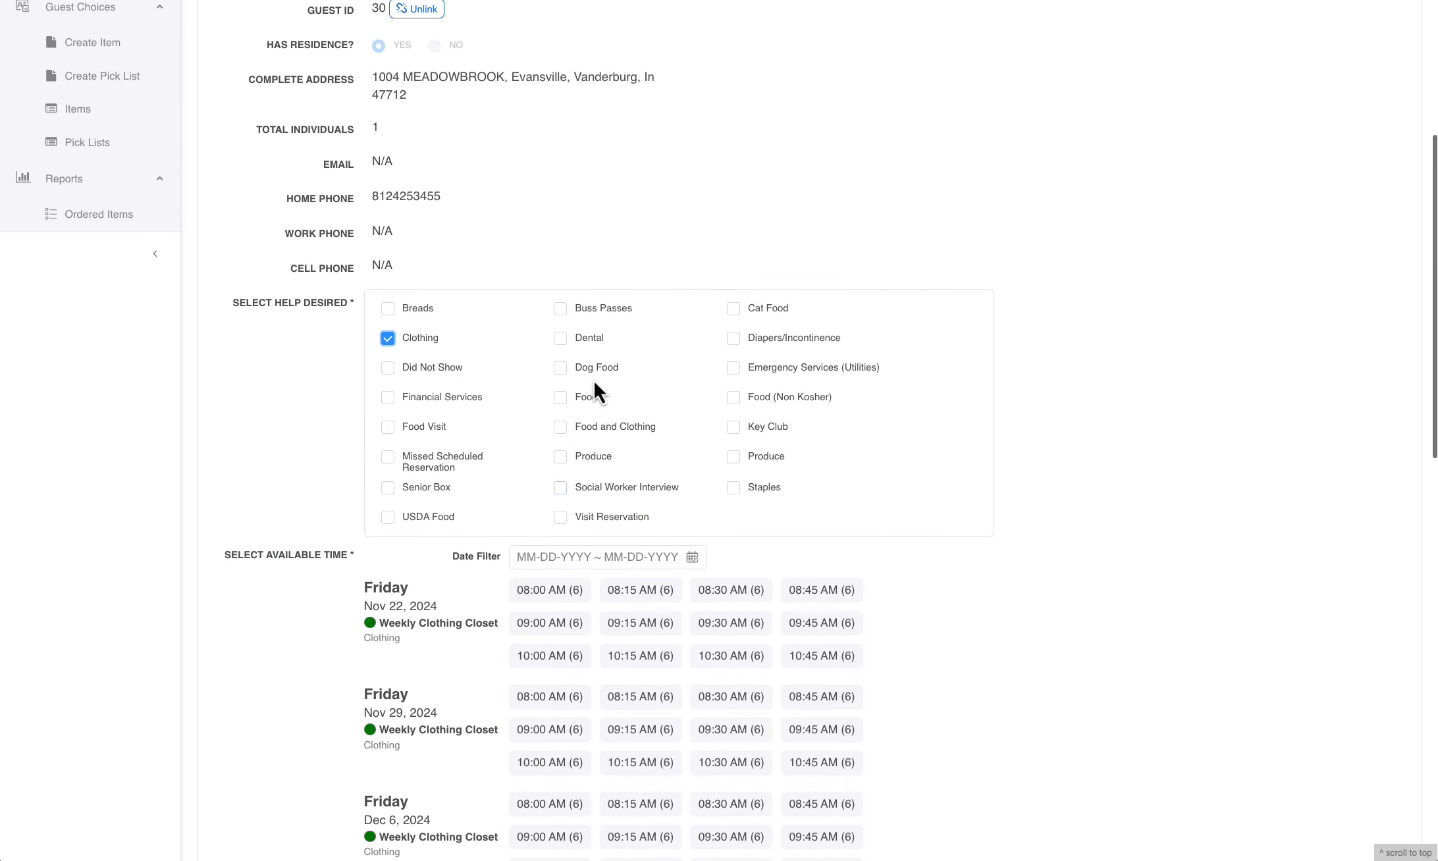
click(570, 403)
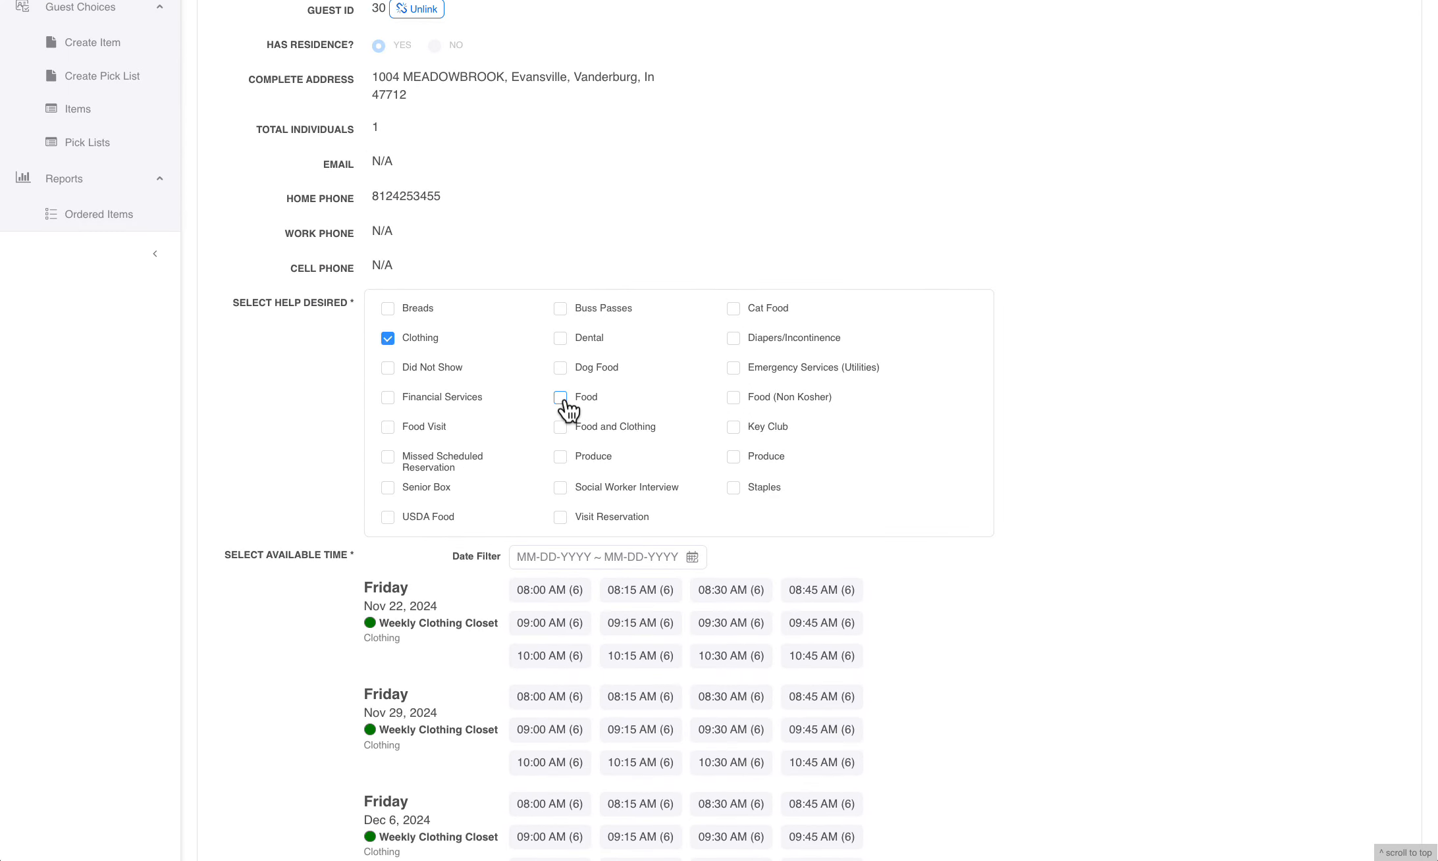
scroll(718, 529, down, 3)
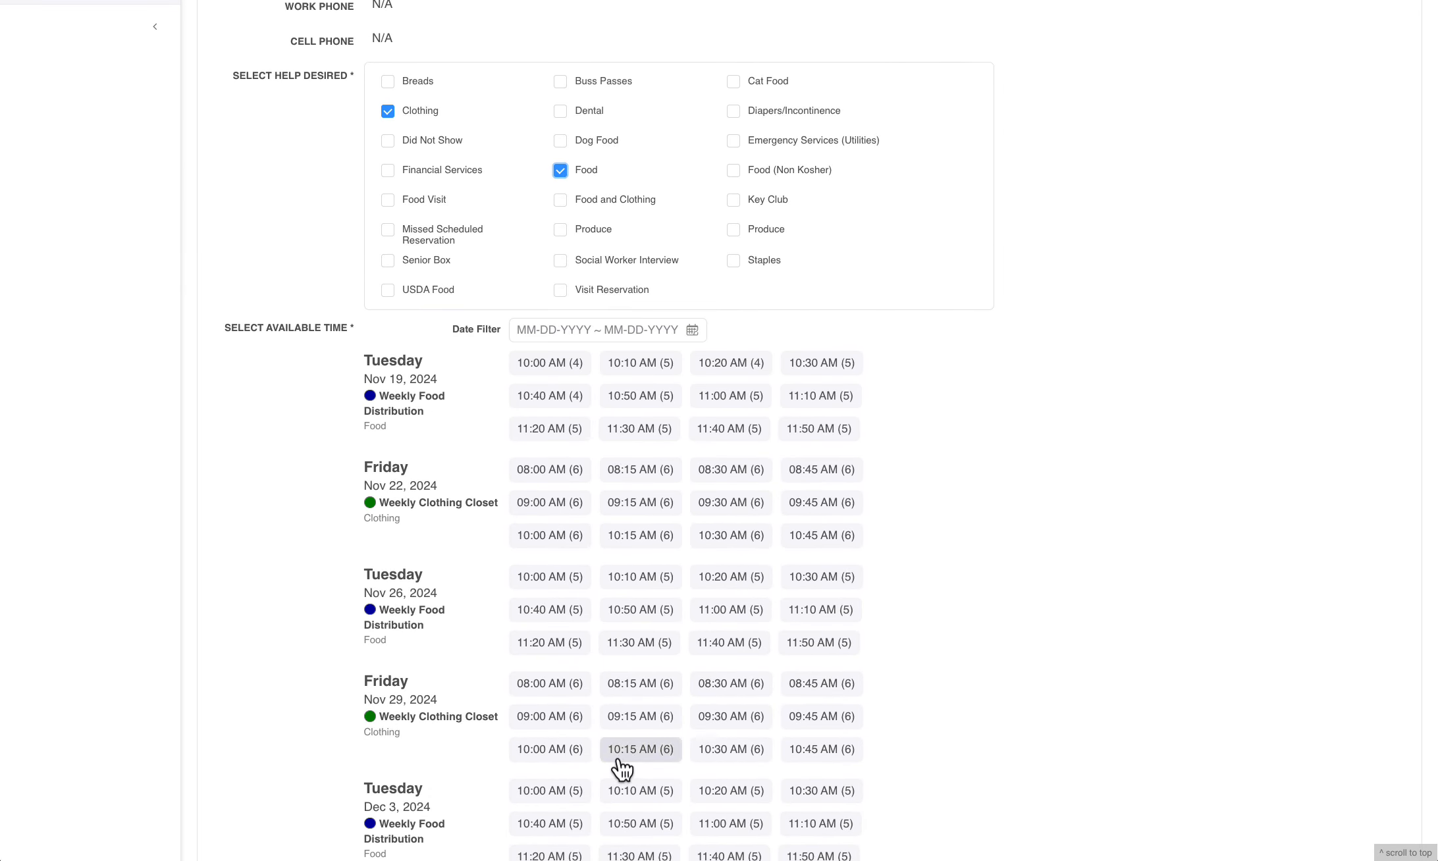
Remove Clothing from the guest's desired help and review the available times for Food only
click(380, 113)
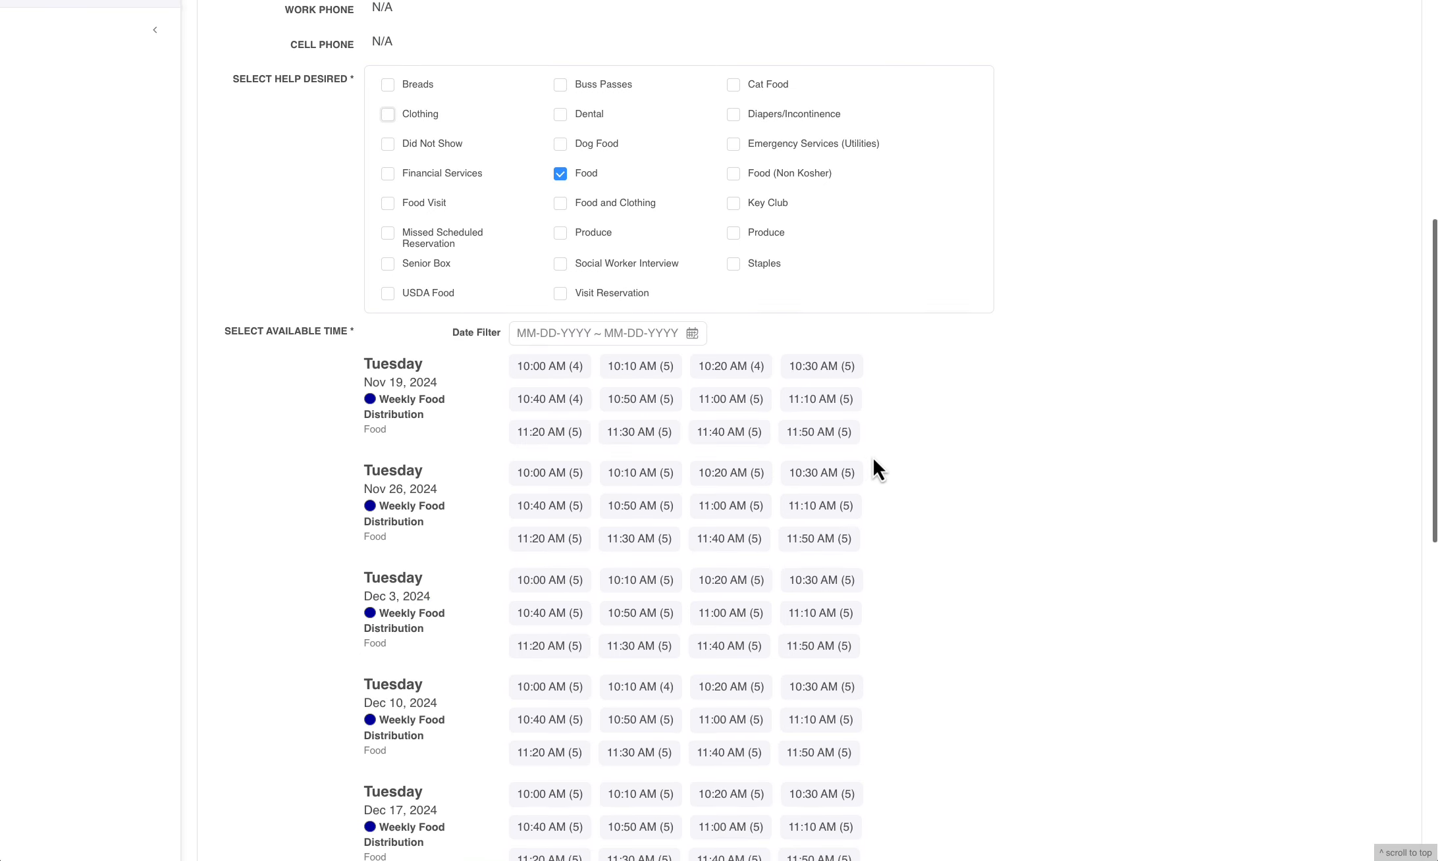
scroll(873, 456, up, 1)
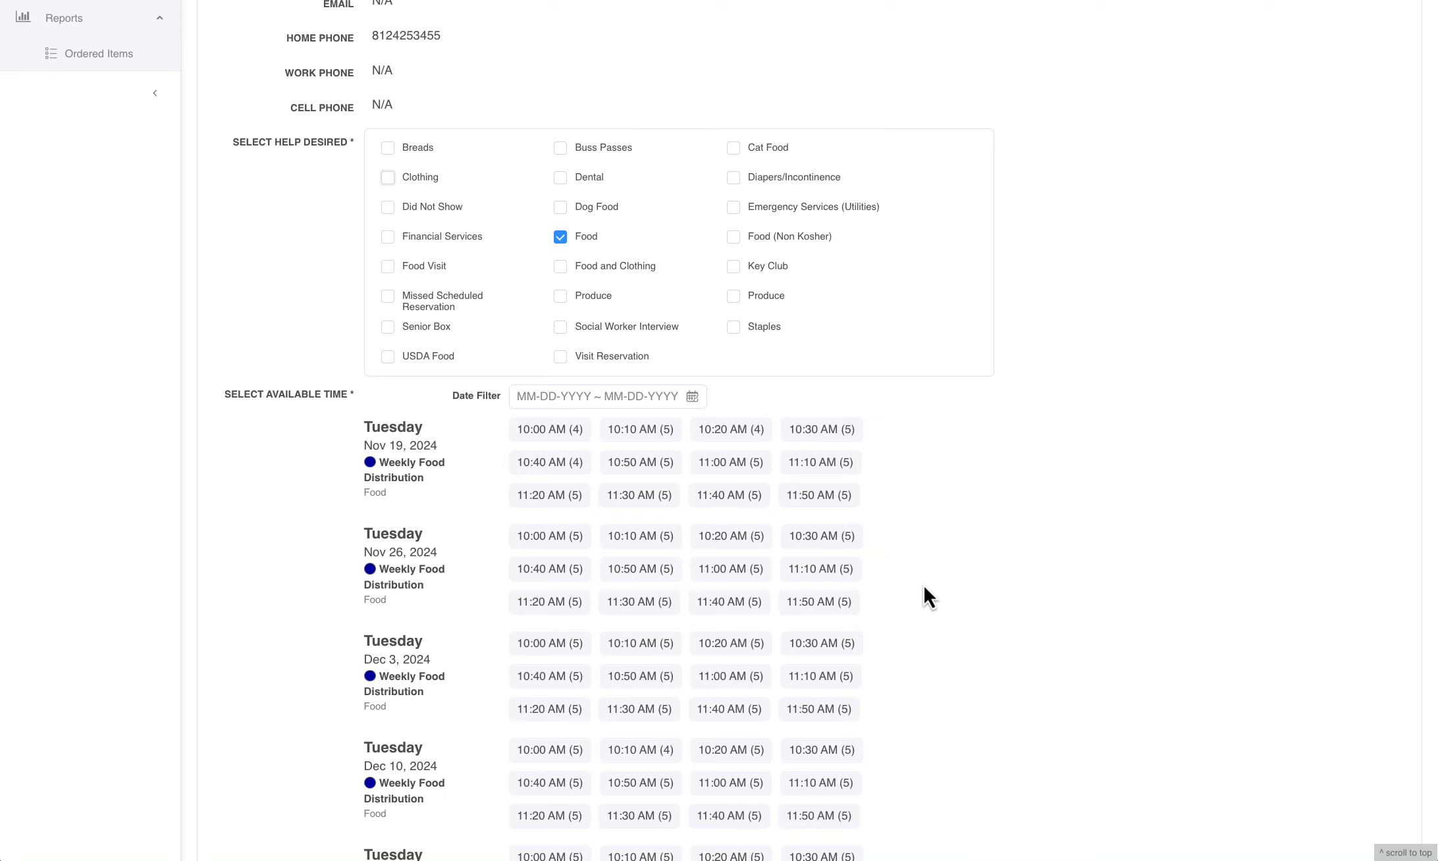
scroll(924, 583, down, 5)
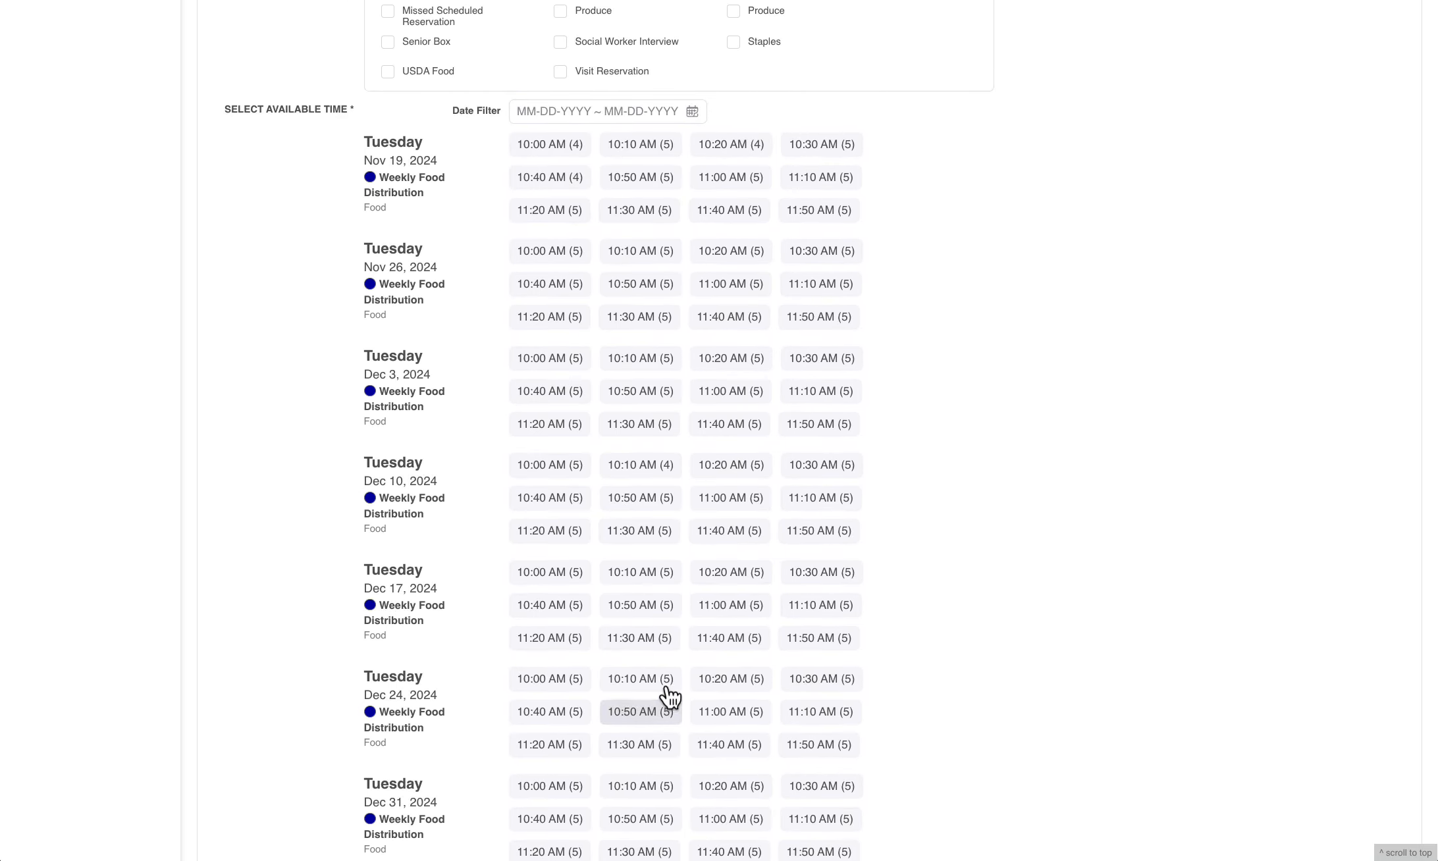
scroll(1002, 532, up, 12)
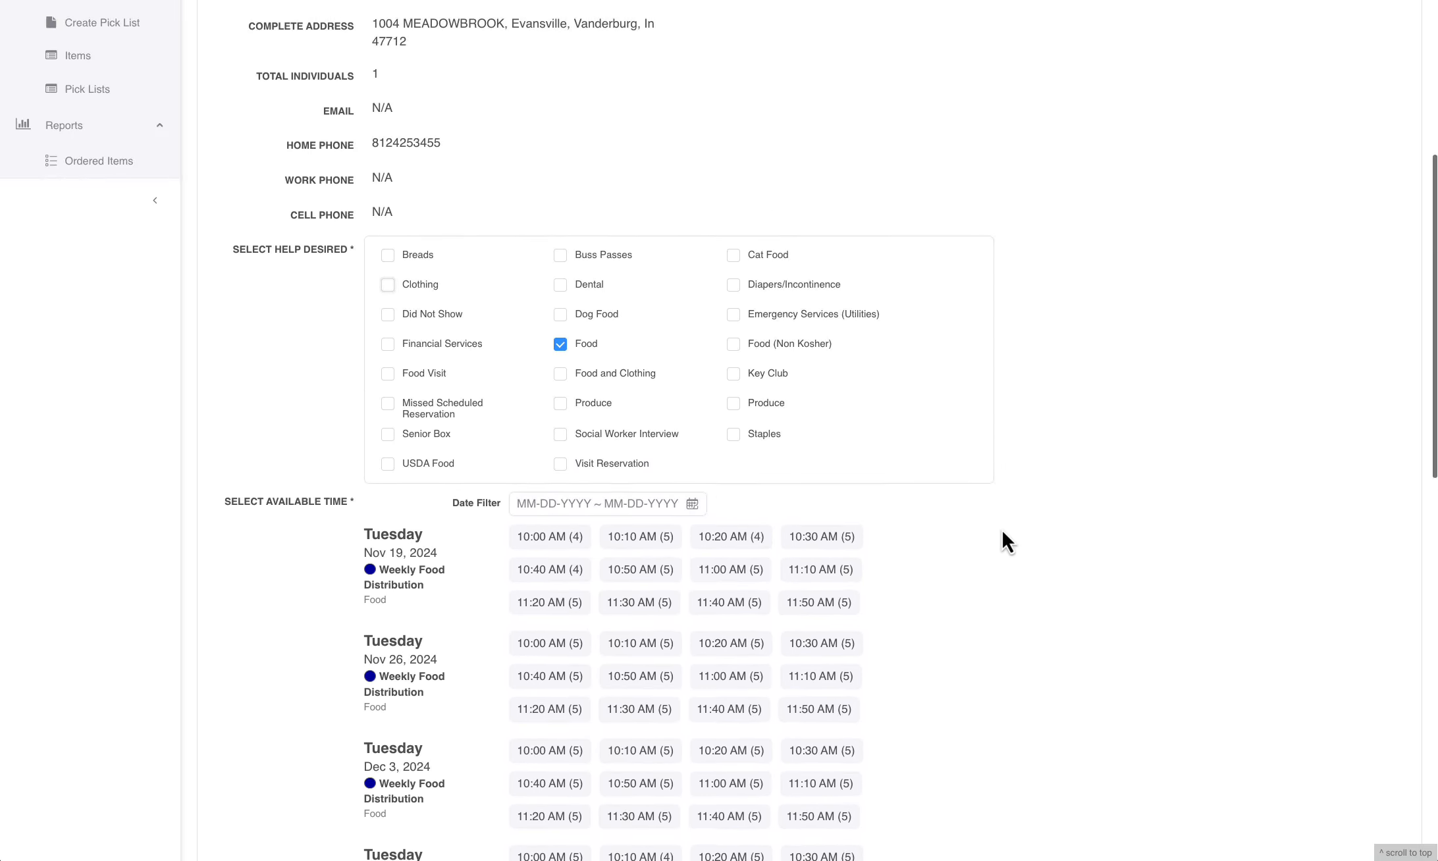